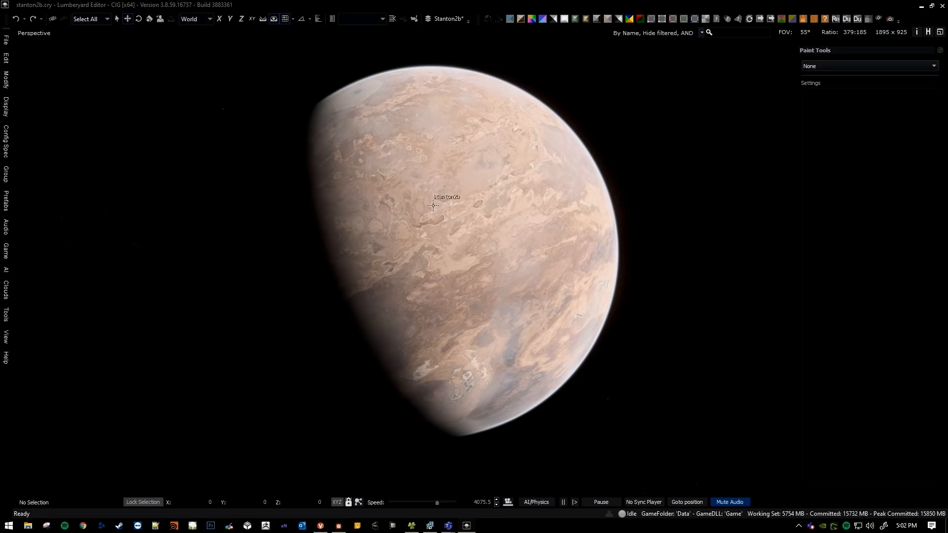
Examine the stanton2b planet from orbit, covering its sunlit terrain, pole and the boundary between day and night.
key("d")
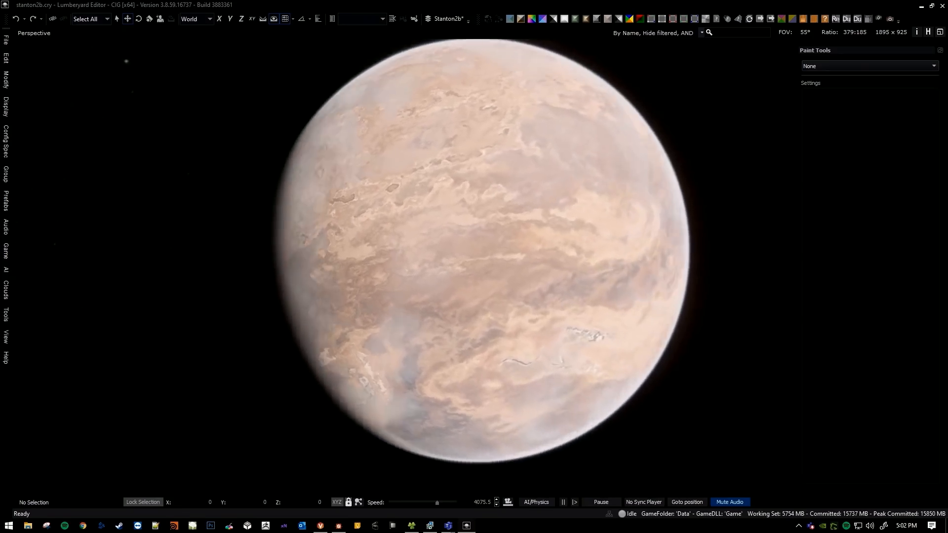
key("a")
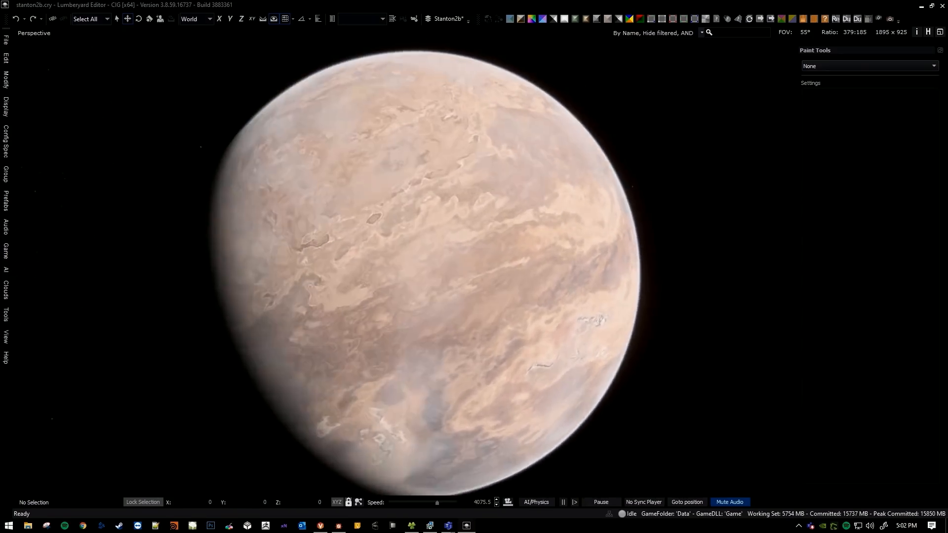
key("a")
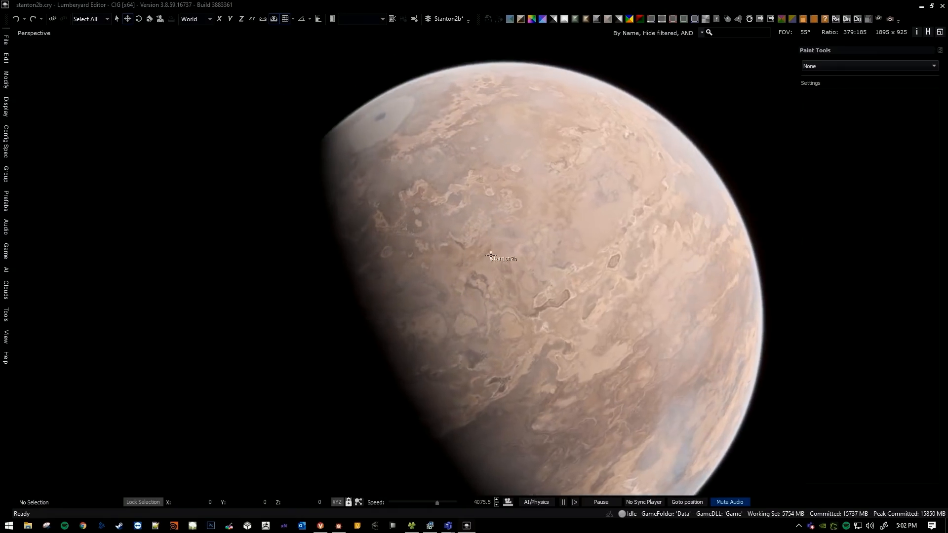
key("s")
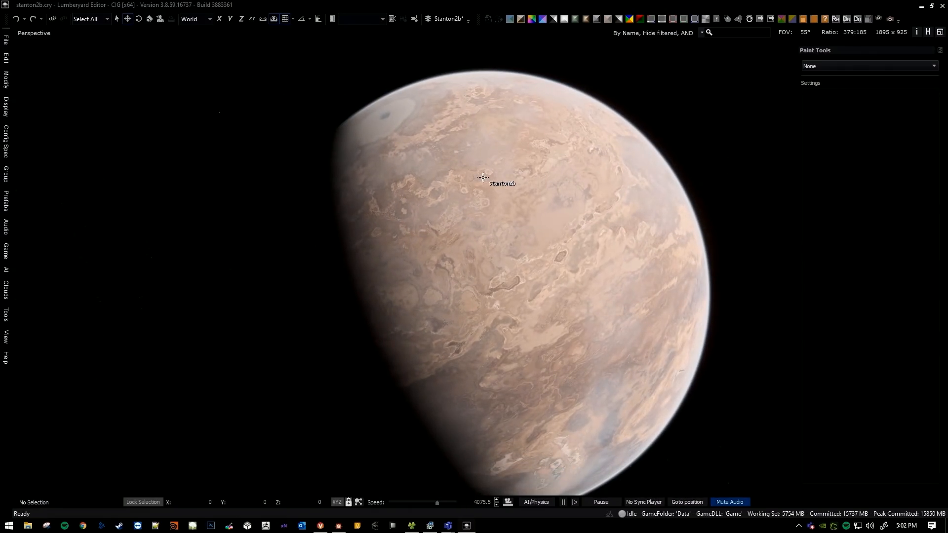
mouse_move(431, 159)
right_mouse_down()
mouse_move(428, 182)
mouse_move(427, 168)
right_mouse_up()
key("s")
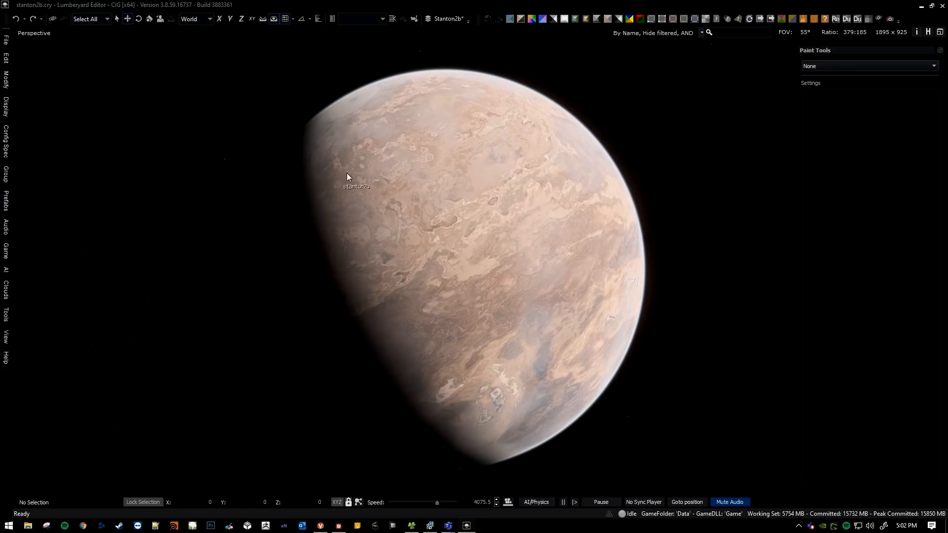
key("s")
right_click_drag(513, 181, 505, 190)
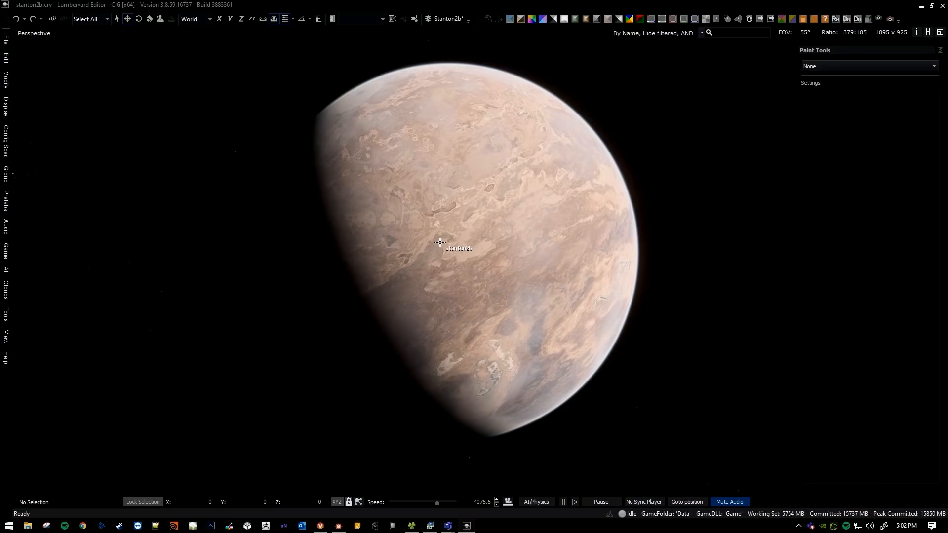
middle_click_drag(481, 240, 506, 248)
right_click_drag(500, 241, 504, 245)
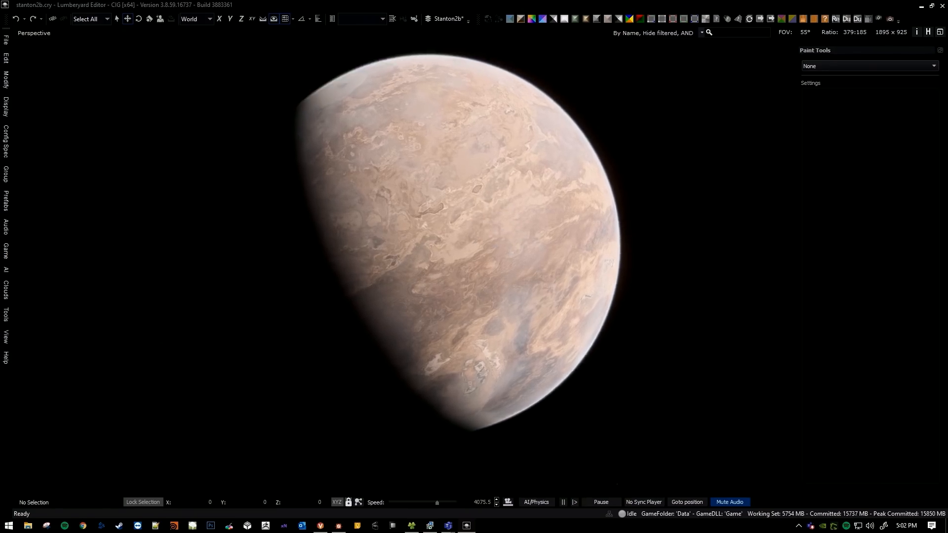
middle_click_drag(495, 241, 498, 250)
right_click_drag(497, 250, 501, 257)
middle_click_drag(497, 250, 506, 251)
mouse_move(500, 251)
right_mouse_down()
mouse_move(518, 253)
mouse_move(494, 261)
right_mouse_up()
middle_click_drag(503, 231, 500, 217)
mouse_move(500, 216)
right_mouse_down()
mouse_move(506, 204)
mouse_move(499, 211)
right_mouse_up()
key("s")
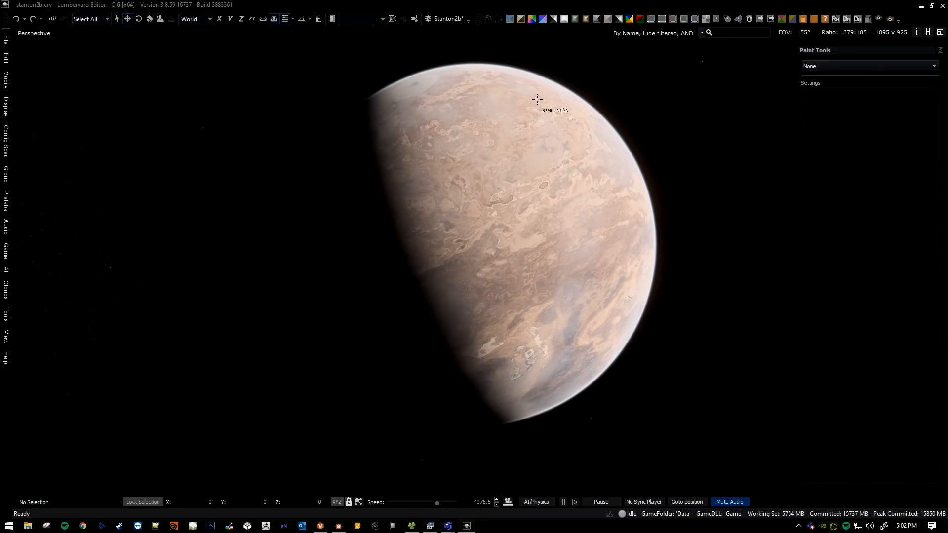
middle_click_drag(586, 179, 517, 217)
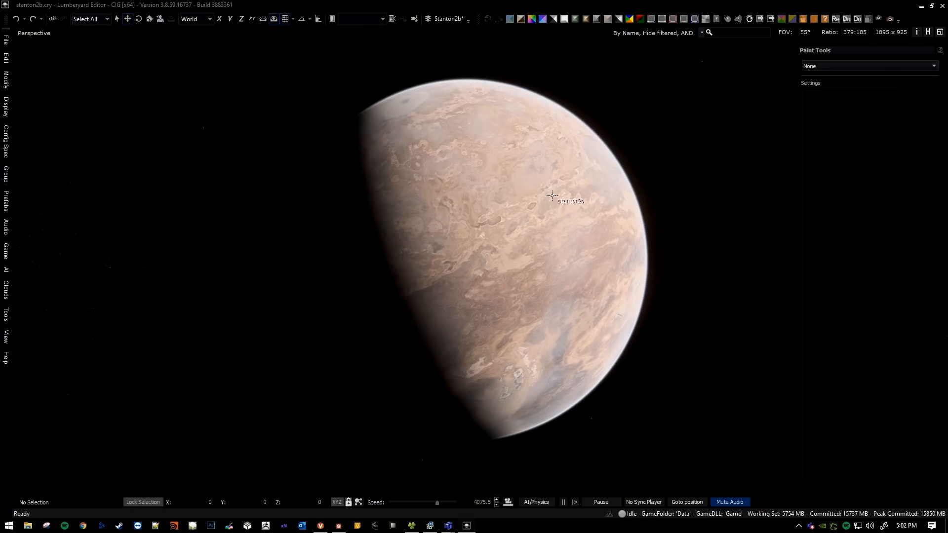
scroll(528, 199, "up", 5)
middle_click_drag(497, 229, 493, 237)
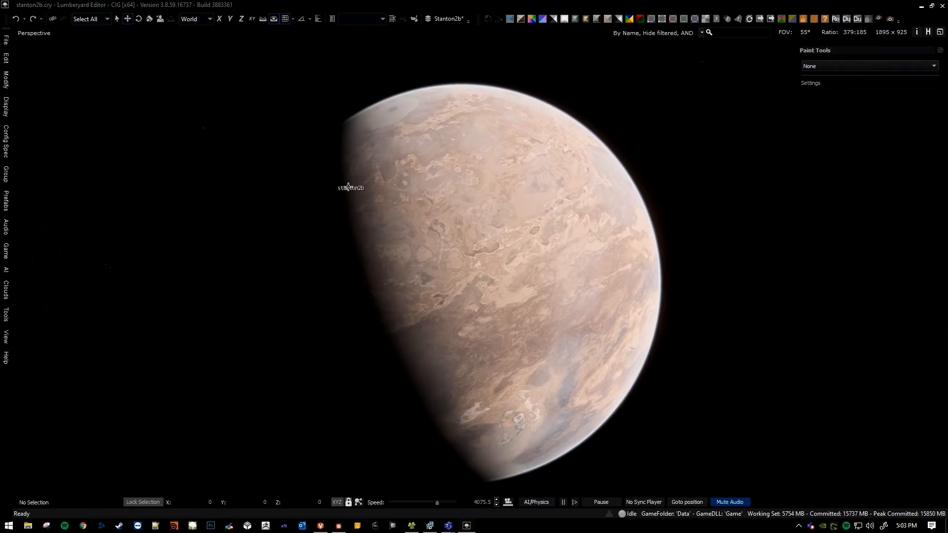
middle_click_drag(348, 187, 358, 214)
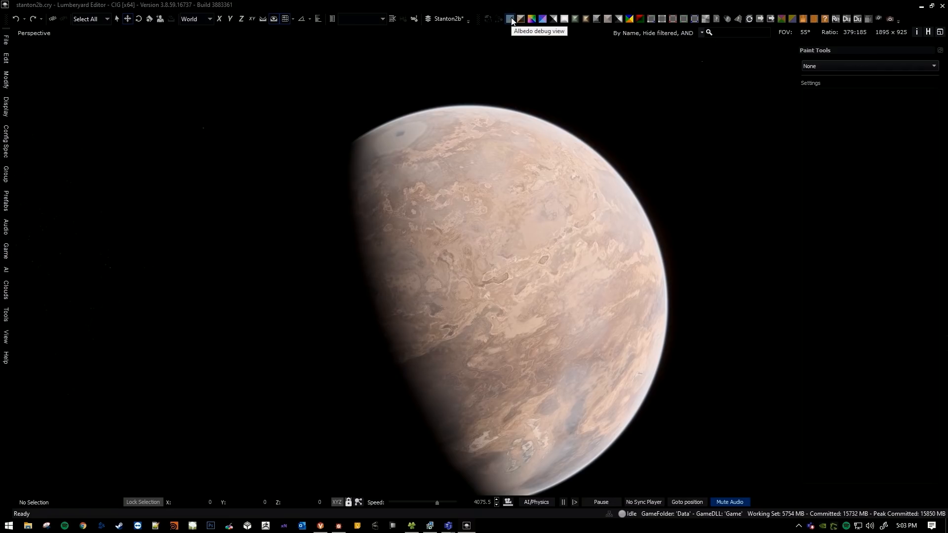
Show the planet in the Albedo debug view and examine its surface colours without lighting or atmosphere.
left_click(511, 18)
middle_click_drag(581, 195, 581, 194)
key("d")
right_click_drag(580, 194, 494, 205)
mouse_move(567, 256)
right_mouse_down()
mouse_move(561, 246)
mouse_move(548, 258)
right_mouse_up()
key("w")
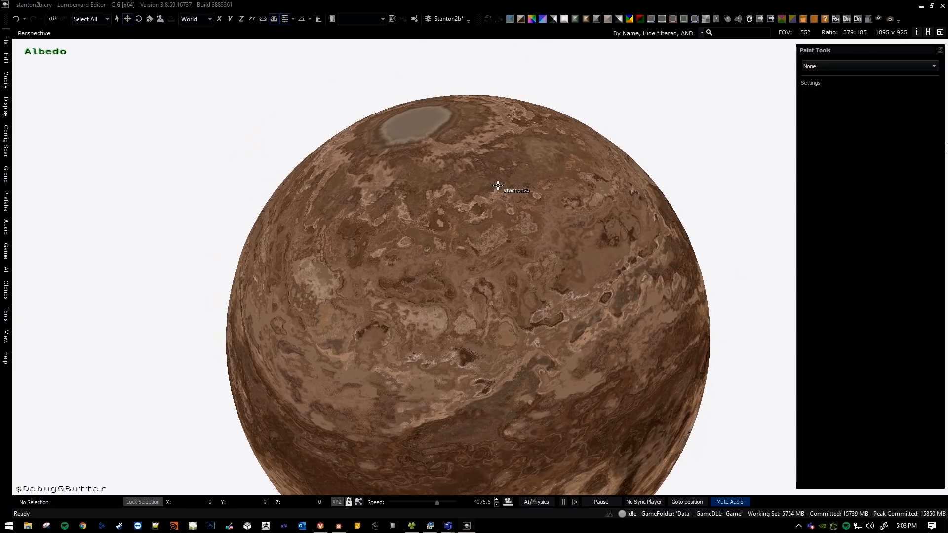
right_click_drag(527, 170, 500, 143)
key("w")
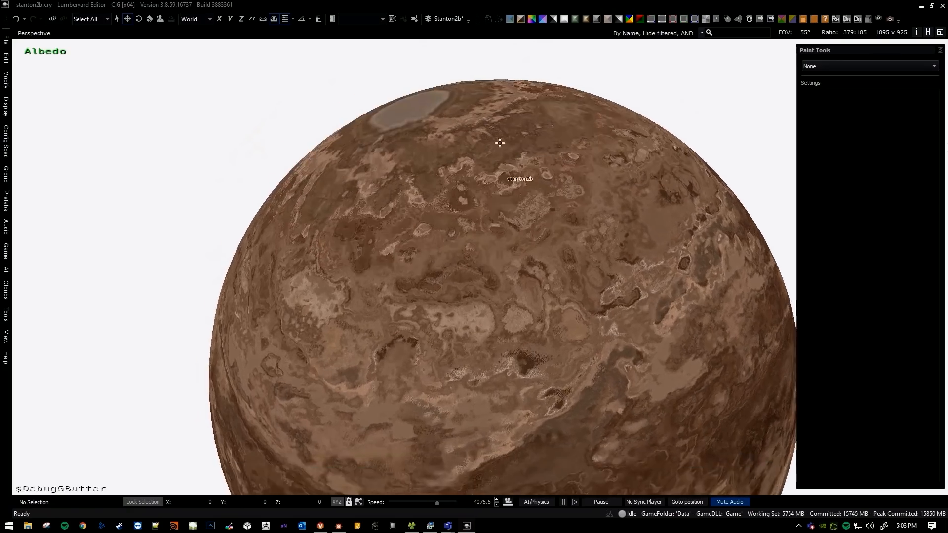
Turn off the Albedo debug view and fly from orbit down to the rocky desert ground at decreasing camera speed.
left_click(512, 19)
key("d")
key("w")
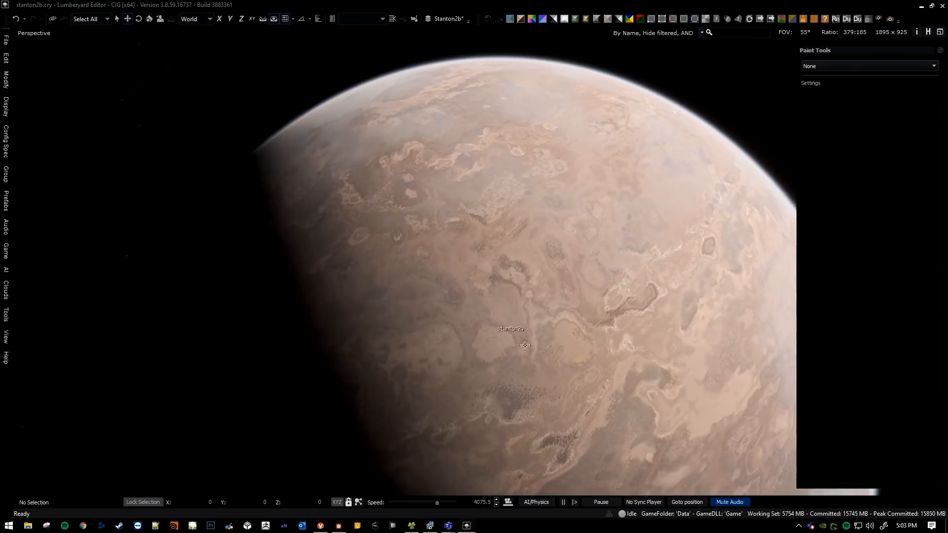
key("w")
scroll(404, 268, "down", 6)
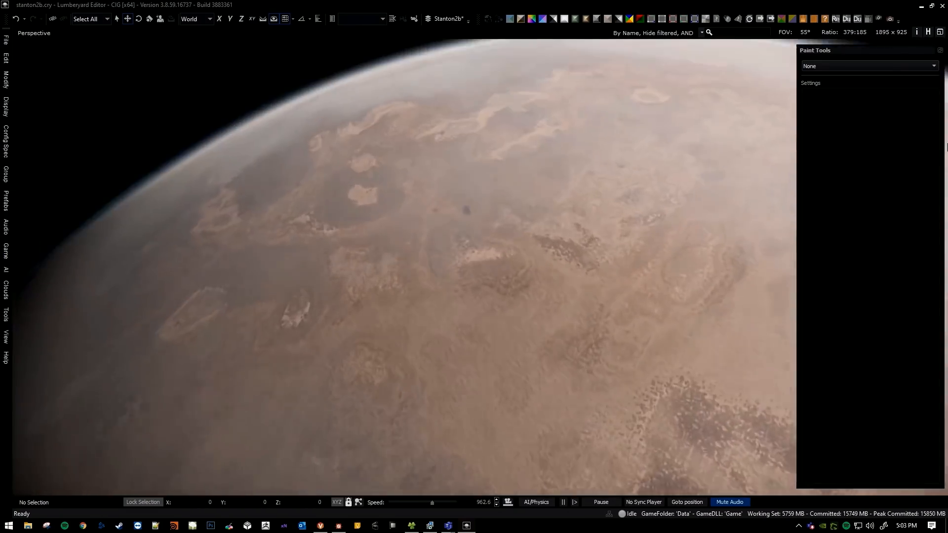
key("w")
scroll(404, 267, "down", 7)
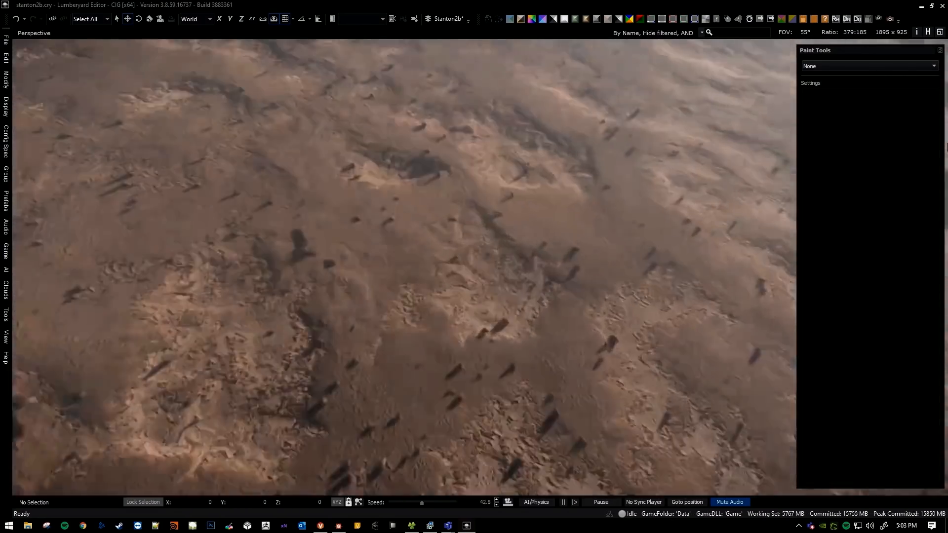
key("w")
scroll(519, 277, "down", 6)
right_click_drag(484, 316, 551, 269)
key("s")
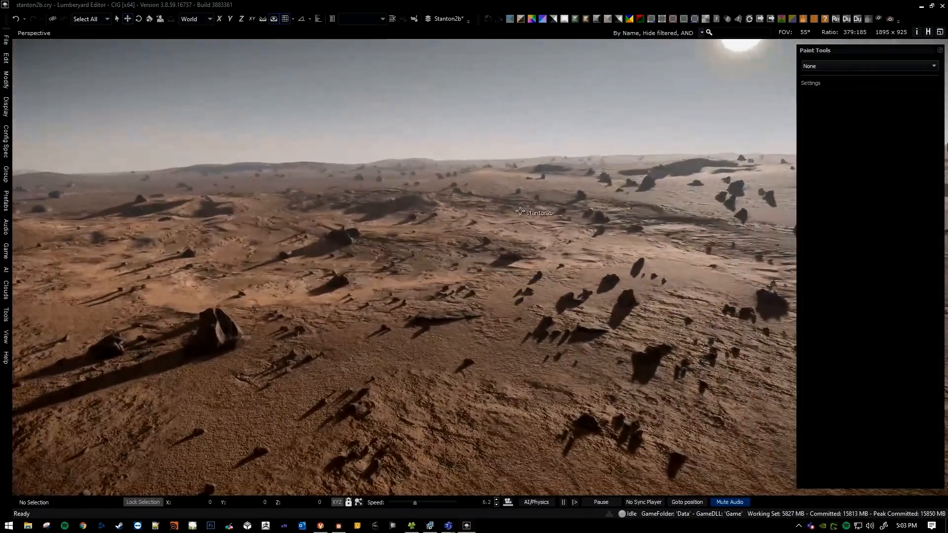
Examine the rocks, shadows and ground texture around the landing area at low camera speed.
key("d")
key("d")
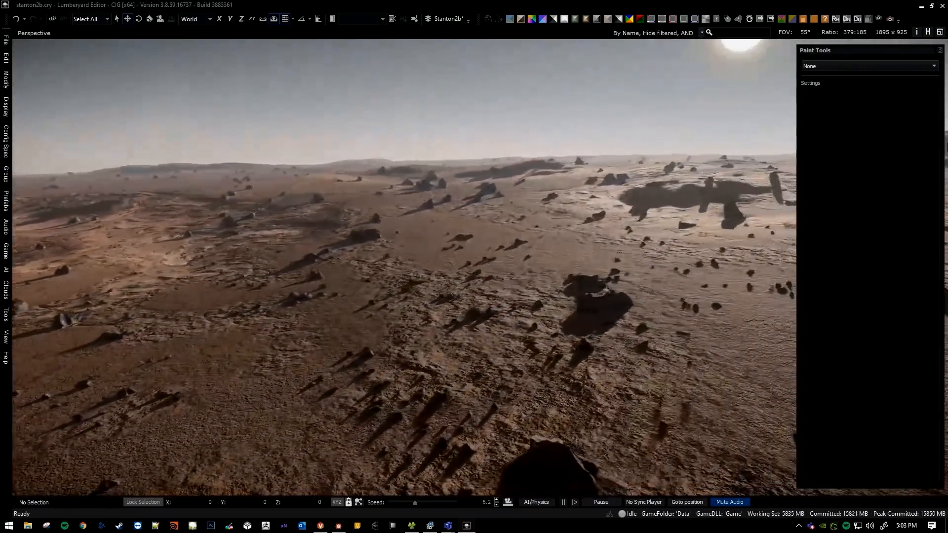
right_click_drag(422, 260, 520, 199)
key("w")
scroll(419, 258, "down", 6)
key("s")
right_click_drag(426, 294, 419, 235)
key("s")
scroll(423, 242, "up", 5)
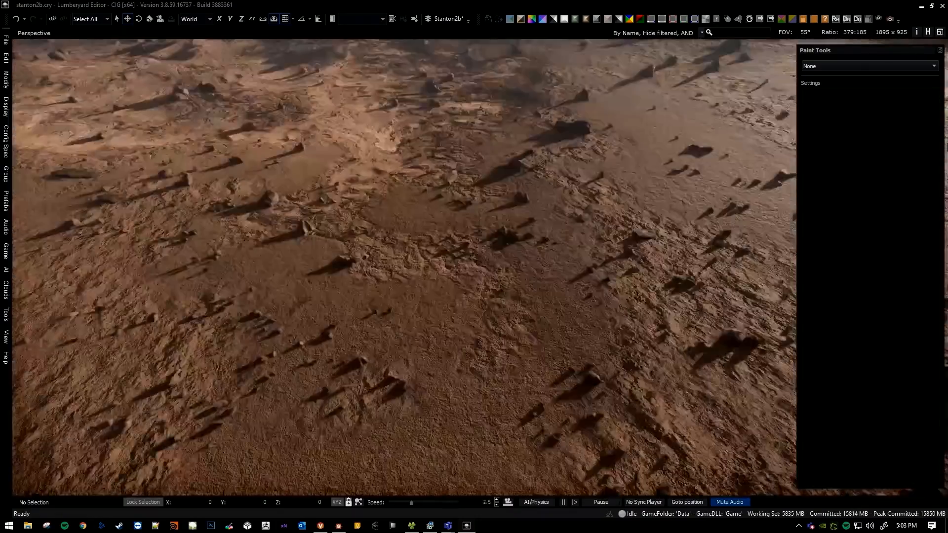
Fly back from the ground to orbit at increasing camera speed, examining how the terrain reads with distance.
key("s")
scroll(442, 263, "up", 5)
right_click_drag(440, 265, 443, 262)
key("s")
scroll(377, 341, "up", 6)
right_click_drag(378, 342, 377, 343)
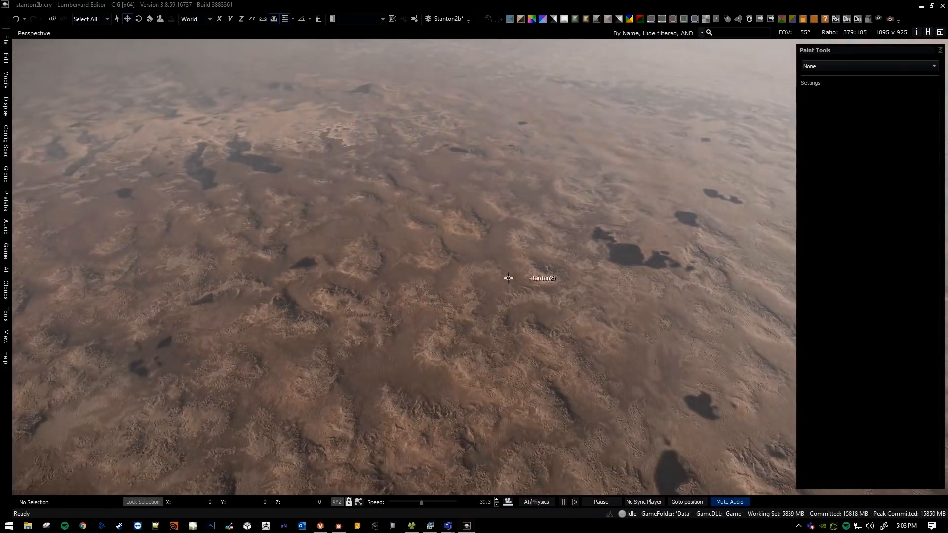
key("s")
right_click_drag(497, 275, 477, 291)
scroll(496, 274, "up", 9)
key("s")
scroll(497, 273, "up", 7)
key("s")
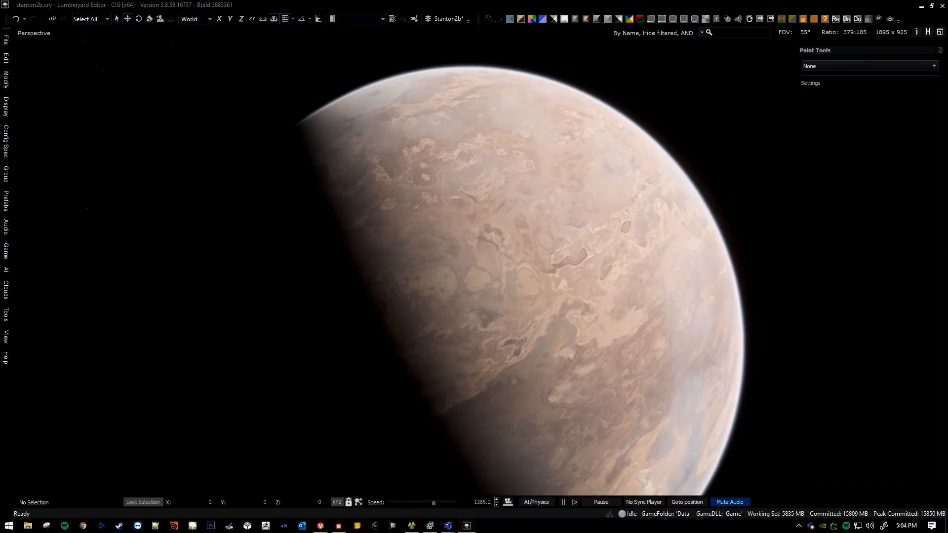
Descend from orbit to another part of the planet and inspect its rock-strewn plain at ground level.
right_click_drag(434, 211, 798, 198)
key("w")
scroll(533, 218, "down", 10)
scroll(647, 242, "down", 5)
scroll(697, 252, "down", 7)
scroll(756, 210, "down", 3)
scroll(793, 202, "down", 5)
scroll(521, 269, "down", 3)
right_click_drag(499, 267, 482, 284)
scroll(482, 284, "down", 9)
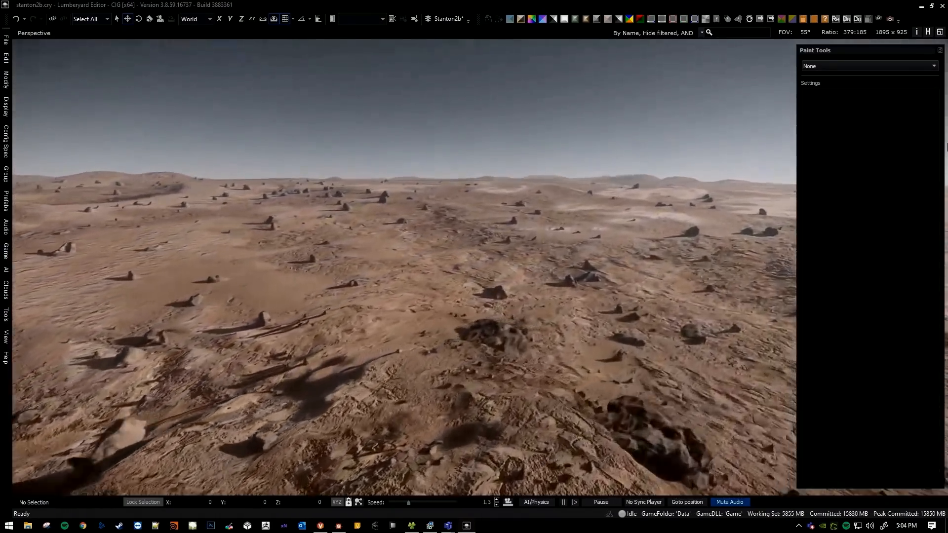
key("w")
key("d")
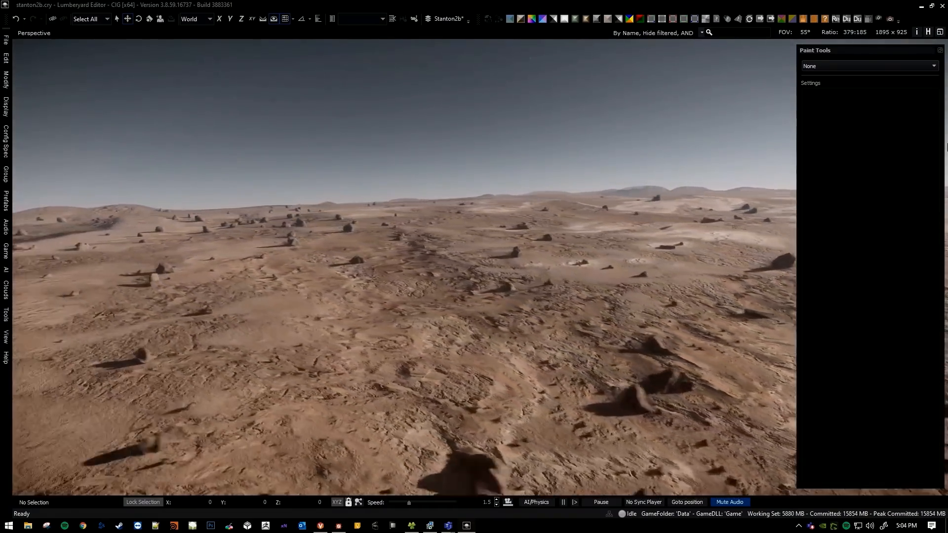
Pull back from the plain to orbit and examine the large-scale colour patterns on the lit side of the planet.
key("s")
scroll(947, 148, "up", 10)
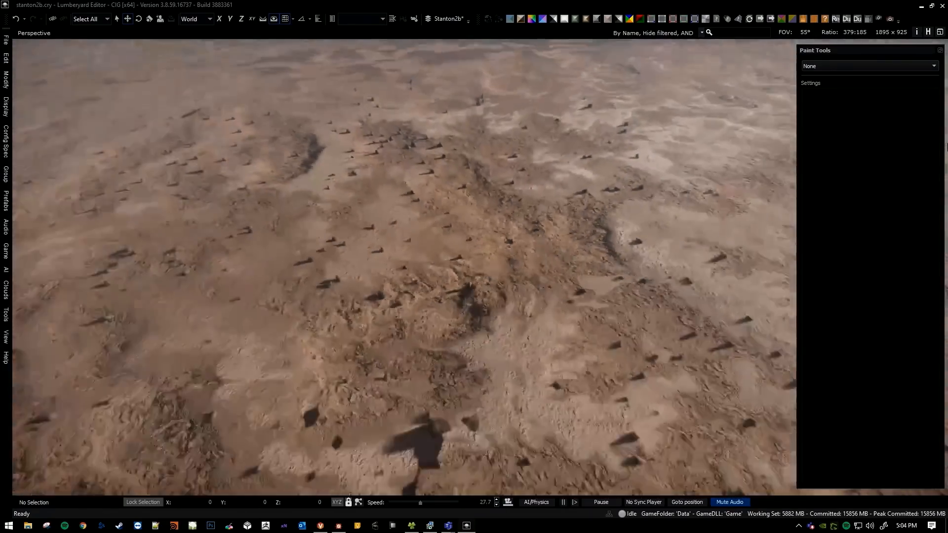
key("s")
scroll(947, 147, "up", 7)
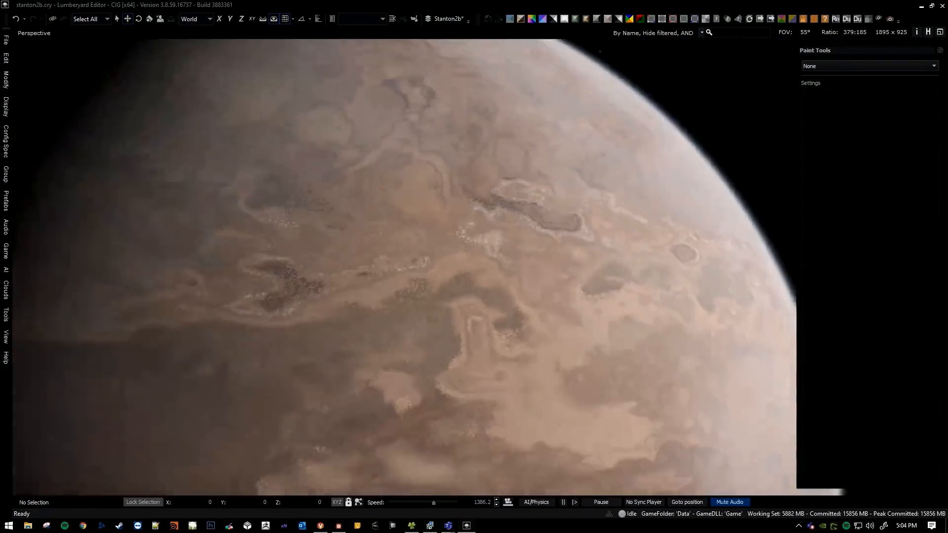
key("s")
scroll(947, 147, "up", 4)
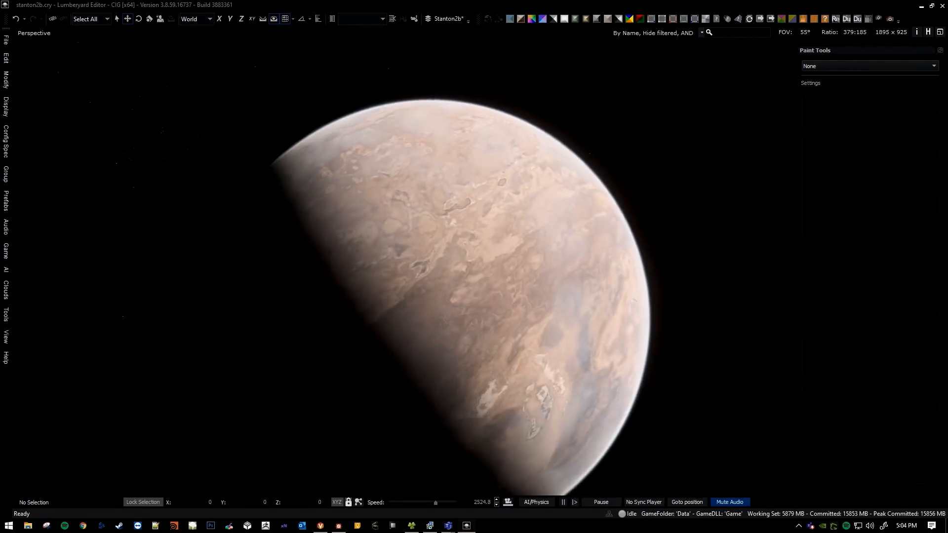
key("s")
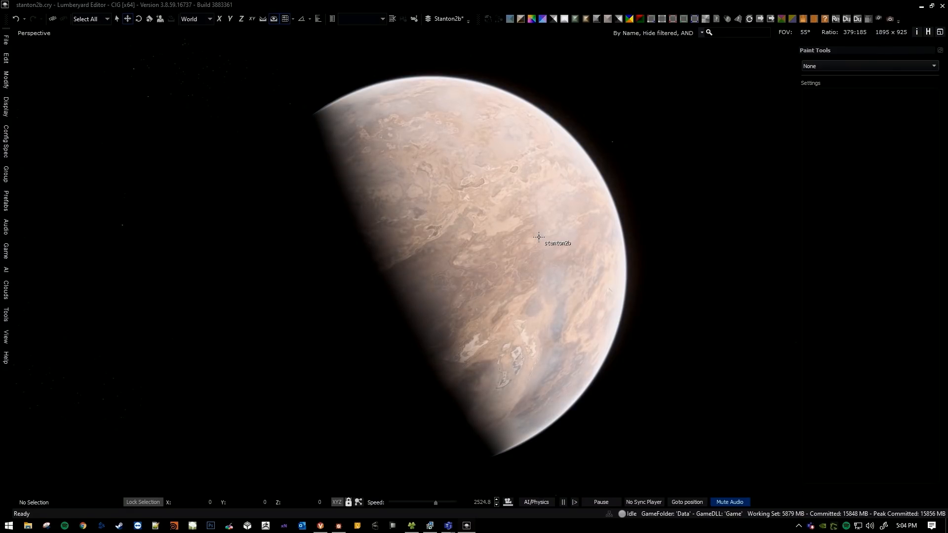
mouse_move(529, 222)
right_mouse_down()
mouse_move(532, 271)
mouse_move(549, 194)
mouse_move(539, 192)
mouse_move(536, 210)
mouse_move(521, 190)
mouse_move(525, 213)
right_mouse_up()
key("w")
key("w")
key("s")
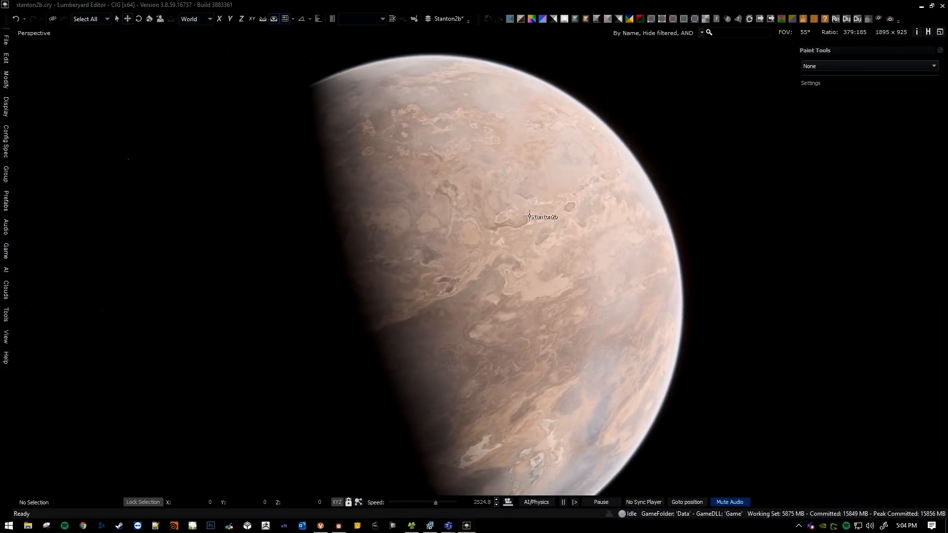
middle_click_drag(506, 188, 514, 132)
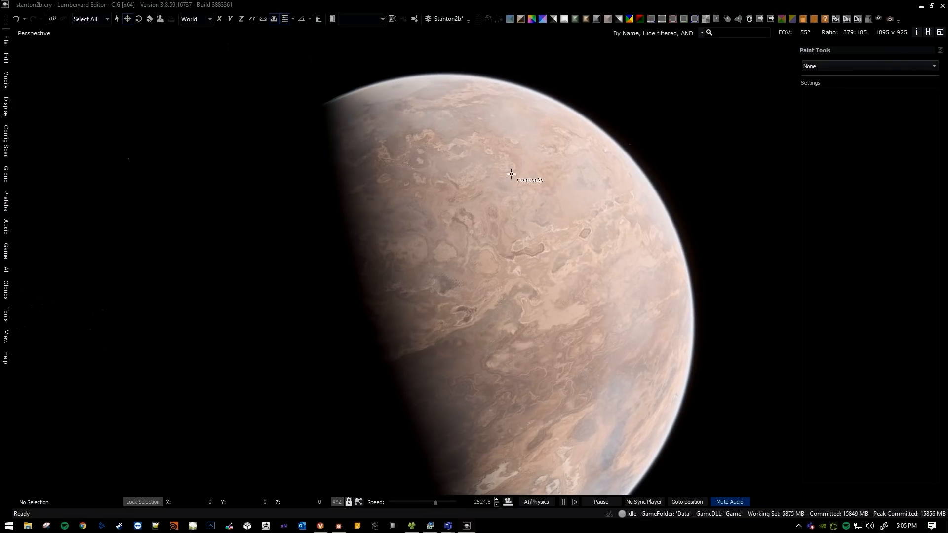
Switch the viewport to the Albedo debug view with the whole planet in frame.
left_click(509, 19)
key("a")
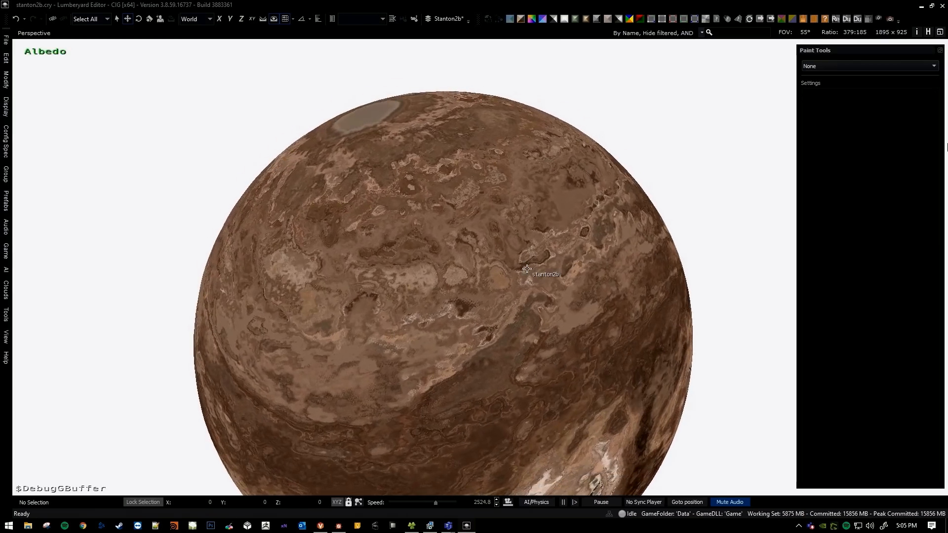
key("s")
mouse_move(862, 114)
right_mouse_down()
mouse_move(845, 130)
mouse_move(870, 172)
mouse_move(857, 131)
right_mouse_up()
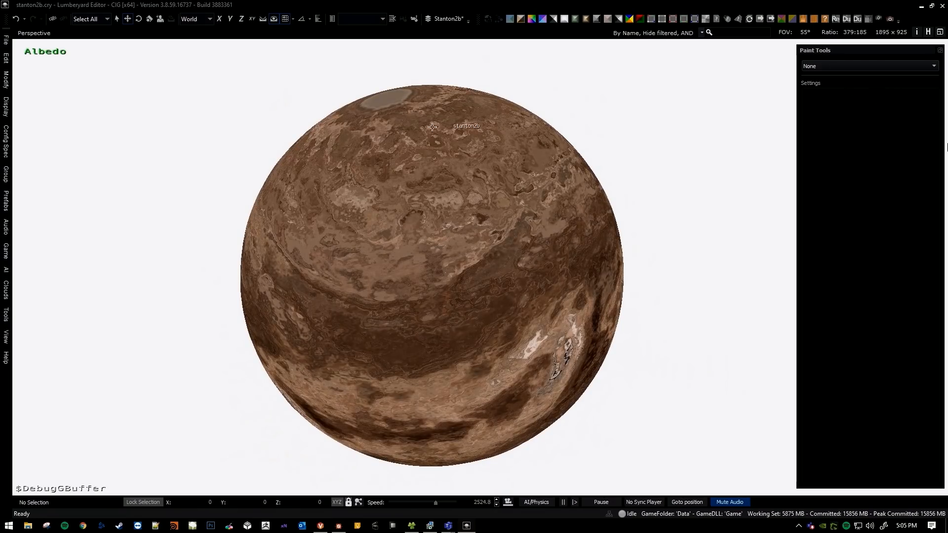
Activate the Deluxe paint tool and inspect the areas it highlights in blue across the planet's upper hemisphere.
left_click(816, 65)
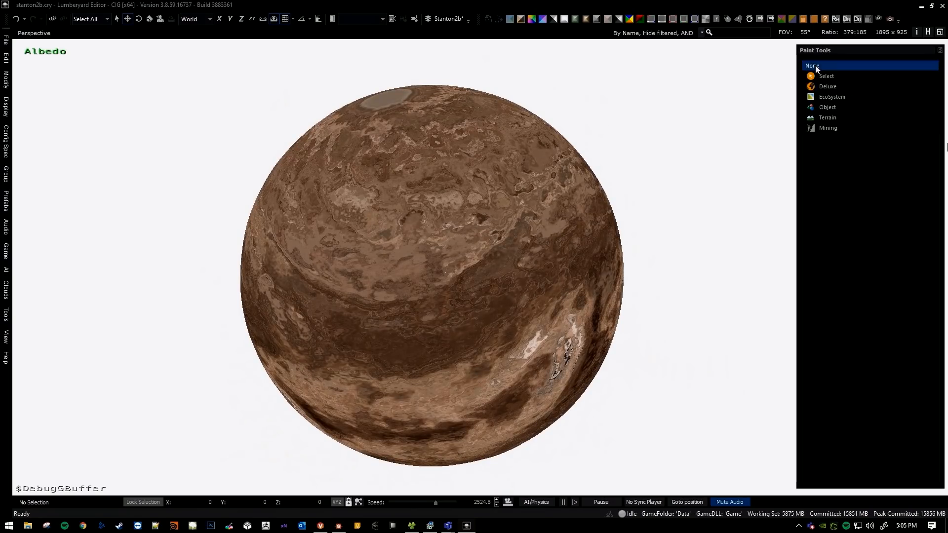
left_click(837, 87)
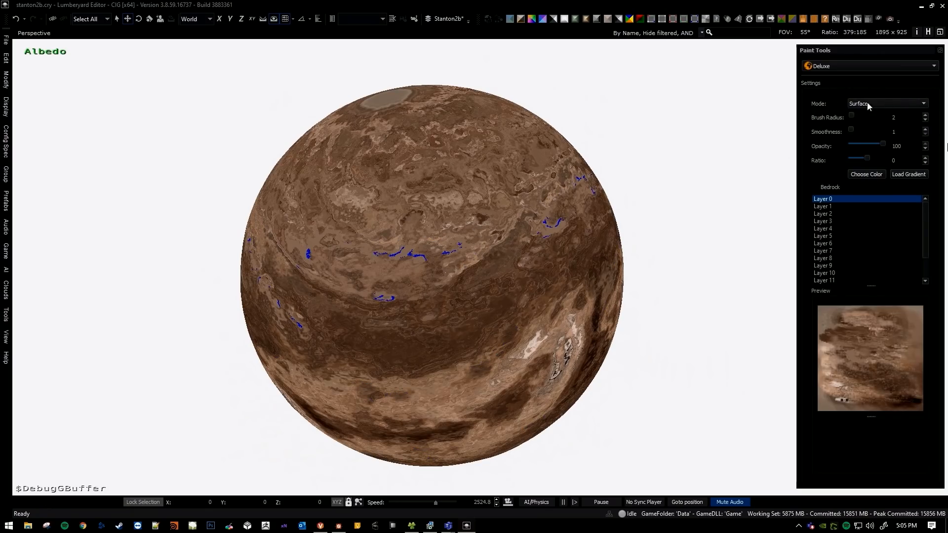
right_click_drag(530, 238, 521, 228)
key("w")
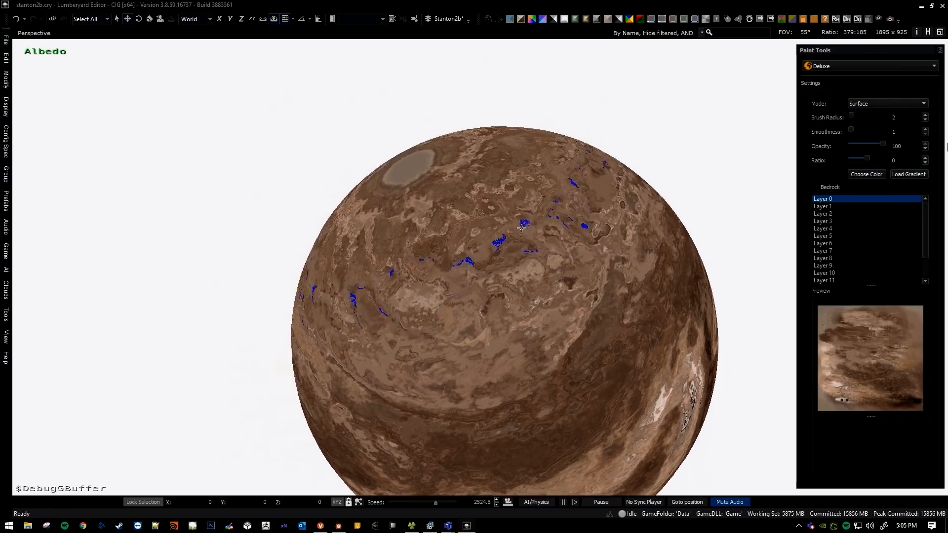
middle_click_drag(521, 335, 516, 311)
key("w")
right_click_drag(519, 308, 509, 288)
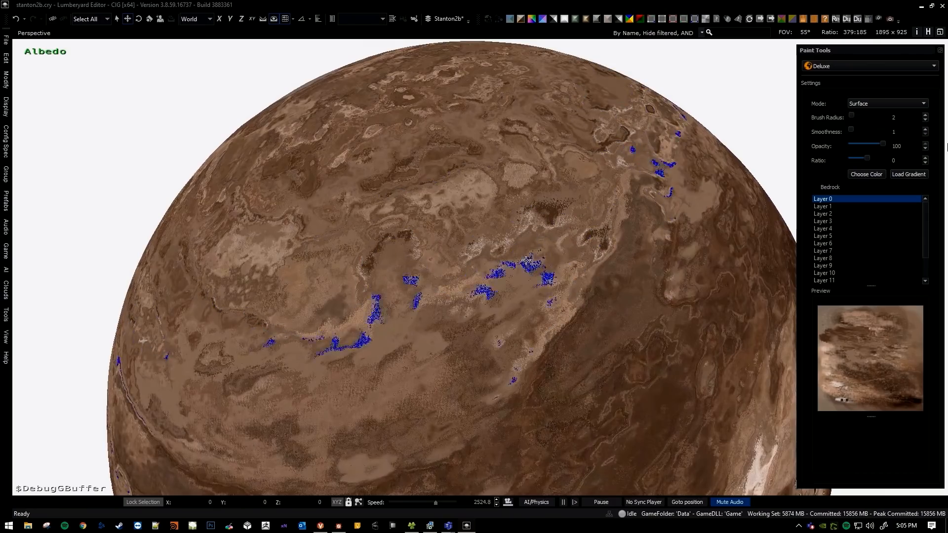
Choose white (#ffffff) as the Deluxe paint colour and set the brush radius to 6.
key("s")
right_click_drag(500, 139, 499, 149)
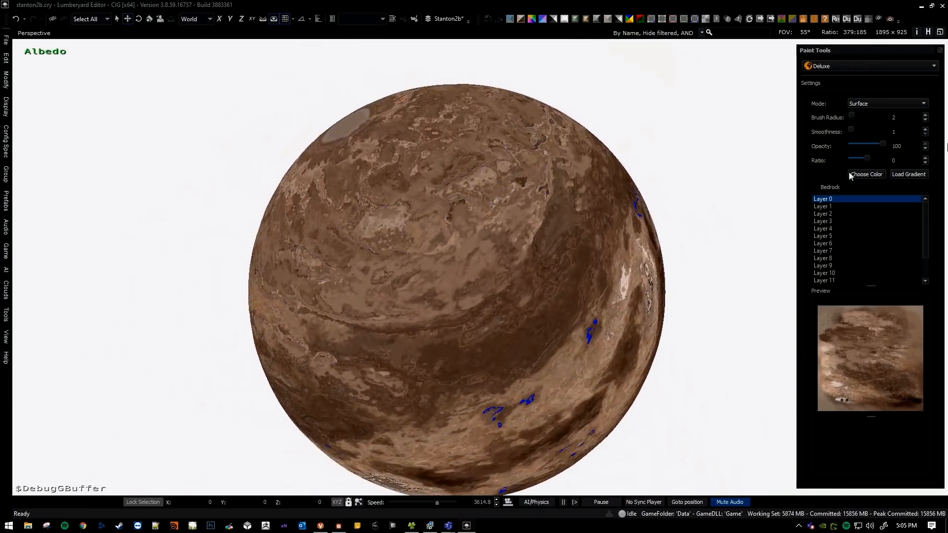
left_click(851, 175)
left_click(547, 266)
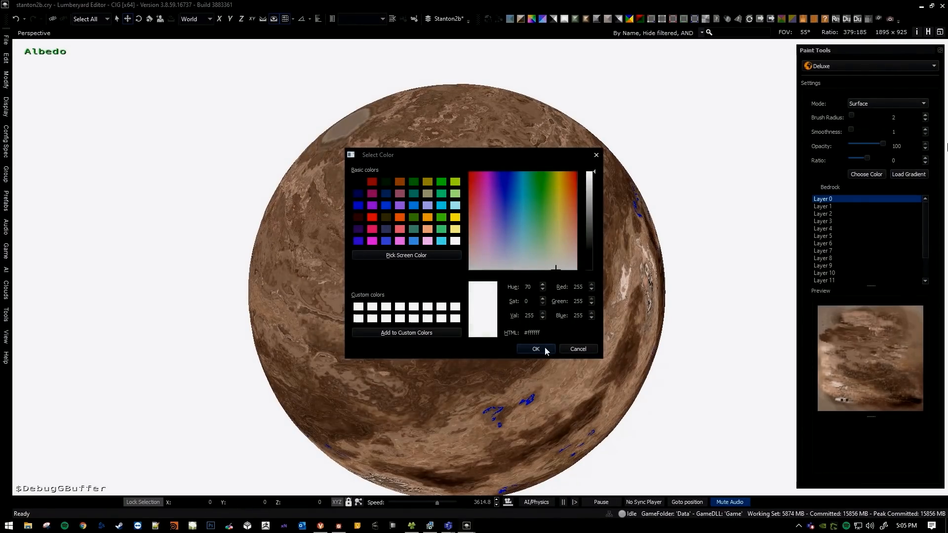
left_click(544, 347)
middle_click_drag(542, 343, 536, 330)
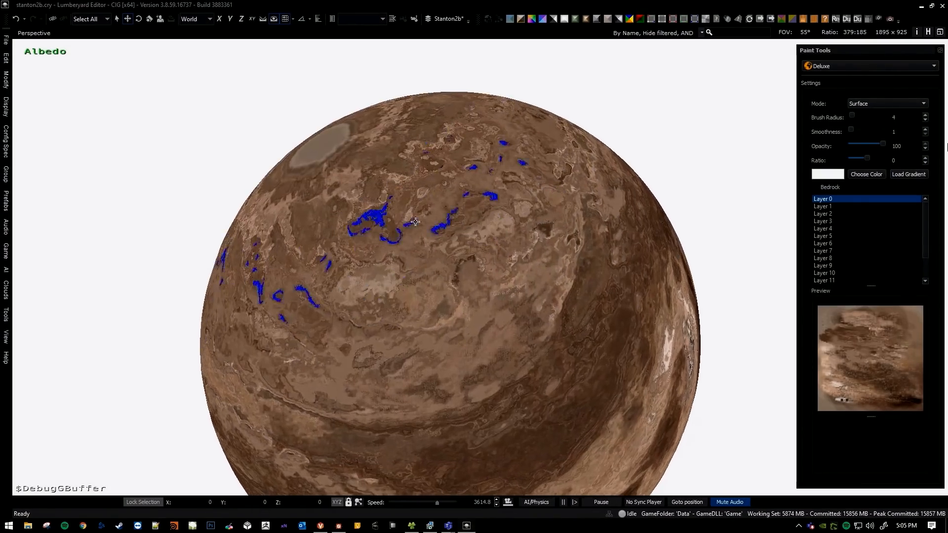
key("w")
key("a")
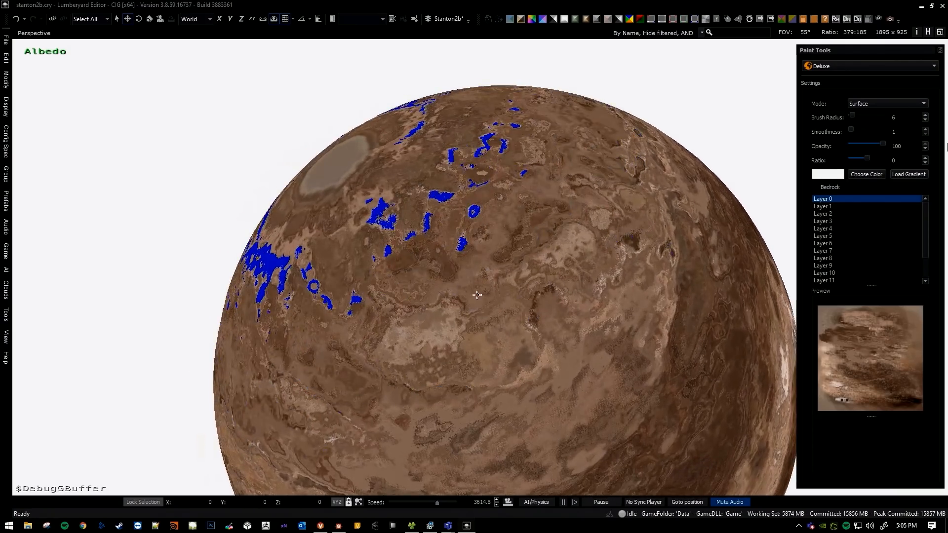
Paint white patches on the planet's surface in a ring around the grey polar spot.
key("a")
right_click_drag(519, 321, 549, 321)
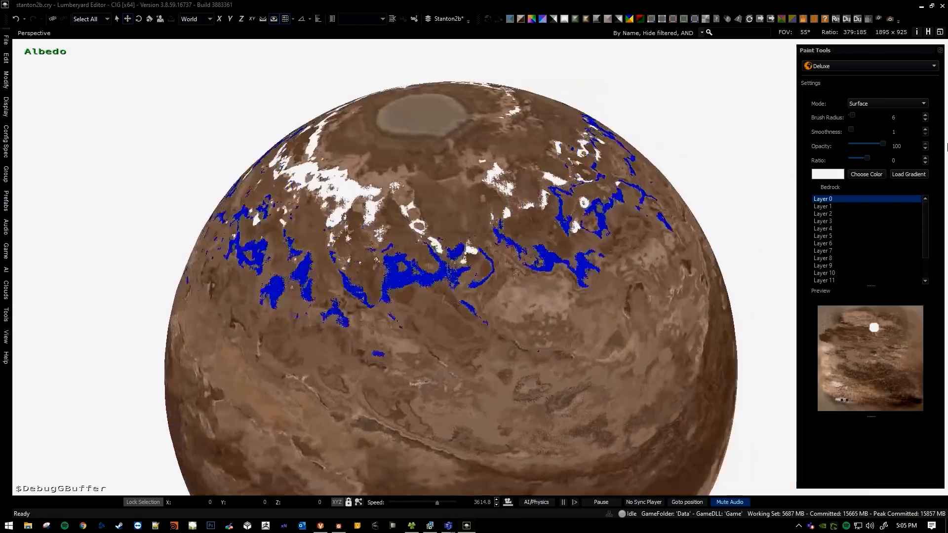
key("w")
key("s")
key("d")
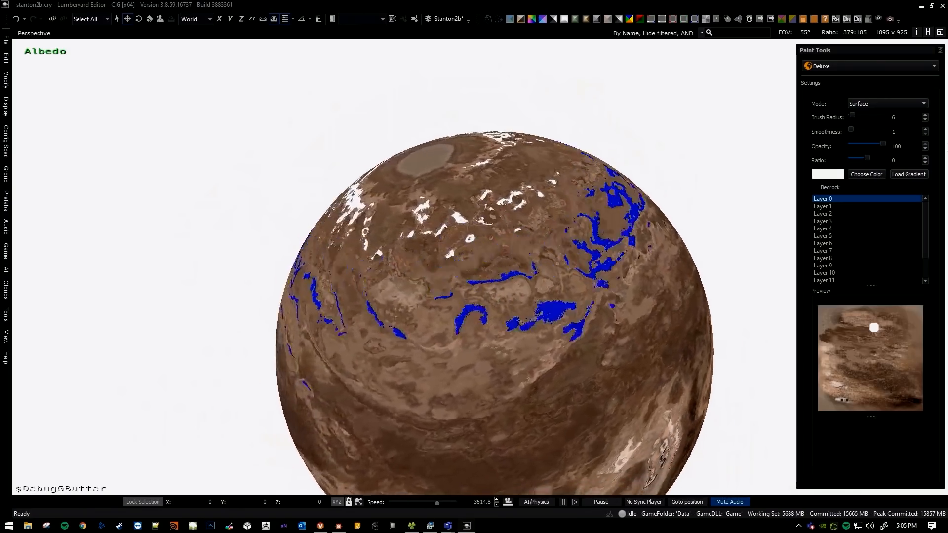
Examine which areas the brush highlights in blue at the polar spot and across the upper hemisphere.
key("a")
key("w")
mouse_move(469, 340)
right_mouse_down()
mouse_move(497, 349)
mouse_move(489, 347)
mouse_move(488, 360)
mouse_move(478, 314)
right_mouse_up()
key("s")
key("w")
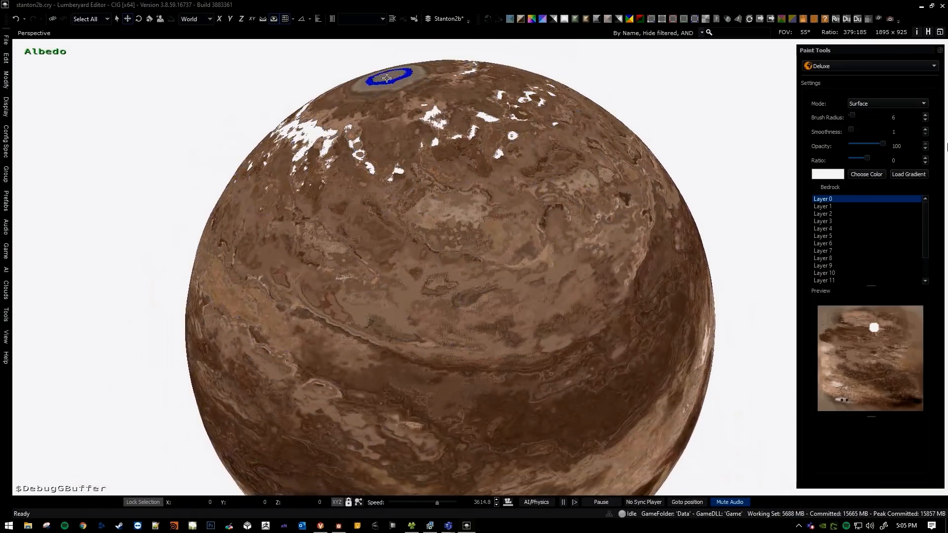
key("w")
mouse_move(419, 253)
right_mouse_down()
mouse_move(434, 282)
mouse_move(425, 279)
mouse_move(459, 317)
right_mouse_up()
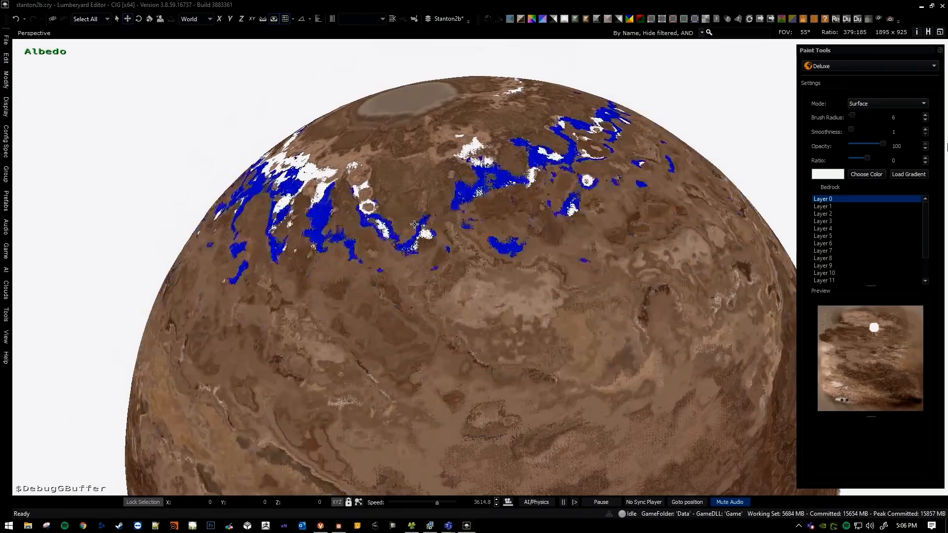
right_click_drag(428, 225, 428, 225)
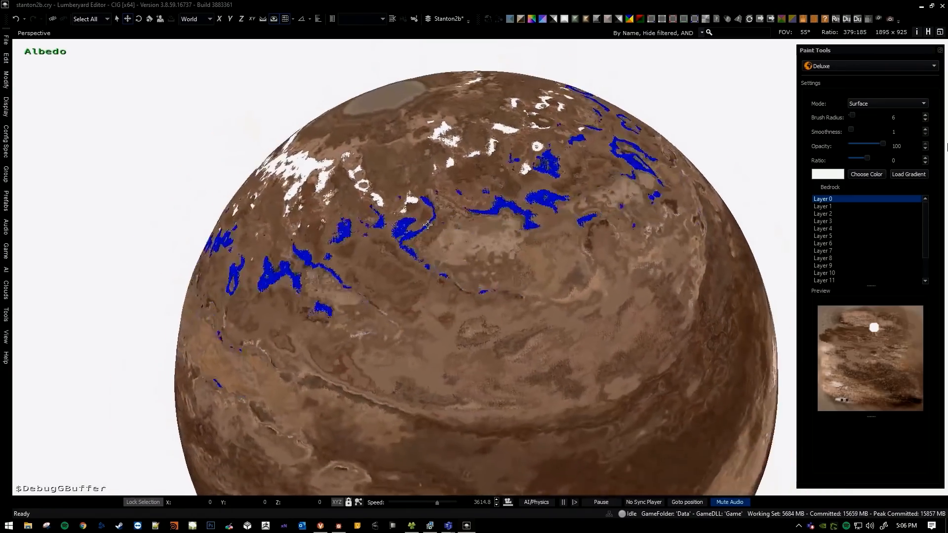
Exit and reactivate the Deluxe paint tool, and paint the grey polar spot and its surroundings white.
key("Escape")
middle_click_drag(476, 276, 476, 276)
left_click(810, 67)
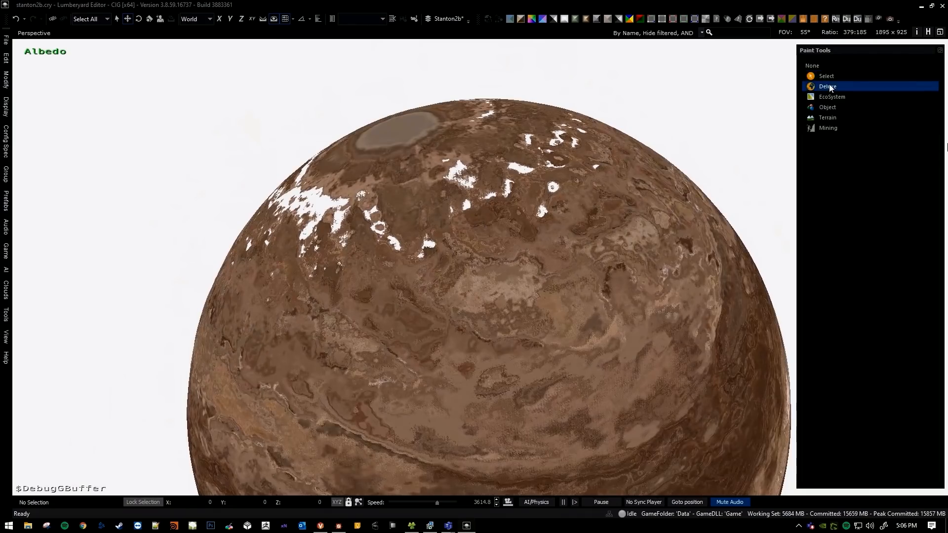
left_click(818, 84)
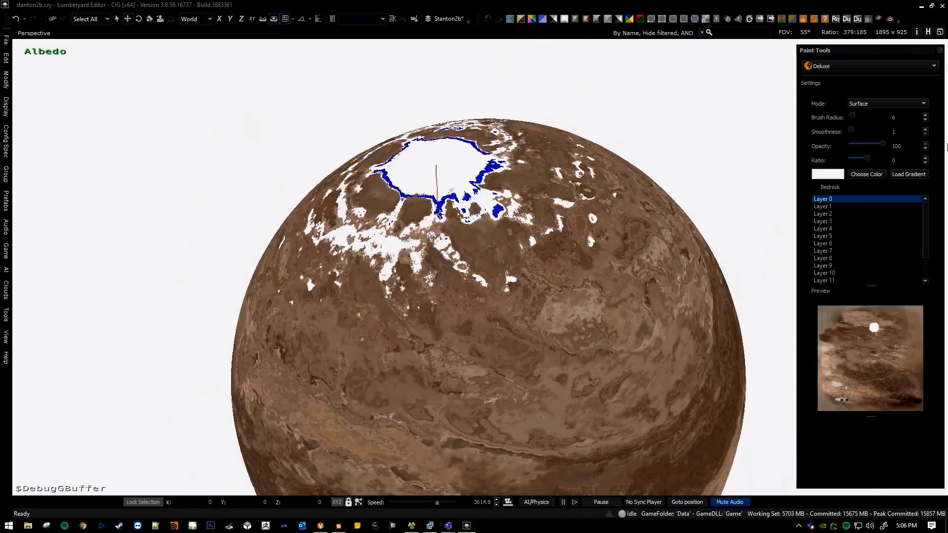
left_click_drag(507, 357, 508, 345)
right_click_drag(485, 301, 485, 301)
Undo the white paint on the planet and exit the Deluxe tool.
scroll(485, 301, "up", 3)
left_click_drag(271, 431, 297, 445)
right_click_drag(401, 400, 401, 400)
scroll(401, 401, "up", 5)
scroll(401, 400, "up", 1)
right_click_drag(421, 305, 459, 299)
key("ctrl+z")
key("ctrl+z")
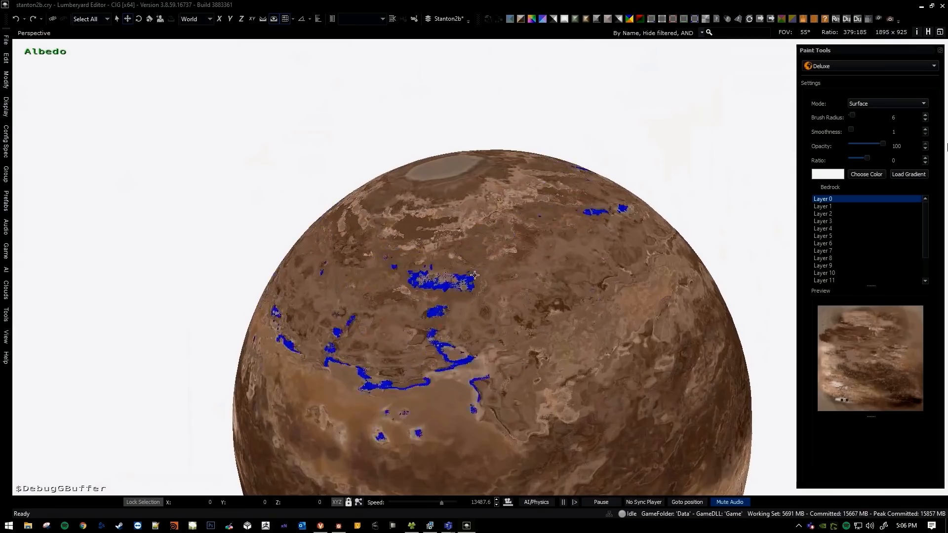
key("Escape")
right_click_drag(468, 262, 467, 262)
Switch to Substance Designer and trace the stanton2b_global graph from the Gradient Map back to the humidity frame.
key("alt+Tab")
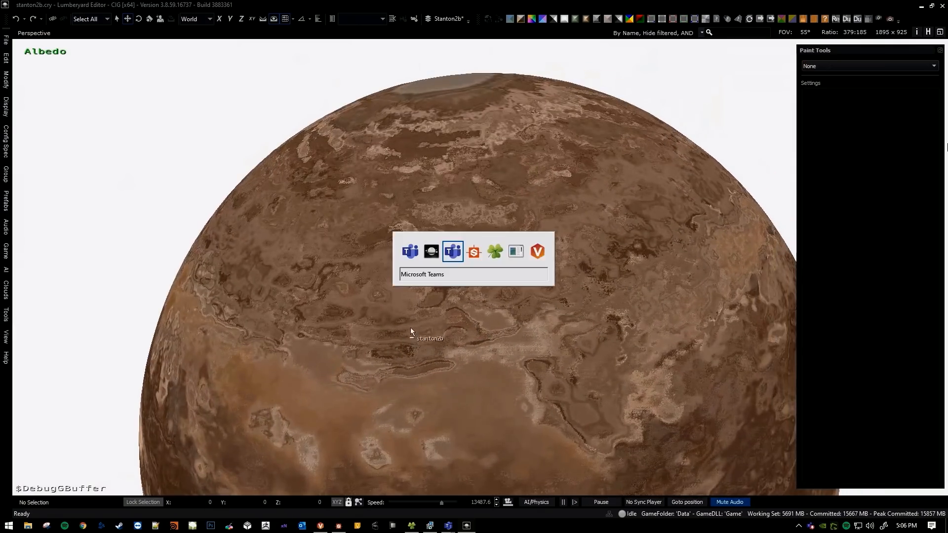
key("Tab")
scroll(474, 261, "up", 5)
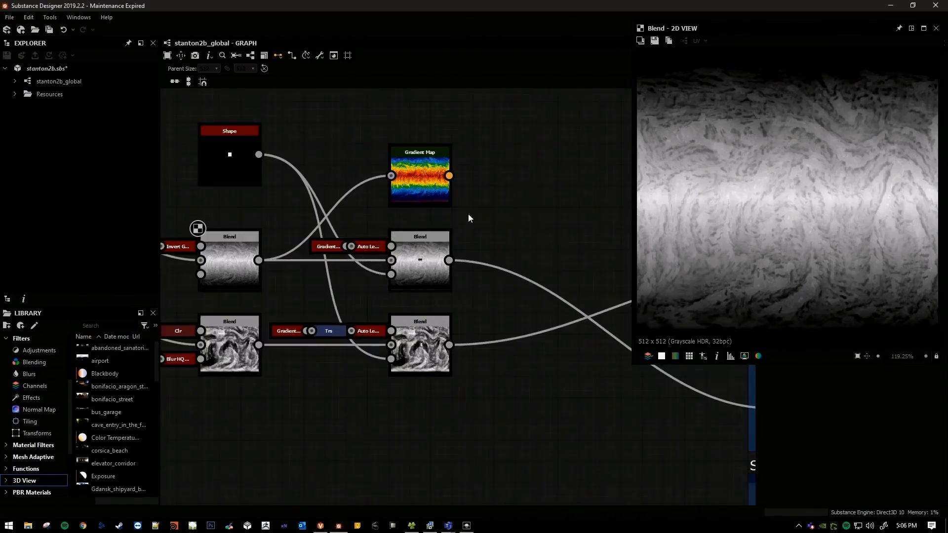
middle_click_drag(520, 217, 520, 227)
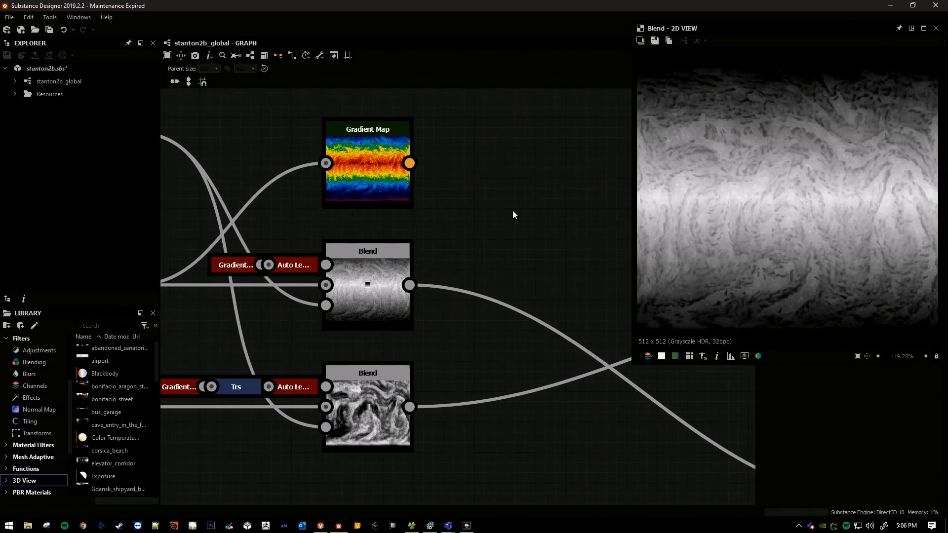
scroll(496, 200, "down", 8)
scroll(332, 265, "down", 3)
middle_click_drag(280, 261, 717, 267)
scroll(433, 266, "down", 2)
middle_click_drag(203, 245, 486, 279)
scroll(433, 269, "down", 3)
scroll(318, 243, "up", 5)
middle_click_drag(317, 243, 434, 227)
scroll(424, 241, "down", 1)
scroll(459, 236, "down", 2)
scroll(331, 258, "up", 5)
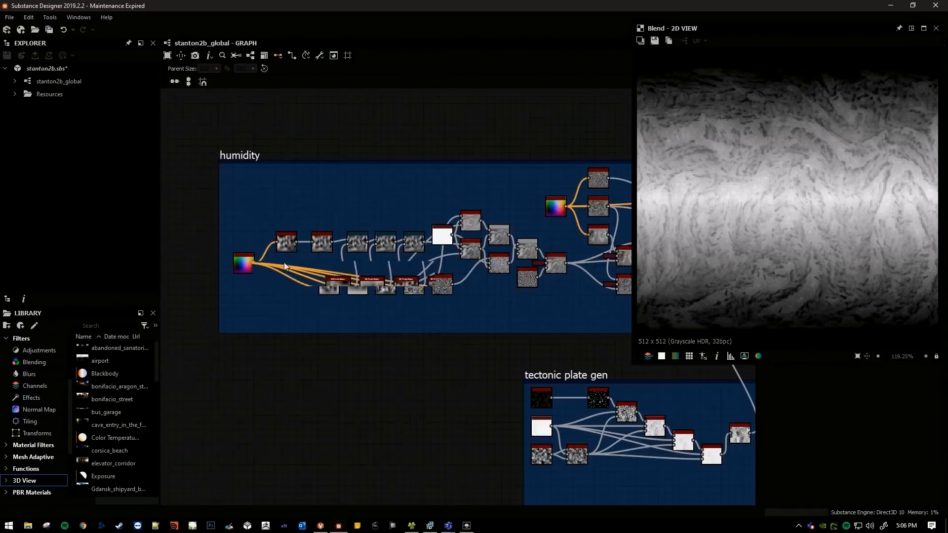
Preview successive nodes in the early part of the humidity chain up to its first Blend nodes.
scroll(283, 262, "up", 3)
double_click(292, 226)
middle_click_drag(385, 253, 318, 237)
left_click(316, 226)
double_click(317, 226)
middle_click_drag(403, 241, 227, 231)
double_click(388, 206)
middle_click_drag(498, 273, 303, 256)
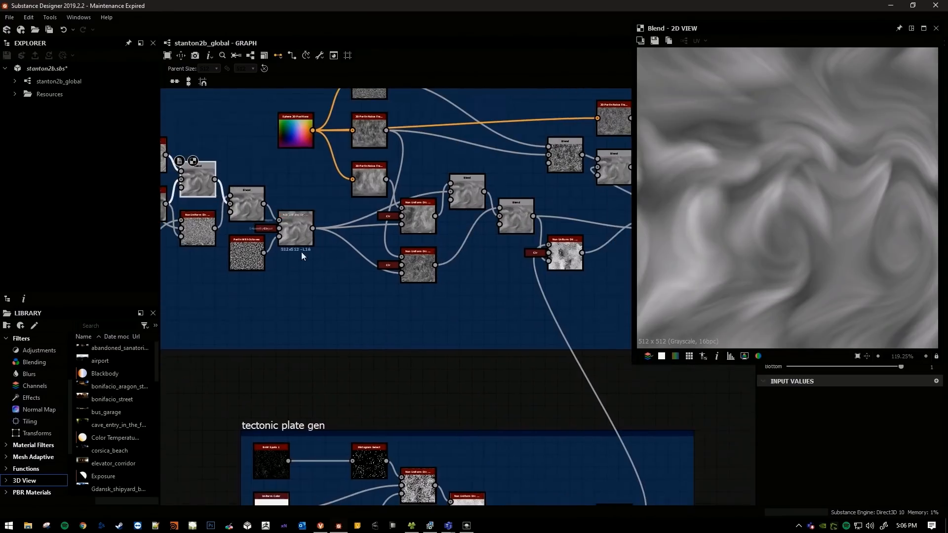
Preview the warp and Blend nodes in the later part of the humidity frame.
double_click(302, 235)
middle_click_drag(506, 228, 293, 239)
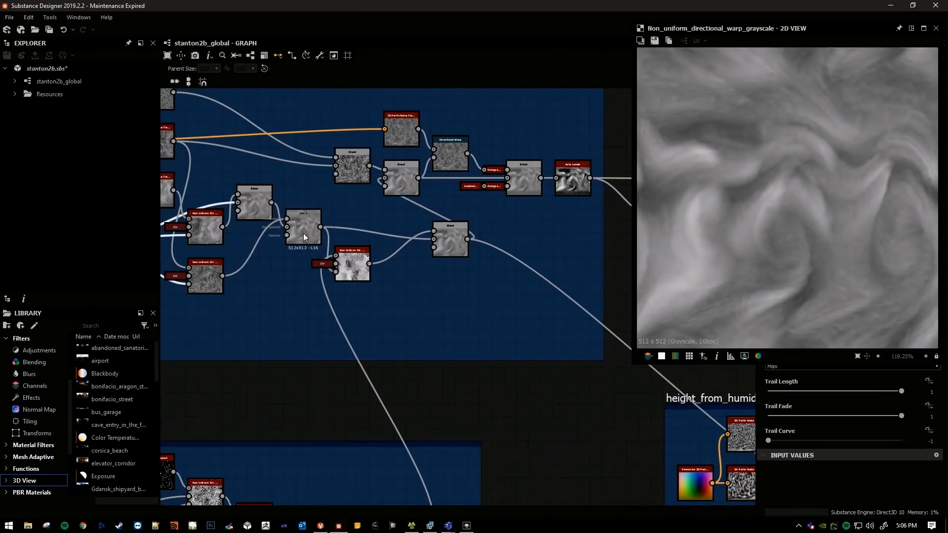
double_click(303, 238)
double_click(401, 184)
middle_click_drag(471, 236, 231, 227)
middle_click_drag(466, 217, 203, 238)
middle_click_drag(405, 134, 285, 273)
Return to the start of the humidity frame and preview its first 3D Perlin Noise node.
scroll(346, 269, "down", 3)
middle_click_drag(498, 259, 552, 263)
scroll(484, 261, "down", 4)
middle_click_drag(445, 255, 503, 257)
scroll(312, 280, "up", 3)
scroll(360, 268, "up", 3)
double_click(359, 265)
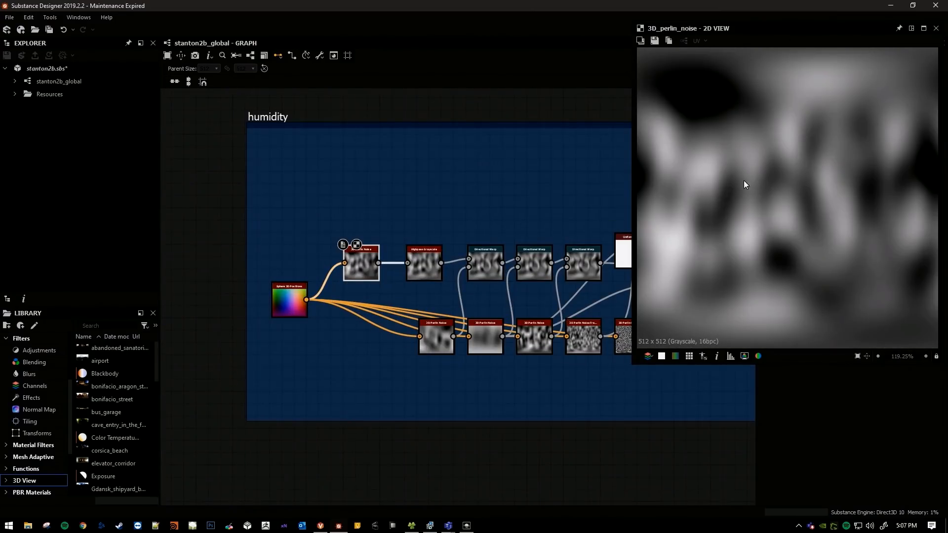
Follow the humidity chain forward through the graph to the Gradient Map and final Blend nodes.
middle_click_drag(408, 206, 290, 208)
middle_click_drag(503, 220, 242, 233)
scroll(297, 232, "down", 3)
middle_click_drag(508, 231, 271, 232)
scroll(346, 235, "down", 3)
middle_click_drag(418, 235, 277, 243)
scroll(473, 203, "up", 1)
middle_click_drag(473, 203, 227, 218)
middle_click_drag(543, 257, 212, 217)
scroll(406, 237, "up", 1)
scroll(444, 239, "up", 3)
middle_click_drag(447, 239, 201, 201)
middle_click_drag(553, 265, 429, 249)
scroll(282, 238, "up", 4)
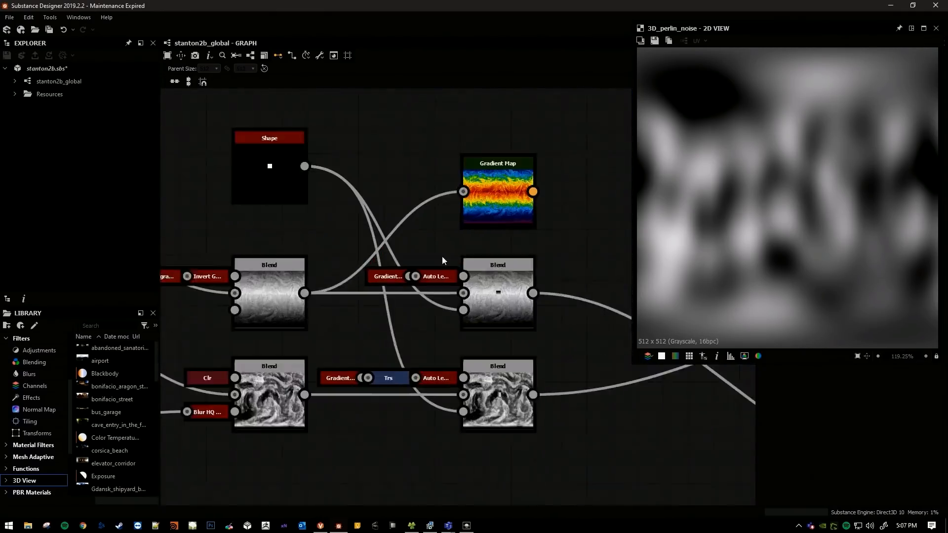
scroll(445, 261, "up", 1)
middle_click_drag(469, 283, 298, 255)
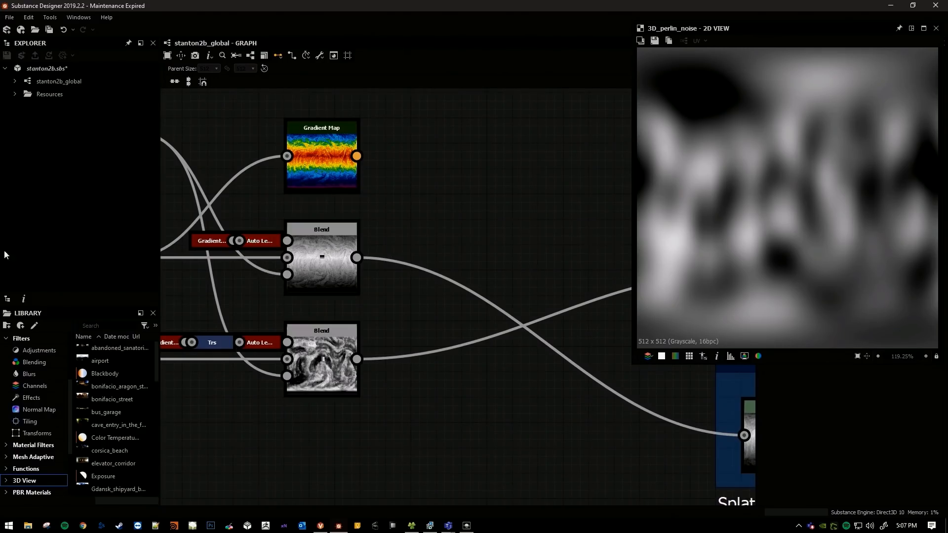
Preview the final temperature Blend node with the square shape, and the Blend node that feeds it.
scroll(365, 247, "down", 6)
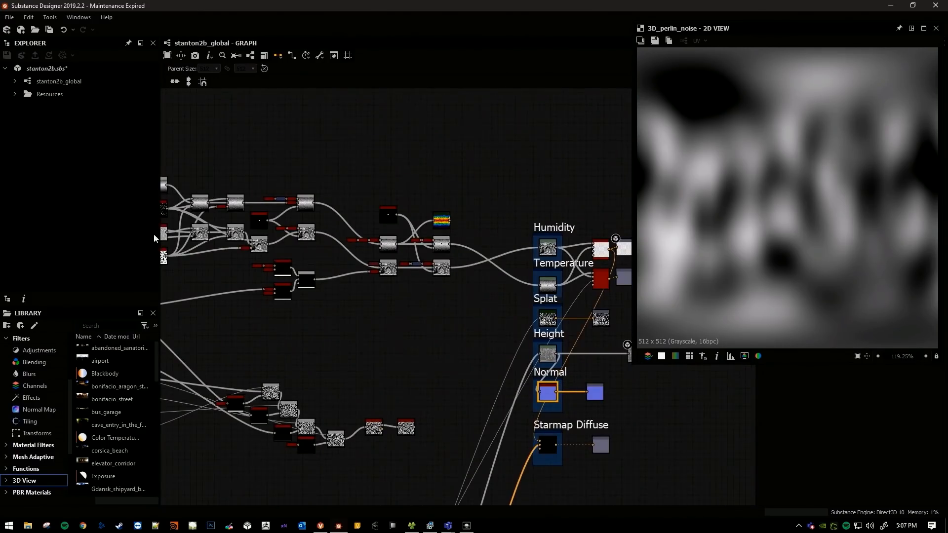
scroll(435, 247, "up", 6)
middle_click_drag(499, 242, 491, 162)
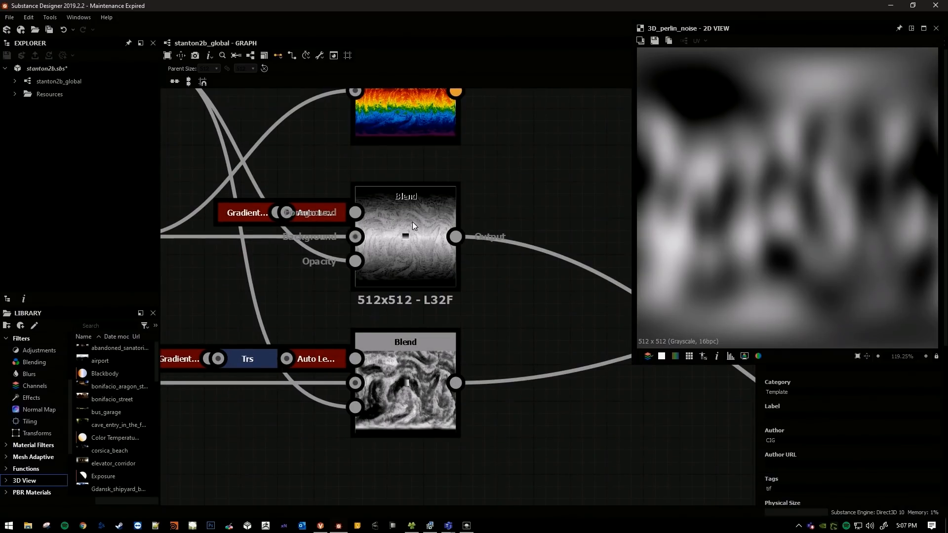
left_click(410, 225)
double_click(395, 238)
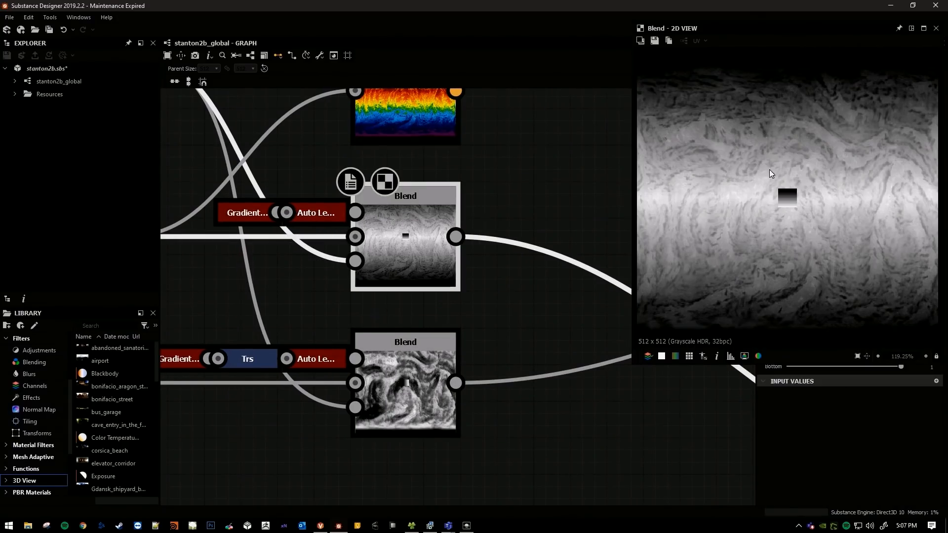
middle_click_drag(306, 208, 620, 197)
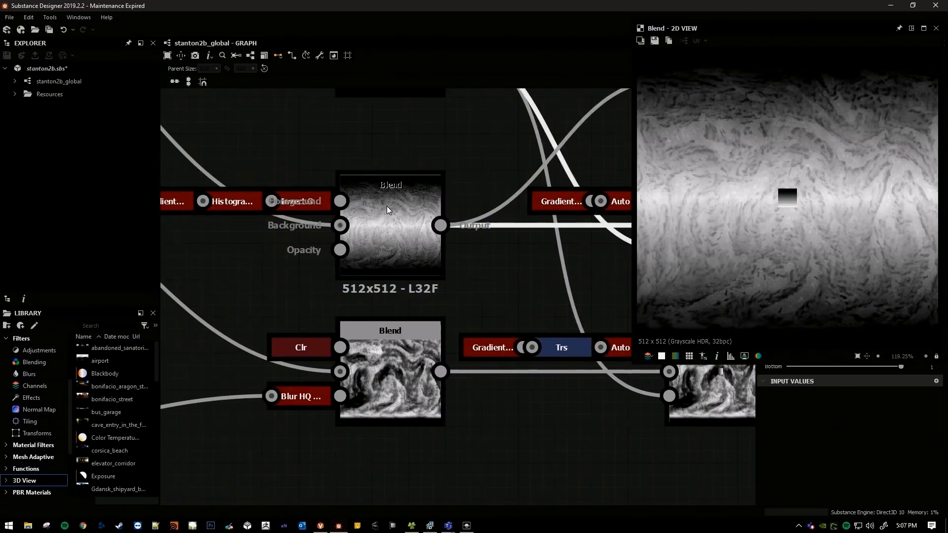
double_click(420, 232)
scroll(753, 197, "down", 1)
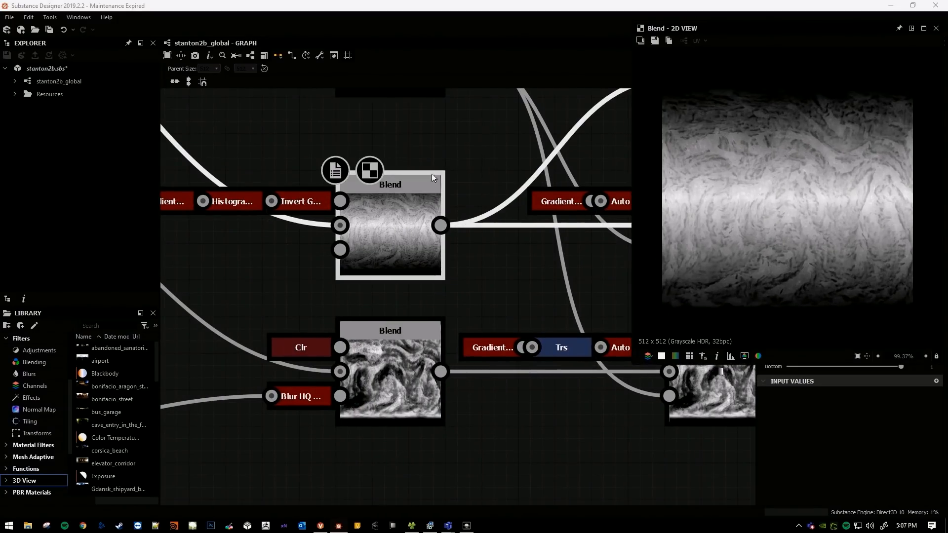
Compare the previews of the temperature Blend node and the humidity Blend node below it.
scroll(434, 198, "down", 2)
middle_click_drag(435, 197, 388, 252)
middle_click_drag(308, 356, 429, 297)
scroll(368, 280, "up", 1)
scroll(411, 292, "up", 2)
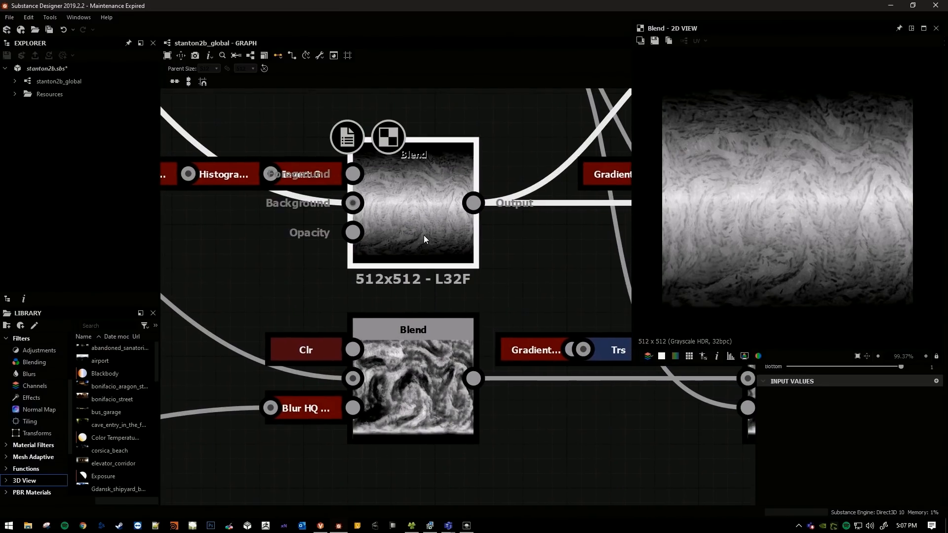
middle_click_drag(406, 232, 406, 294)
middle_click_drag(416, 334, 420, 284)
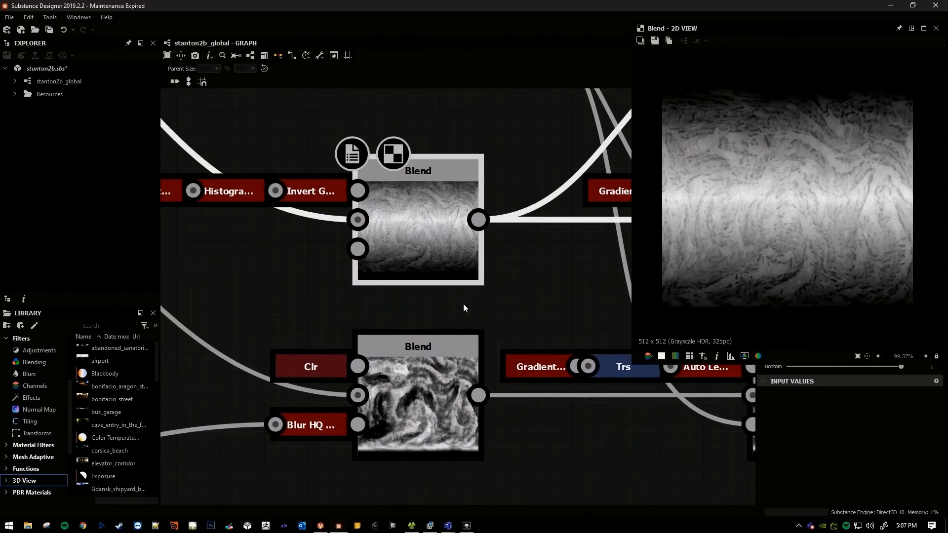
double_click(428, 353)
double_click(420, 253)
double_click(435, 372)
double_click(418, 239)
Compare the Gradient Map's 2D preview with that of the temperature Blend node connected to its input.
scroll(438, 231, "down", 3)
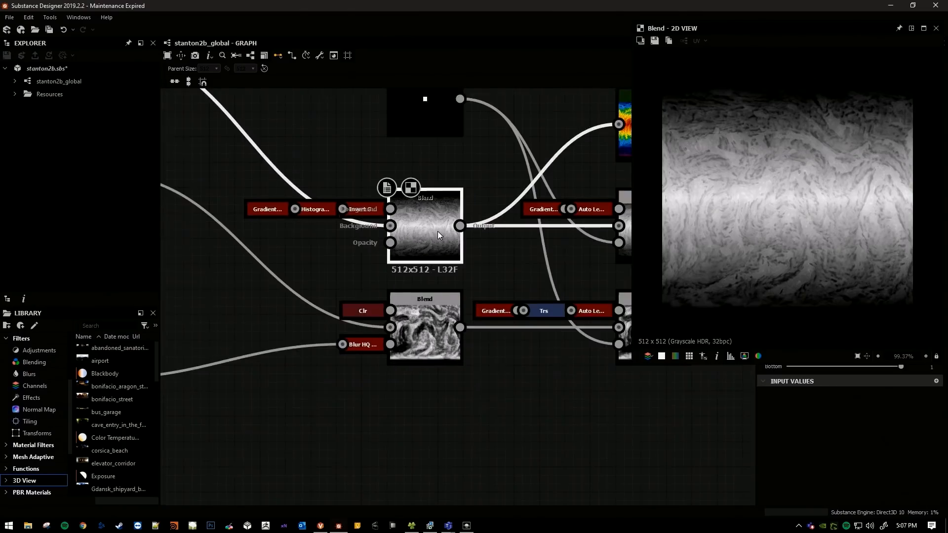
middle_click_drag(441, 164, 375, 251)
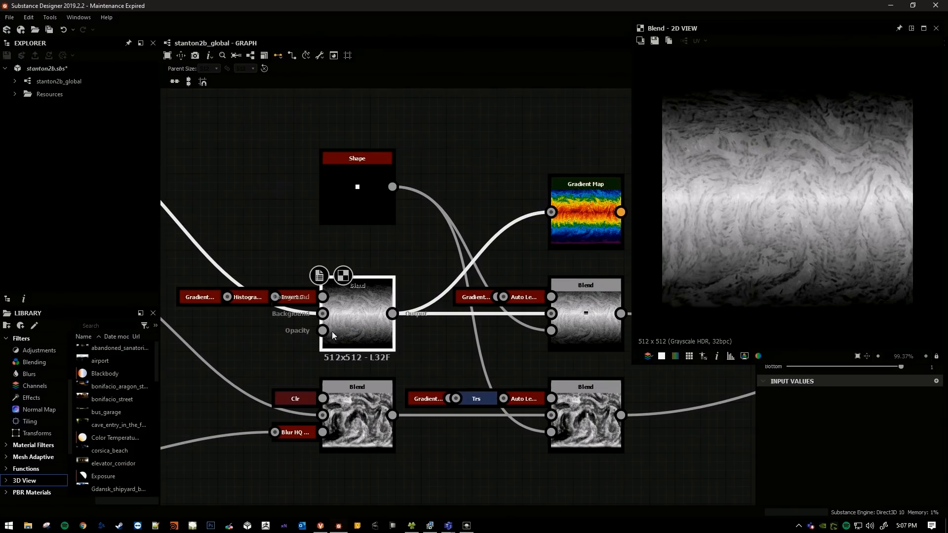
middle_click_drag(492, 267, 413, 253)
double_click(520, 193)
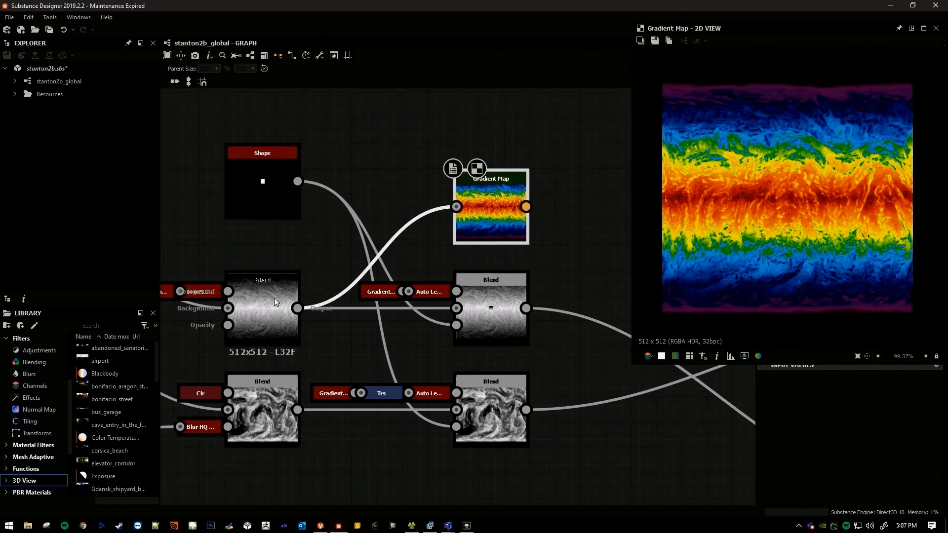
scroll(274, 298, "up", 4)
double_click(268, 293)
middle_click_drag(629, 166, 397, 285)
scroll(396, 285, "down", 2)
double_click(492, 218)
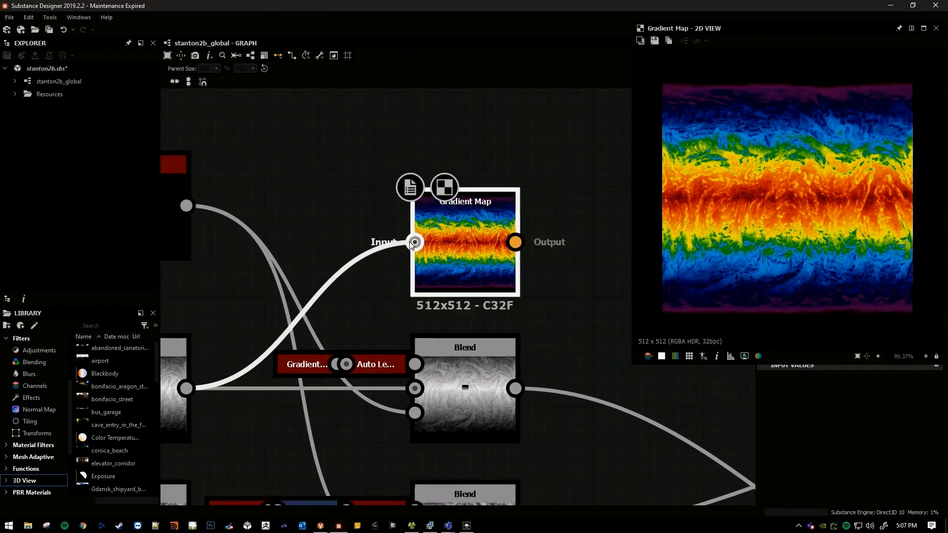
Bring the 3D View on screen and apply the Gradient Map output to the sphere as Diffuse/Base Color.
middle_click_drag(497, 257, 554, 256)
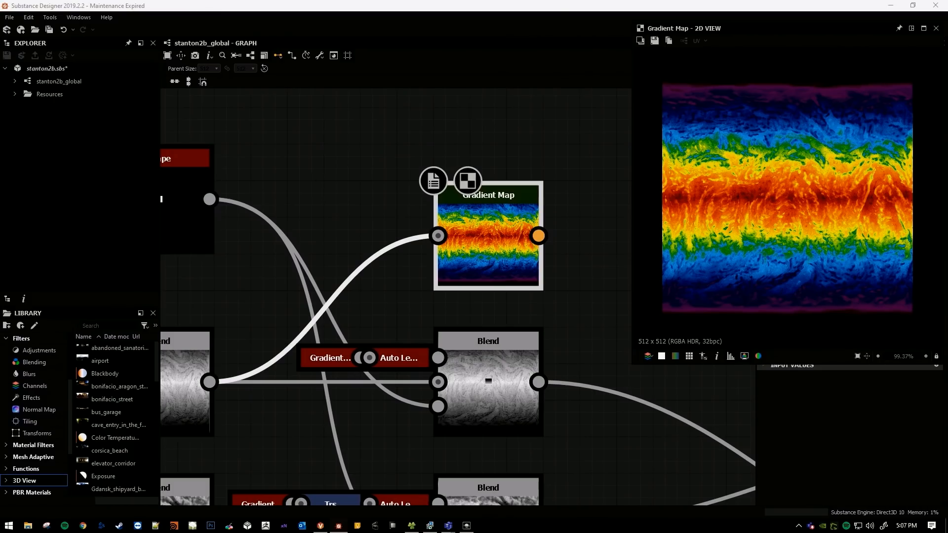
left_click_drag(947, 63, 665, 163)
right_click(475, 230)
left_click(505, 251)
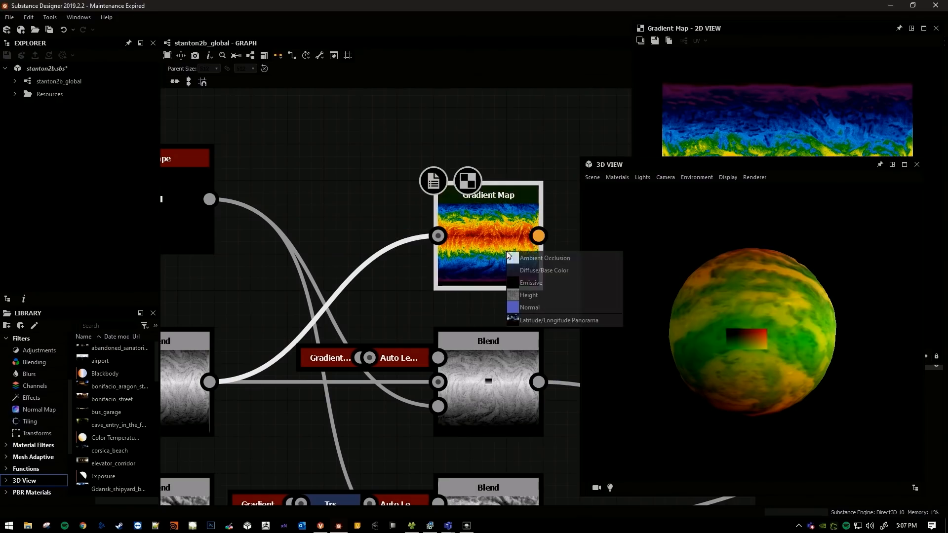
left_click(531, 271)
Move the 3D View clear of the 2D View and keep the Gradient Map node visible between them.
left_click_drag(718, 164, 247, 42)
scroll(484, 237, "down", 3)
middle_click_drag(479, 237, 528, 226)
left_click_drag(338, 38, 328, 23)
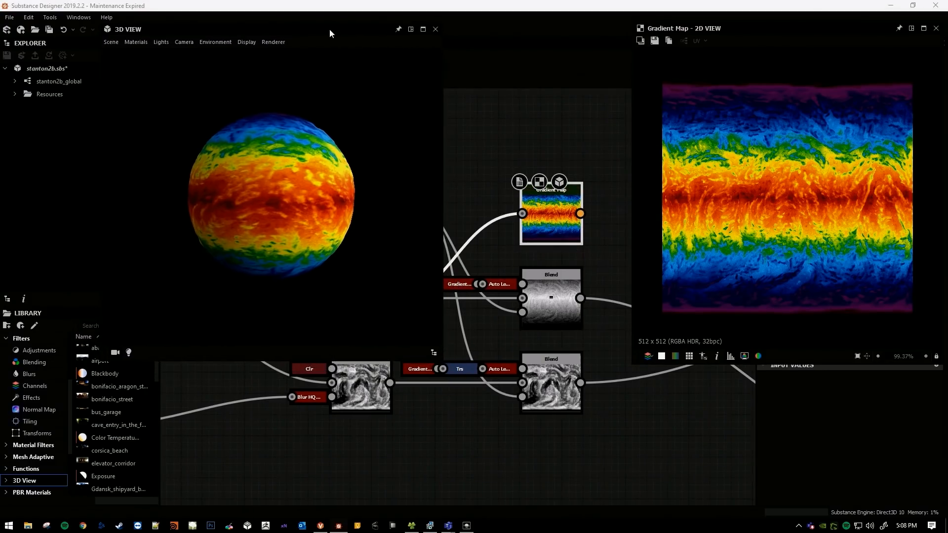
Shift the 2D View slightly and tilt the gradient-mapped sphere to show its pole.
left_click_drag(695, 29, 689, 26)
middle_click_drag(548, 132, 505, 143)
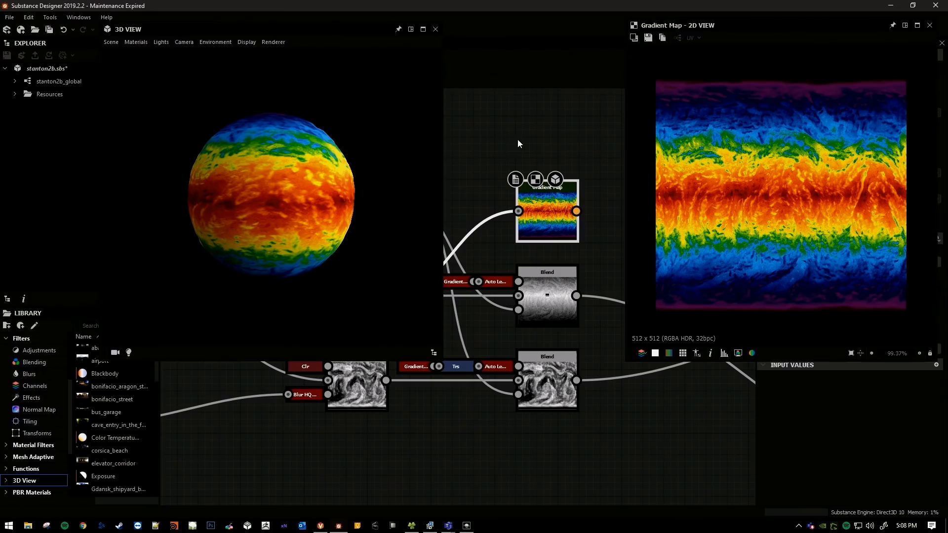
middle_click_drag(519, 88, 509, 161)
left_click_drag(272, 172, 215, 242)
Apply the temperature Blend node's output to the 3D sphere as Diffuse/Base Color.
middle_click_drag(445, 277, 591, 226)
right_click(503, 310)
left_click(522, 330)
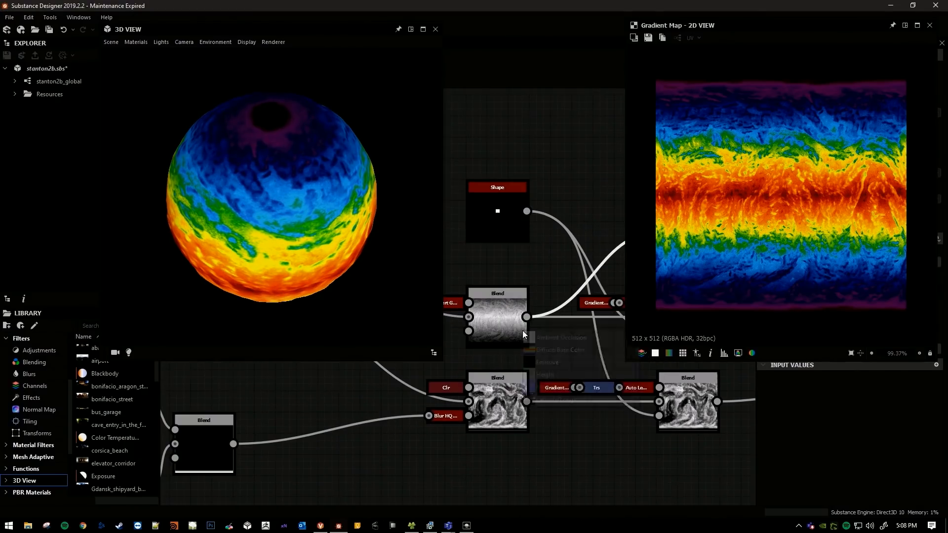
left_click(547, 350)
Preview the temperature Blend node in the 2D View and inspect its grayscale map around the sphere.
left_click_drag(311, 227, 278, 108)
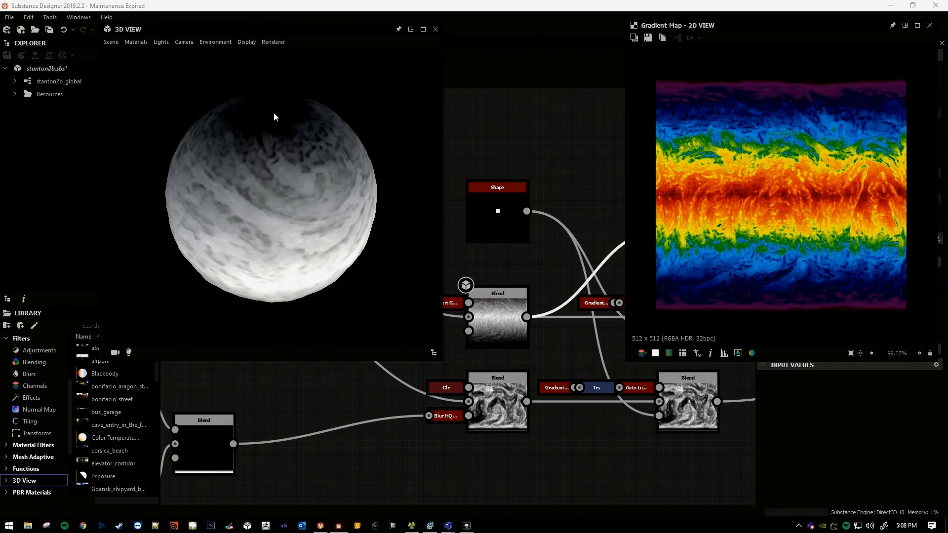
left_click_drag(275, 209, 313, 205)
double_click(485, 312)
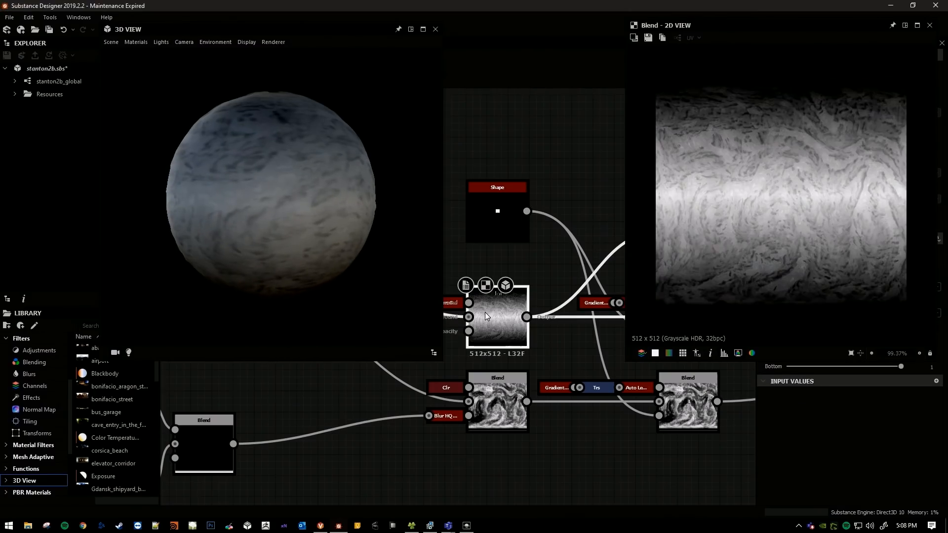
scroll(778, 199, "up", 2)
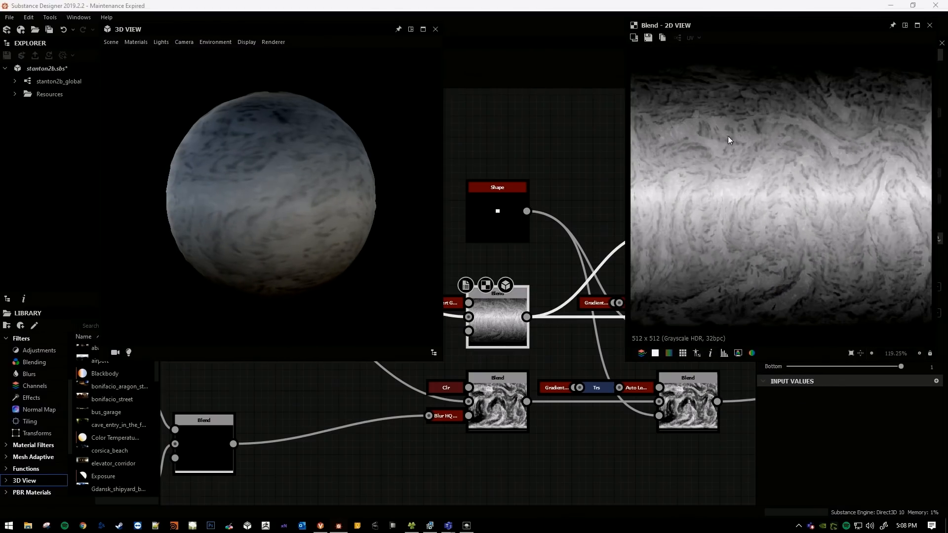
left_click_drag(387, 197, 289, 127)
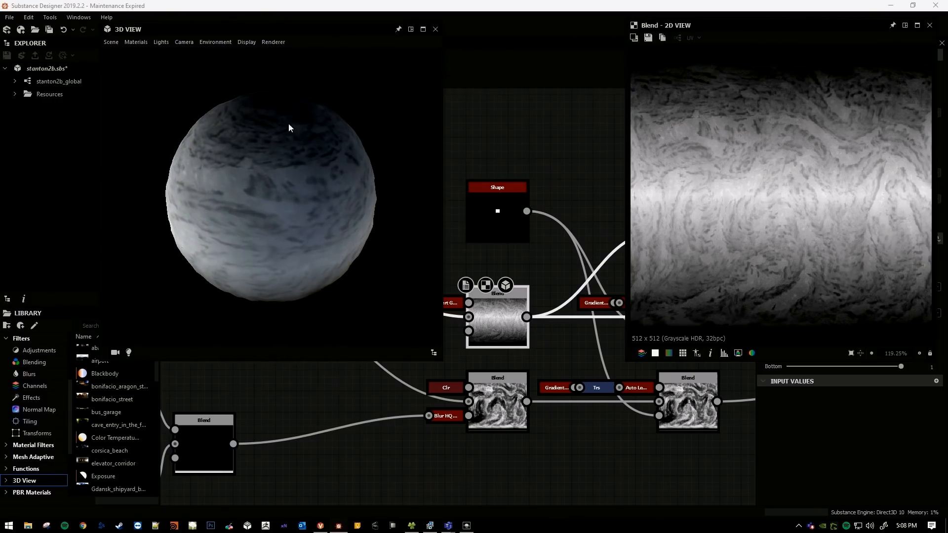
left_click_drag(276, 243, 452, 239)
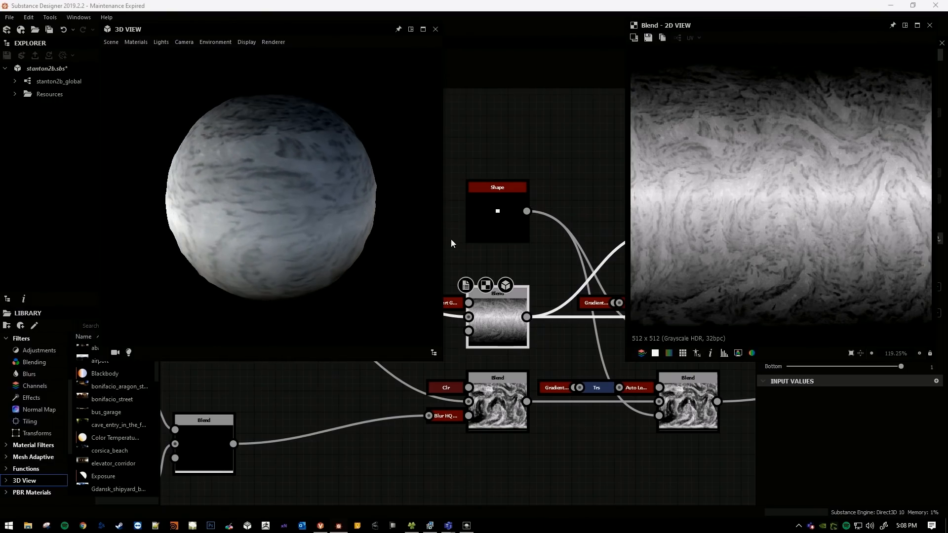
left_click_drag(371, 148, 267, 232)
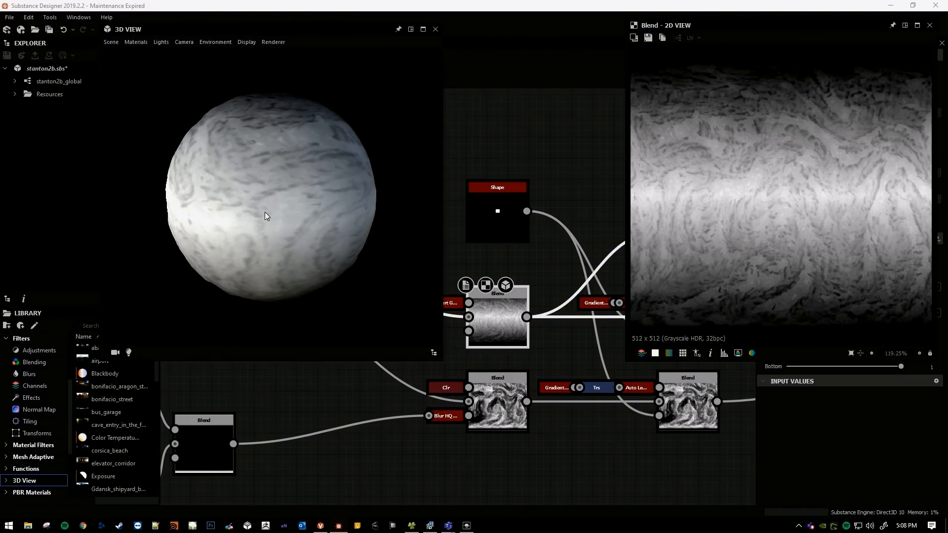
left_click_drag(291, 173, 257, 163)
left_click_drag(230, 219, 306, 197)
Reapply the Gradient Map node's output to the sphere as Diffuse/Base Color and preview it in the 2D View.
middle_click_drag(521, 268, 575, 273)
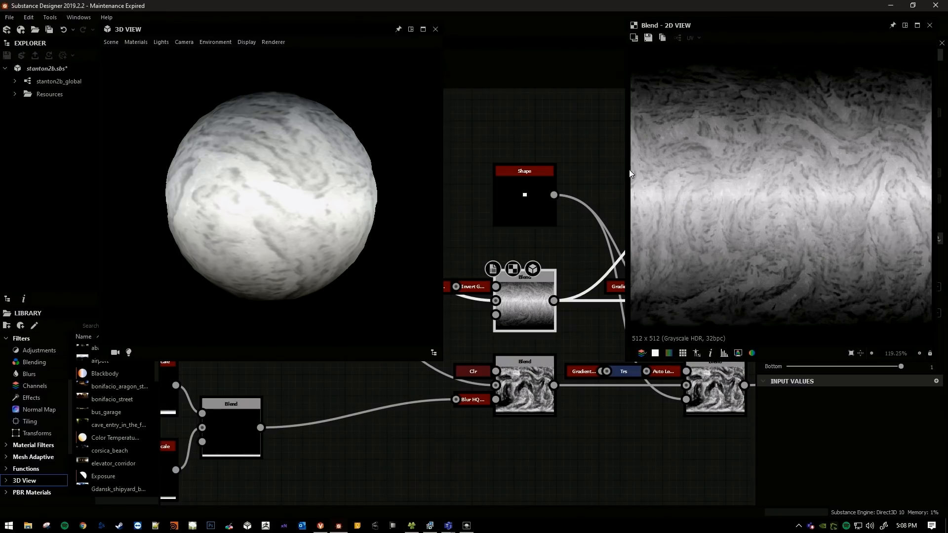
scroll(548, 171, "down", 3)
middle_click_drag(545, 227, 529, 246)
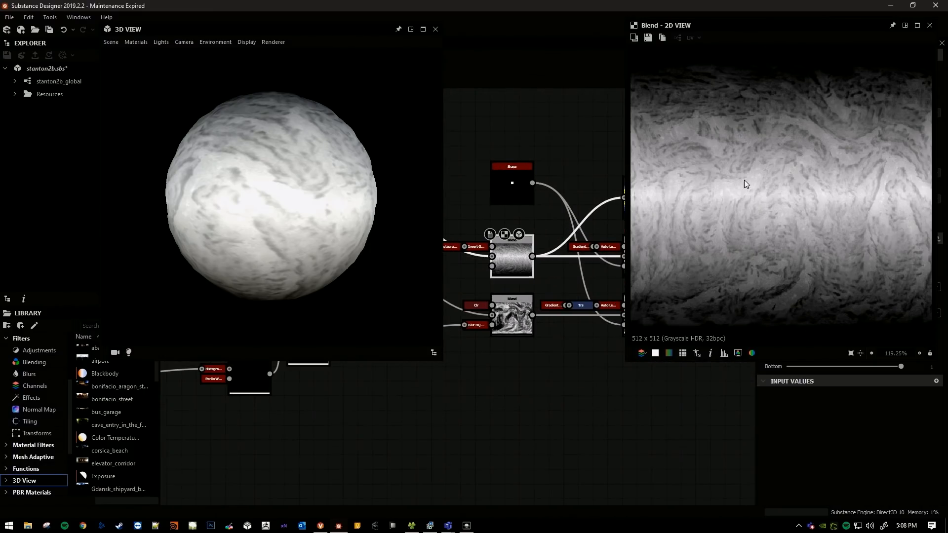
middle_click_drag(456, 158, 466, 164)
scroll(514, 197, "down", 1)
middle_click_drag(514, 197, 457, 194)
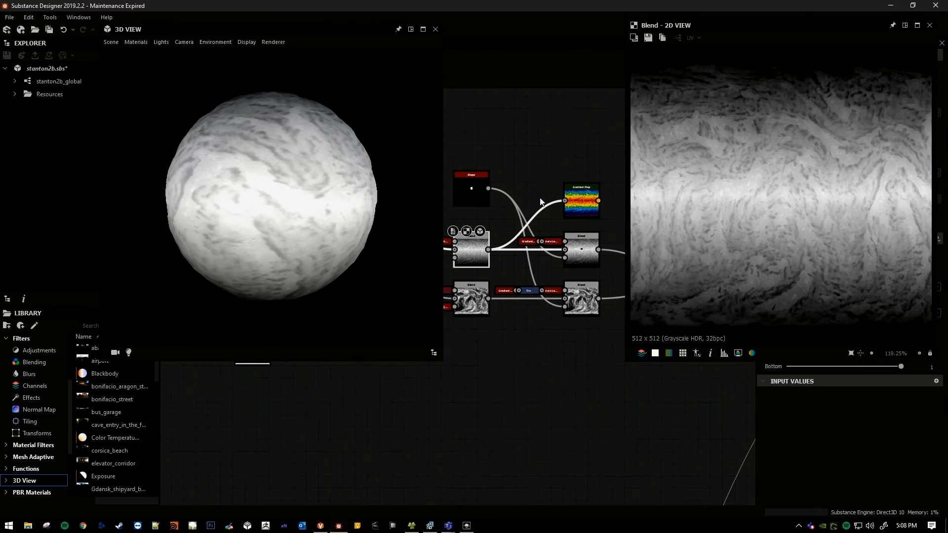
scroll(580, 200, "up", 1)
right_click(582, 207)
left_click(607, 224)
left_click(628, 245)
Inspect the coloured temperature bands on the sphere and return to the temperature and humidity Blend nodes.
left_click_drag(293, 210, 273, 184)
scroll(245, 159, "up", 2)
scroll(277, 175, "down", 2)
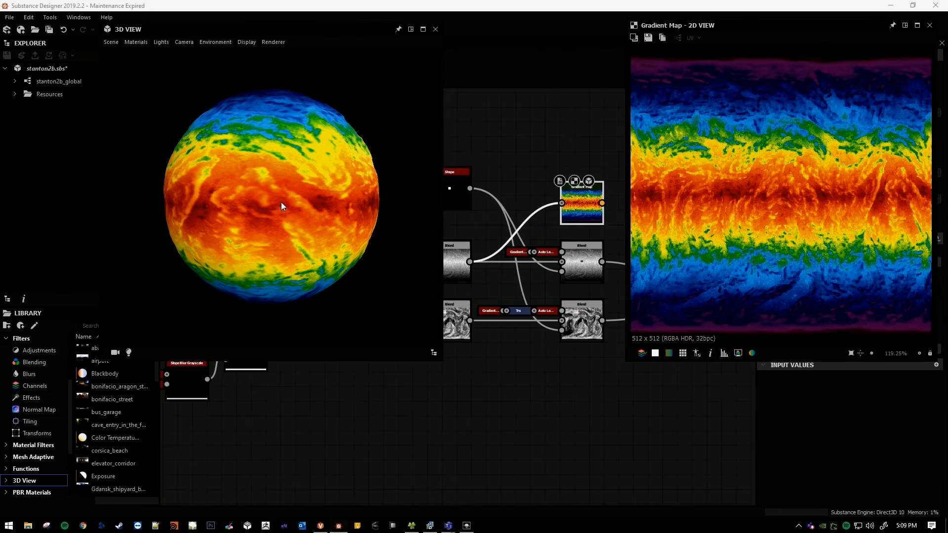
left_click_drag(288, 191, 307, 196)
middle_click_drag(540, 351, 563, 357)
middle_click_drag(480, 313, 501, 286)
middle_click_drag(494, 218, 505, 217)
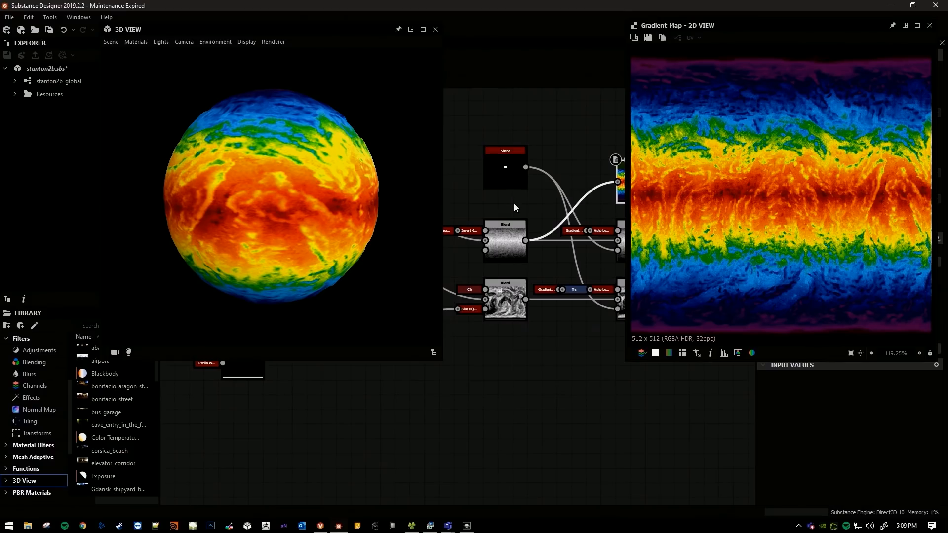
middle_click_drag(490, 218, 502, 217)
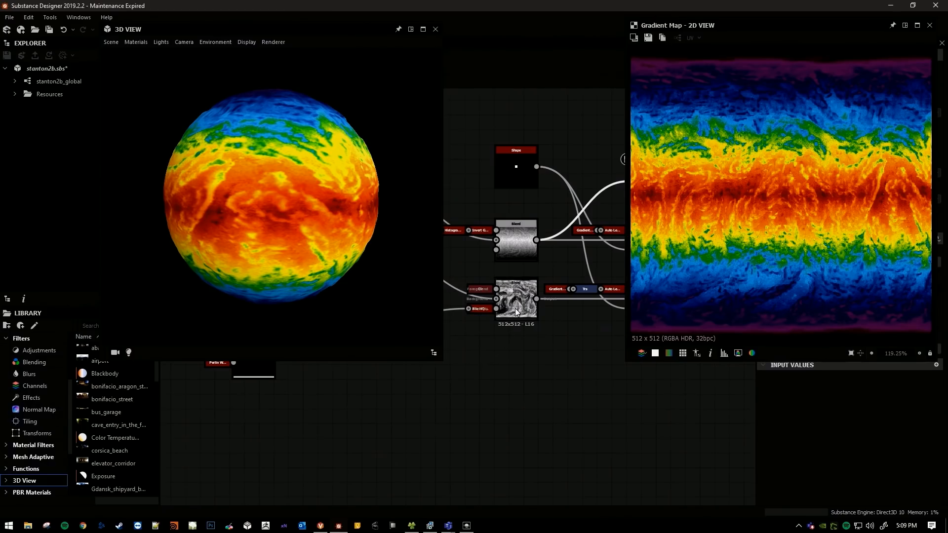
Compare the 2D previews of the humidity Blend node and the temperature Blend node above it.
scroll(523, 330, "up", 2)
middle_click_drag(500, 326, 490, 363)
scroll(464, 362, "down", 1)
double_click(471, 357)
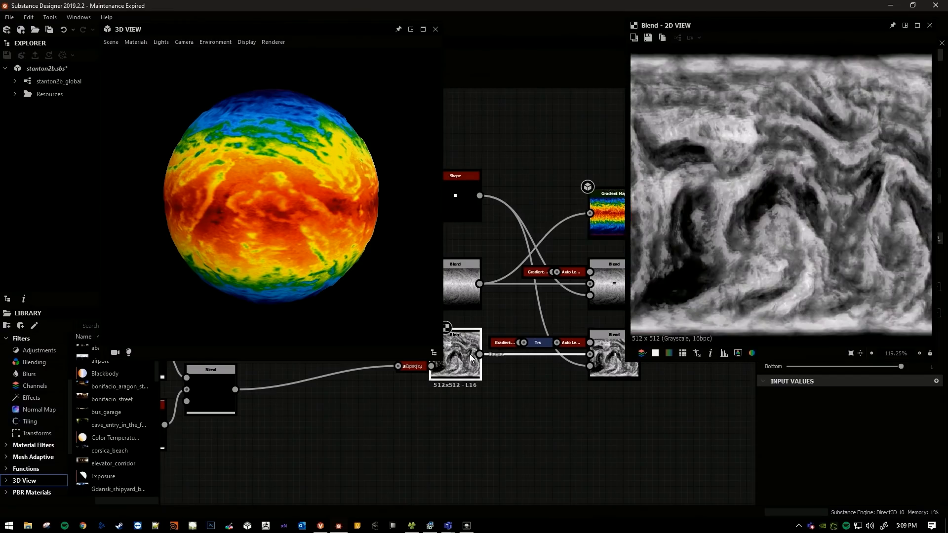
scroll(552, 184, "up", 4)
double_click(553, 181)
scroll(552, 182, "up", 1)
middle_click_drag(539, 203, 531, 188)
scroll(542, 389, "up", 1)
middle_click_drag(543, 389, 536, 301)
double_click(529, 312)
scroll(528, 300, "down", 2)
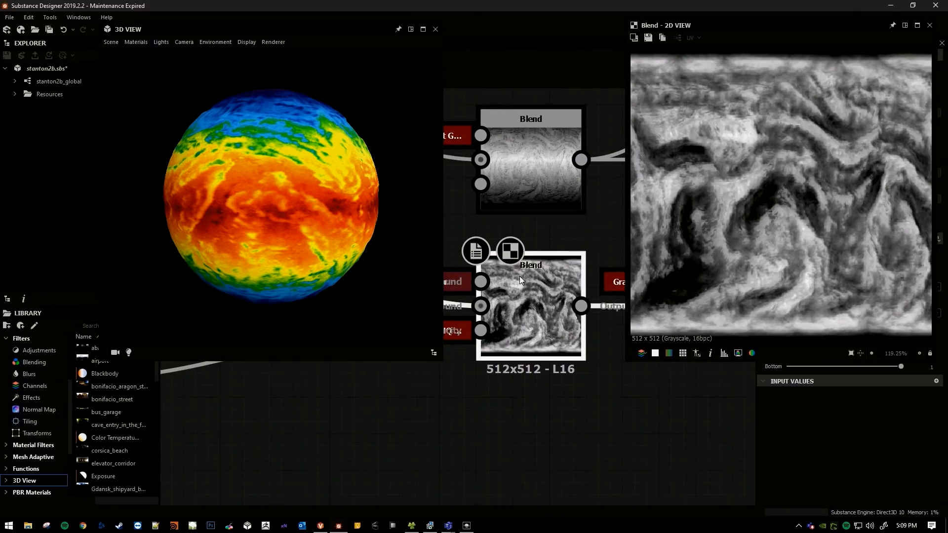
Select the temperature and humidity Blend nodes alternately to point out the two maps.
right_click(516, 297)
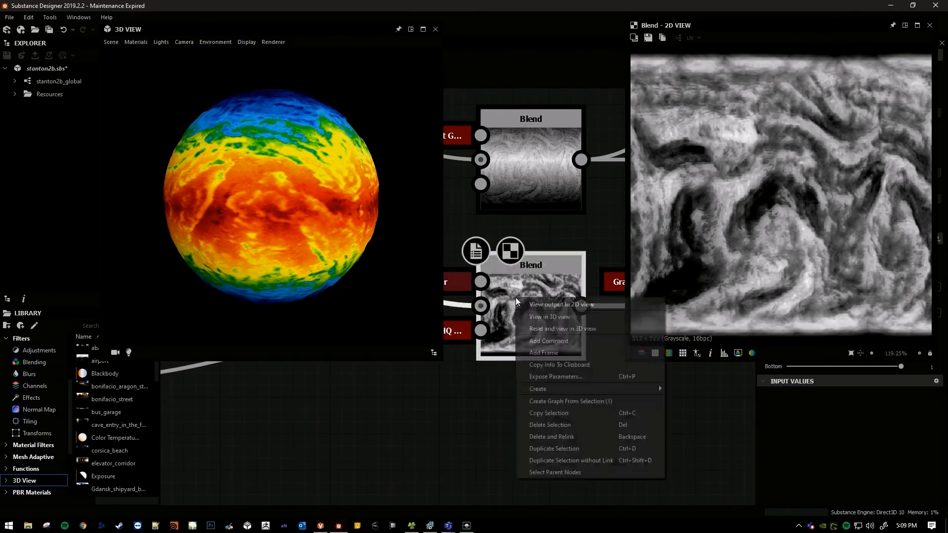
left_click(546, 224)
left_click(541, 156)
left_click(528, 290)
left_click(529, 155)
left_click(514, 273)
scroll(514, 272, "down", 5)
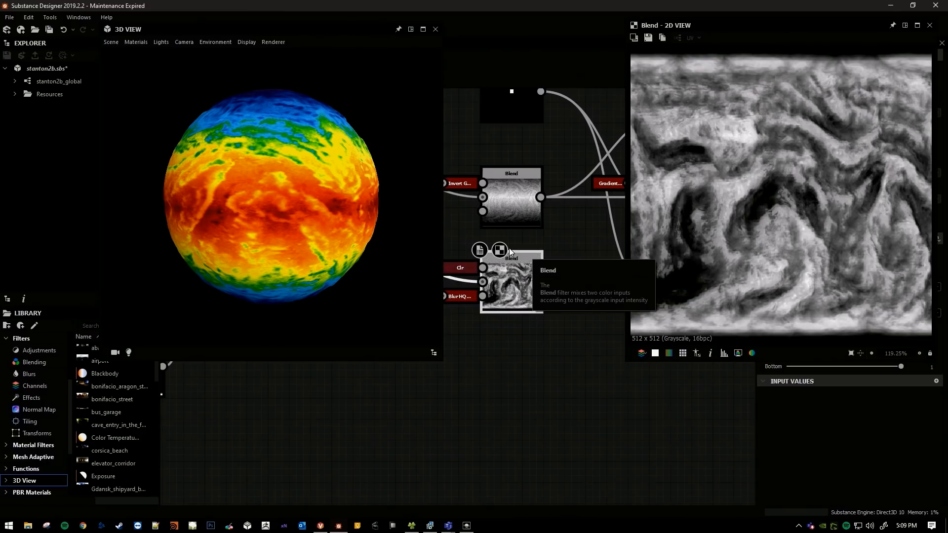
scroll(523, 204, "up", 2)
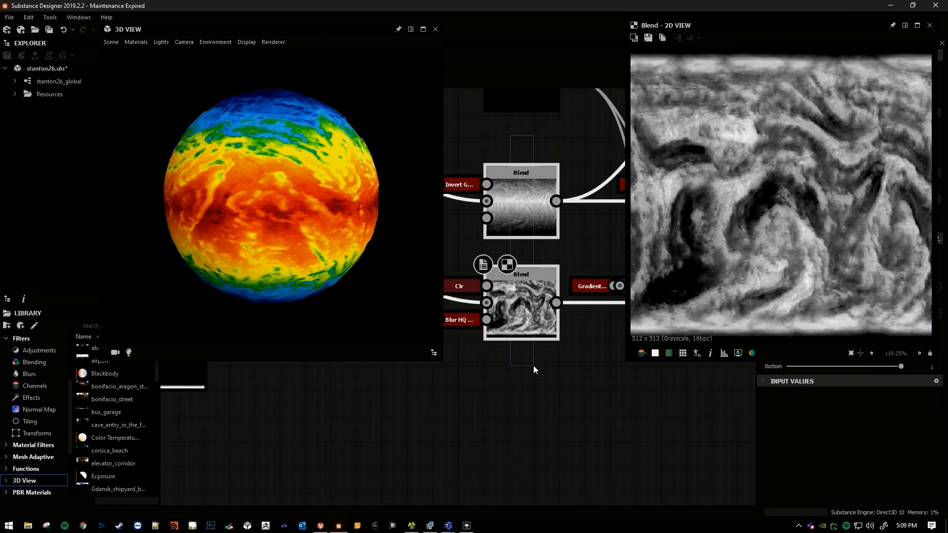
Apply the humidity Blend node's output to the 3D sphere as Diffuse/Base Color.
right_click(519, 299)
left_click(546, 315)
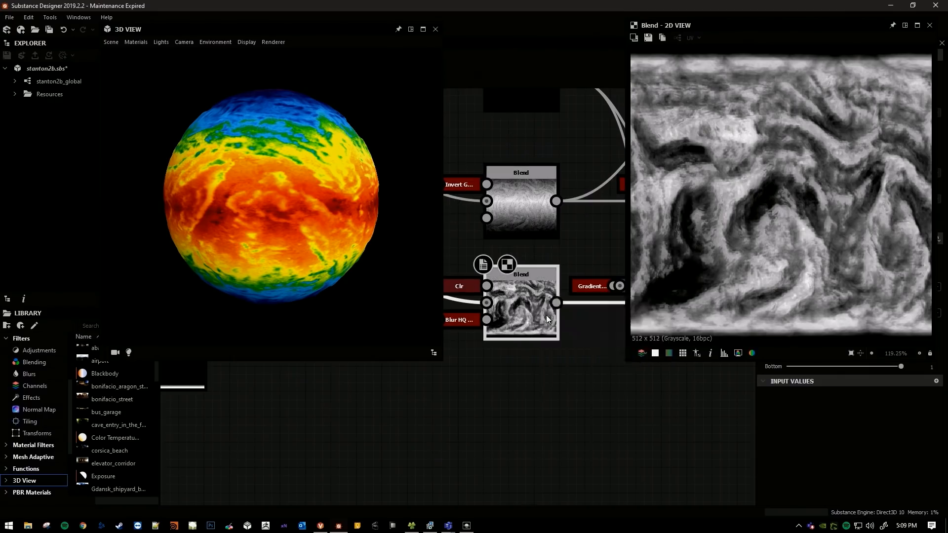
left_click(570, 334)
Examine the humidity map's swirling pattern from several sides and distances on the sphere.
left_click_drag(282, 200, 206, 189)
left_click_drag(317, 188, 249, 154)
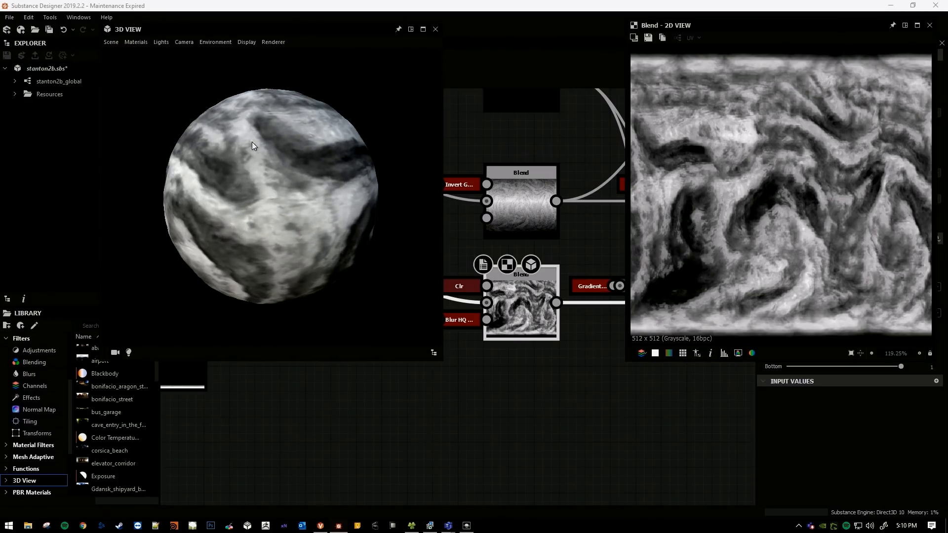
left_click_drag(255, 213, 367, 197)
left_click_drag(297, 188, 255, 207)
scroll(242, 202, "up", 2)
scroll(242, 180, "down", 1)
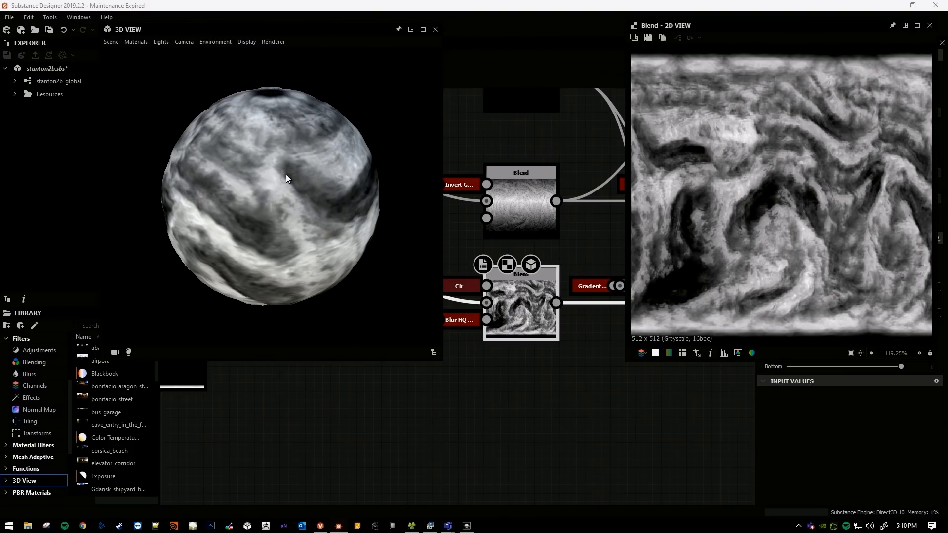
left_click_drag(253, 185, 298, 159)
scroll(277, 173, "up", 1)
left_click_drag(230, 204, 272, 229)
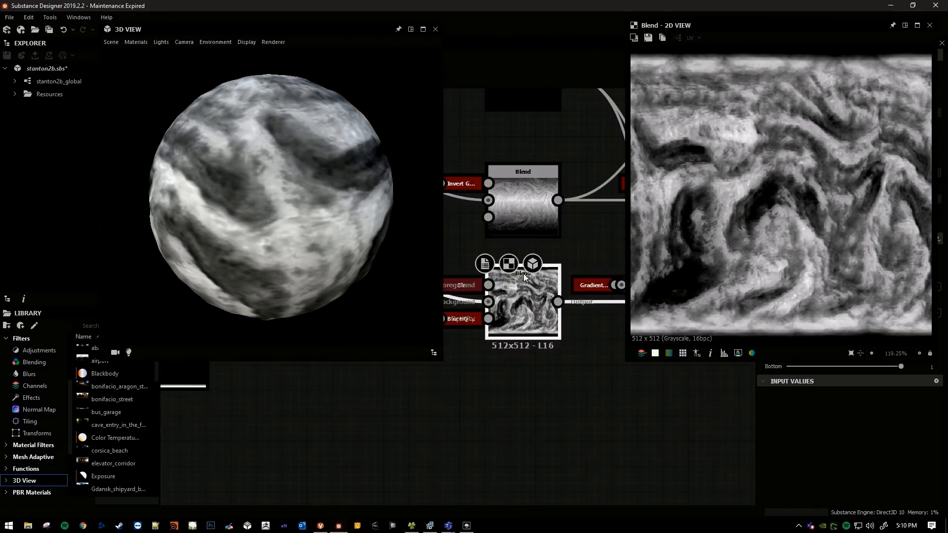
Preview the temperature Blend node briefly and return the 2D View to the whole humidity Blend map.
double_click(506, 168)
double_click(538, 292)
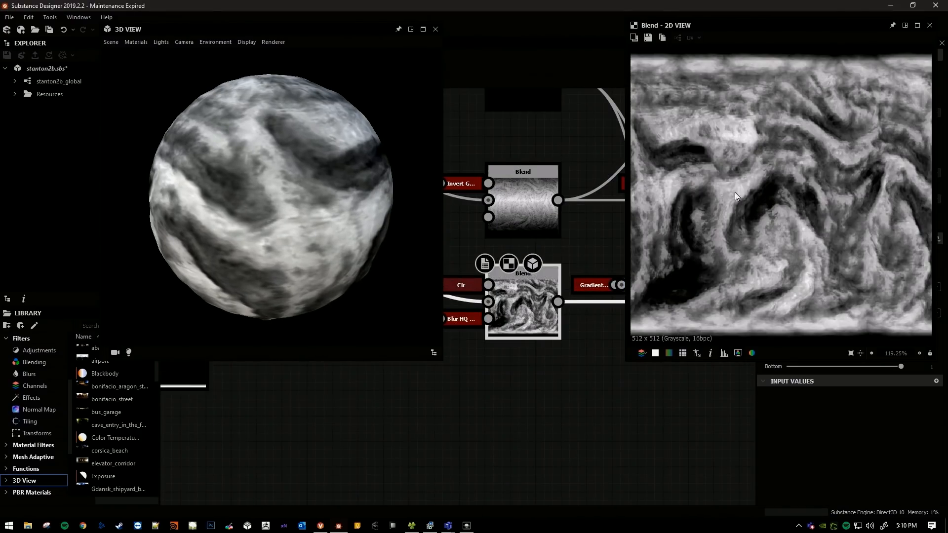
scroll(748, 181, "down", 1)
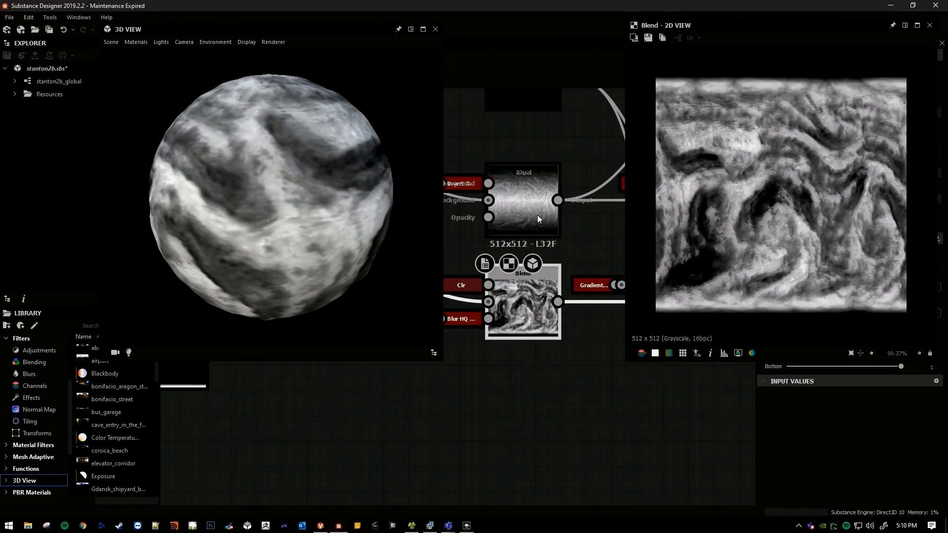
scroll(552, 264, "down", 1)
Add a Swirl Grayscale node fed by the humidity Blend node's output, below that node.
middle_click_drag(552, 263, 482, 224)
scroll(501, 338, "up", 1)
middle_click_drag(501, 338, 529, 341)
middle_click_drag(486, 295, 478, 283)
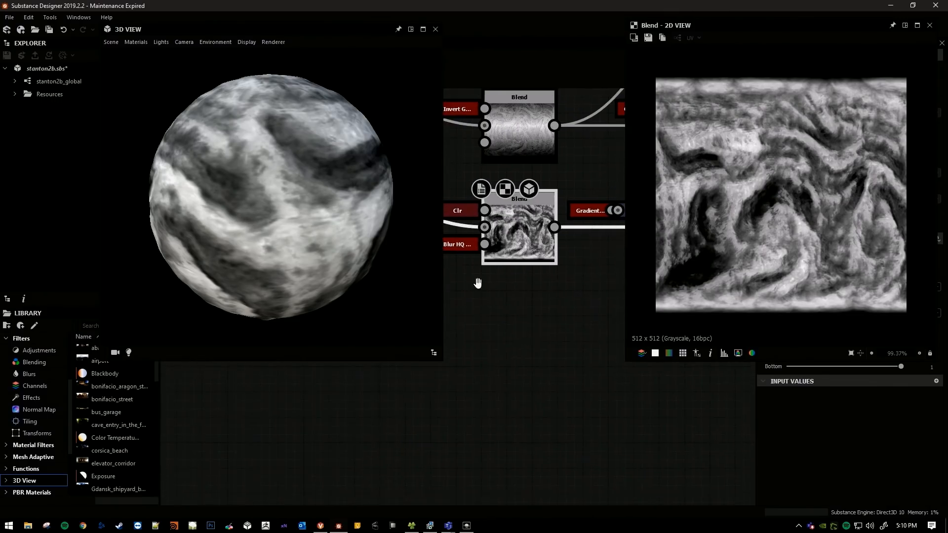
key("space")
type("sw")
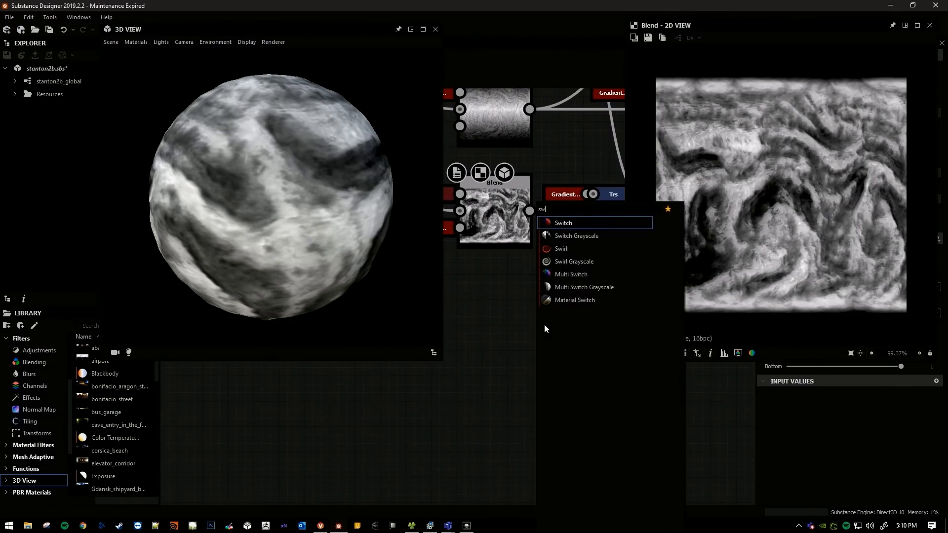
type("i")
key("Down")
key("Down")
key("Down")
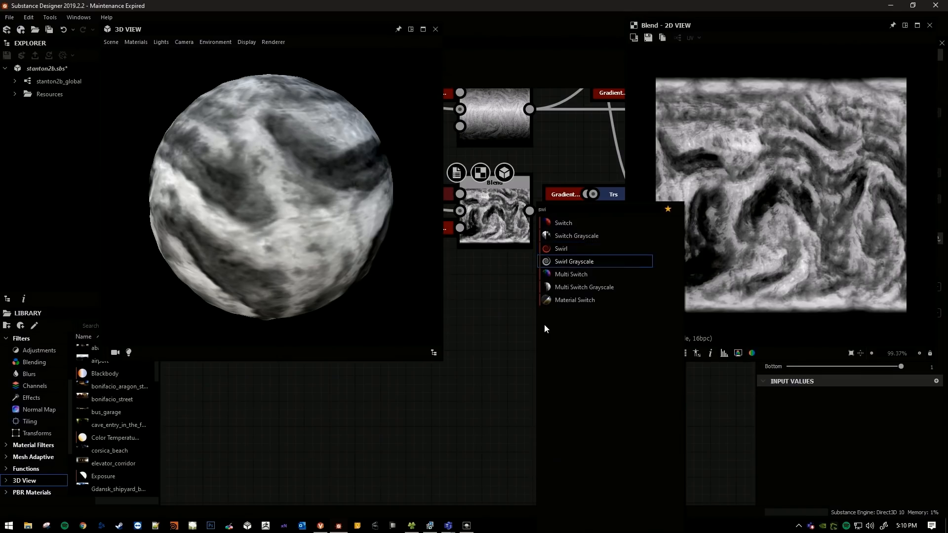
key("Return")
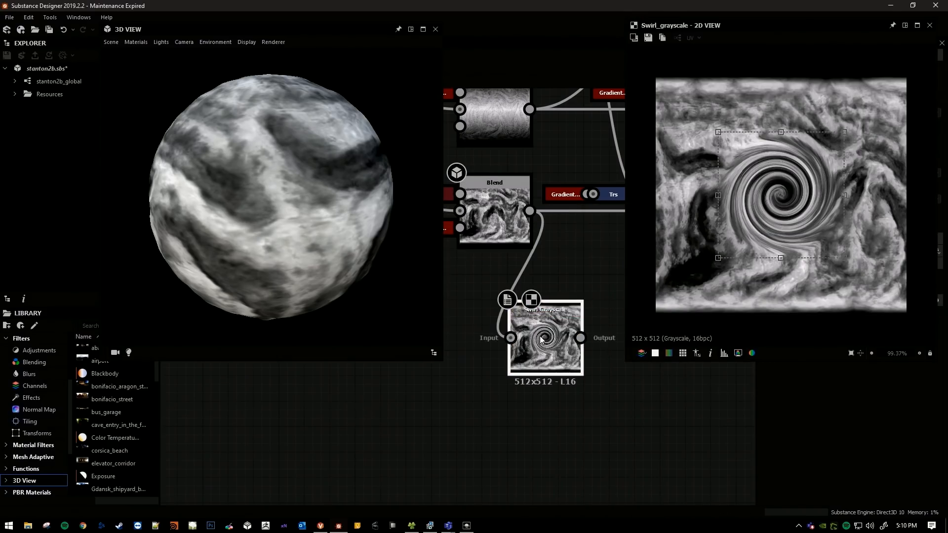
Enlarge the Swirl Grayscale effect's area in the 2D View and reposition its centre over the humidity map.
left_click_drag(718, 132, 653, 87)
left_click_drag(804, 186, 818, 198)
middle_click_drag(549, 281, 525, 267)
left_click_drag(753, 168, 764, 170)
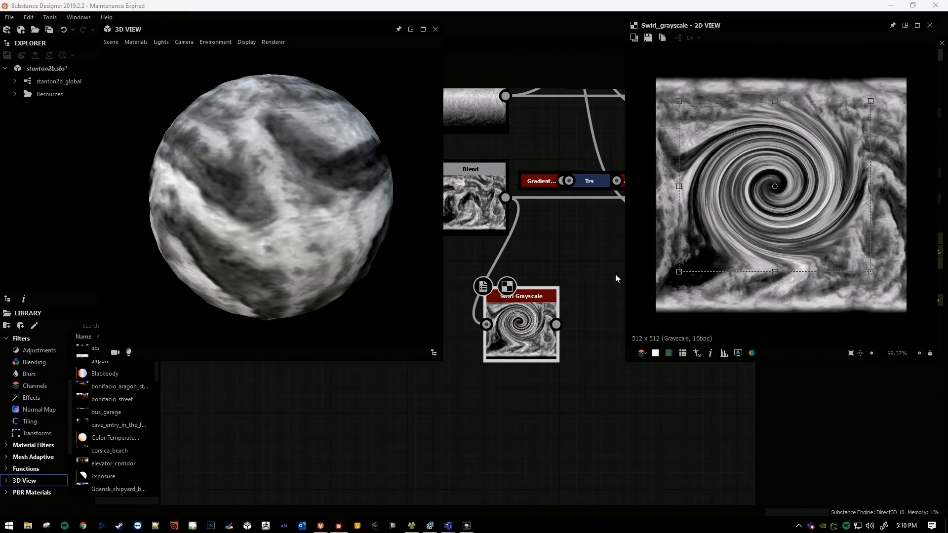
Delete the Swirl Grayscale node below the humidity Blend node.
left_click_drag(566, 265, 543, 315)
middle_click_drag(527, 247, 572, 277)
scroll(542, 260, "up", 2)
middle_click_drag(504, 271, 534, 318)
scroll(523, 299, "down", 1)
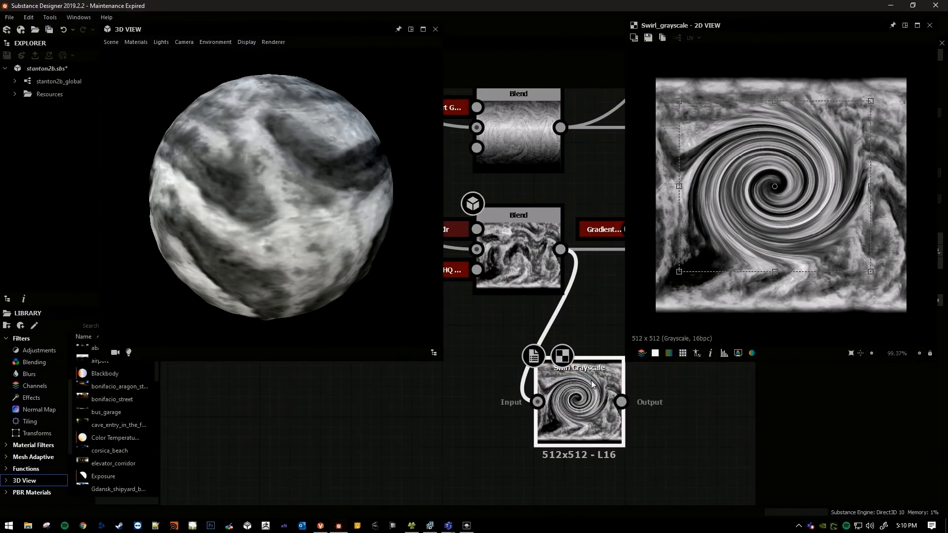
key("Delete")
Preview the humidity Blend node in the 2D View again and rotate the sphere to examine its swirls.
double_click(520, 254)
middle_click_drag(506, 320, 511, 353)
scroll(511, 310, "down", 1)
middle_click_drag(510, 310, 500, 346)
scroll(499, 346, "down", 1)
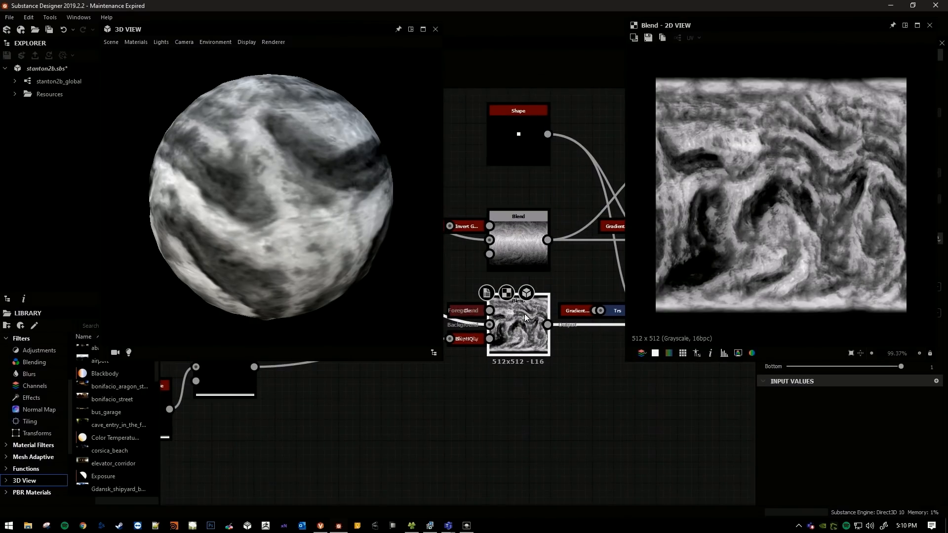
middle_click_drag(528, 265, 524, 263)
left_click_drag(194, 217, 232, 225)
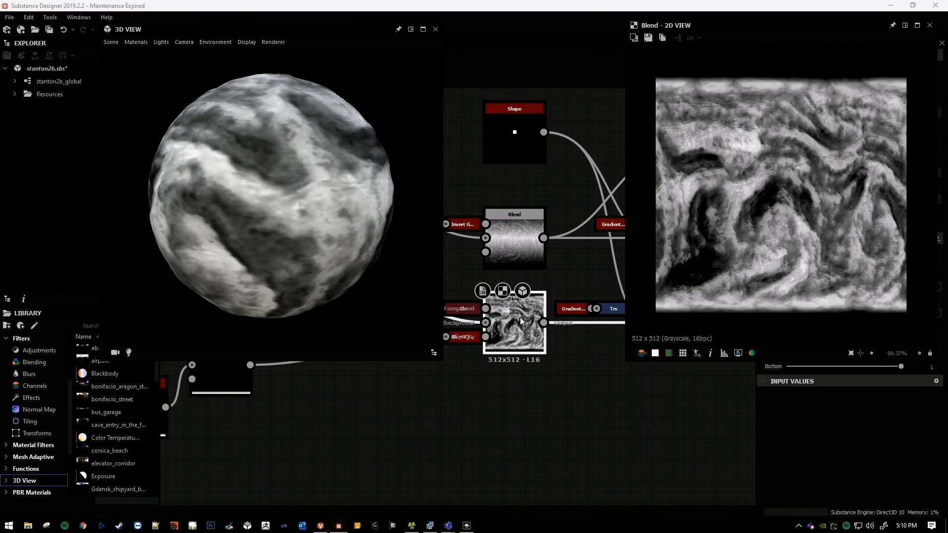
scroll(510, 316, "up", 3)
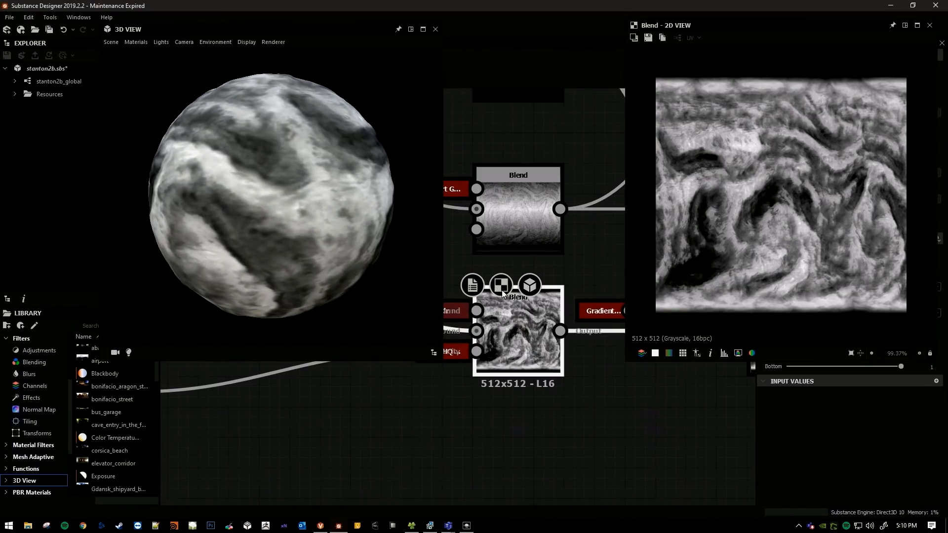
middle_click_drag(514, 254, 538, 264)
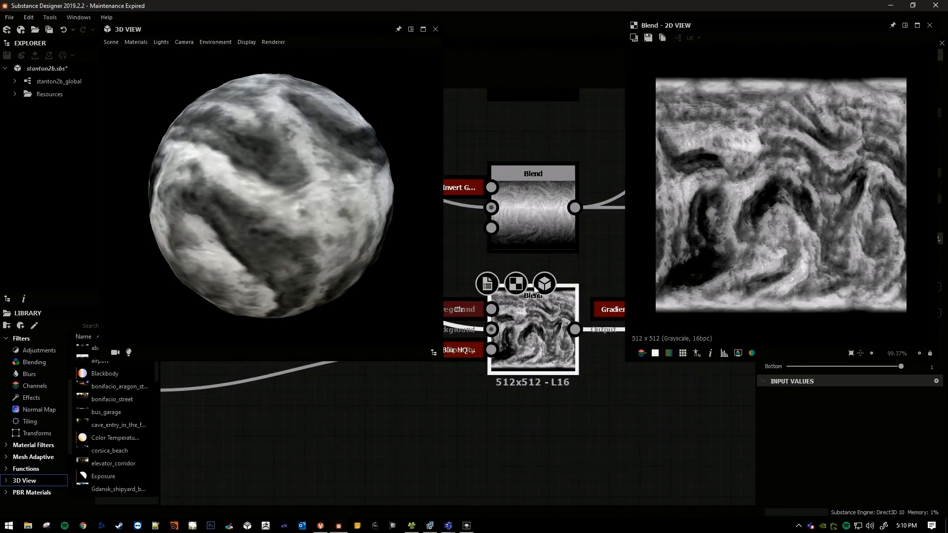
Examine the connections around the temperature and humidity Blend nodes, and rotate the sphere to inspect the humidity swirls.
scroll(538, 279, "down", 2)
mouse_move(547, 384)
middle_mouse_down()
mouse_move(536, 381)
mouse_move(553, 378)
middle_mouse_up()
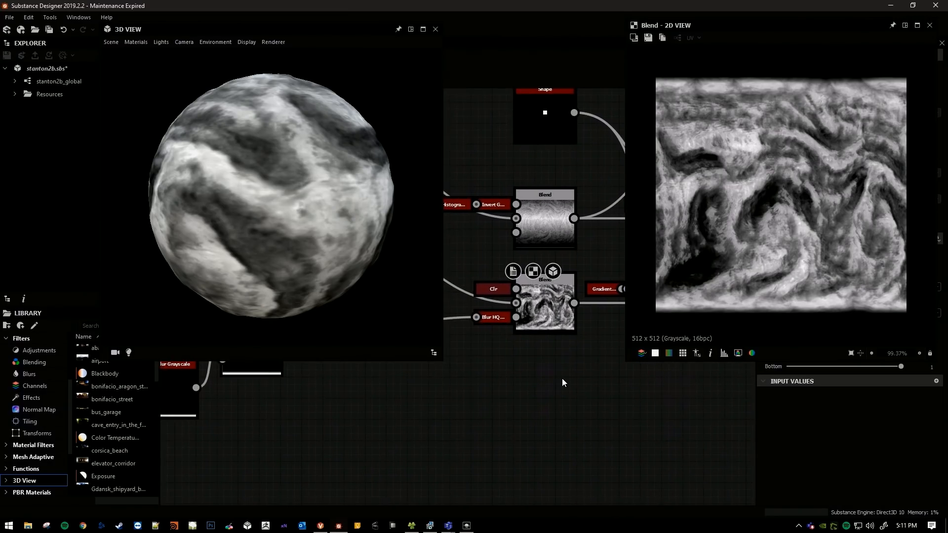
scroll(562, 378, "down", 2)
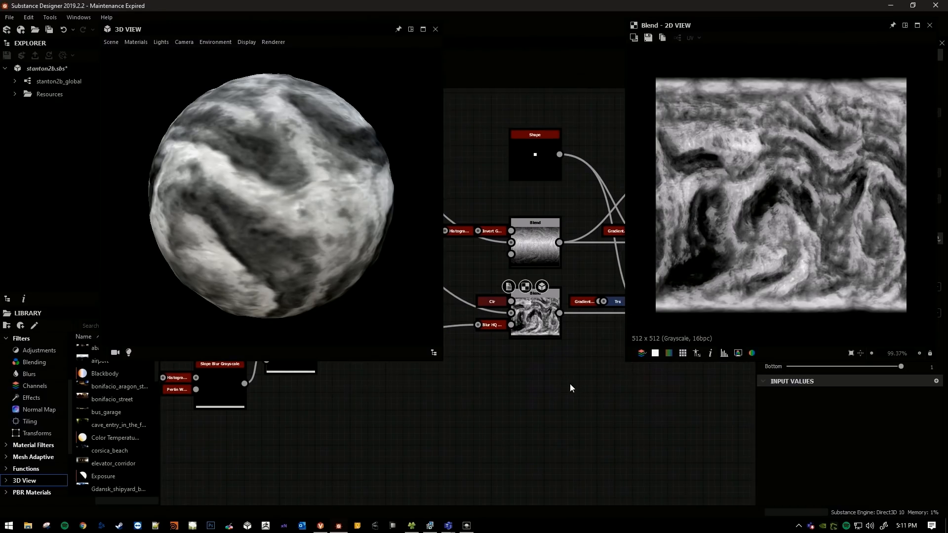
middle_click_drag(568, 387, 610, 345)
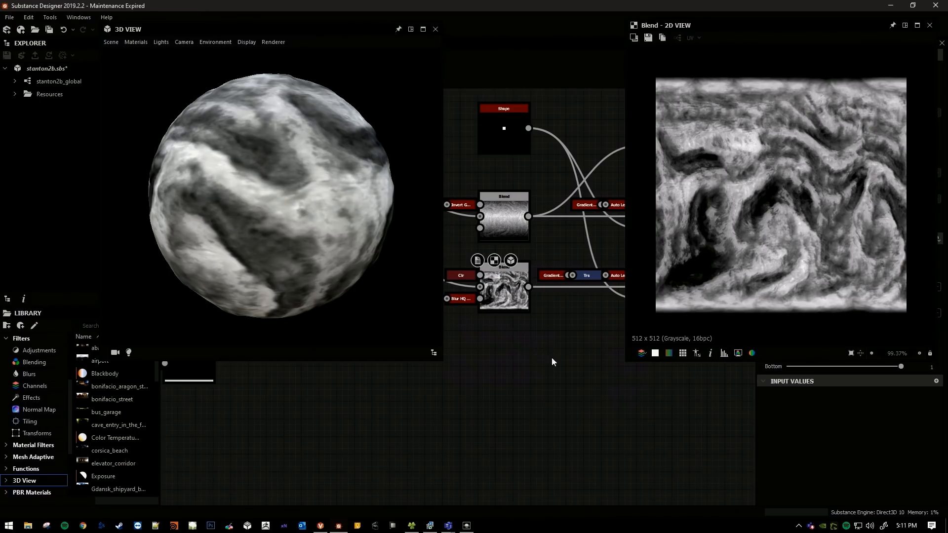
scroll(552, 362, "down", 2)
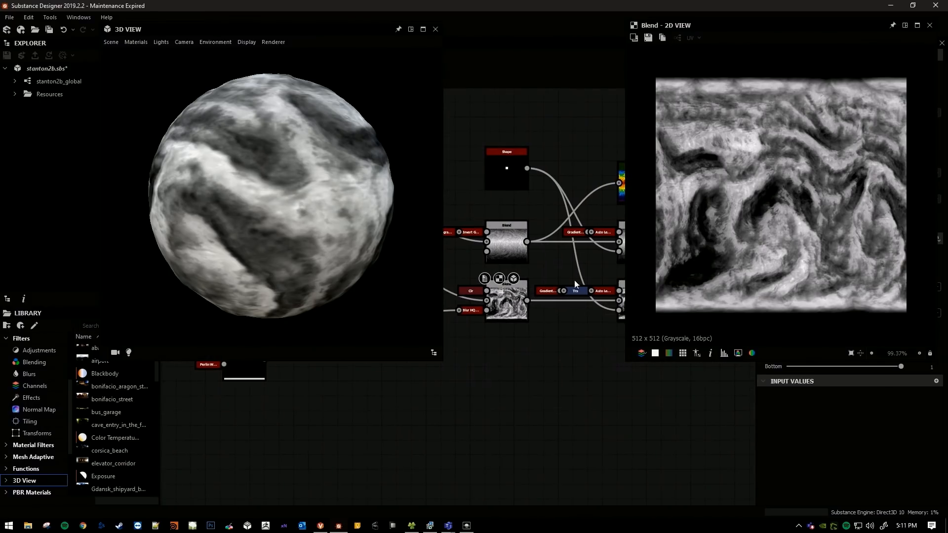
mouse_move(562, 287)
middle_mouse_down()
mouse_move(496, 294)
mouse_move(564, 288)
middle_mouse_up()
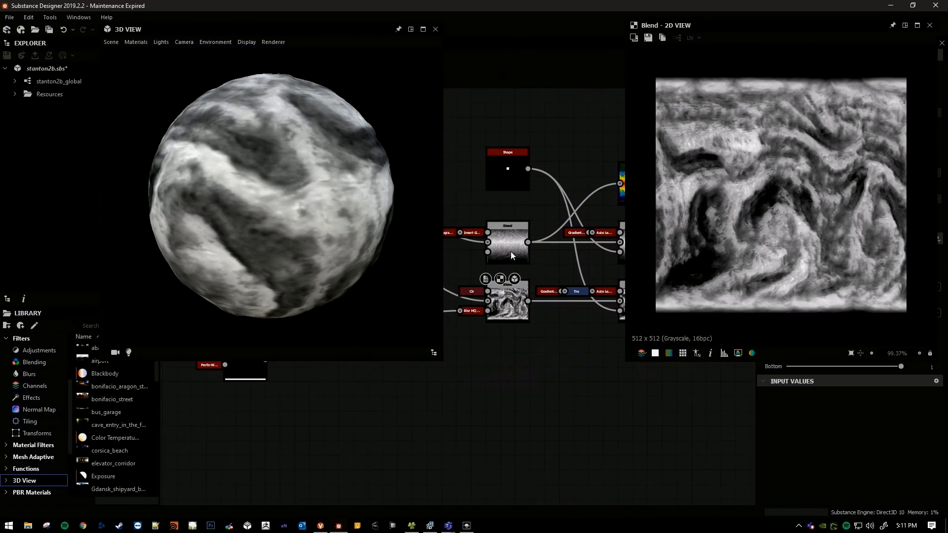
scroll(504, 281, "up", 2)
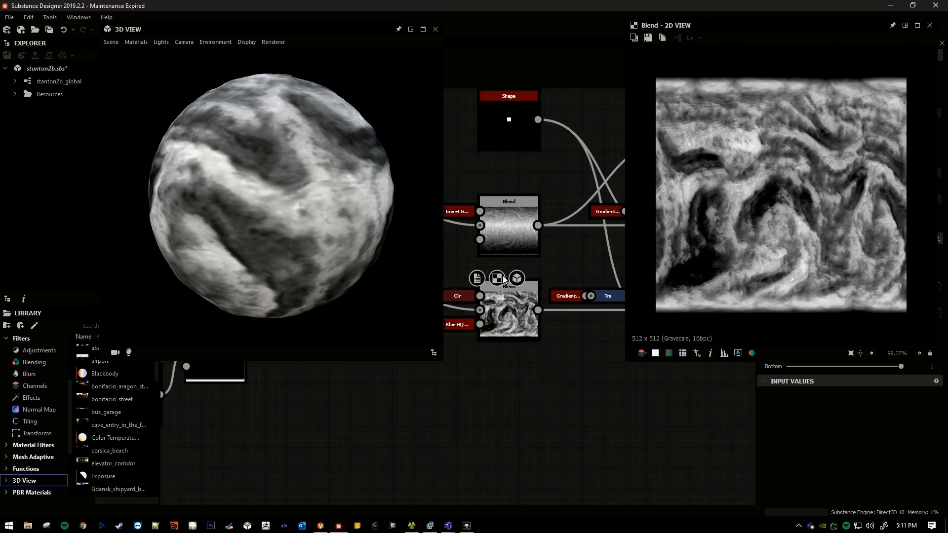
mouse_move(547, 227)
middle_mouse_down()
mouse_move(500, 250)
mouse_move(544, 242)
middle_mouse_up()
mouse_move(296, 195)
left_mouse_down()
mouse_move(307, 212)
mouse_move(277, 248)
mouse_move(295, 217)
mouse_move(281, 200)
mouse_move(319, 183)
mouse_move(345, 150)
mouse_move(373, 161)
mouse_move(368, 188)
mouse_move(344, 217)
mouse_move(310, 189)
mouse_move(240, 201)
mouse_move(254, 197)
left_mouse_up()
left_click_drag(265, 270, 287, 190)
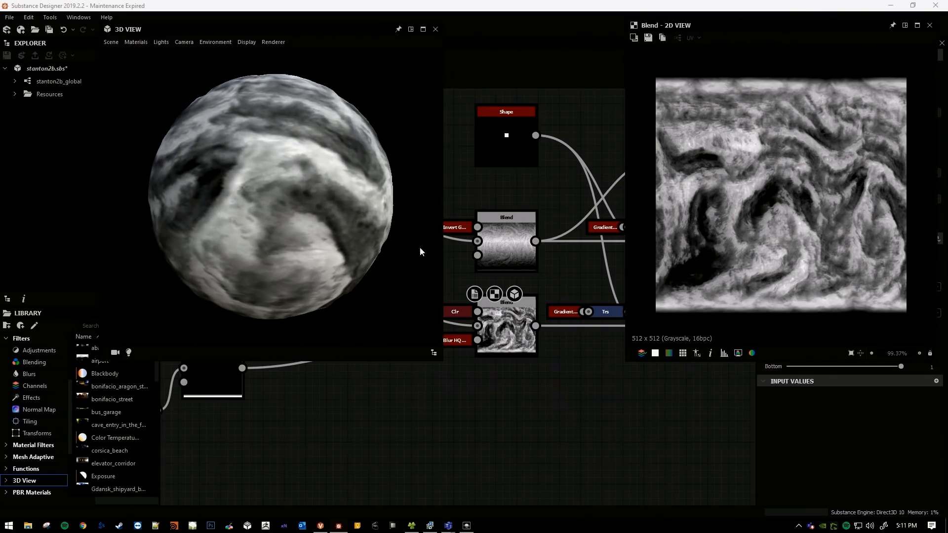
Switch to the Lumberyard Editor, activate the Deluxe paint tool, set the brush radius to 9 and preview its coverage near the pole.
key("alt+Tab")
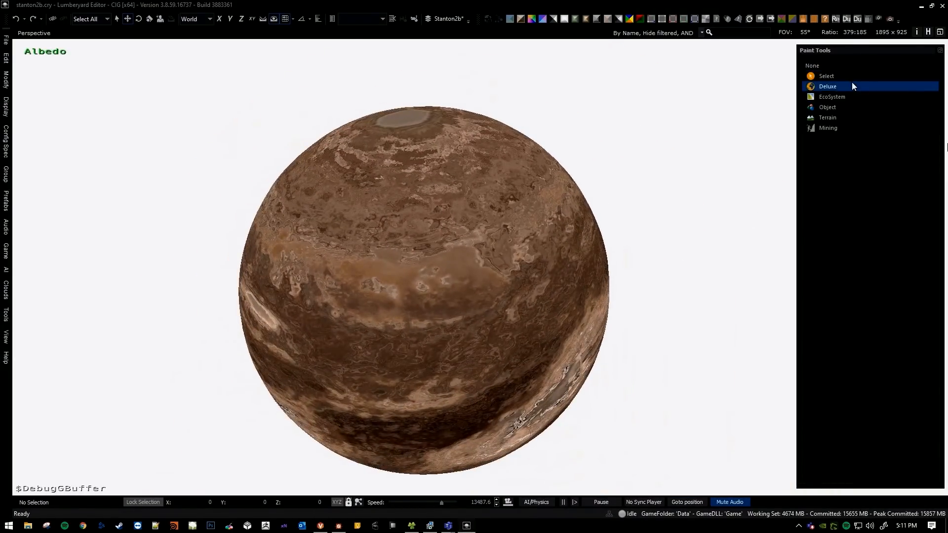
left_click(852, 84)
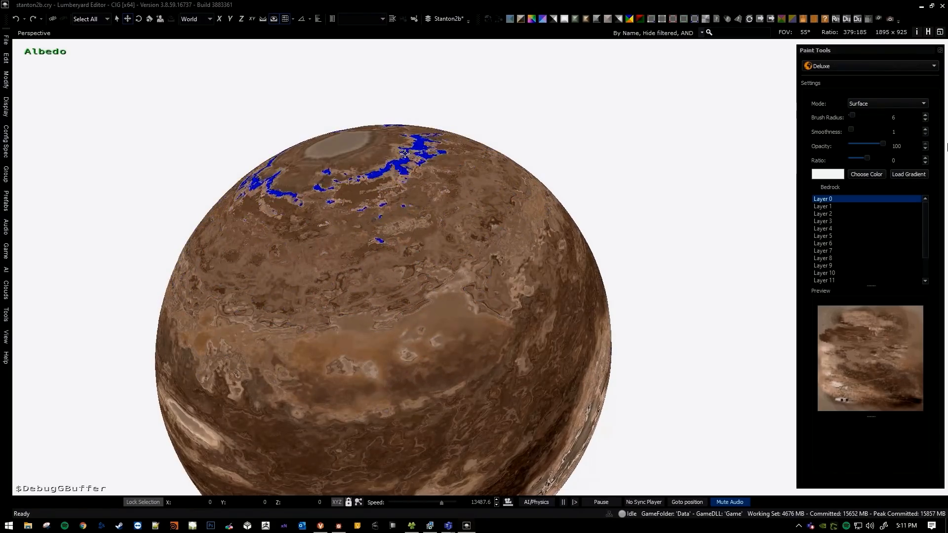
key("]")
key("]")
key("]")
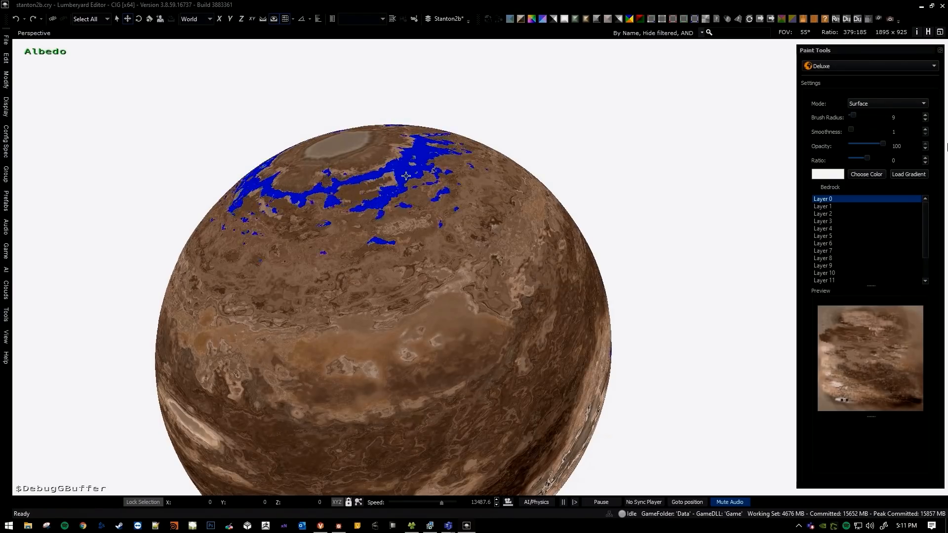
middle_click_drag(406, 163, 411, 102)
scroll(411, 102, "down", 3)
Switch to Substance Designer and tilt the sphere to view the humidity bands in its upper hemisphere.
key("alt+Tab")
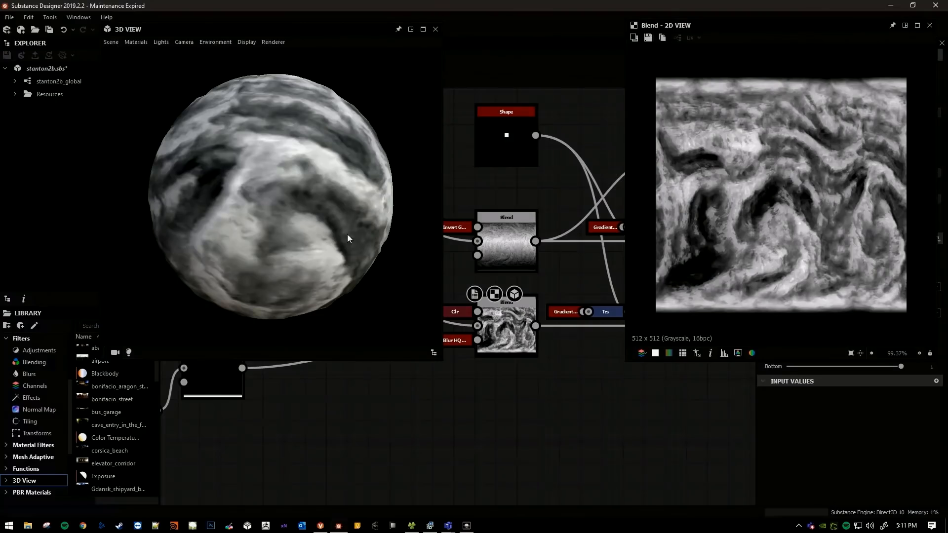
mouse_move(302, 194)
left_mouse_down()
mouse_move(242, 189)
mouse_move(307, 197)
left_mouse_up()
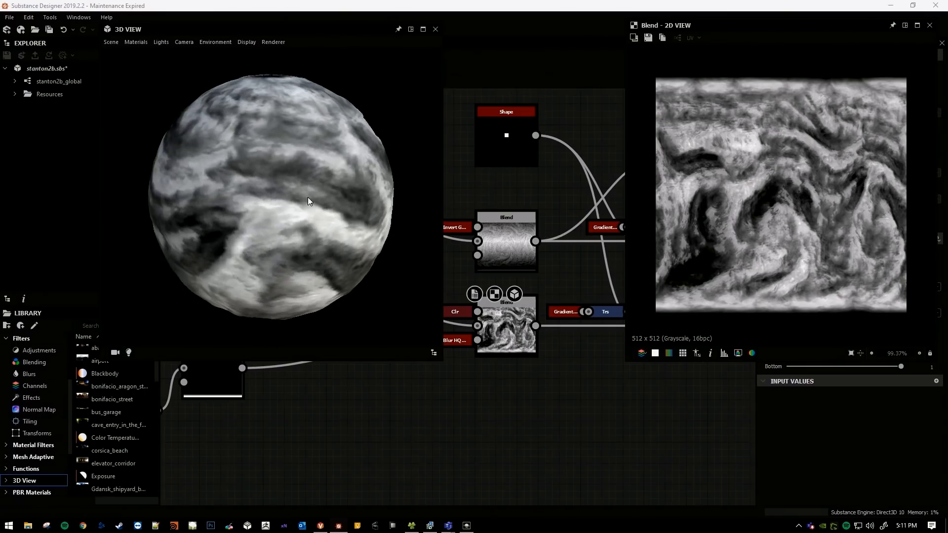
Switch to the Lumberyard Editor, deactivate the Deluxe paint tool and orbit the planet to compare its surface with the humidity map.
key("alt+Tab")
mouse_move(481, 230)
right_mouse_down()
mouse_move(499, 226)
mouse_move(494, 237)
mouse_move(487, 222)
mouse_move(463, 254)
mouse_move(474, 247)
right_mouse_up()
key("Escape")
right_click_drag(445, 168, 446, 195)
left_click(507, 20)
left_click(509, 19)
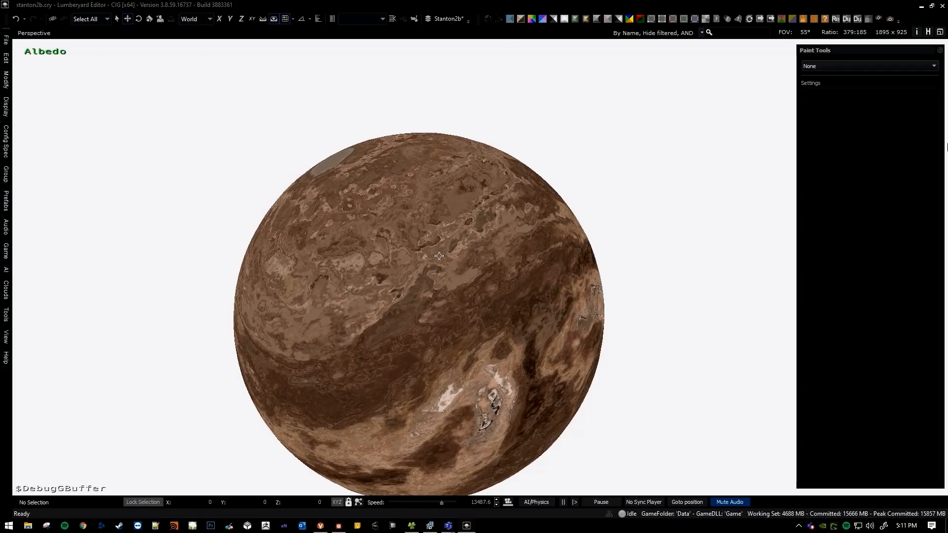
Switch to Substance Designer and preview the RGBA Merge node that combines the temperature and humidity maps in the 2D View.
key("alt+Tab")
scroll(469, 259, "down", 5)
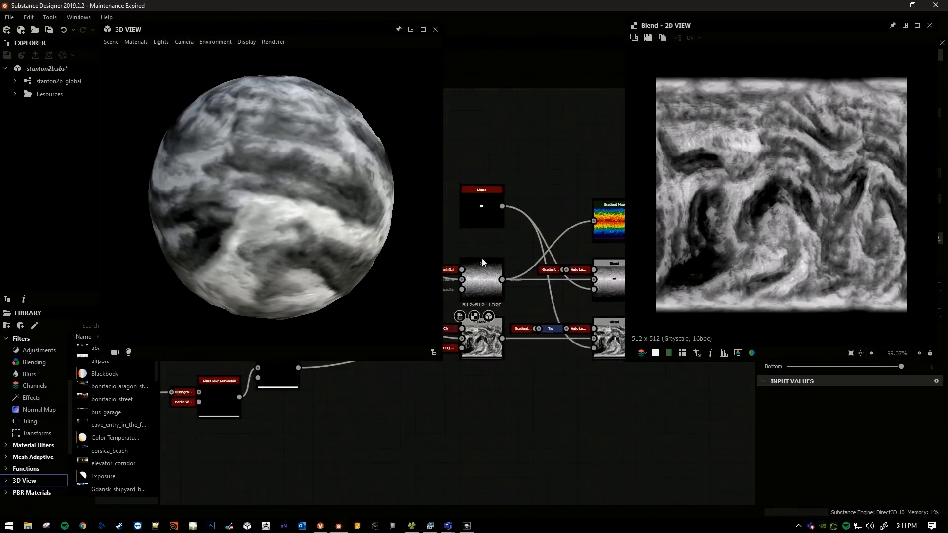
middle_click_drag(471, 297, 259, 250)
middle_click_drag(549, 253, 508, 271)
middle_click_drag(546, 235, 431, 224)
double_click(507, 241)
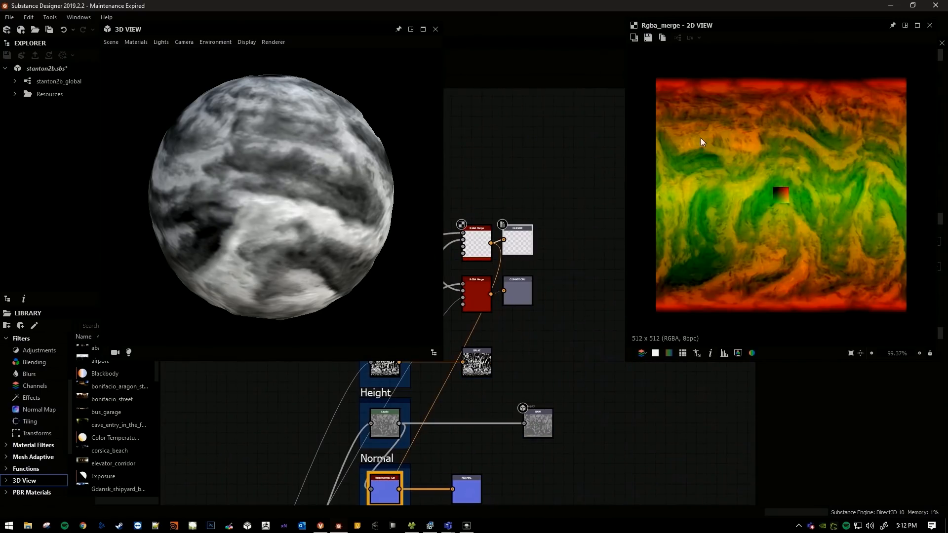
scroll(718, 147, "up", 1)
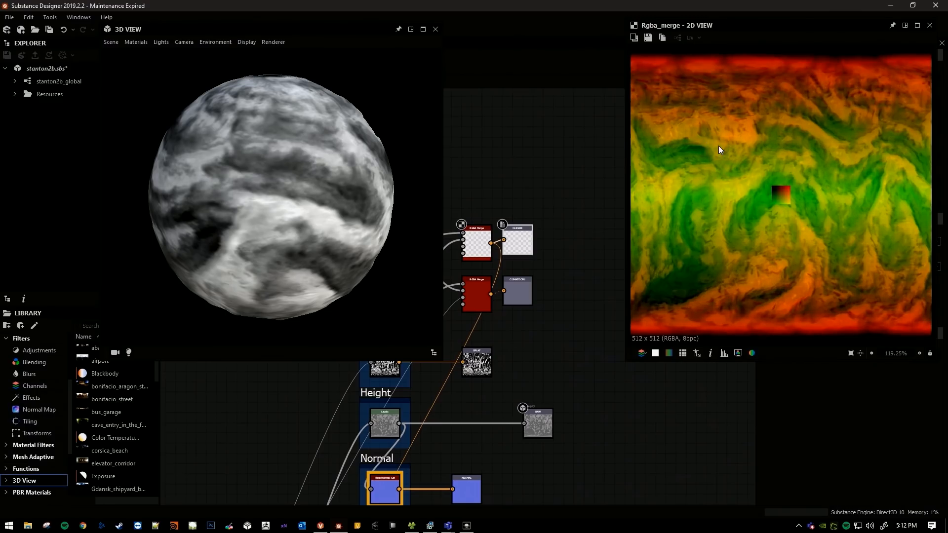
Preview the temperature Blend node and the humidity Blend node below it in the 2D View.
middle_click_drag(539, 167, 612, 158)
scroll(526, 177, "down", 2)
middle_click_drag(492, 171, 687, 185)
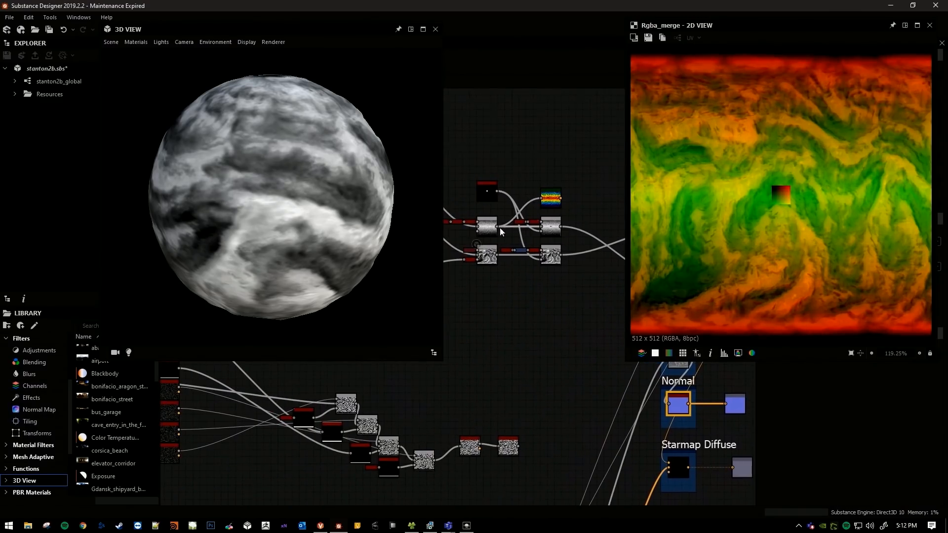
scroll(484, 228, "up", 4)
double_click(484, 229)
double_click(484, 290)
middle_click_drag(485, 289, 509, 290)
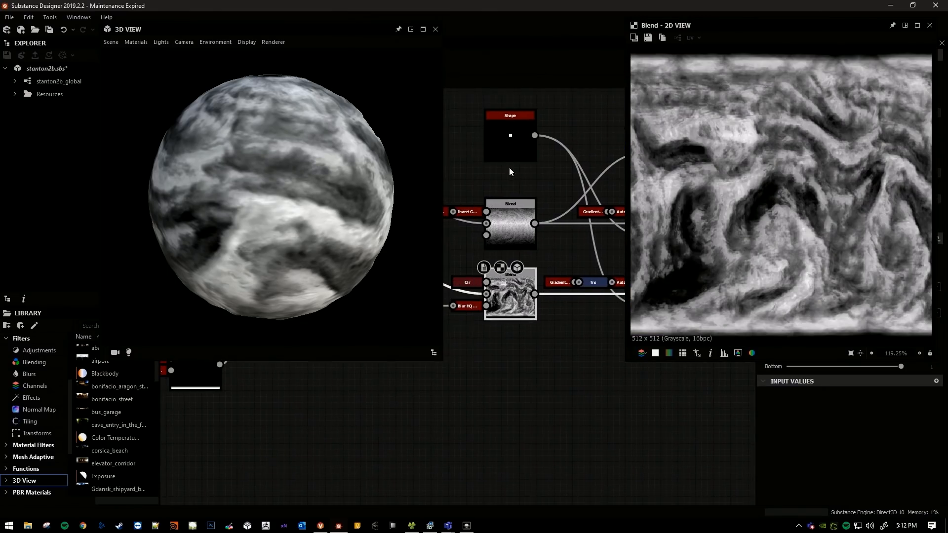
middle_click_drag(500, 179, 484, 197)
Switch to the Lumberyard Editor and activate the Deluxe paint tool.
key("alt+Tab")
scroll(413, 211, "up", 3)
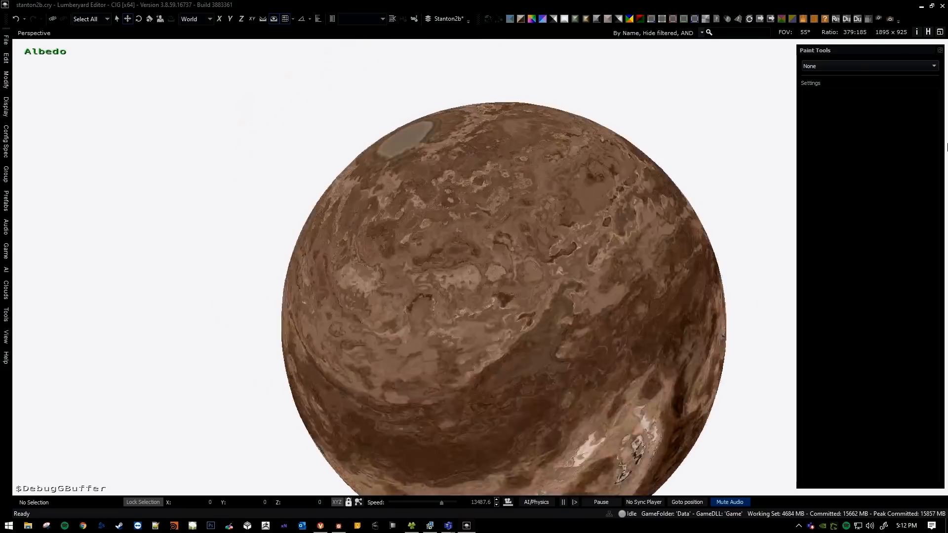
left_click(835, 66)
left_click(837, 85)
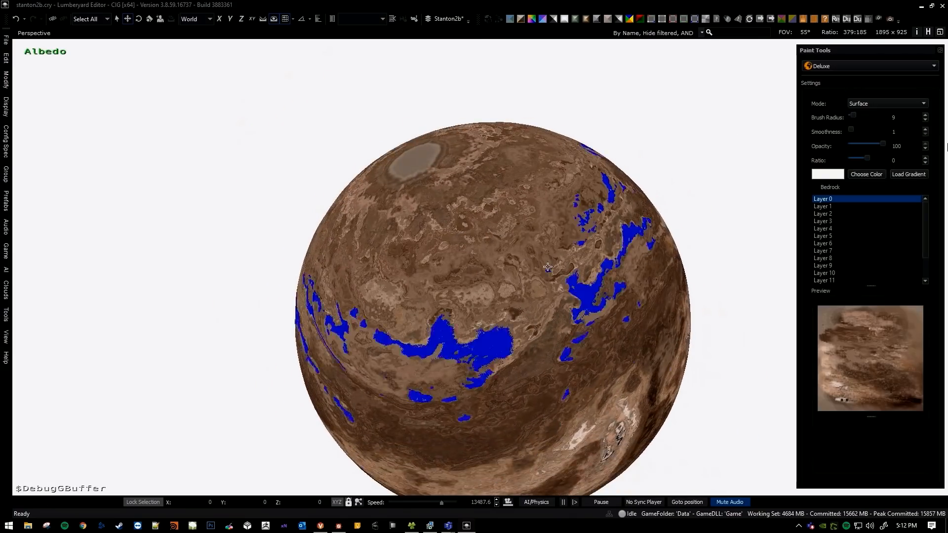
Orbit the planet and sweep the brush preview over its surface to examine which climate areas the brush covers.
right_click_drag(427, 236, 427, 213)
key("s")
right_click_drag(405, 242, 435, 242)
key("a")
right_click_drag(469, 174, 464, 155)
key("w")
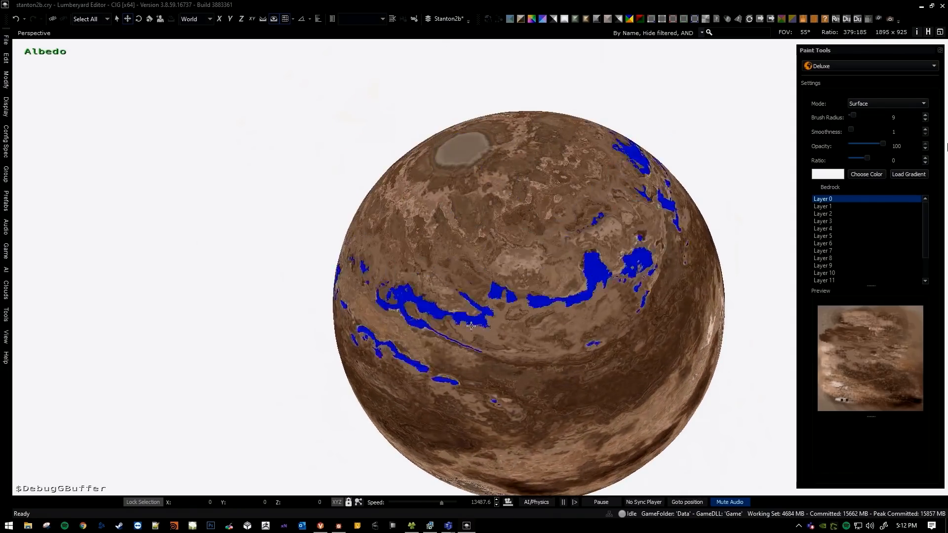
right_click_drag(467, 208, 469, 199)
key("s")
right_click_drag(458, 161, 508, 299)
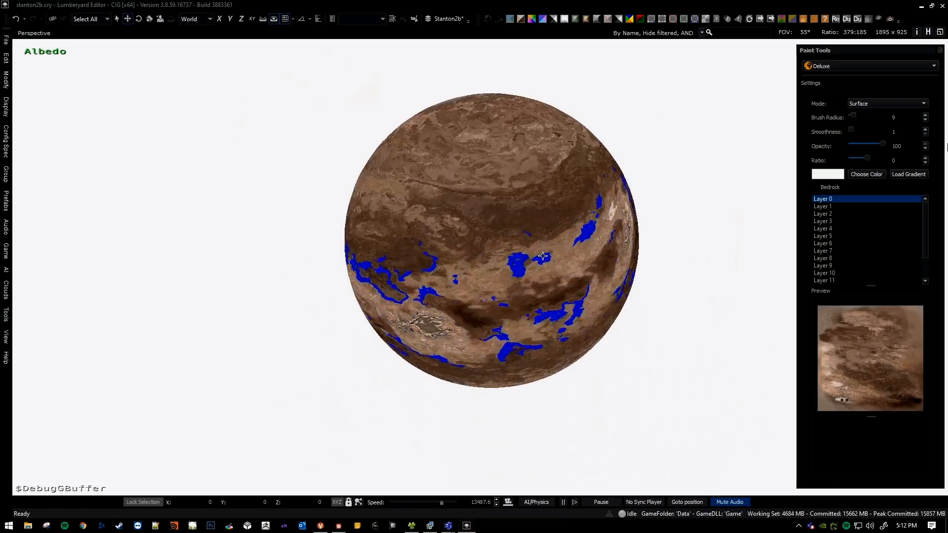
key("w")
right_click_drag(583, 244, 491, 259)
key("d")
key("s")
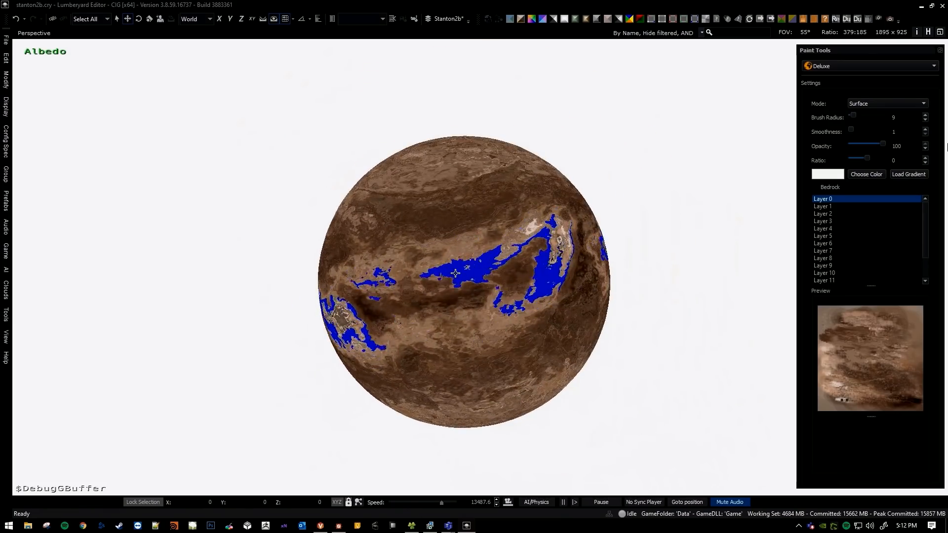
key("w")
mouse_move(452, 266)
right_mouse_down()
mouse_move(440, 282)
mouse_move(462, 267)
mouse_move(447, 264)
mouse_move(469, 236)
mouse_move(462, 278)
mouse_move(544, 256)
mouse_move(500, 265)
right_mouse_up()
Deactivate the Deluxe paint tool and orbit the planet to view the dark band beside the large light basin.
key("Escape")
key("e")
key("s")
key("a")
key("a")
key("a")
key("s")
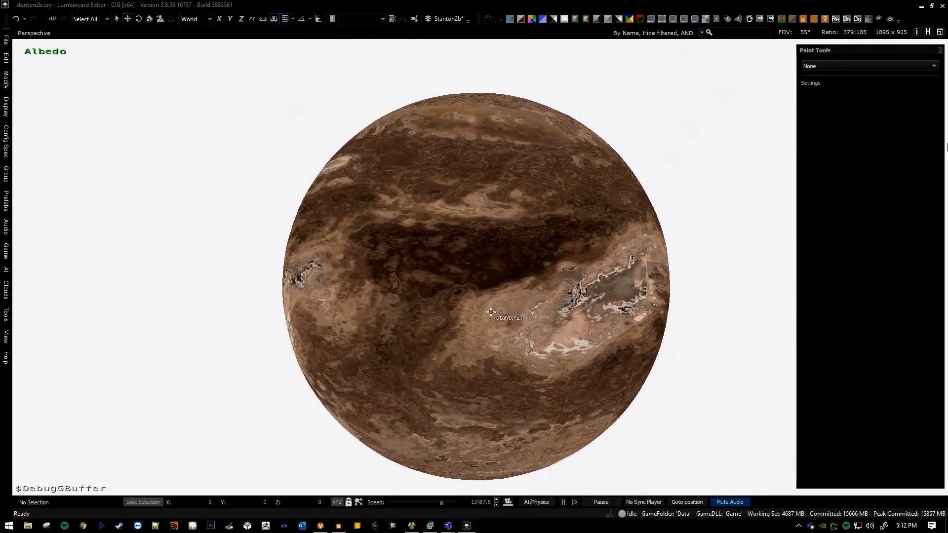
Activate the Deluxe paint tool, set the brush radius to 10, preview its coverage on the dark equatorial band and leave the tool.
left_click(830, 64)
left_click(834, 84)
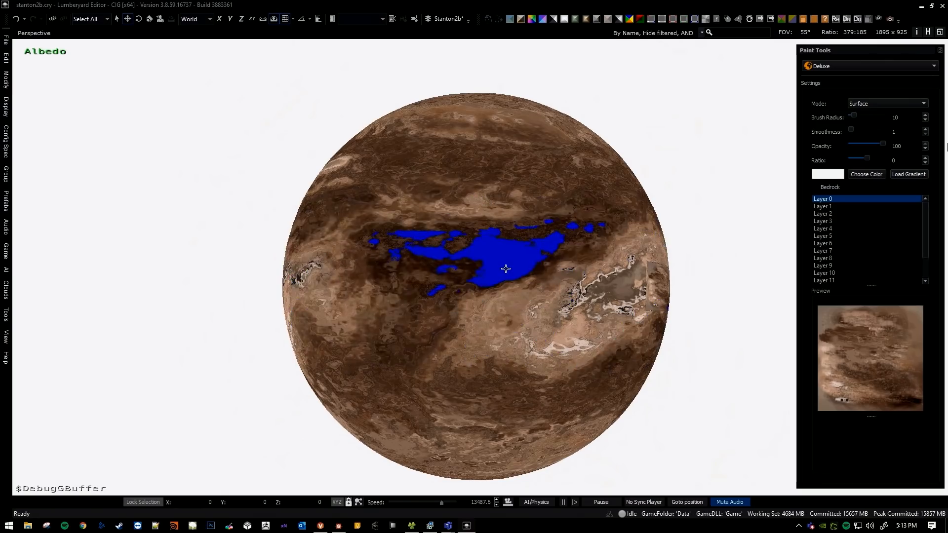
scroll(506, 269, "up", 2)
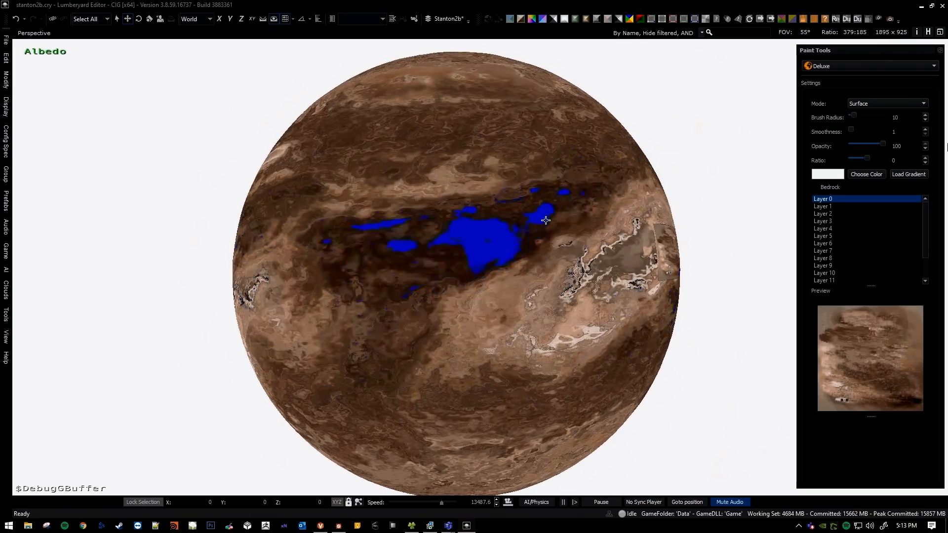
key("Escape")
Display the global humidity map on the planet and orbit to its swirling dark region.
scroll(499, 299, "up", 3)
scroll(423, 170, "down", 3)
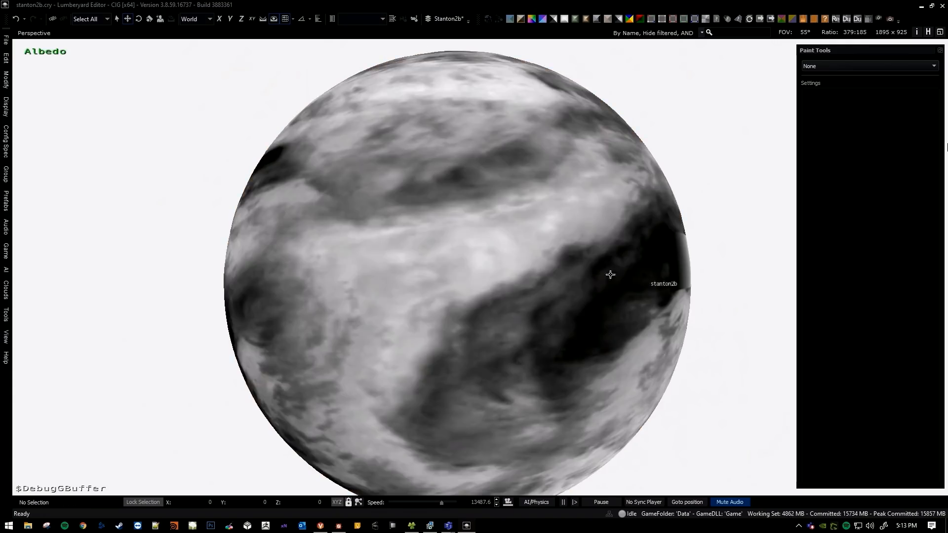
key("d")
right_click_drag(493, 269, 432, 192)
key("w")
middle_click_drag(470, 199, 394, 206)
middle_click_drag(275, 203, 286, 203)
right_click_drag(389, 272, 398, 252)
mouse_move(388, 259)
middle_mouse_down()
mouse_move(404, 250)
mouse_move(396, 279)
mouse_move(398, 262)
middle_mouse_up()
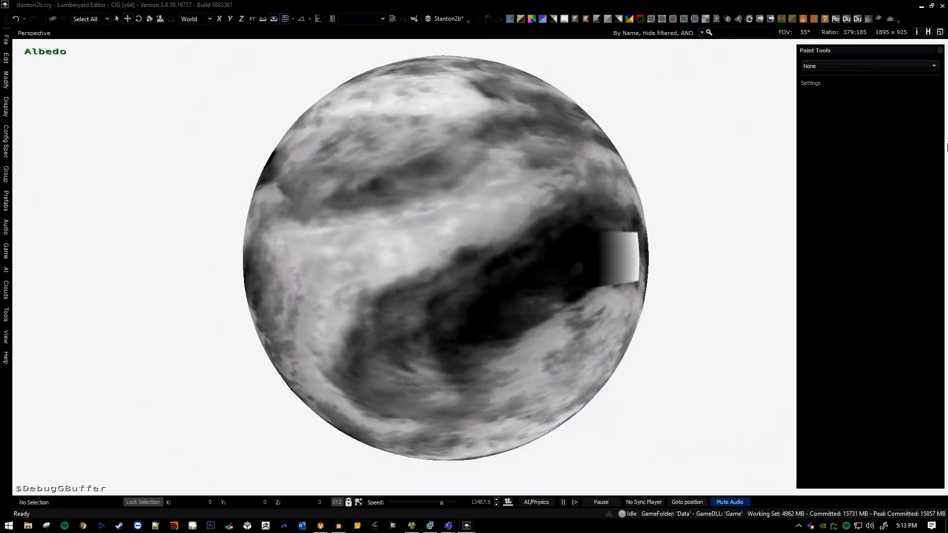
Display the global temperature map on the planet and examine its gradient between equator and pole from several angles.
scroll(417, 250, "down", 1)
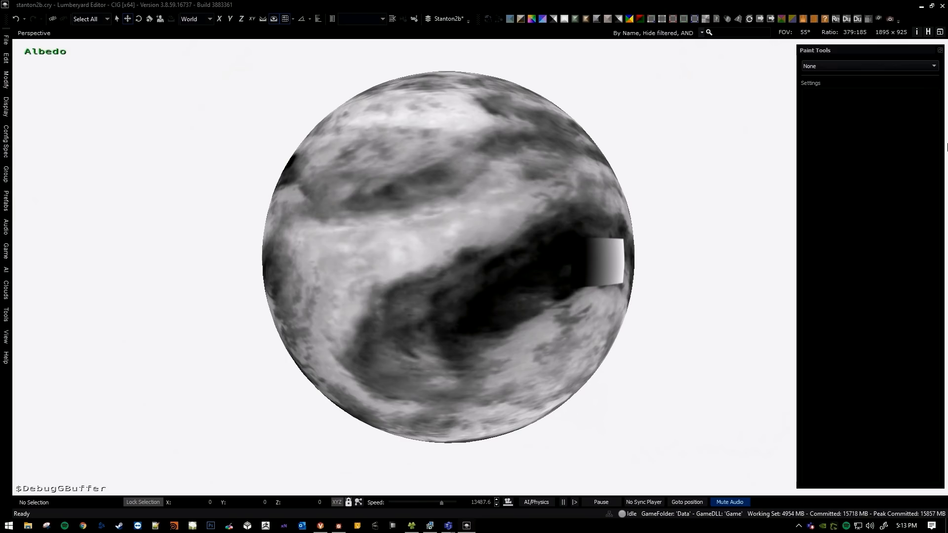
key("a")
right_click_drag(534, 242, 565, 242)
key("w")
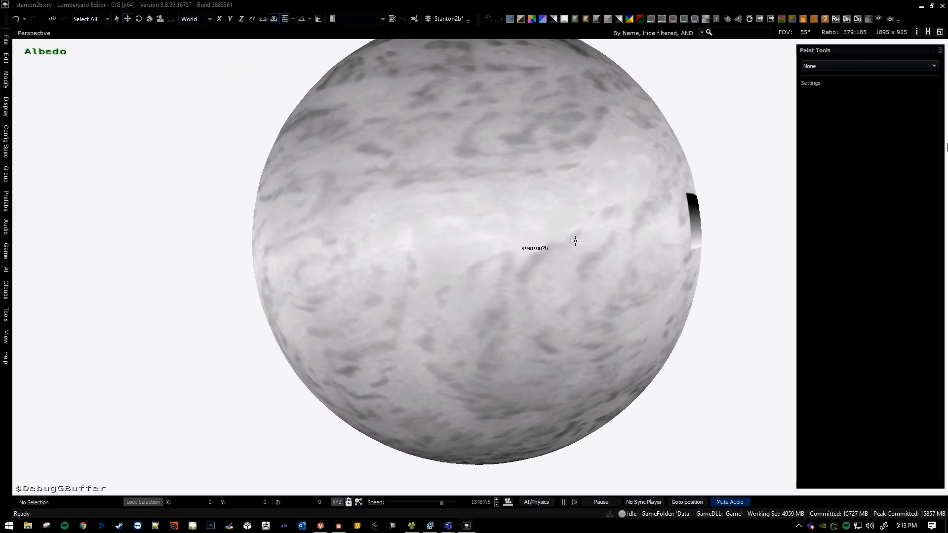
key("d")
right_click_drag(613, 226, 550, 266)
key("s")
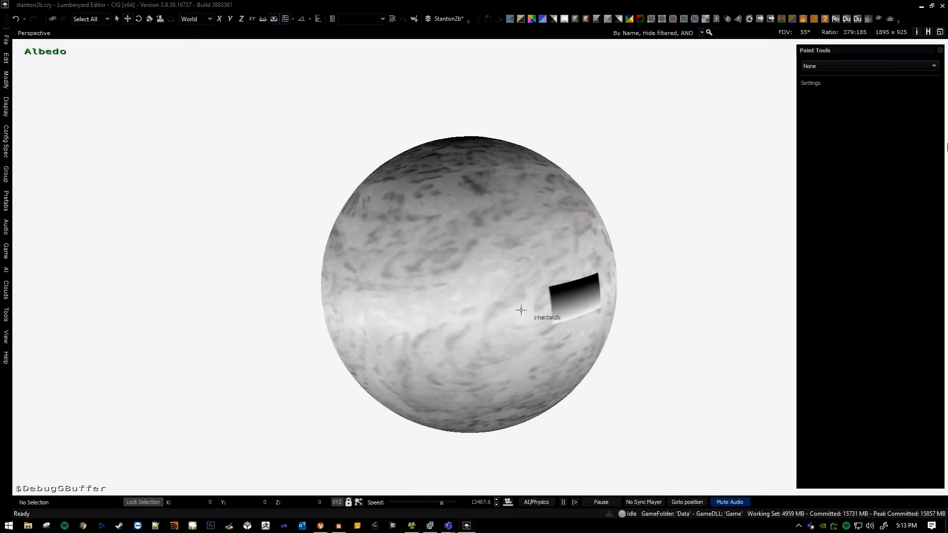
key("w")
key("a")
right_click_drag(459, 311, 445, 298)
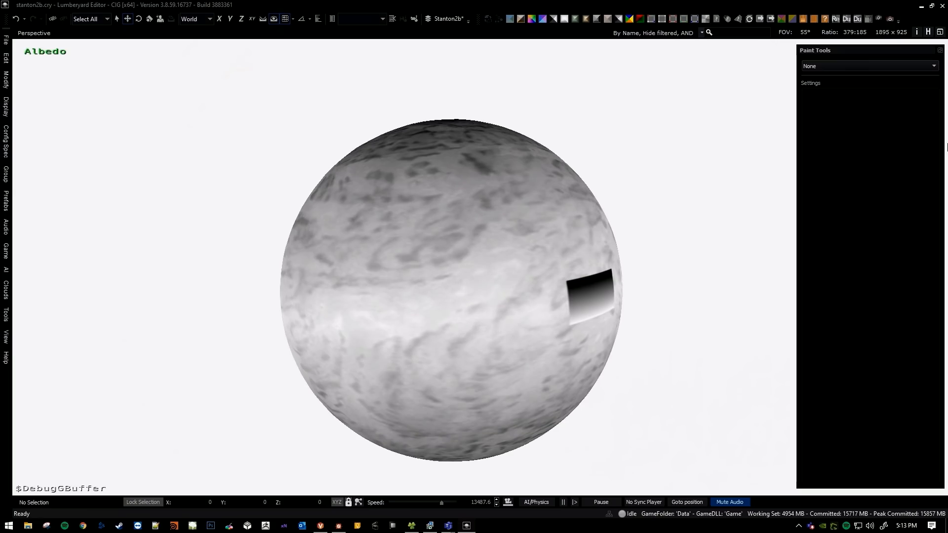
key("w")
right_click_drag(487, 289, 499, 284)
Inspect the terrain information in the humidity map's dark region with the Select paint tool, and leave the tool.
left_click(846, 67)
left_click(846, 74)
scroll(493, 268, "down", 3)
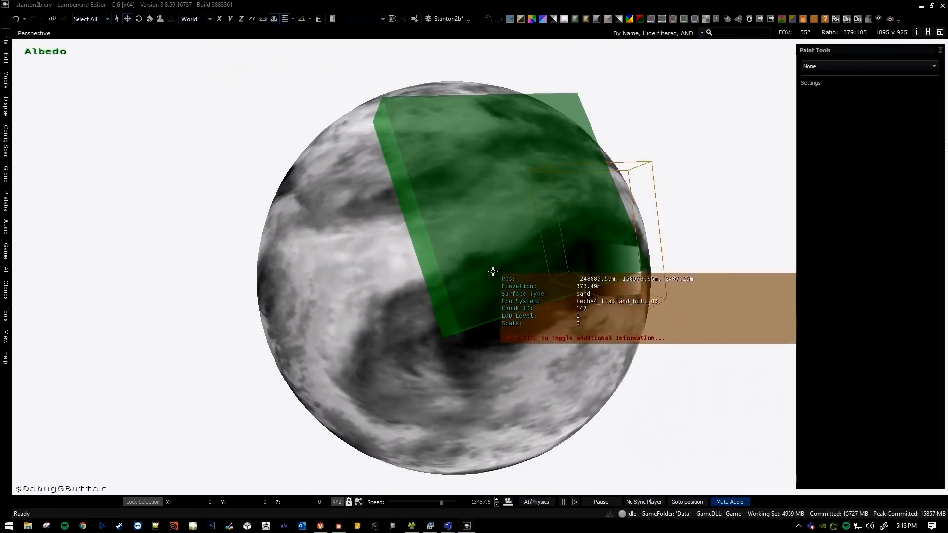
key("Escape")
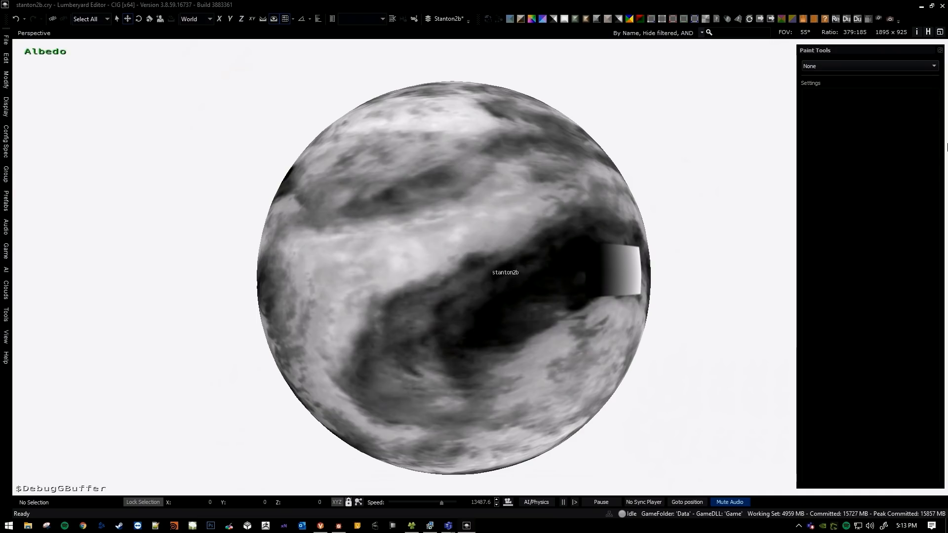
scroll(488, 263, "up", 3)
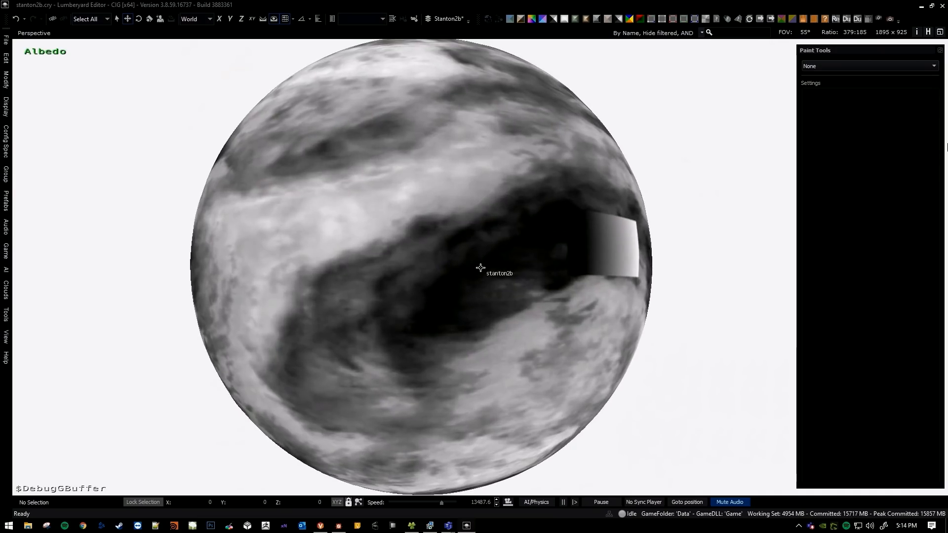
Examine the humidity map's dark region, and display the planet's surface colours in its place.
middle_click_drag(474, 248, 519, 240)
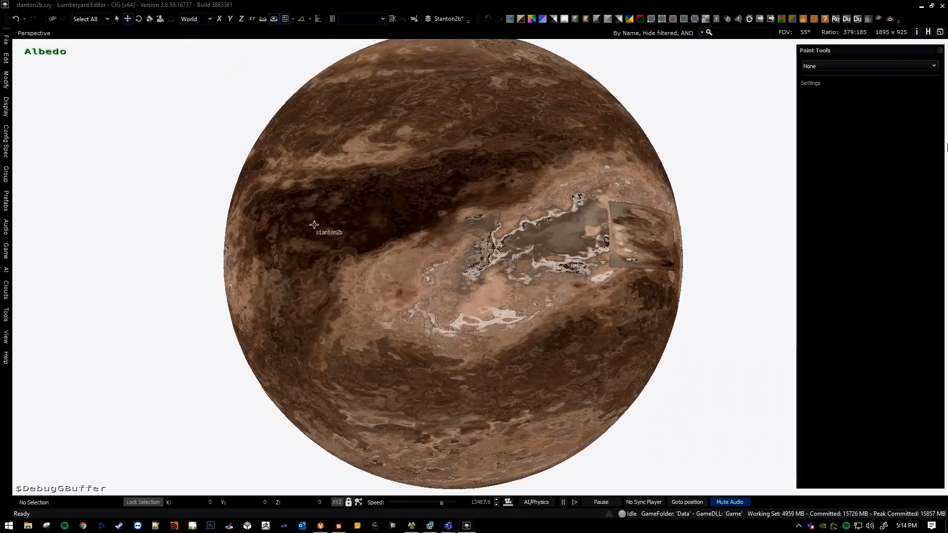
right_click_drag(315, 224, 365, 230)
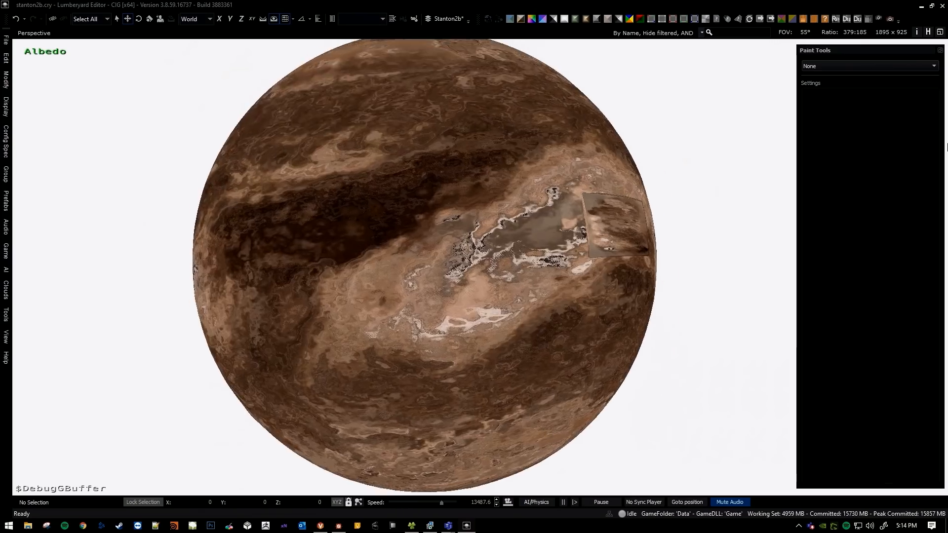
scroll(420, 258, "up", 4)
scroll(451, 270, "down", 3)
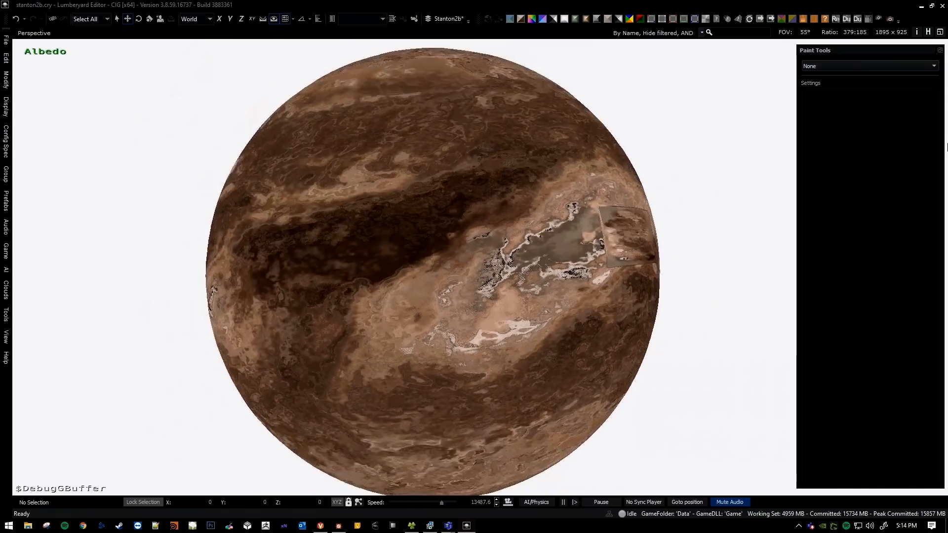
Activate the Deluxe paint tool with brush radius 10 and preview its coverage across the whole planet from a distance.
left_click(837, 66)
left_click(840, 85)
mouse_move(465, 249)
middle_mouse_down()
mouse_move(512, 251)
mouse_move(465, 258)
middle_mouse_up()
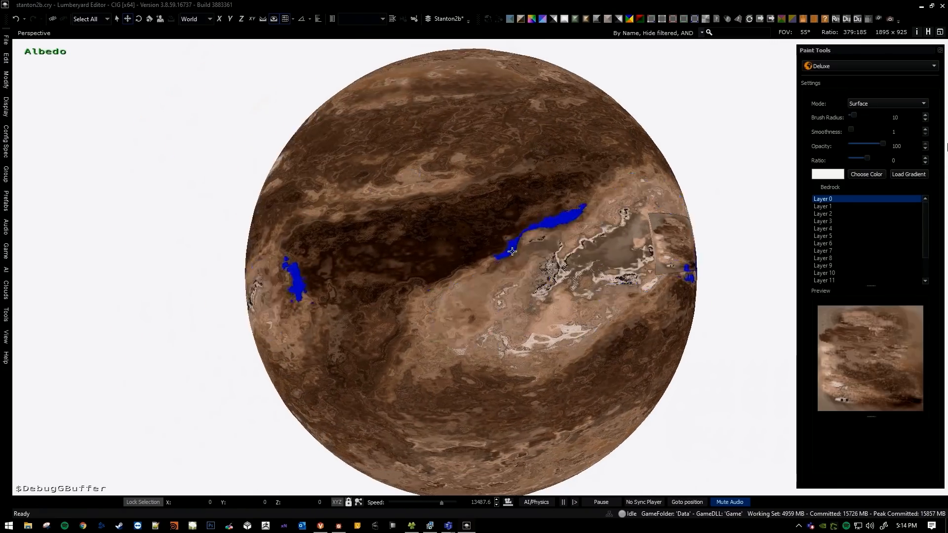
scroll(512, 251, "down", 2)
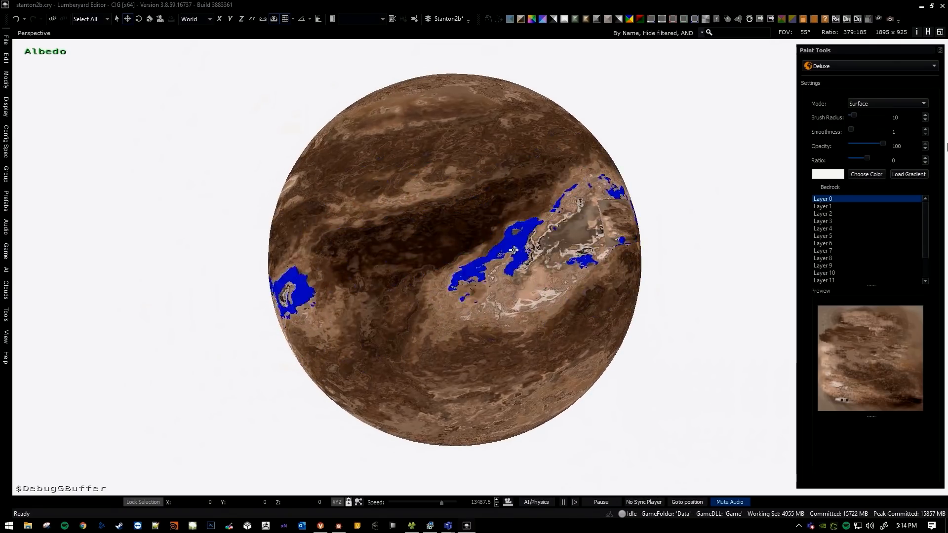
right_click_drag(463, 252, 567, 260)
key("a")
right_click_drag(474, 258, 557, 248)
key("a")
key("s")
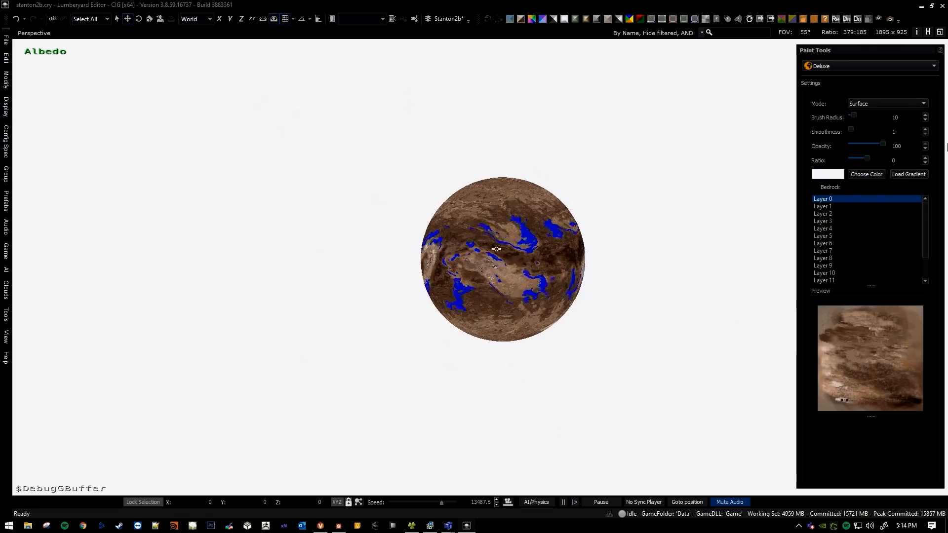
Try painting white surface over the equatorial band and the polar area with the radius 10 brush, and undo both strokes.
mouse_move(502, 181)
right_mouse_down()
mouse_move(501, 166)
mouse_move(506, 193)
mouse_move(498, 169)
right_mouse_up()
key("w")
key("w")
right_click_drag(542, 286, 547, 288)
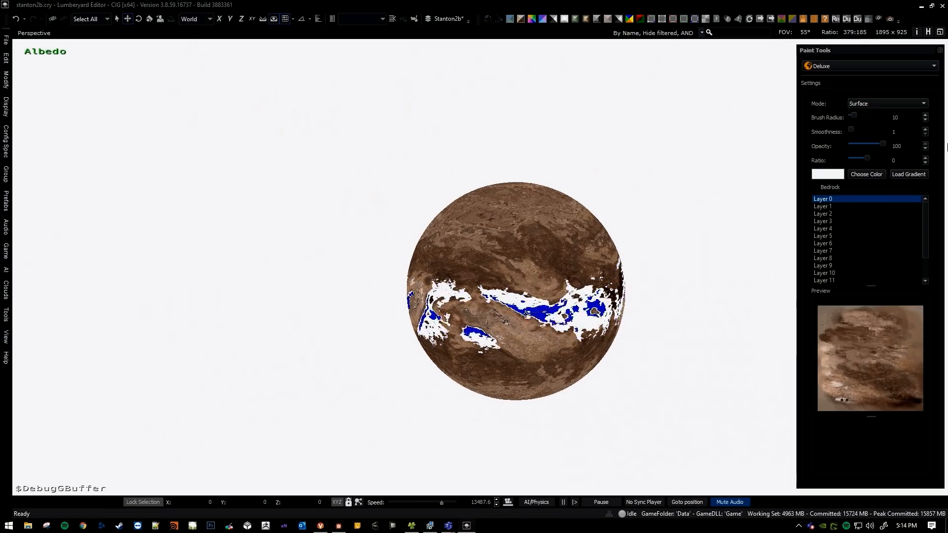
right_click_drag(502, 317, 502, 270)
key("q")
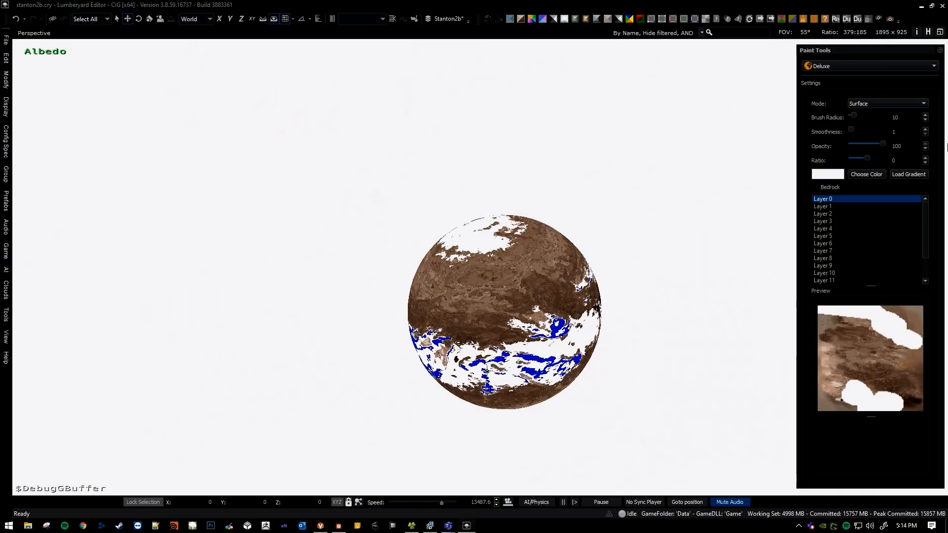
mouse_move(495, 325)
right_mouse_down()
mouse_move(498, 340)
mouse_move(494, 301)
mouse_move(497, 347)
right_mouse_up()
key("w")
key("s")
key("w")
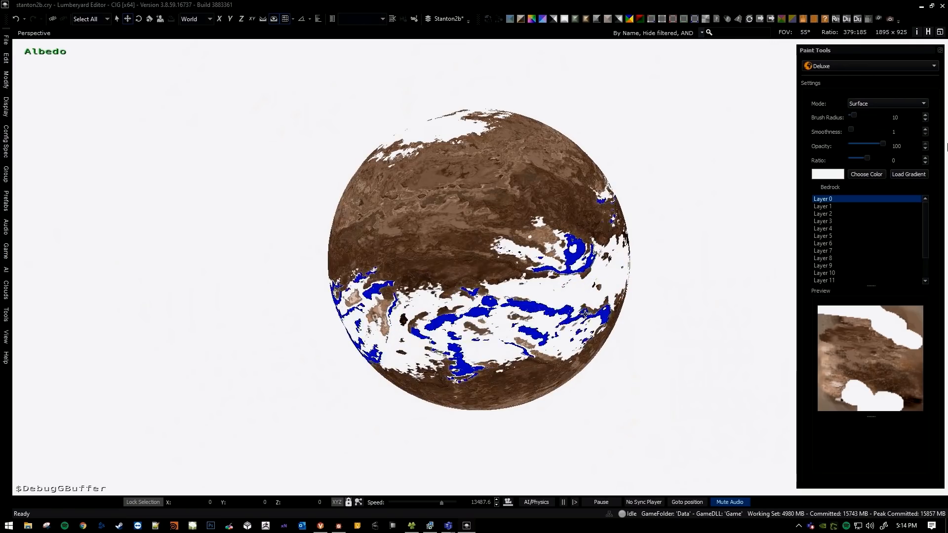
key("ctrl+z")
key("ctrl+z")
Preview the radius 10 brush's coverage near the pole and along the dark equatorial bands.
mouse_move(635, 261)
right_mouse_down()
mouse_move(631, 245)
mouse_move(635, 270)
mouse_move(626, 262)
right_mouse_up()
key("w")
key("s")
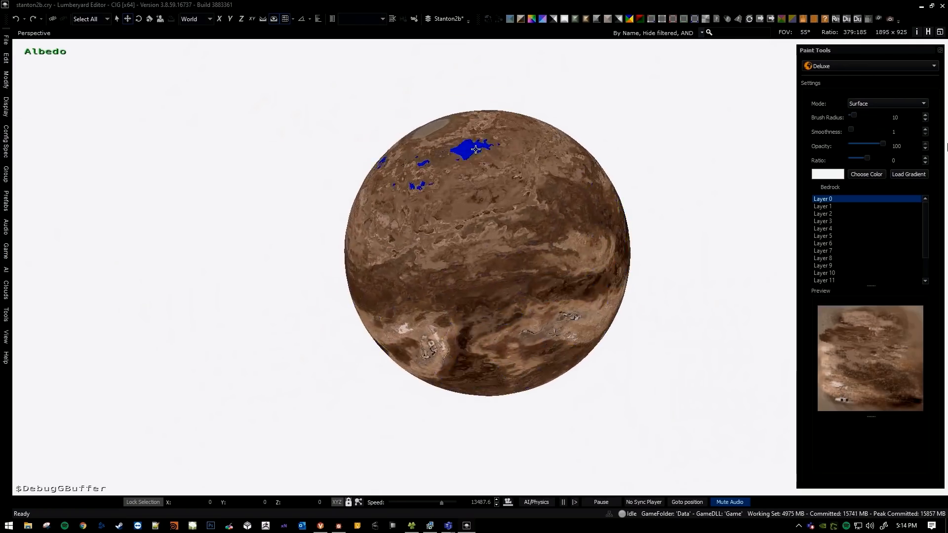
mouse_move(572, 276)
right_mouse_down()
mouse_move(569, 291)
mouse_move(573, 269)
mouse_move(607, 280)
right_mouse_up()
key("w")
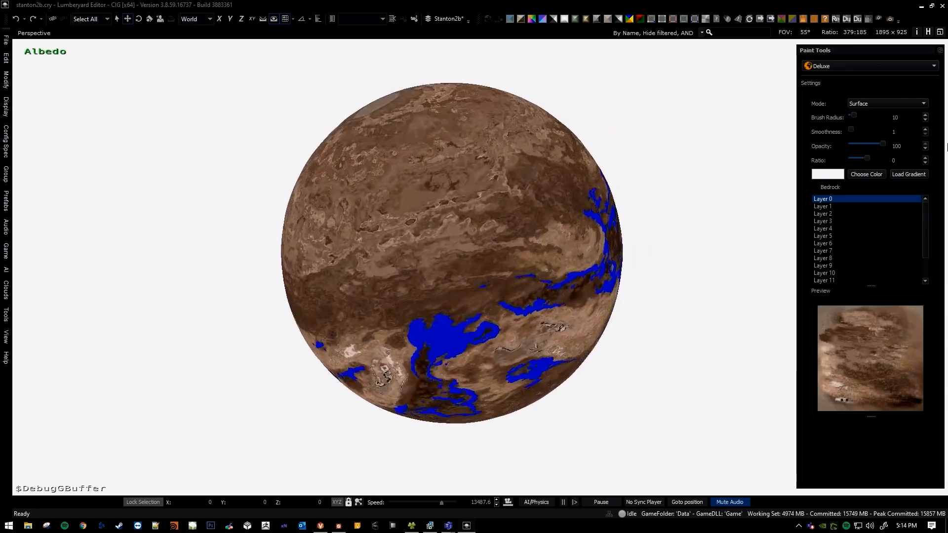
key("s")
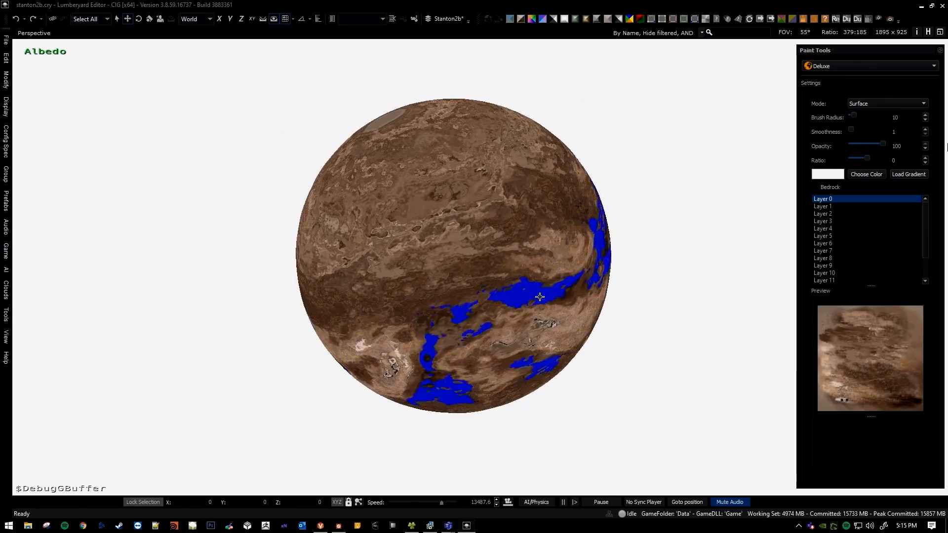
key("w")
Try painting the equatorial climate areas white with the radius 10 brush, and undo the strokes.
mouse_move(552, 298)
right_mouse_down()
mouse_move(557, 282)
mouse_move(554, 299)
mouse_move(558, 291)
right_mouse_up()
left_click_drag(535, 297, 443, 347)
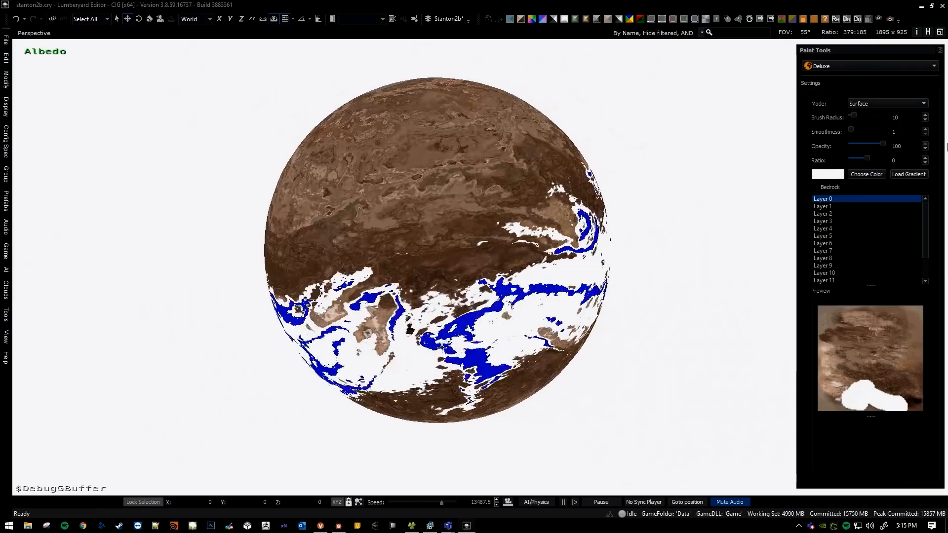
key("ctrl+z")
left_click(546, 273)
mouse_move(494, 251)
right_mouse_down()
mouse_move(496, 263)
mouse_move(477, 230)
mouse_move(427, 218)
mouse_move(414, 203)
mouse_move(402, 207)
mouse_move(503, 265)
mouse_move(477, 265)
mouse_move(533, 277)
mouse_move(470, 288)
mouse_move(487, 283)
mouse_move(470, 290)
mouse_move(487, 295)
mouse_move(480, 306)
right_mouse_up()
key("w")
key("ctrl+z")
Bring the rectangular test patch on the equator into view and leave the Deluxe paint tool.
key("d")
key("d")
key("w")
key("w")
key("s")
key("w")
key("s")
key("Escape")
key("s")
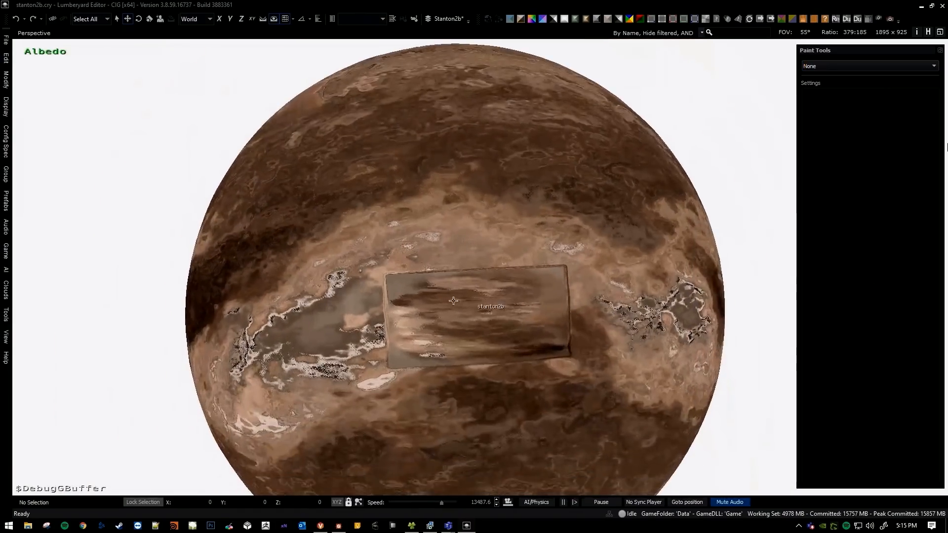
Examine the rectangular test patch and the surrounding terrain close up and from a distance.
key("s")
right_click_drag(460, 98, 405, 78)
key("a")
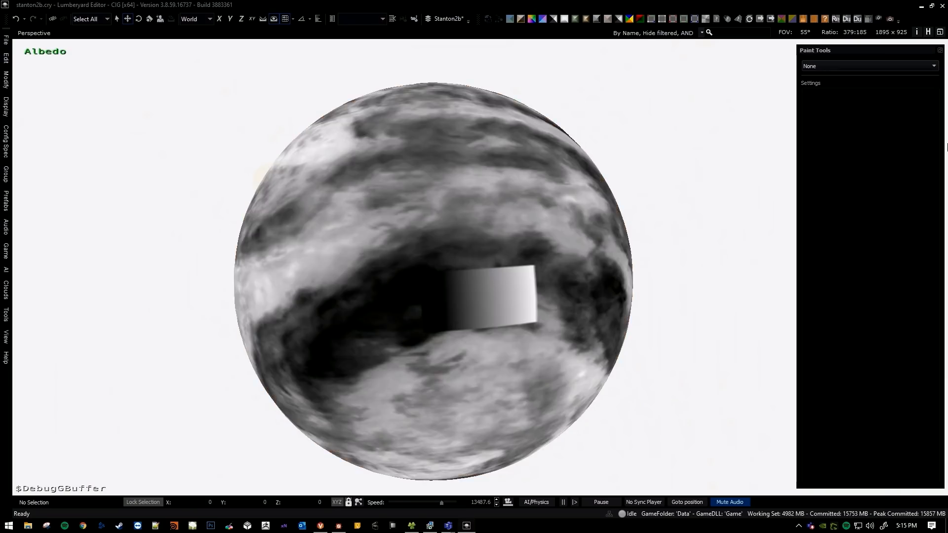
right_click_drag(474, 267, 450, 282)
key("w")
key("s")
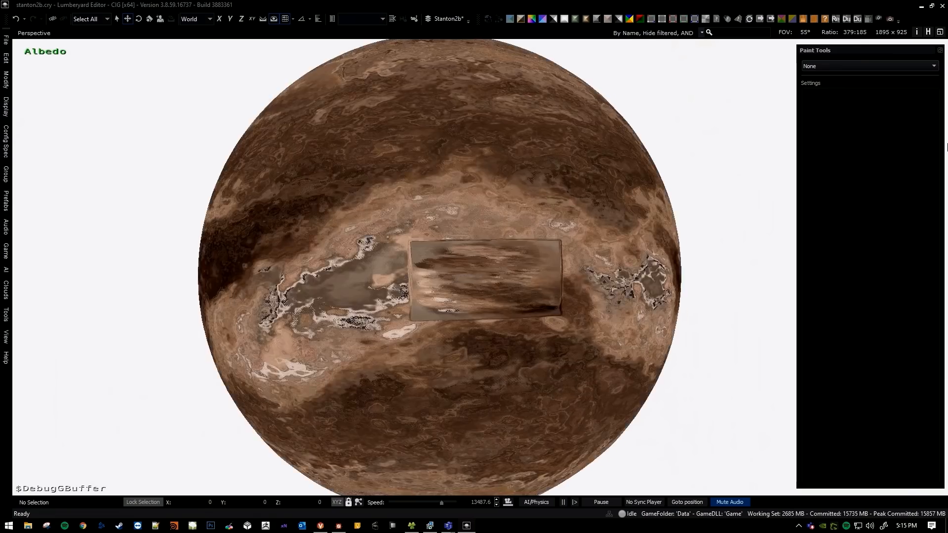
key("w")
scroll(474, 281, "down", 2)
right_click_drag(474, 280, 434, 276)
key("s")
key("w")
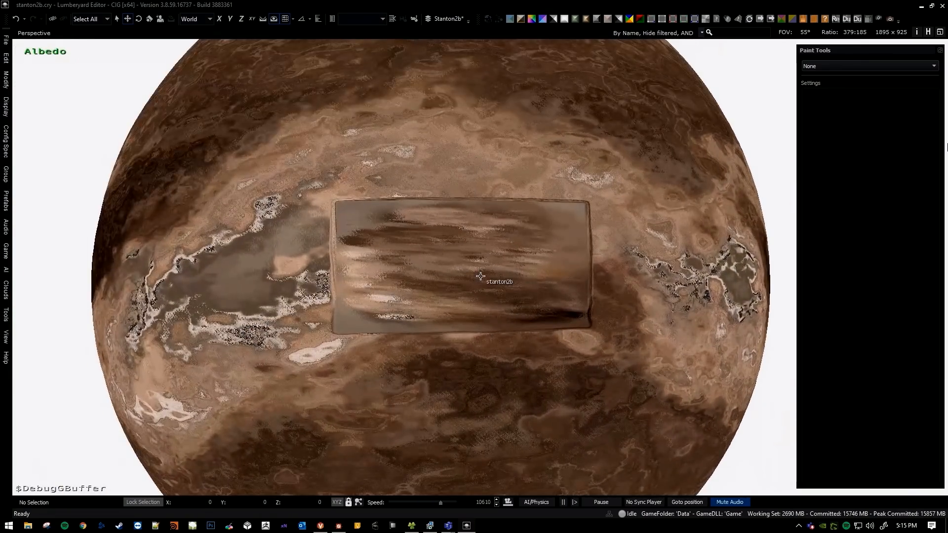
key("s")
key("a")
right_click_drag(410, 227, 434, 238)
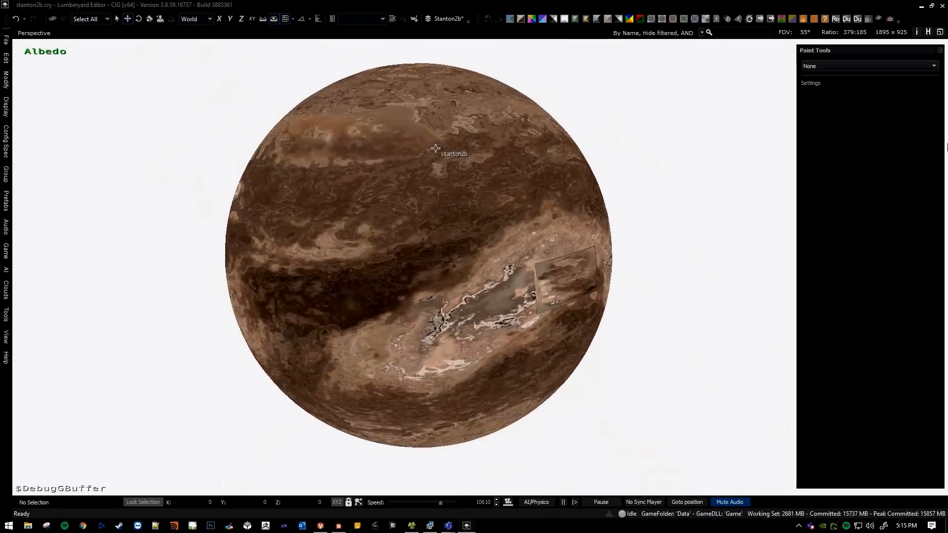
Activate the Deluxe paint tool over the rectangular test patch with the brush radius at 4.
middle_click_drag(436, 148, 438, 101)
mouse_move(507, 247)
right_mouse_down()
mouse_move(521, 296)
mouse_move(575, 296)
mouse_move(551, 287)
mouse_move(560, 313)
right_mouse_up()
key("w")
key("d")
key("w")
left_click(815, 71)
left_click(822, 83)
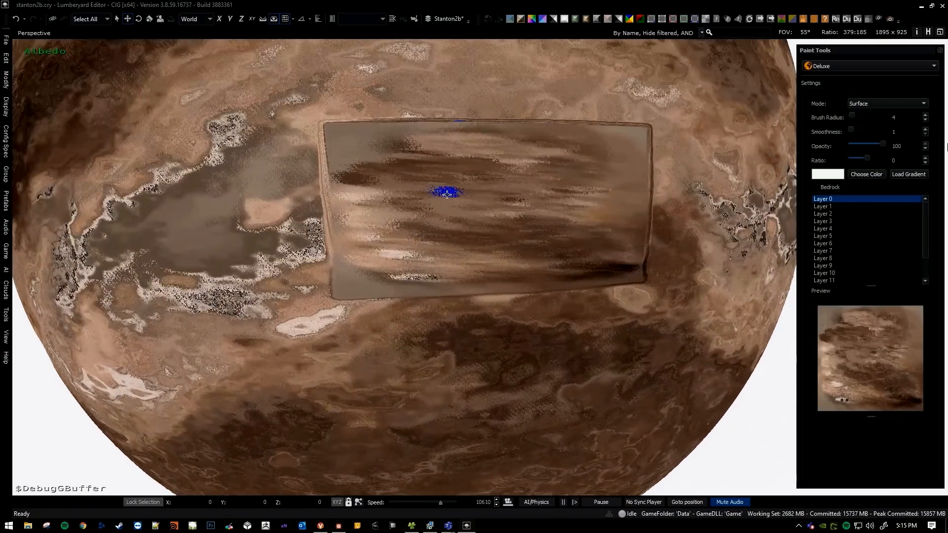
Try a long winding white stroke with the radius 4 brush, inspect its spread over the planet, and undo it.
mouse_move(362, 139)
left_mouse_down()
mouse_move(389, 186)
mouse_move(483, 194)
mouse_move(606, 186)
mouse_move(568, 266)
mouse_move(377, 261)
mouse_move(356, 230)
left_mouse_up()
key("s")
right_click_drag(356, 229, 462, 238)
key("a")
key("a")
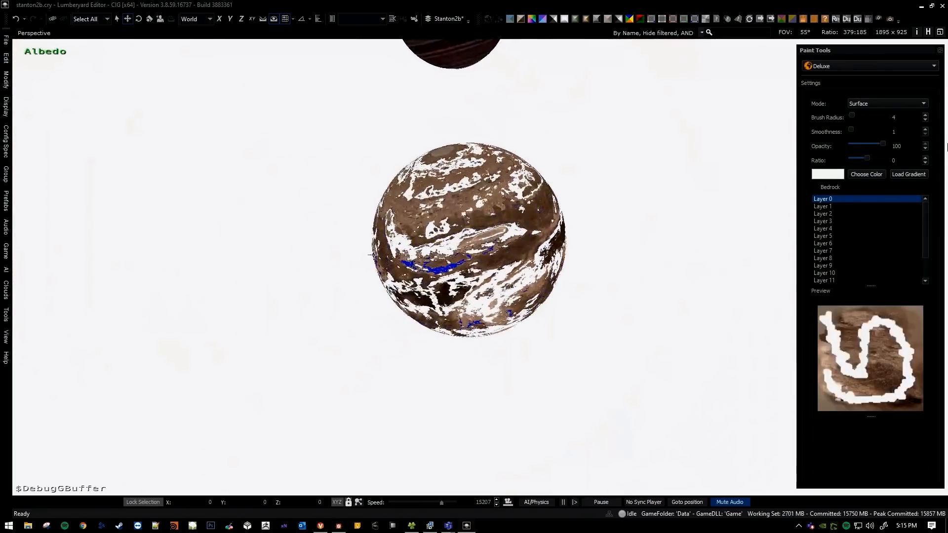
key("w")
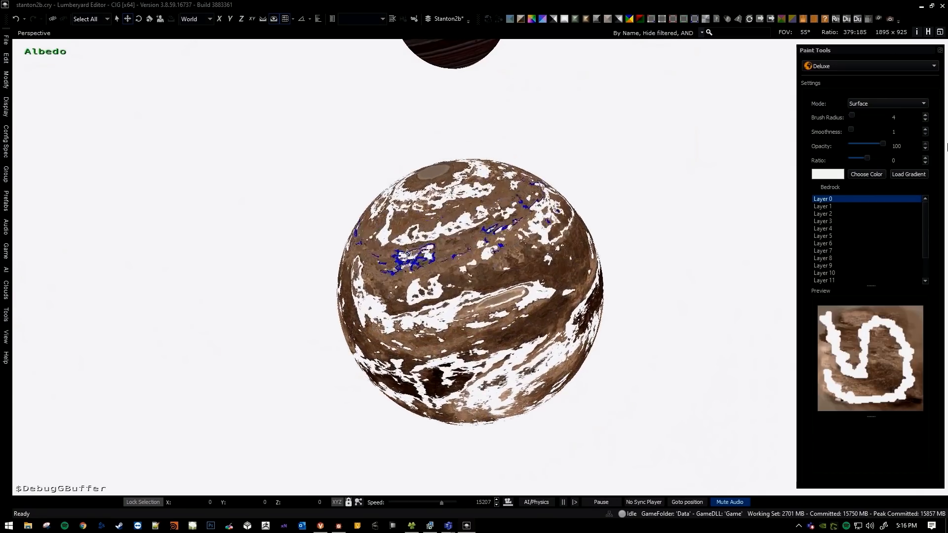
key("ctrl+z")
Preview the radius 4 brush's coverage at several spots inside the rectangular test patch.
key("d")
key("w")
right_click_drag(441, 254, 434, 242)
key("d")
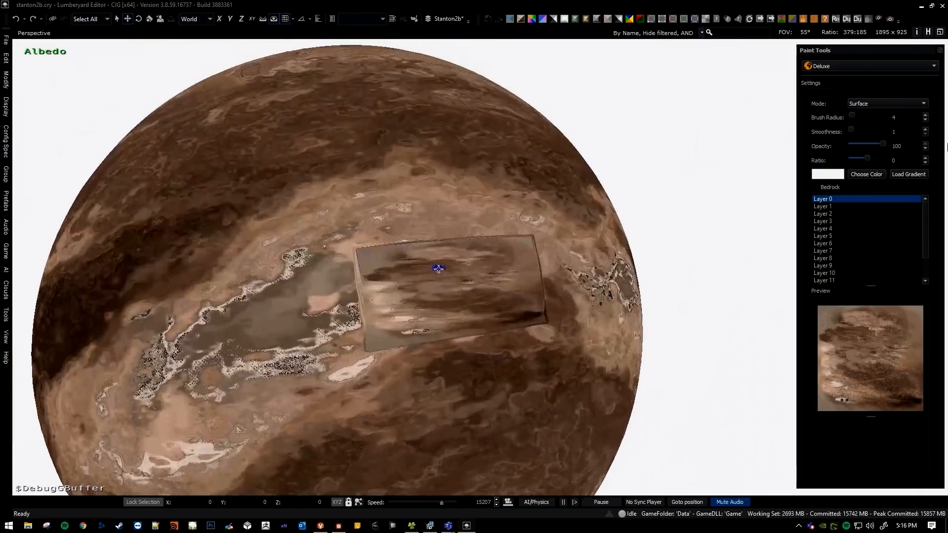
key("w")
key("s")
mouse_move(494, 260)
right_mouse_down()
mouse_move(470, 255)
mouse_move(500, 251)
right_mouse_up()
scroll(499, 252, "down", 3)
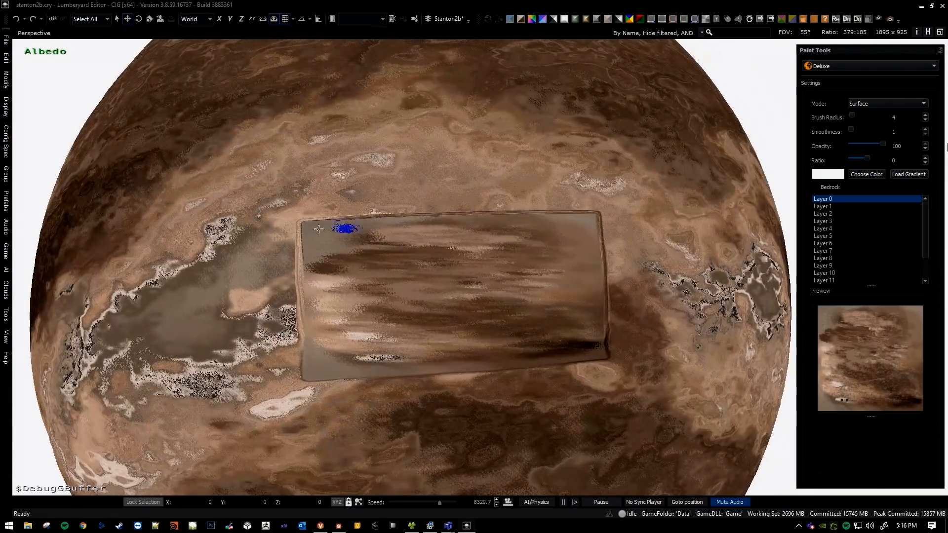
key("a")
scroll(519, 340, "up", 3)
right_click_drag(480, 326, 458, 247)
key("d")
key("w")
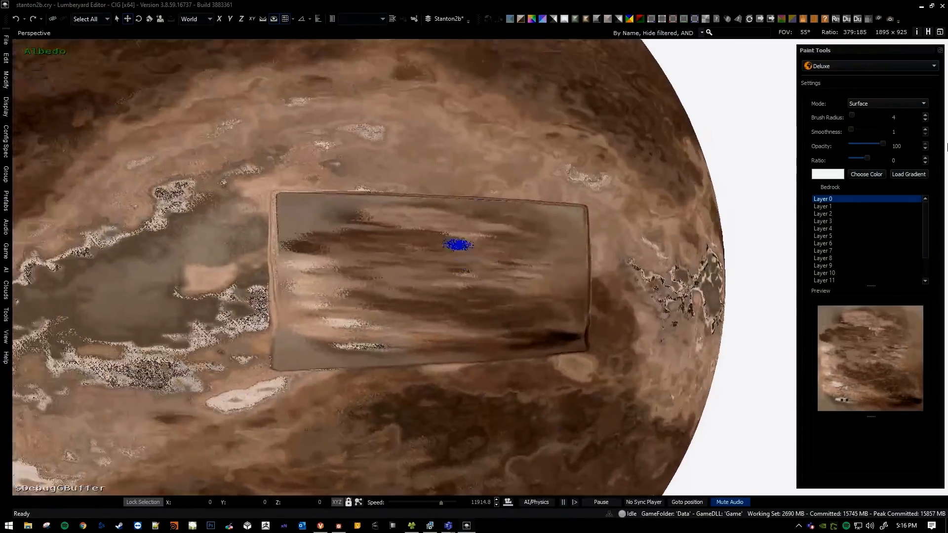
Set the brush radius to 8, paint the test patch's upper-left corner white, and leave the paint tool.
key("bracketright")
key("bracketright")
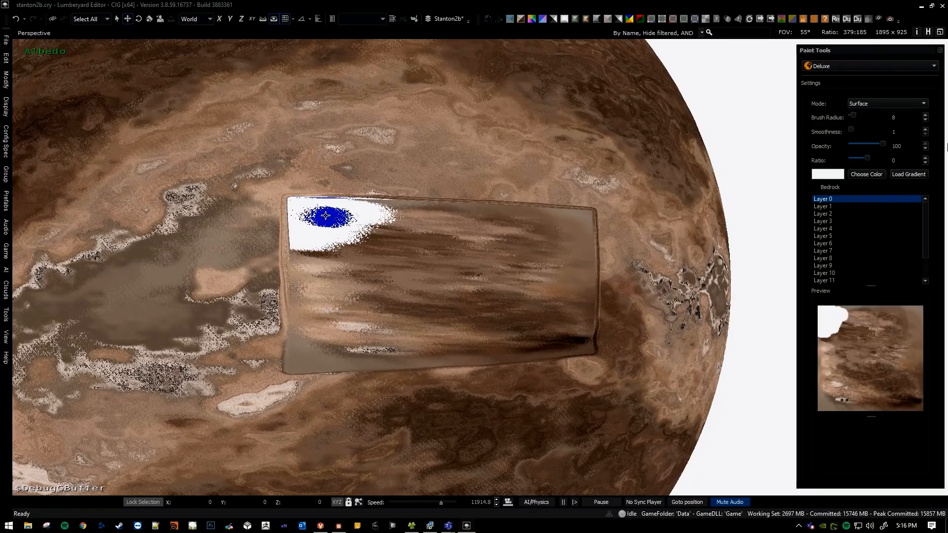
right_click_drag(339, 223, 329, 223)
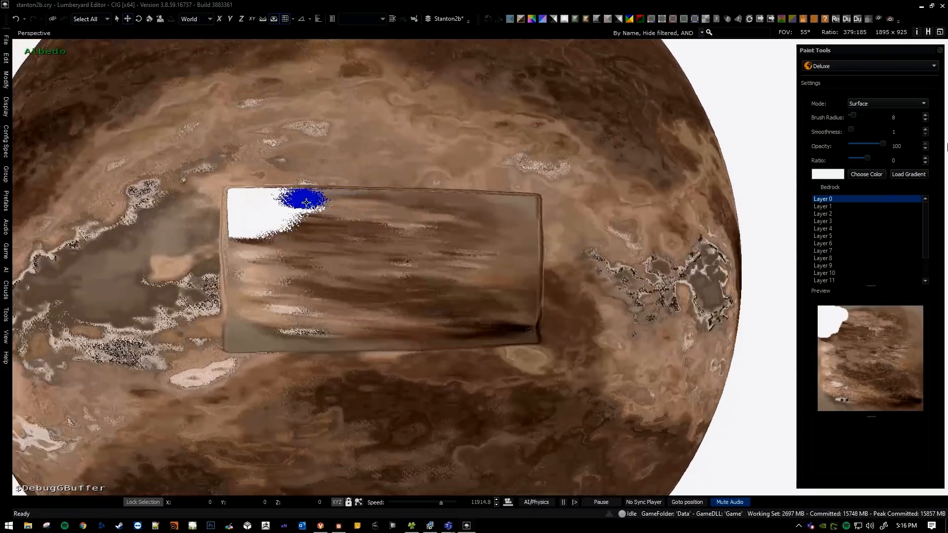
middle_click_drag(392, 252, 387, 254)
key("Escape")
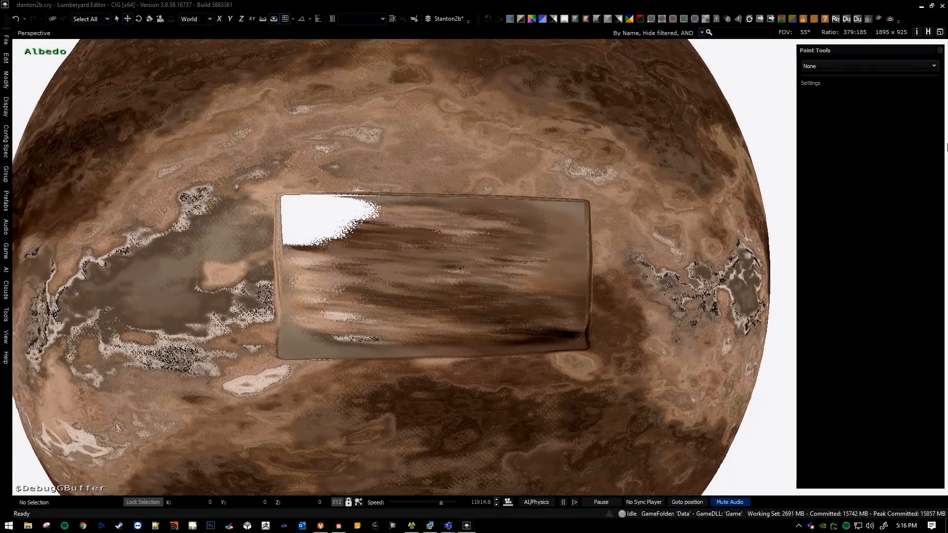
Display the temperature map followed by the humidity map, and compare their gradients across the test patch.
left_click(947, 145)
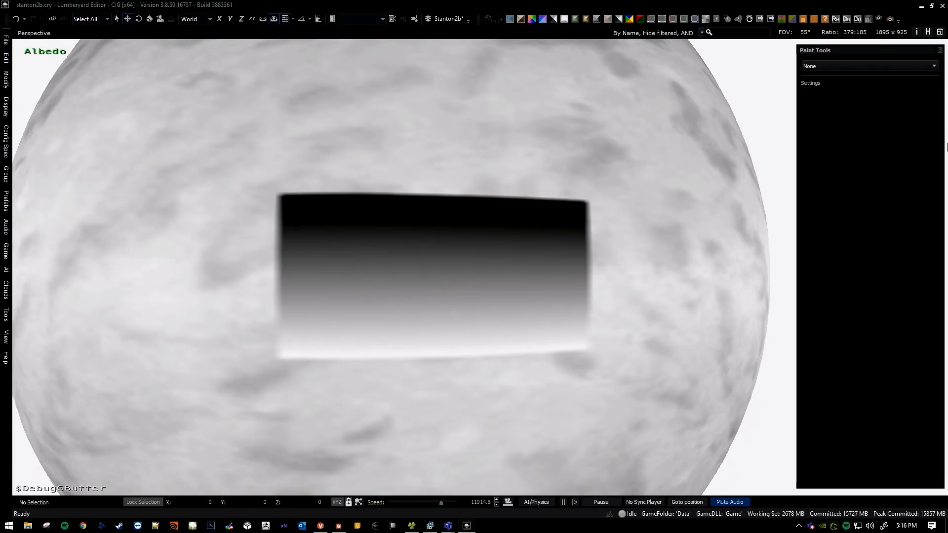
left_click(947, 148)
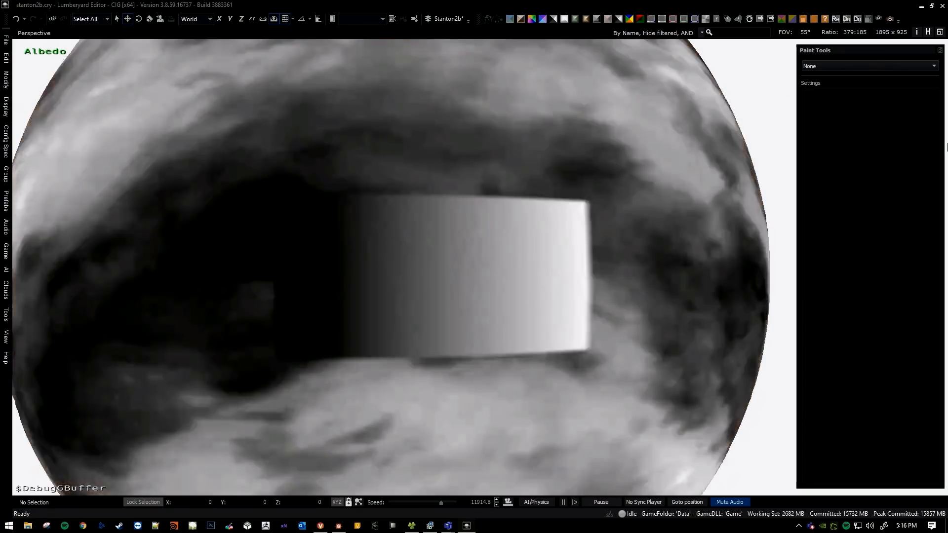
mouse_move(380, 244)
right_mouse_down()
mouse_move(386, 262)
mouse_move(384, 244)
right_mouse_up()
key("s")
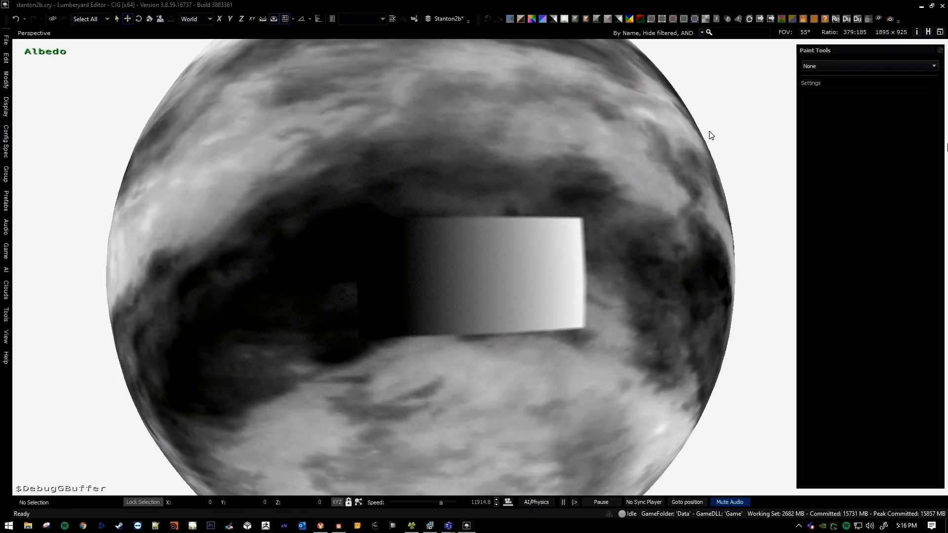
Preview Deluxe brush coverage near the test patch's lower-left corner on the coloured surface, and leave the tool.
left_click(814, 66)
left_click(820, 81)
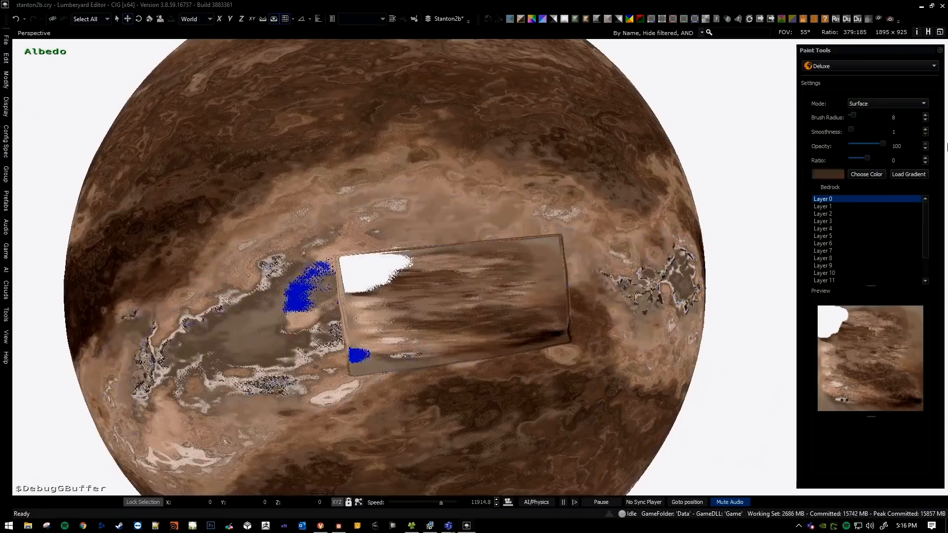
key("Escape")
key("w")
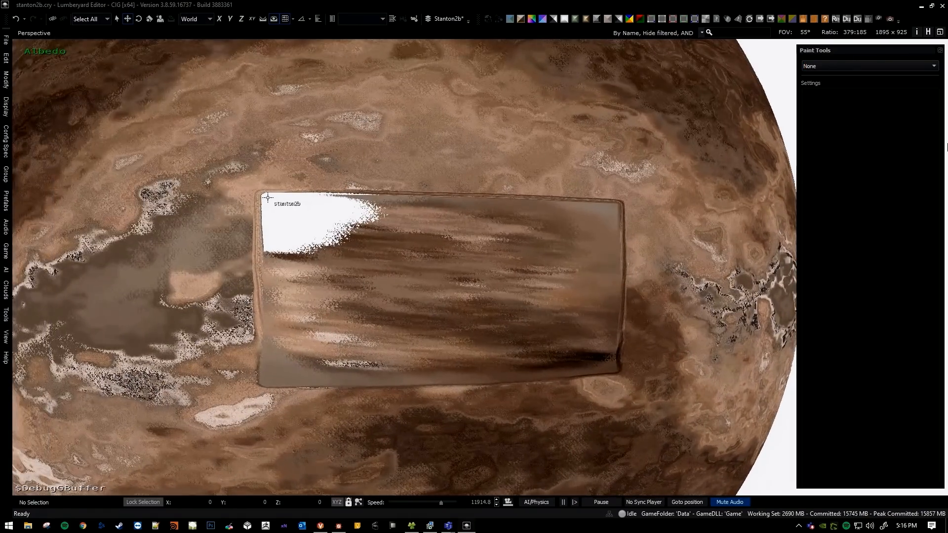
Orbit from the test patch to the planet's pole and examine where the white paint was applied.
key("s")
right_click_drag(374, 269, 382, 302)
key("w")
key("a")
key("a")
key("w")
key("w")
key("d")
key("d")
key("w")
key("d")
right_click_drag(431, 248, 428, 243)
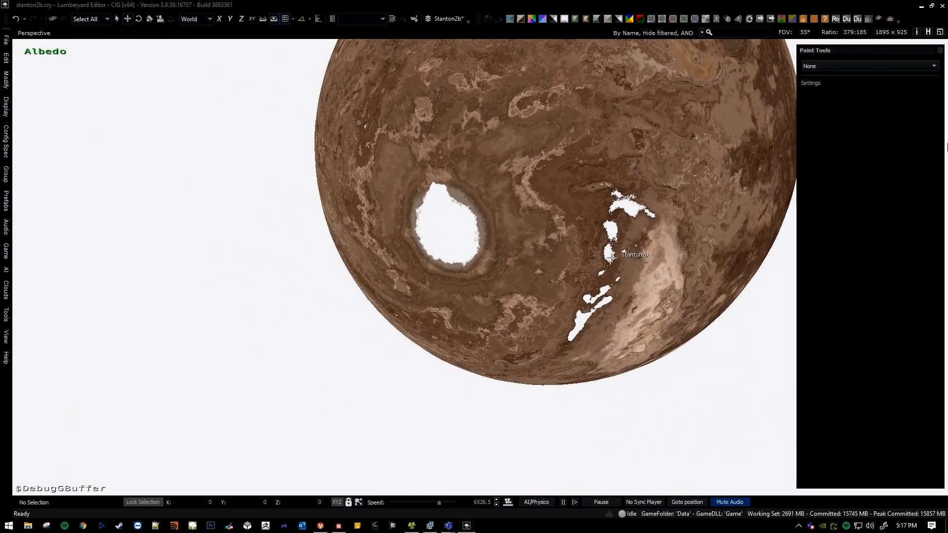
key("a")
mouse_move(587, 235)
right_mouse_down()
mouse_move(583, 242)
mouse_move(587, 232)
right_mouse_up()
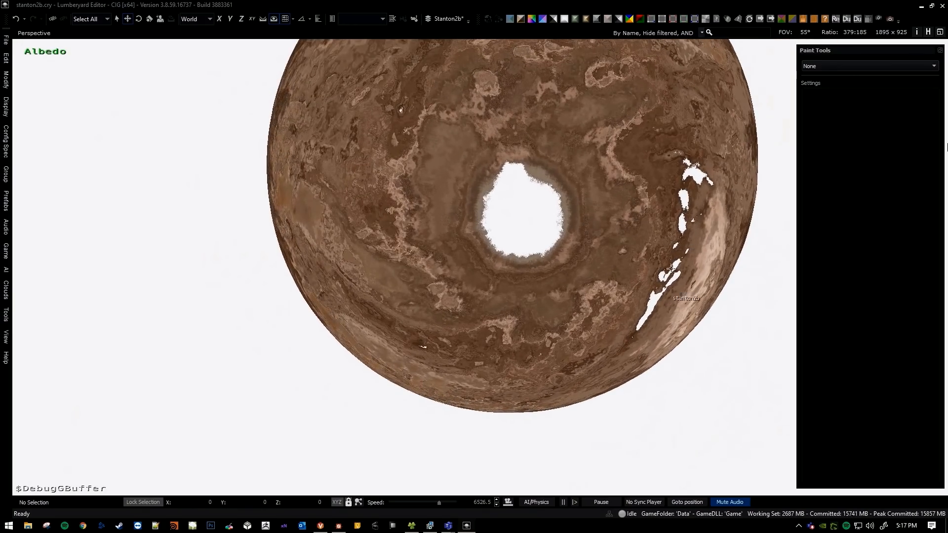
middle_click_drag(577, 222, 569, 226)
right_click_drag(516, 246, 371, 227)
Return to the rectangular test patch and activate the Deluxe paint tool.
key("e")
scroll(516, 243, "up", 5)
key("d")
key("w")
key("d")
key("d")
key("w")
left_click(870, 70)
left_click(864, 86)
Preview the radius 8 brush's coverage at the test patch's lower-right and lower-left corners and across the surrounding terrain.
mouse_move(457, 275)
right_mouse_down()
mouse_move(494, 295)
mouse_move(395, 271)
right_mouse_up()
key("s")
mouse_move(360, 245)
right_mouse_down()
mouse_move(337, 228)
mouse_move(359, 230)
right_mouse_up()
key("w")
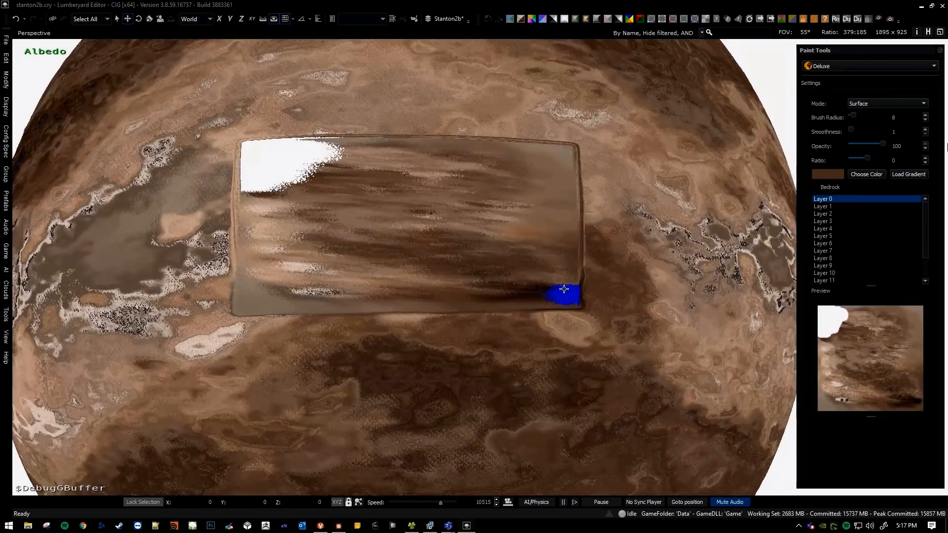
key("a")
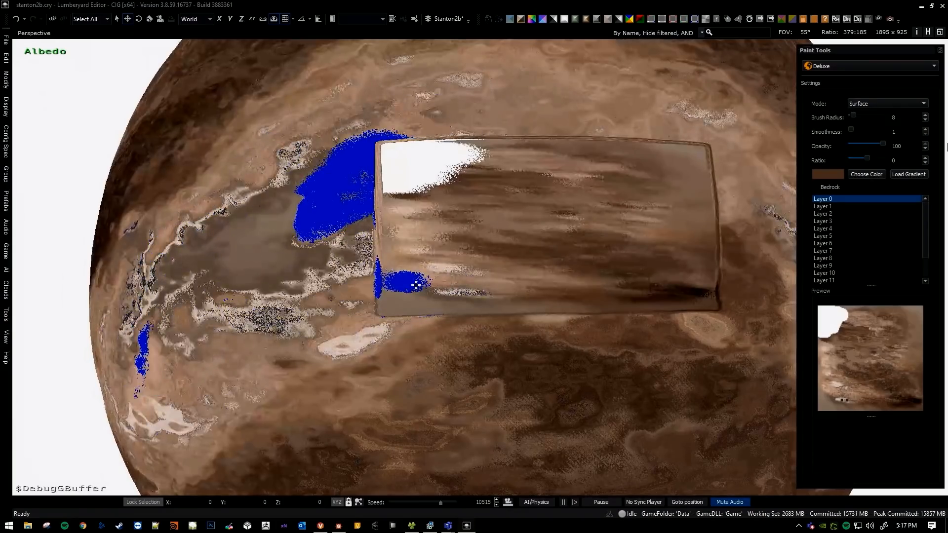
key("a")
right_click_drag(277, 236, 435, 250)
key("s")
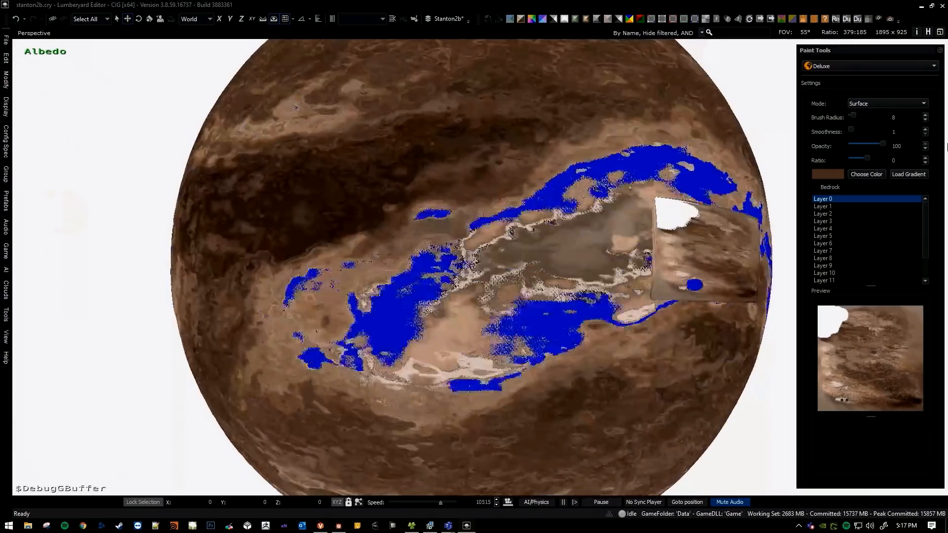
Preview Deluxe brush coverage around the test patch and terrain, reducing the brush radius to 4.
middle_click_drag(568, 244, 562, 237)
key("d")
key("w")
mouse_move(361, 280)
right_mouse_down()
mouse_move(474, 269)
mouse_move(361, 281)
right_mouse_up()
key("s")
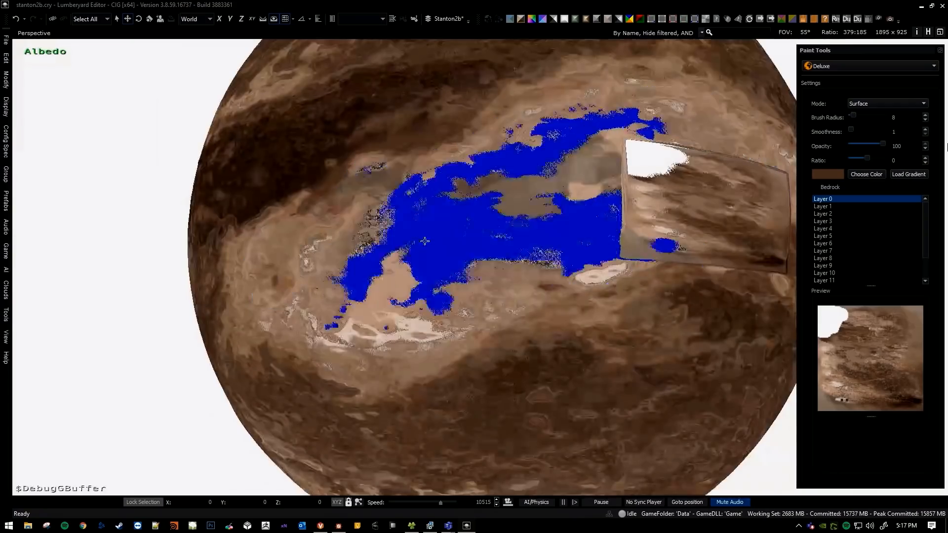
key("bracketleft")
key("bracketleft")
key("bracketleft")
key("bracketleft")
key("bracketleft")
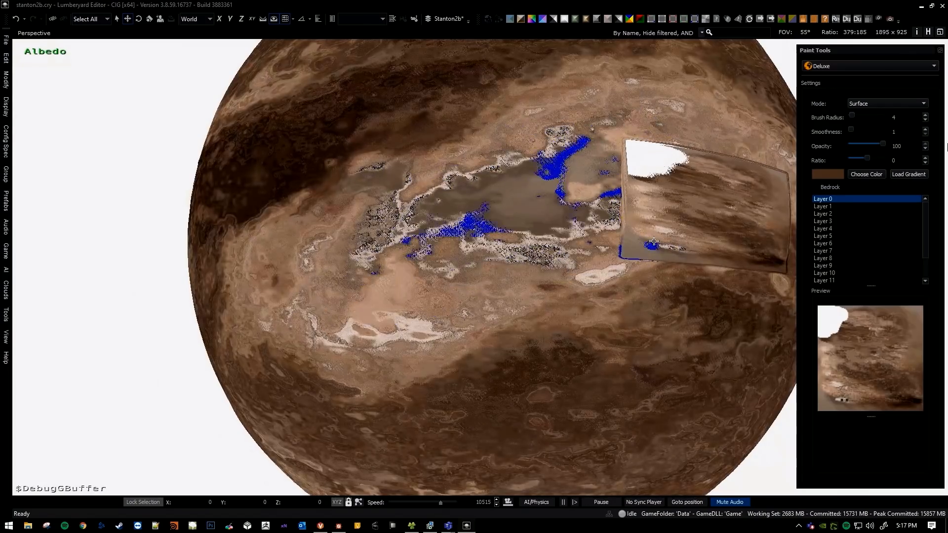
Paint thin brown lines over the lower-left area of the test patch with a radius 1 brush.
middle_click_drag(643, 242, 650, 244)
scroll(662, 243, "up", 5)
scroll(601, 251, "down", 7)
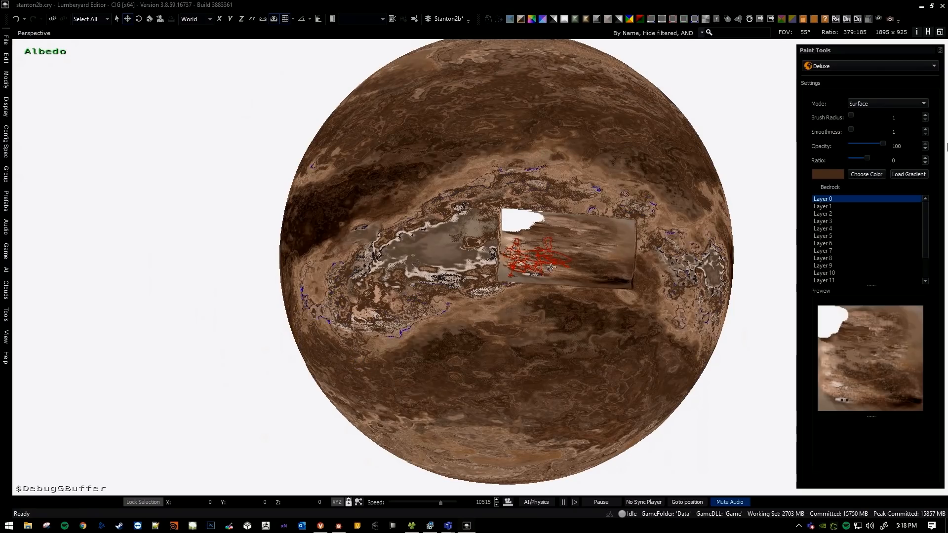
left_click_drag(551, 268, 558, 274)
scroll(530, 266, "up", 10)
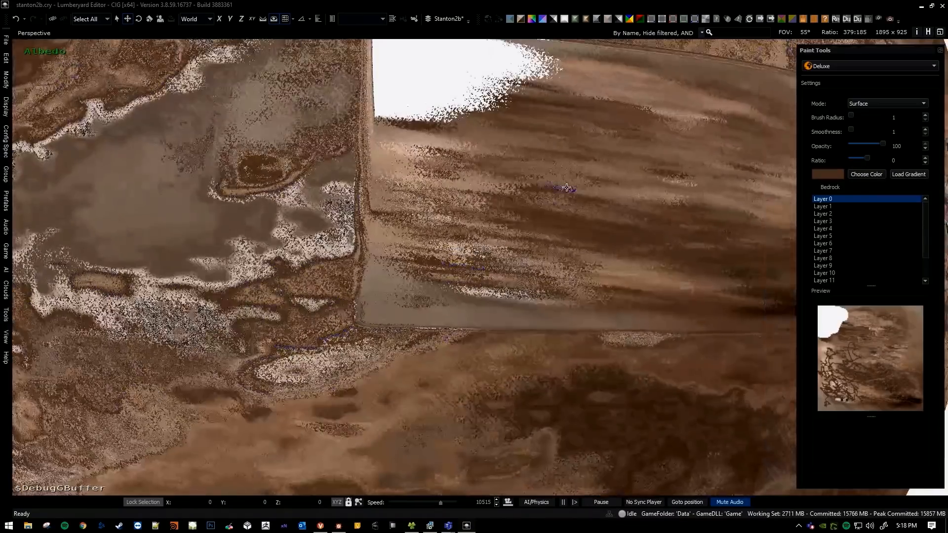
Examine the thin brown lines across the surrounding terrain and undo them.
key("s")
key("a")
right_click_drag(390, 235, 414, 260)
key("d")
key("s")
key("d")
right_click_drag(530, 240, 439, 225)
key("d")
key("ctrl+z")
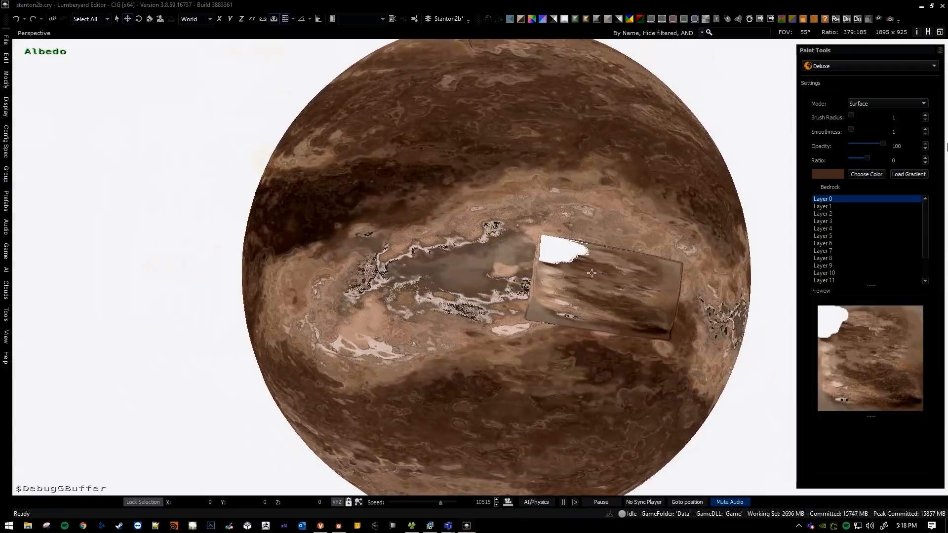
Compare the two grayscale climate map views with the coloured surface at the test patch, and leave the paint tool.
key("1")
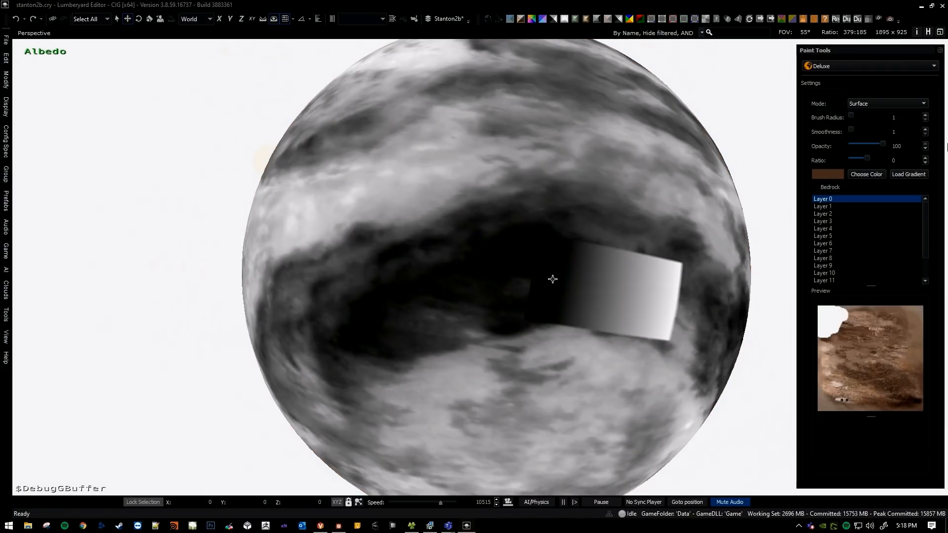
key("1")
key("2")
key("2")
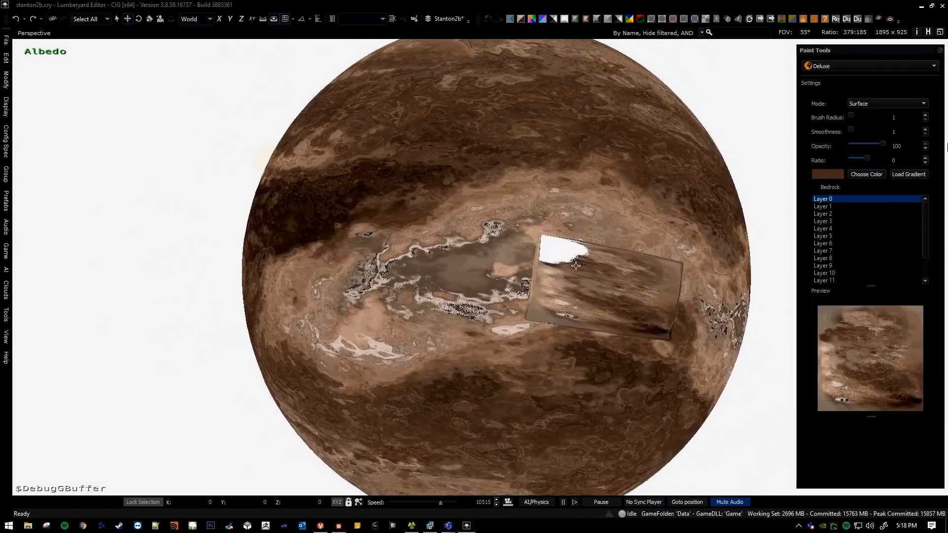
right_click_drag(535, 289, 486, 221)
key("Escape")
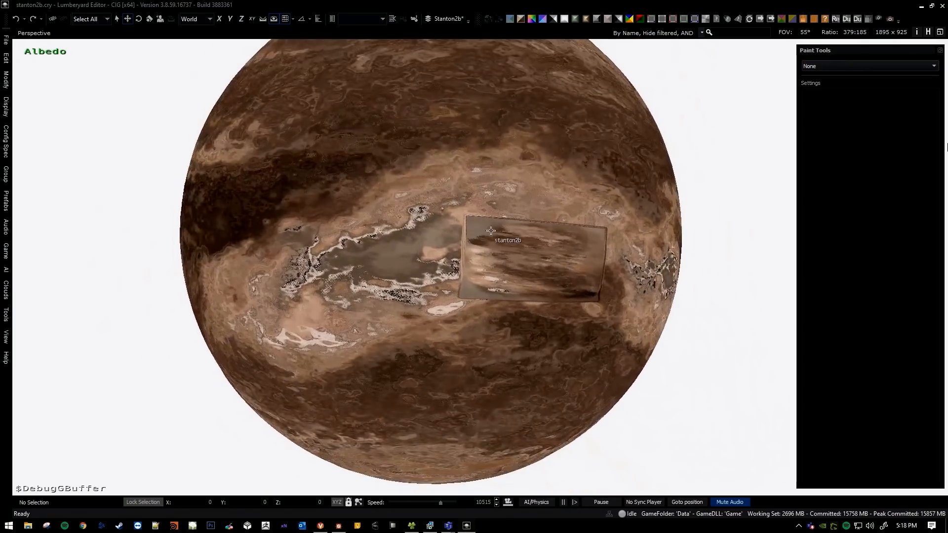
Paint the test patch's upper-left corner near-white (#fefefe) using the Deluxe brush with radius 9.
mouse_move(442, 209)
middle_mouse_down("alt")
mouse_move(483, 270)
mouse_move(452, 217)
mouse_move(443, 220)
middle_mouse_up("alt")
left_click(827, 66)
left_click(830, 85)
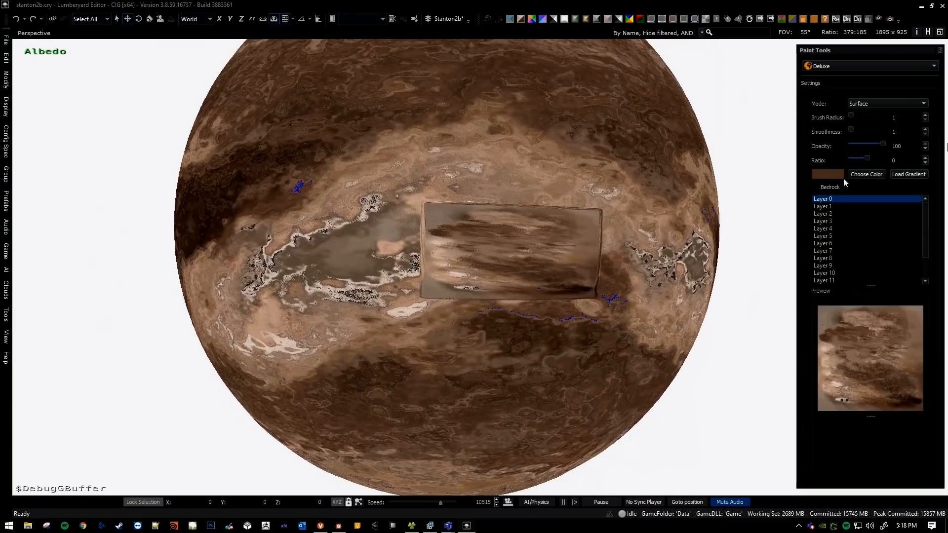
left_click(850, 174)
left_click(542, 268)
left_click_drag(590, 236, 593, 176)
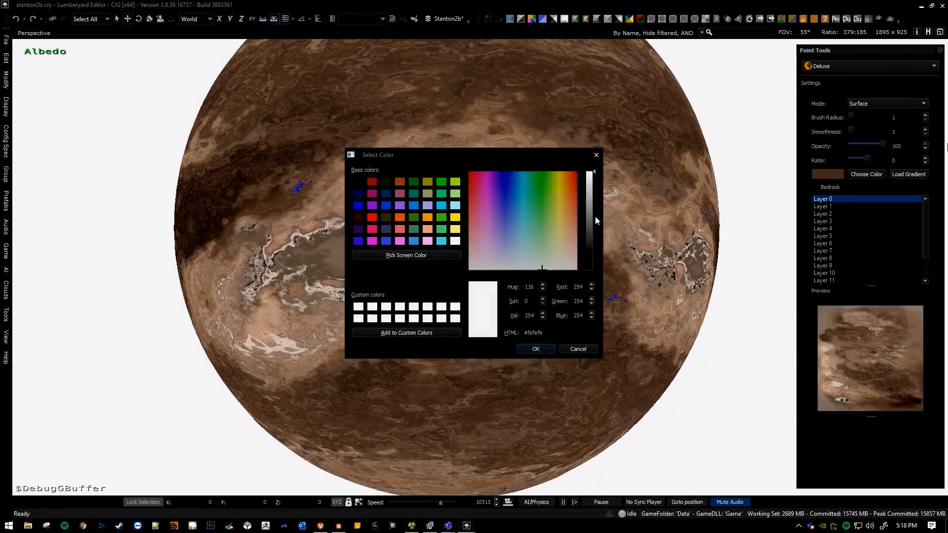
left_click(549, 348)
mouse_move(437, 230)
left_mouse_down()
mouse_move(477, 214)
mouse_move(462, 216)
left_mouse_up()
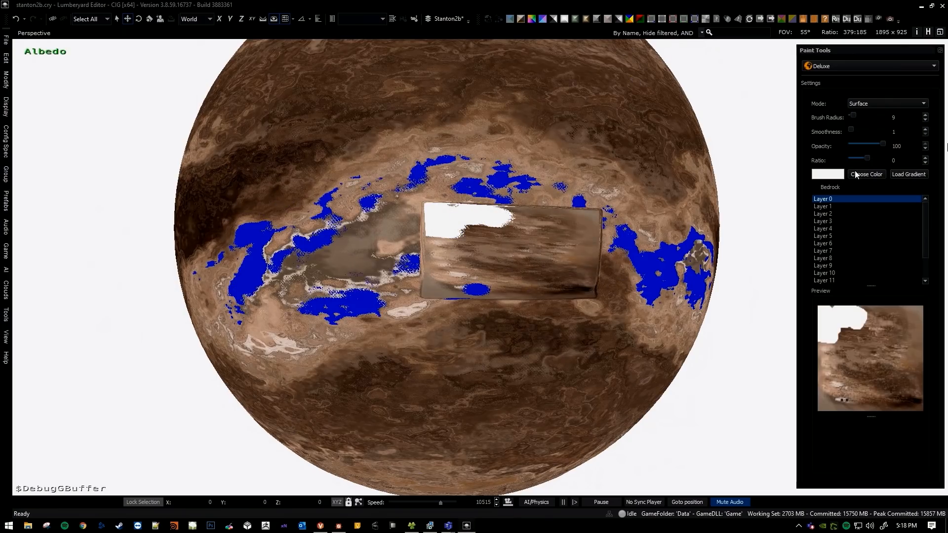
Set the paint colour to near-black (#0c0d0c) and paint the test patch's lower-left corner.
left_click(855, 171)
left_click(510, 255)
left_click(591, 263)
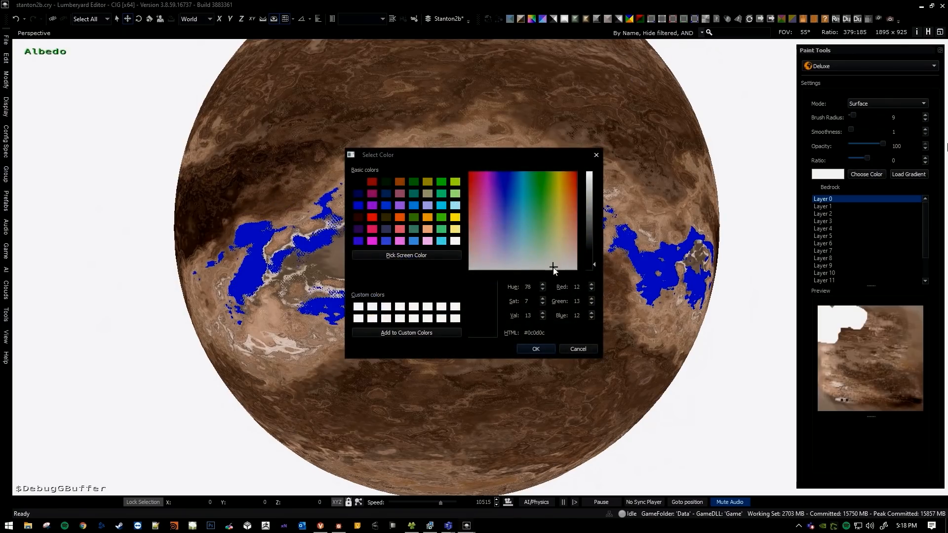
left_click(547, 348)
left_click_drag(442, 283, 451, 290)
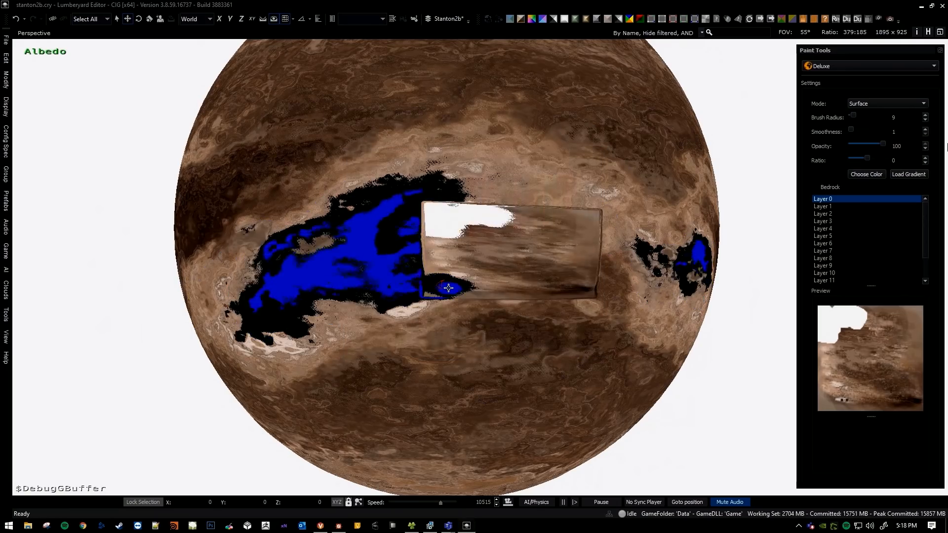
Leave the paint tool and orbit around the planet to examine where the black paint was distributed.
key("a")
mouse_move(339, 262)
right_mouse_down()
mouse_move(504, 291)
mouse_move(464, 316)
right_mouse_up()
key("Escape")
key("a")
key("w")
mouse_move(356, 269)
right_mouse_down()
mouse_move(415, 278)
mouse_move(403, 264)
mouse_move(406, 314)
mouse_move(459, 272)
mouse_move(499, 279)
mouse_move(521, 323)
right_mouse_up()
key("a")
key("s")
key("a")
key("w")
key("a")
key("w")
key("s")
key("e")
right_click_drag(523, 270, 416, 271)
key("q")
key("s")
right_click_drag(524, 229, 575, 242)
key("q")
key("d")
key("s")
key("a")
key("w")
key("a")
right_click_drag(513, 237, 489, 236)
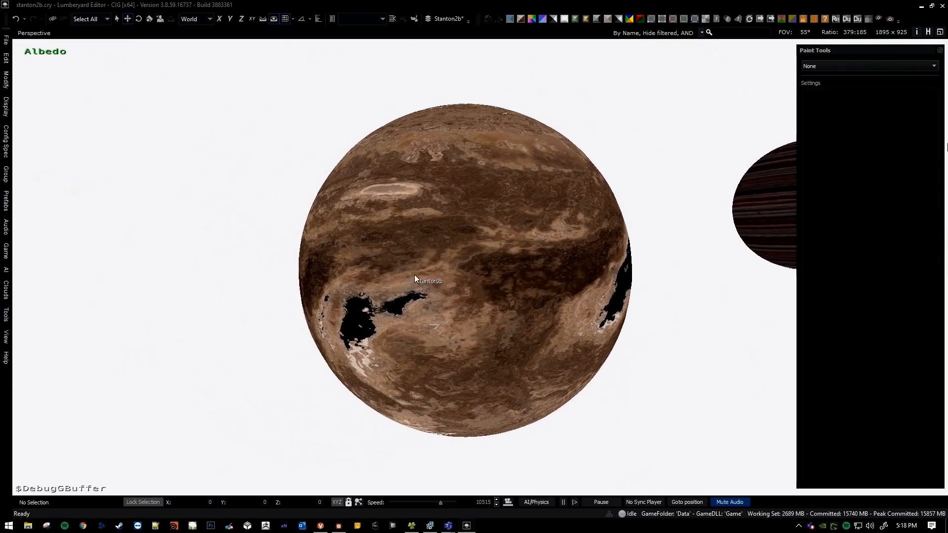
Tilt the planet toward its pole, activate the Deluxe tool and preview brush coverage across the upper hemisphere.
middle_click_drag(421, 289, 424, 346)
right_click_drag(421, 288, 402, 326)
middle_click_drag(421, 289, 370, 336)
right_click_drag(421, 289, 361, 326)
middle_click_drag(421, 289, 406, 304)
left_click(836, 89)
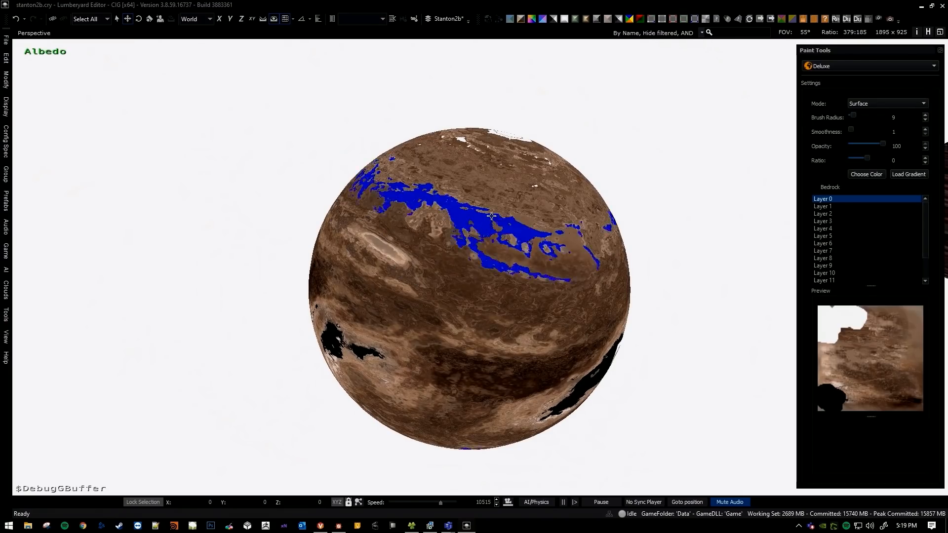
middle_click_drag(447, 255, 486, 249)
right_click_drag(447, 255, 487, 237)
middle_click_drag(447, 254, 474, 197)
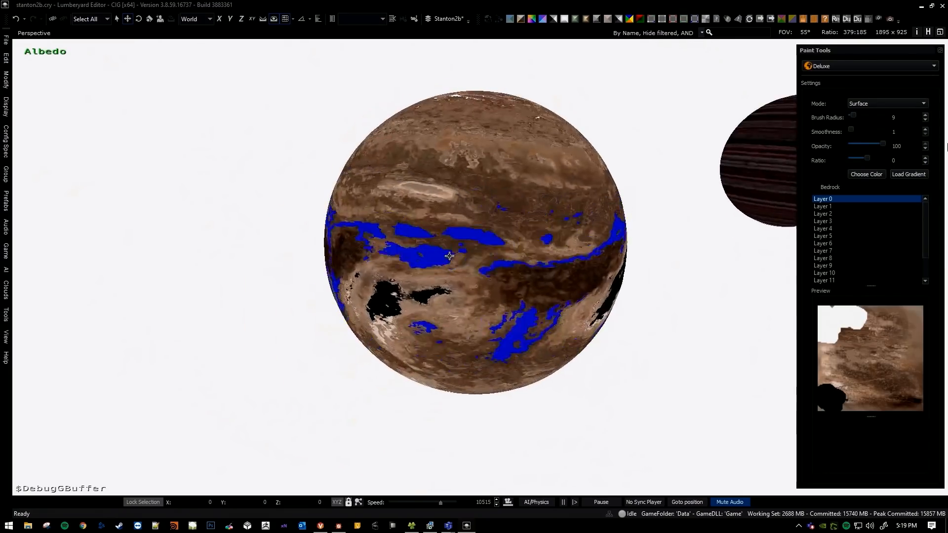
middle_click_drag(482, 148, 474, 197)
right_click_drag(482, 148, 465, 198)
middle_click_drag(481, 147, 474, 173)
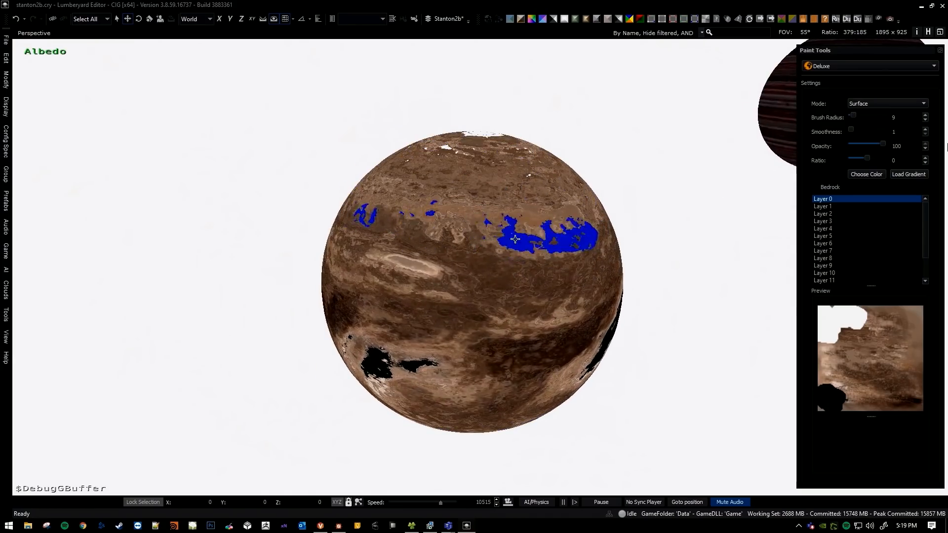
scroll(508, 242, "up", 5)
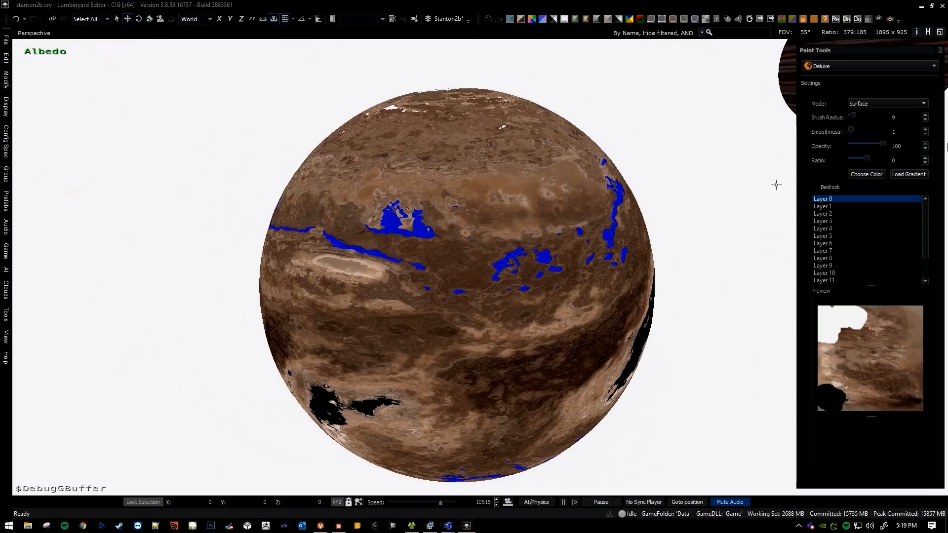
Choose a green paint colour and paint a wide band around the planet's upper hemisphere.
left_click(861, 173)
left_click_drag(552, 211, 538, 233)
left_click(537, 345)
mouse_move(460, 202)
left_mouse_down()
mouse_move(452, 209)
mouse_move(444, 198)
mouse_move(440, 212)
left_mouse_up()
key("a")
right_click_drag(431, 244, 465, 243)
middle_click_drag(376, 217, 352, 242)
key("w")
right_click_drag(352, 242, 346, 267)
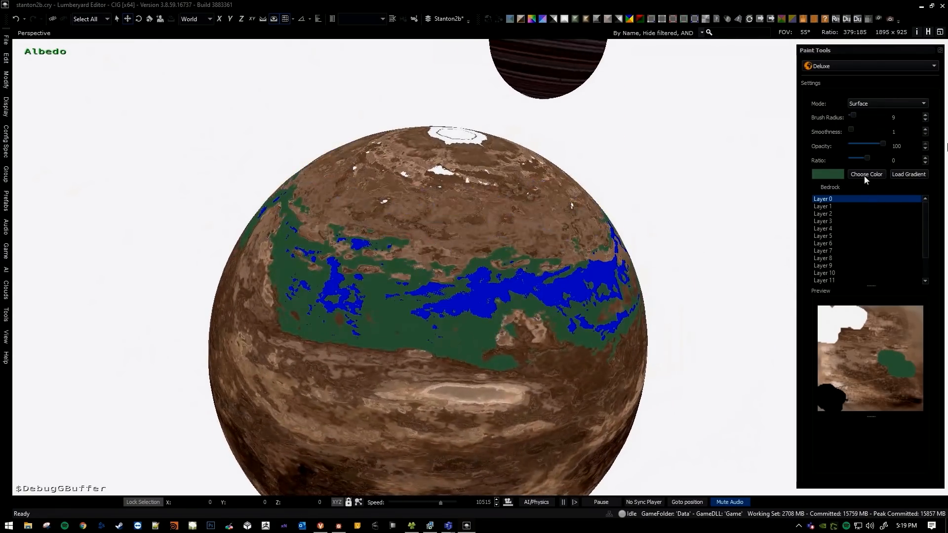
Darken the paint colour to dark green (#2f4d33) and paint the region between the green band and the pole.
left_click(866, 175)
left_click_drag(591, 235, 591, 240)
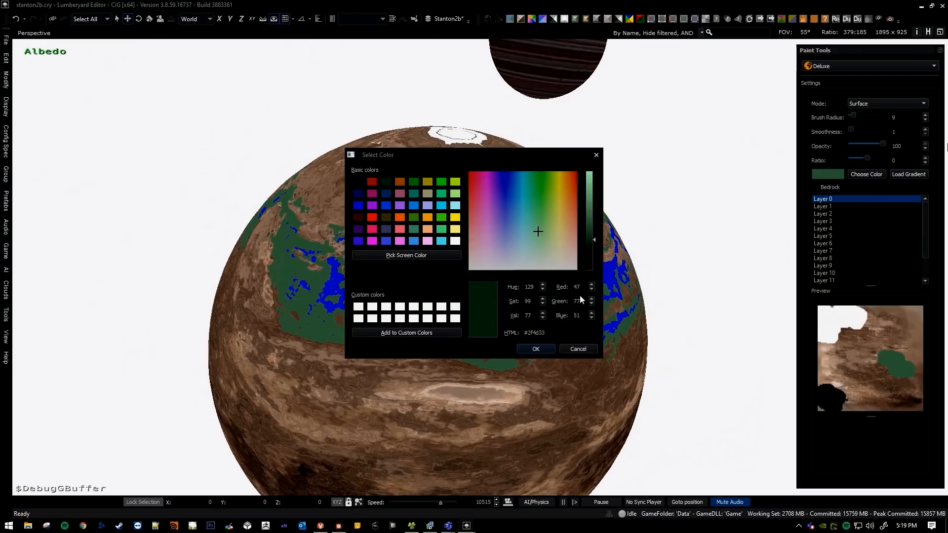
left_click(535, 349)
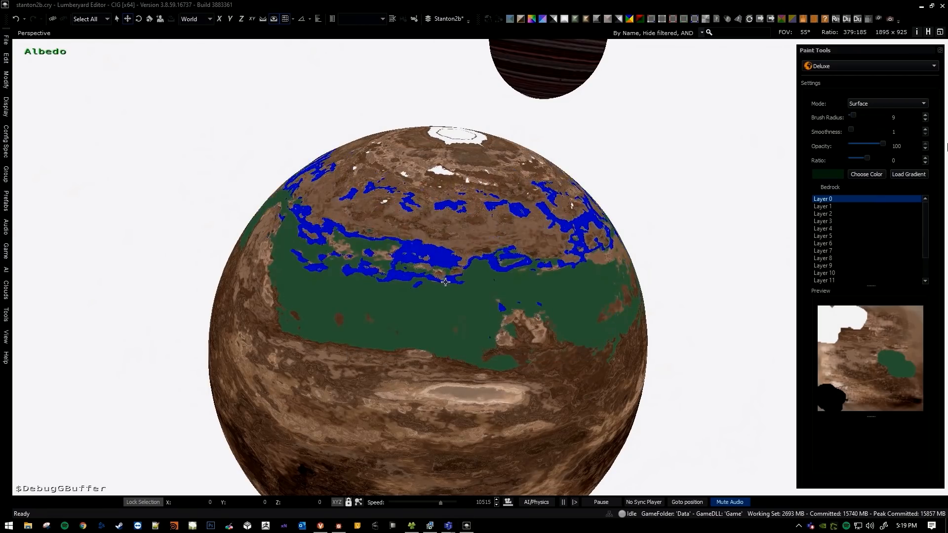
left_click_drag(472, 252, 469, 247)
key("a")
mouse_move(469, 247)
right_mouse_down()
mouse_move(406, 258)
mouse_move(475, 217)
mouse_move(559, 190)
mouse_move(608, 207)
mouse_move(531, 241)
right_mouse_up()
left_click(407, 232)
Leave the paint tool and fly around the planet to examine the green and dark green bands.
key("a")
key("Escape")
key("s")
key("e")
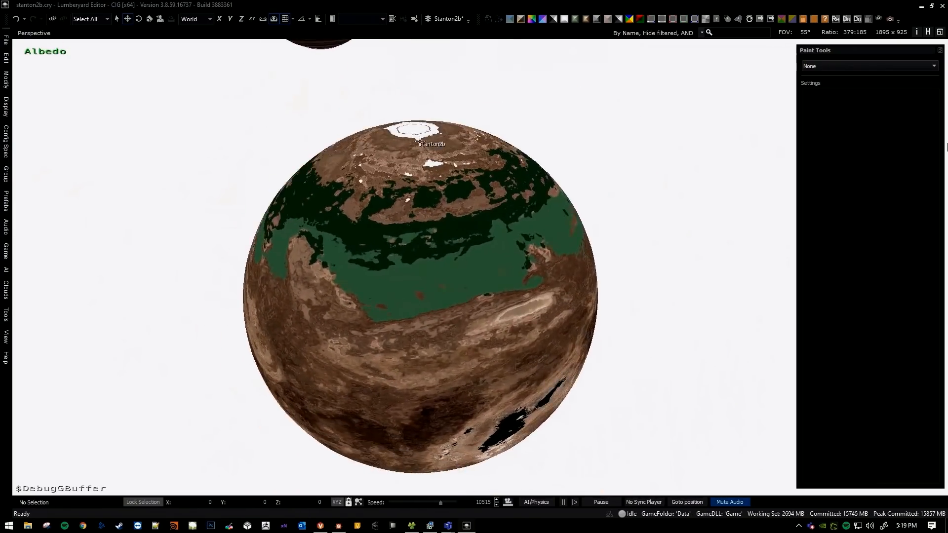
key("q")
right_click_drag(462, 257, 475, 278)
key("s")
key("e")
key("w")
key("a")
key("e")
key("w")
key("a")
key("w")
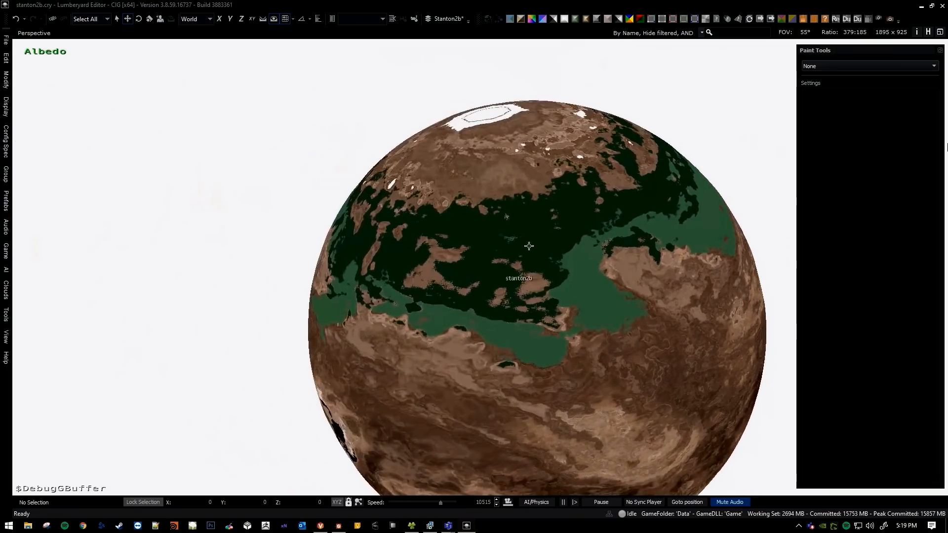
right_click_drag(533, 239, 544, 251)
key("d")
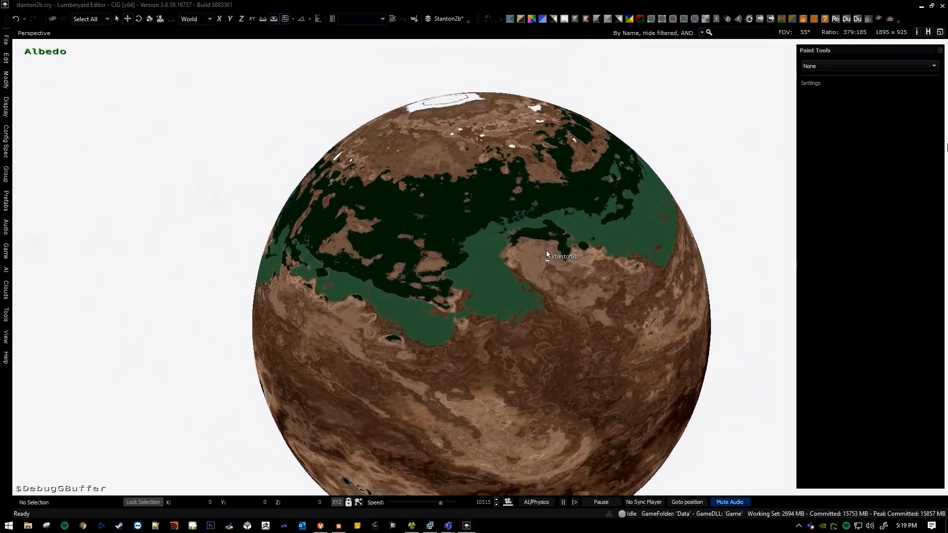
Switch to Substance Designer to examine the two Blend nodes' climate maps, and return to the painted planet in Lumberyard Editor.
key("alt+Tab")
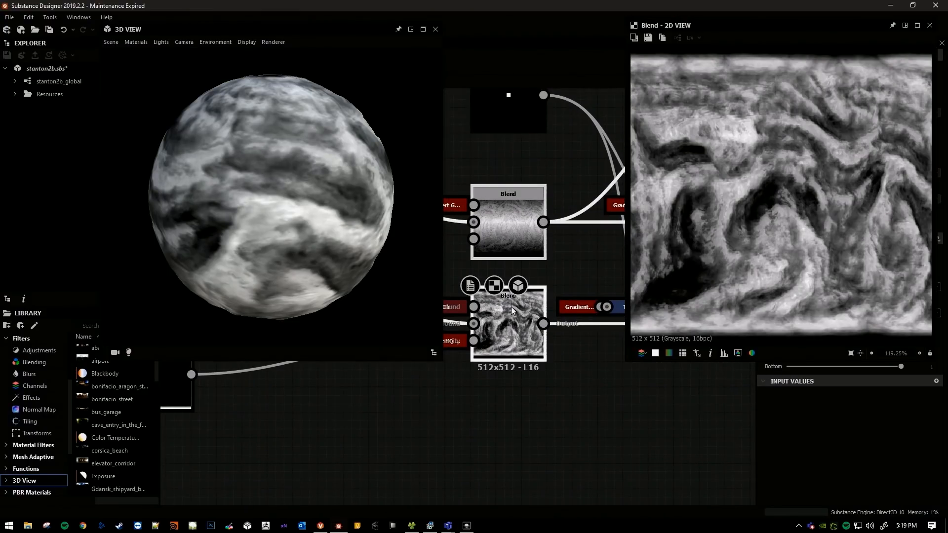
middle_click_drag(512, 307, 522, 310)
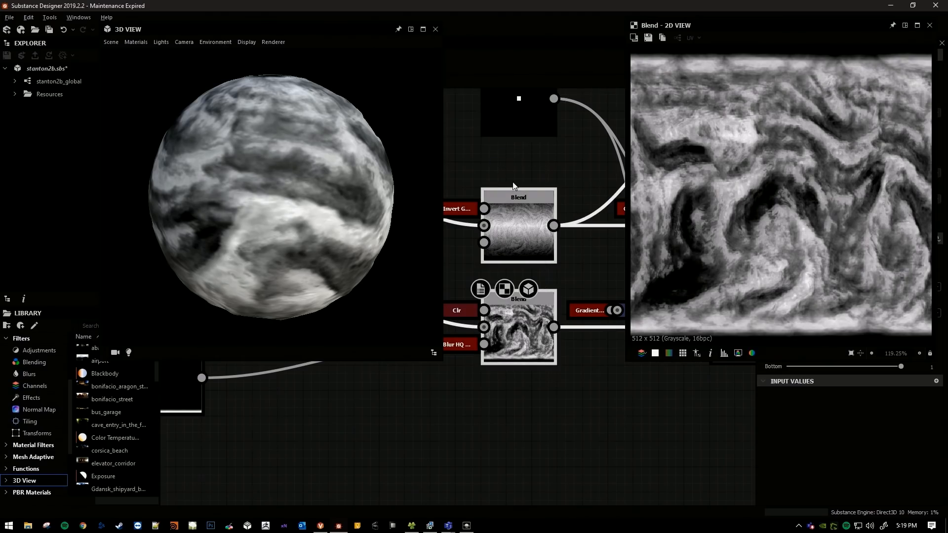
key("alt+Tab")
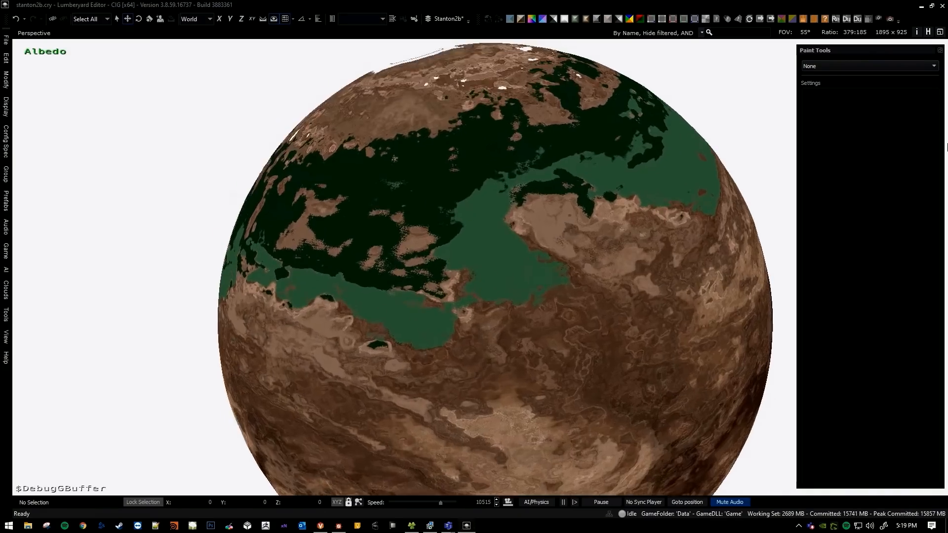
mouse_move(522, 262)
right_mouse_down()
mouse_move(499, 242)
mouse_move(523, 262)
right_mouse_up()
key("s")
middle_click_drag(523, 251, 568, 256, "alt")
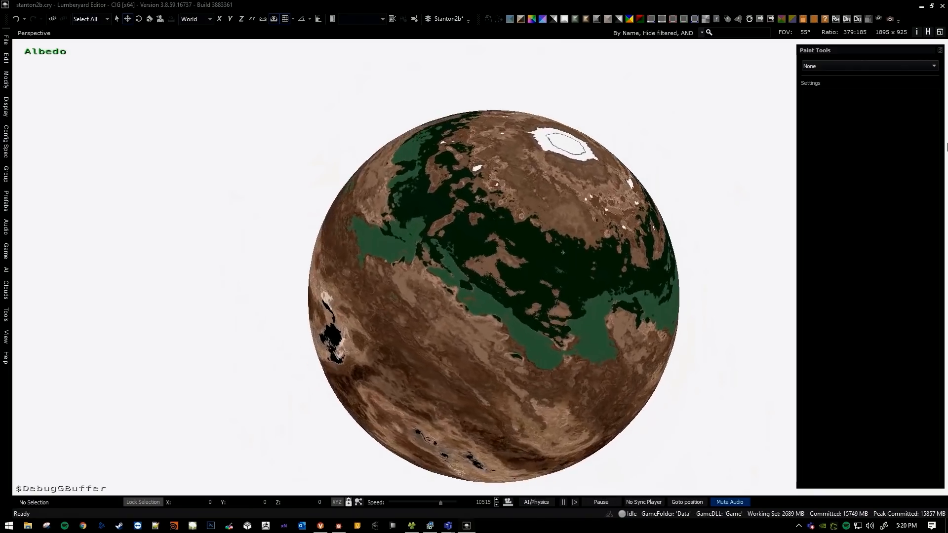
right_click_drag(518, 252, 540, 258)
key("w")
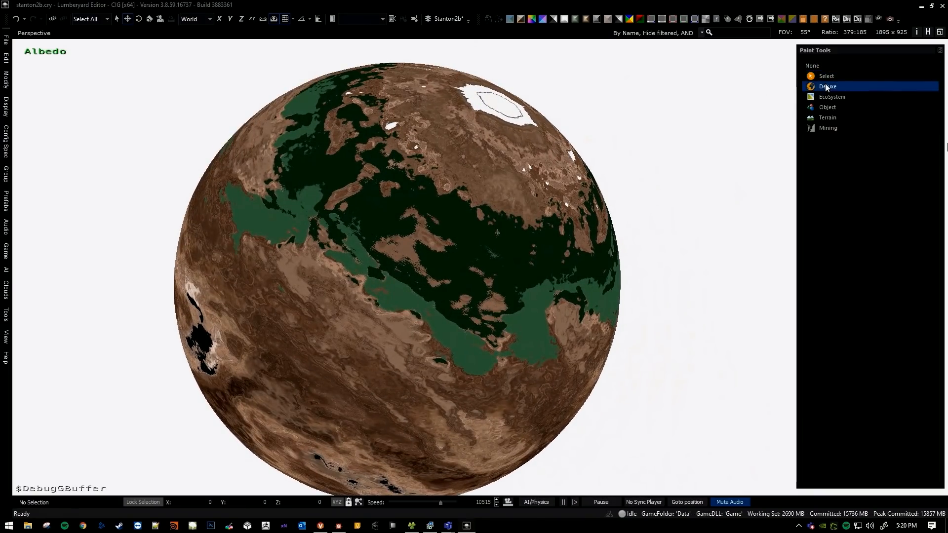
Preview the Deluxe brush's coverage at radius 5 on the brown terrain beside the green band, and leave the tool.
left_click(828, 86)
key("bracketleft")
key("bracketleft")
key("bracketleft")
key("bracketleft")
mouse_move(442, 250)
middle_mouse_down("alt")
mouse_move(455, 252)
mouse_move(437, 251)
middle_mouse_up("alt")
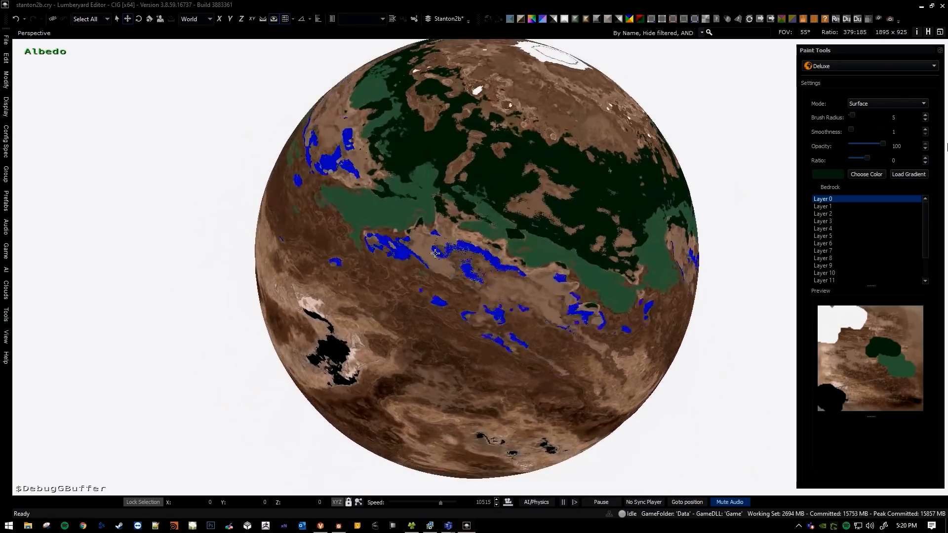
mouse_move(480, 224)
right_mouse_down()
mouse_move(489, 219)
mouse_move(477, 220)
right_mouse_up()
key("d")
key("Escape")
key("a")
right_click_drag(494, 153, 490, 162)
Review the Blend climate maps again in Substance Designer, and return to Lumberyard Editor to view the planet's white polar cap.
key("alt+Tab")
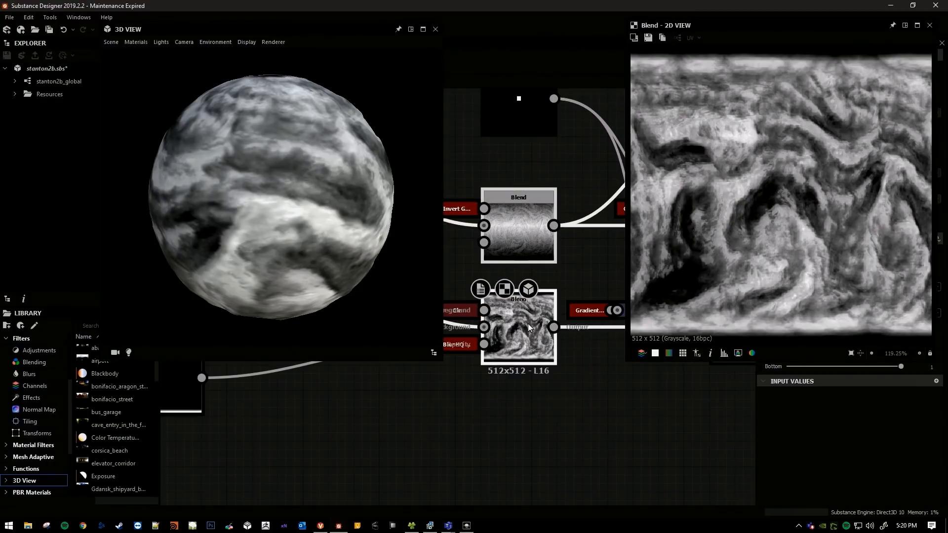
left_click_drag(496, 167, 504, 218)
key("alt+Tab")
key("a")
mouse_move(466, 213)
right_mouse_down()
mouse_move(467, 200)
mouse_move(480, 203)
mouse_move(462, 216)
mouse_move(486, 223)
mouse_move(480, 212)
right_mouse_up()
key("a")
key("a")
key("s")
key("w")
key("w")
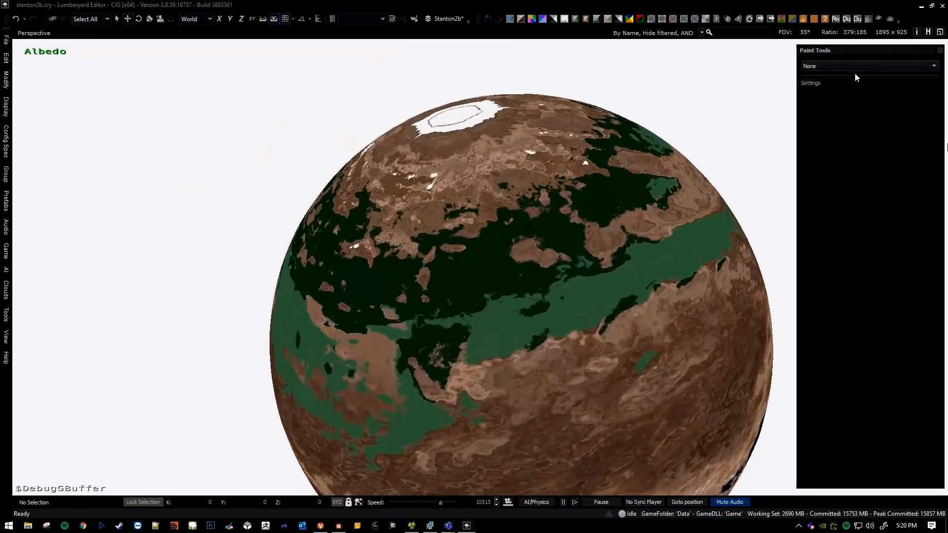
Activate the Deluxe paint tool near the polar cap and set the paint colour to grey (#7d7d7d).
left_click(828, 86)
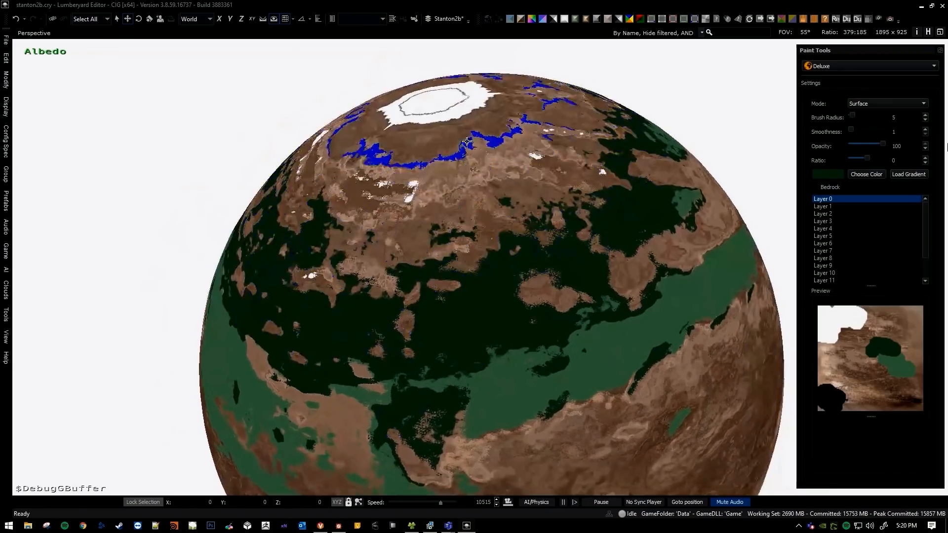
key("s")
key("a")
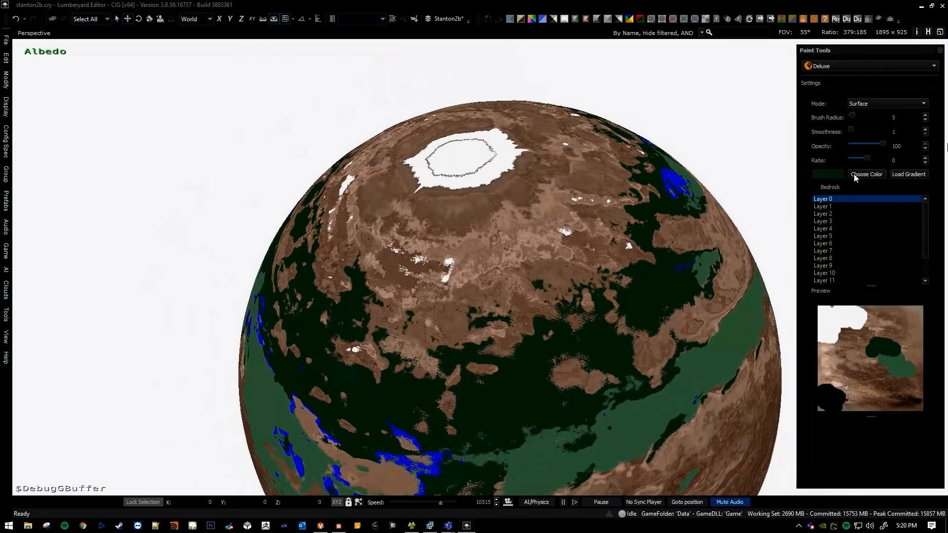
left_click(852, 175)
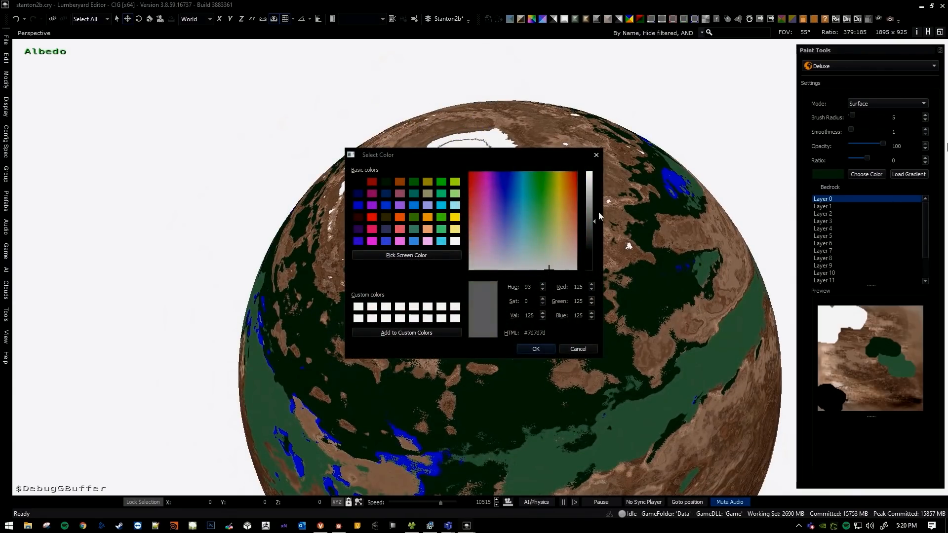
left_click(536, 348)
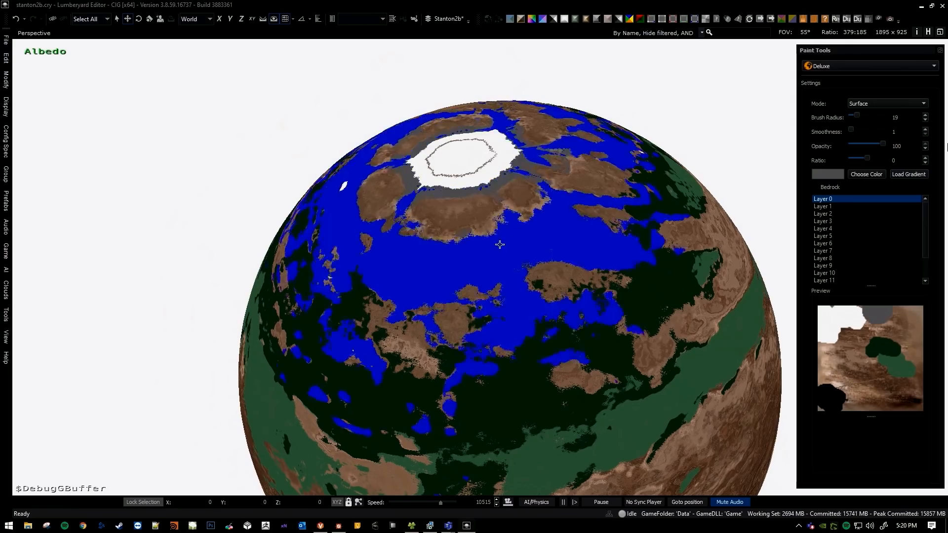
Set the paint colour to a lighter grey and paint the terrain around the white polar cap at brush radius 19.
left_click(855, 175)
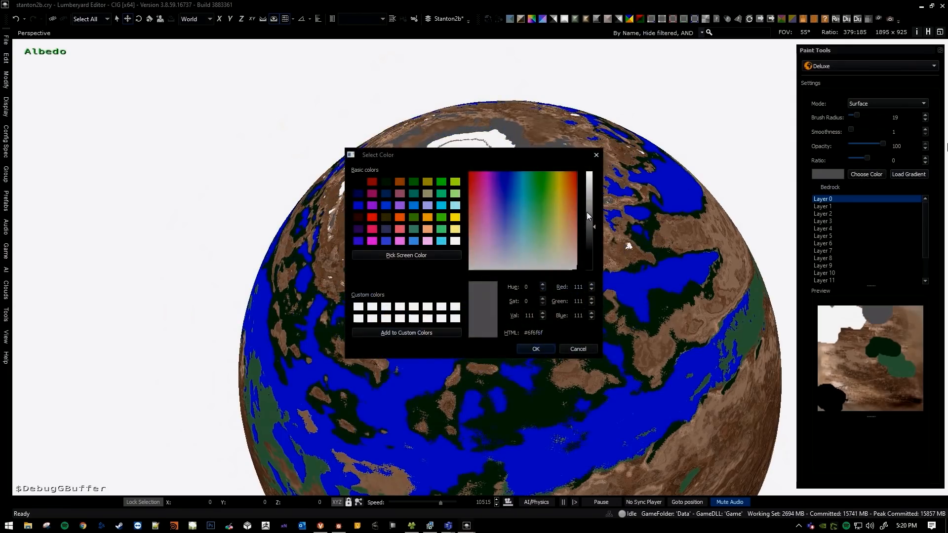
left_click(536, 348)
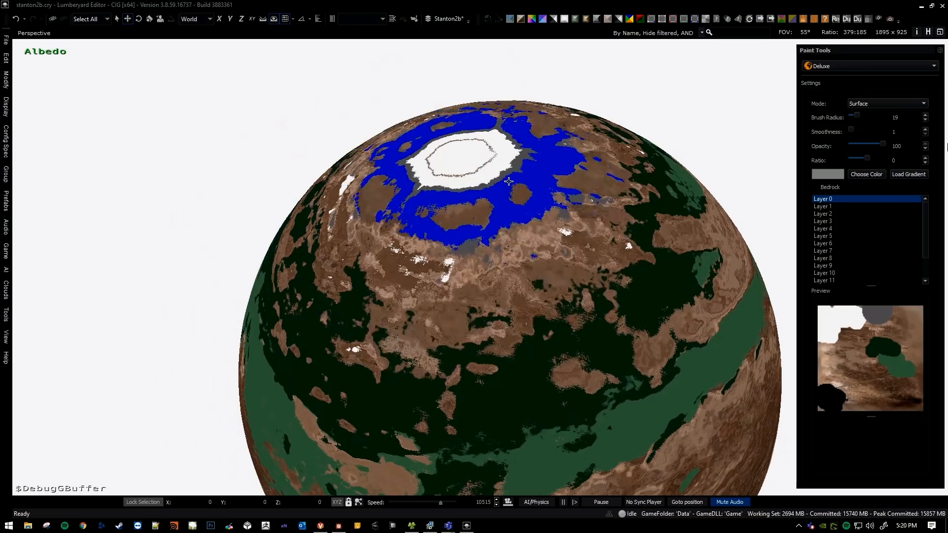
key("bracketleft")
key("bracketleft")
key("bracketleft")
key("bracketleft")
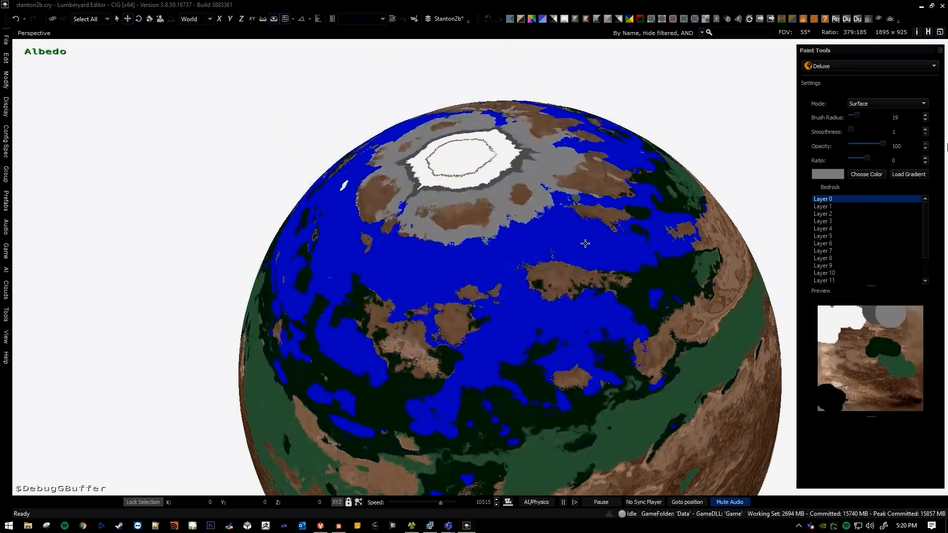
Leave the paint tool and examine the grey, dark green and green bands from farther out.
key("Escape")
mouse_move(595, 249)
right_mouse_down()
mouse_move(511, 173)
mouse_move(482, 211)
mouse_move(947, 148)
right_mouse_up()
key("w")
scroll(482, 211, "down", 3)
key("a")
key("s")
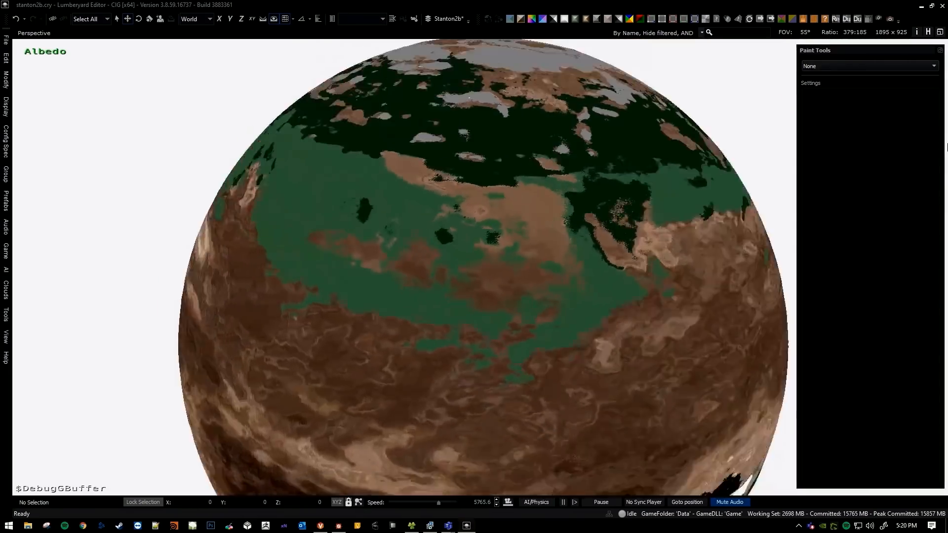
key("d")
Return to the polar cap, activate the Deluxe paint tool at radius 15, and sample white as the paint colour.
key("d")
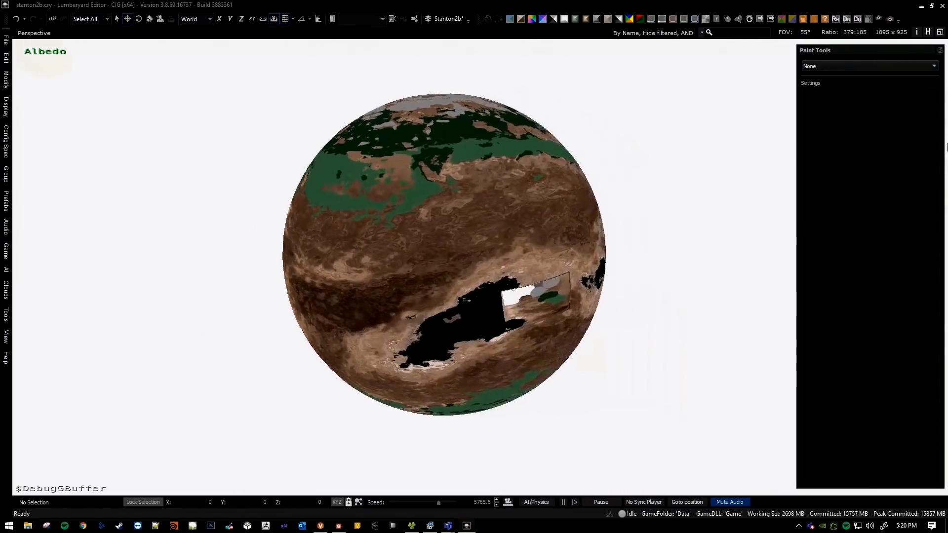
scroll(947, 147, "up", 3)
key("a")
mouse_move(479, 219)
right_mouse_down()
mouse_move(442, 196)
mouse_move(429, 205)
mouse_move(464, 226)
mouse_move(480, 208)
mouse_move(488, 214)
mouse_move(478, 194)
mouse_move(482, 201)
right_mouse_up()
key("d")
key("w")
key("d")
key("w")
key("a")
key("d")
key("s")
key("w")
left_click(825, 86)
left_click(846, 317)
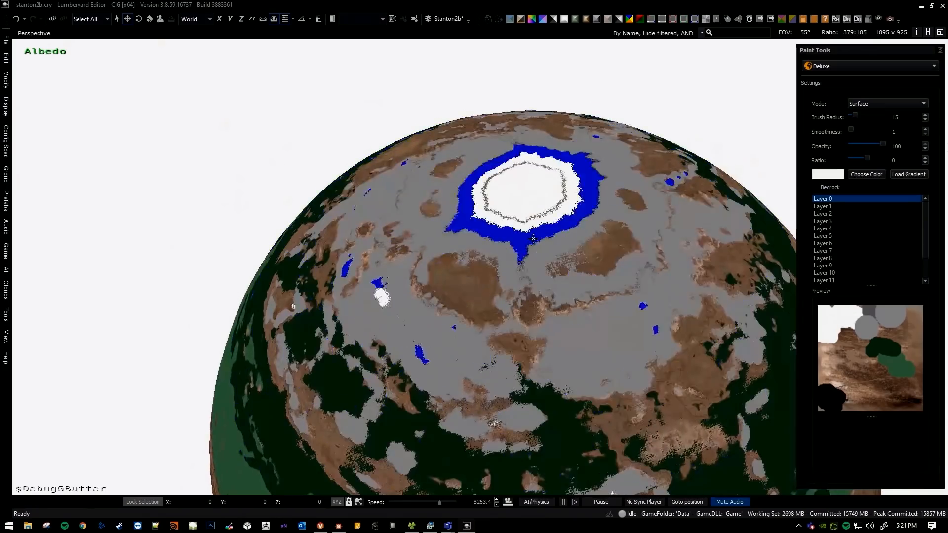
Paint white over the grey area around the polar cap, and leave the paint tool.
left_click(532, 265)
key("s")
right_click_drag(532, 264, 548, 311)
key("Escape")
Examine the painted polar region and the green bands below it from several angles.
key("w")
right_click_drag(475, 247, 524, 188)
key("a")
key("s")
key("d")
key("d")
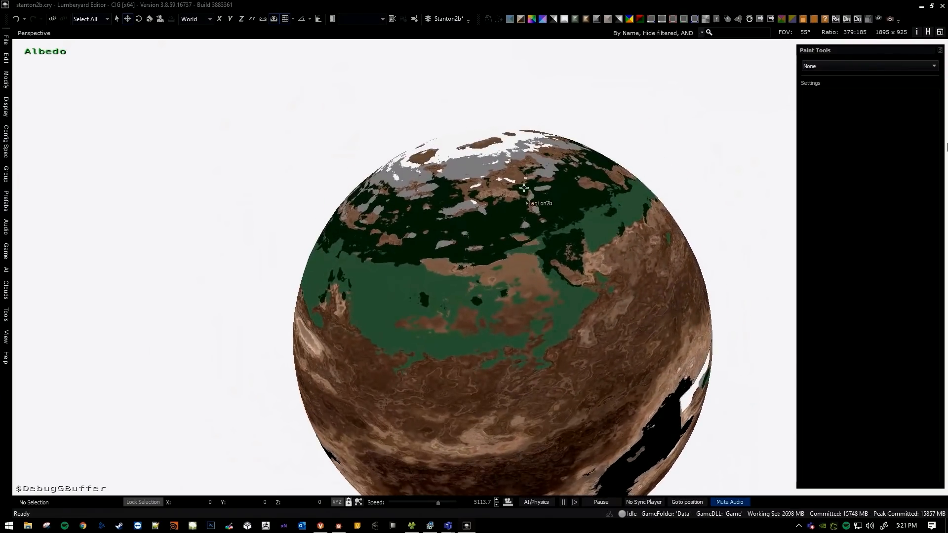
key("w")
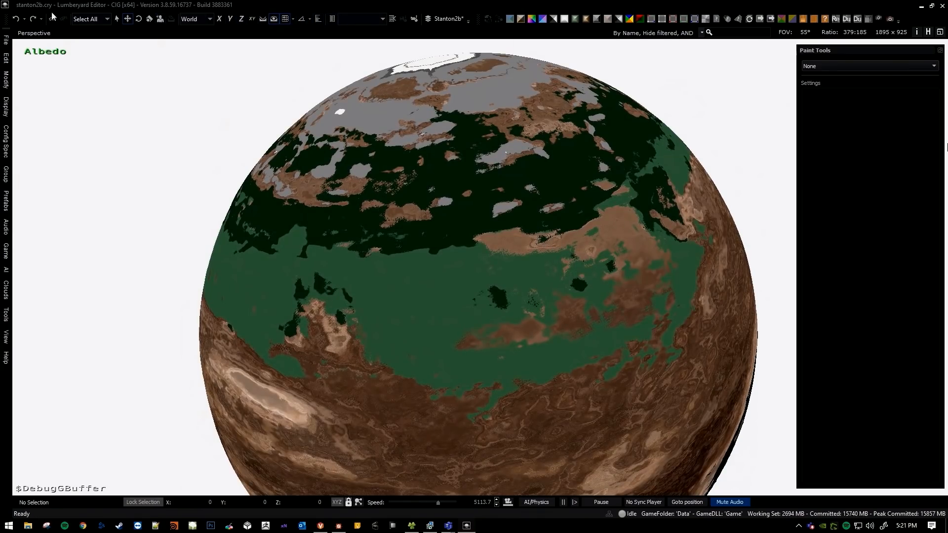
Redo the white painting around the pole and orbit to the other side of the planet to check it.
left_click(34, 21)
key("a")
right_click_drag(420, 261, 473, 267)
middle_click_drag(473, 267, 465, 246)
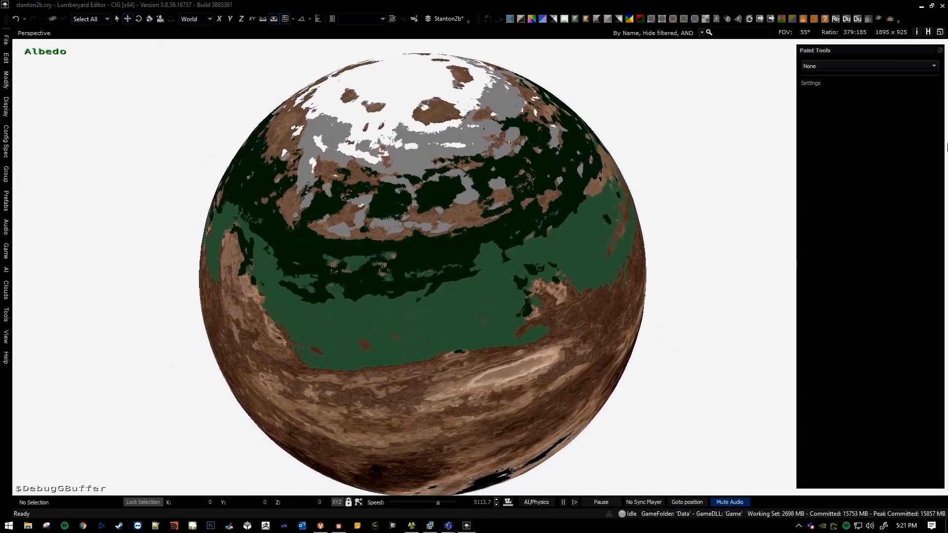
right_click_drag(465, 245, 459, 208)
middle_click_drag(450, 292, 470, 260)
right_click_drag(471, 260, 550, 306)
key("a")
key("s")
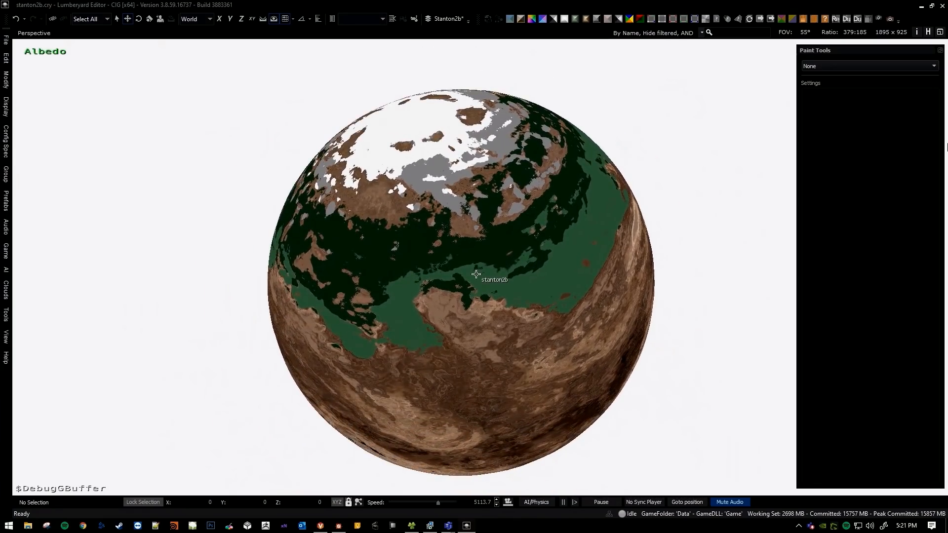
Activate the Deluxe tool, preview its coverage at radius 15 over the green bands, and reduce the brush radius to 2.
key("w")
mouse_move(475, 237)
right_mouse_down()
mouse_move(466, 221)
mouse_move(477, 220)
right_mouse_up()
left_click(820, 86)
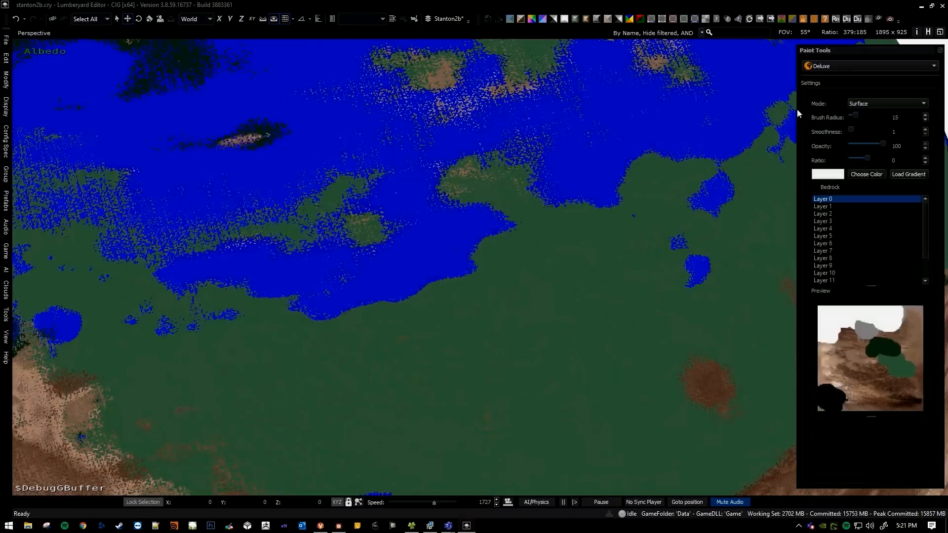
key("s")
key("s")
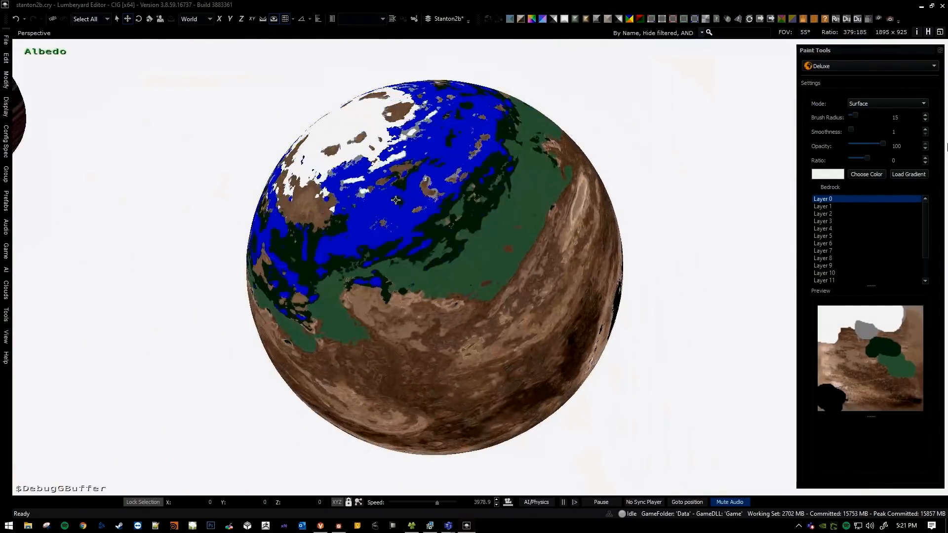
key("w")
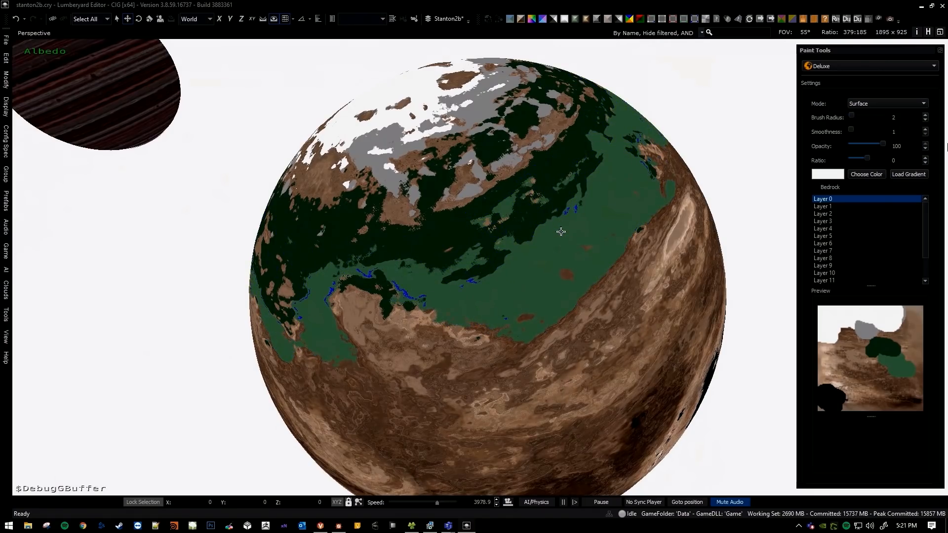
right_click_drag(561, 231, 618, 228)
key("w")
key("s")
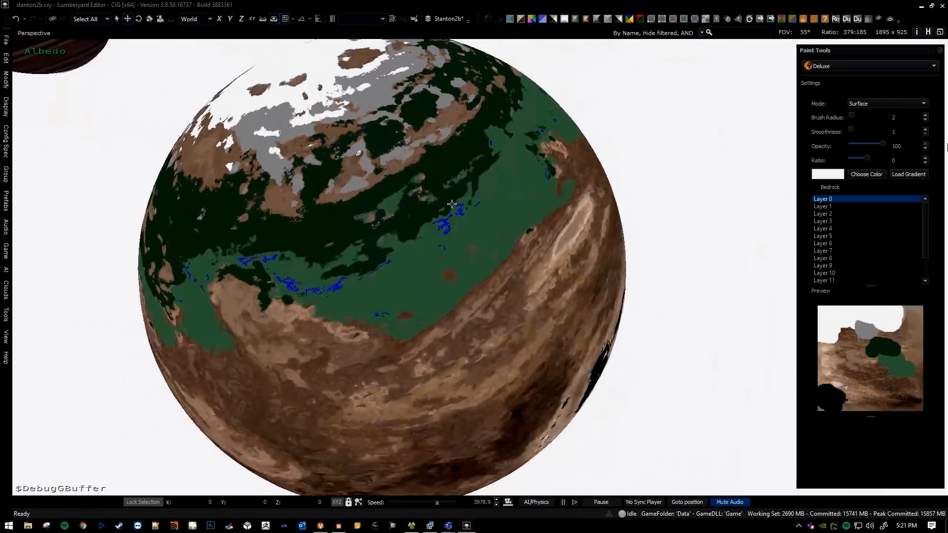
Paint small white patches at radius 2 along the grey fringe of the snow cap.
right_click_drag(453, 206, 430, 198)
right_click_drag(438, 407, 466, 198)
key("w")
right_click_drag(398, 229, 438, 174)
key("w")
key("s")
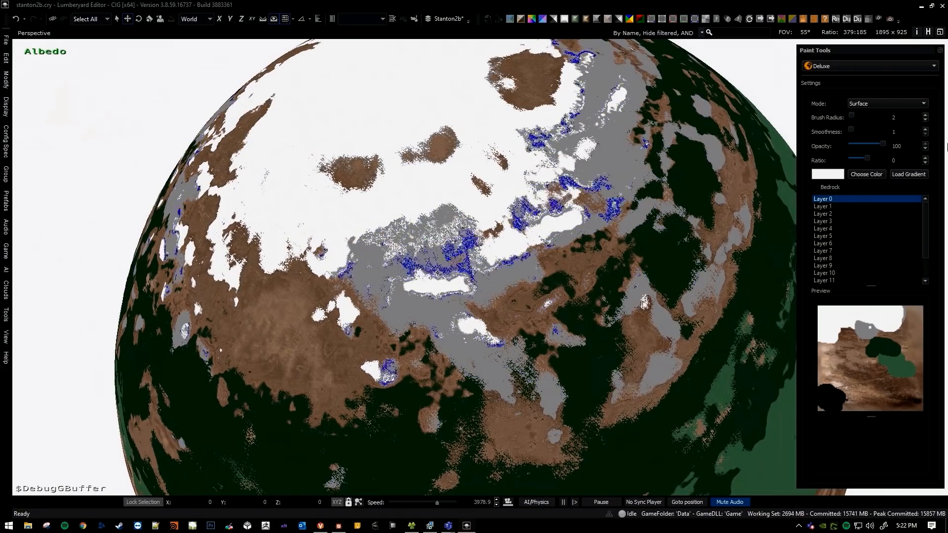
right_click_drag(439, 269, 471, 260)
right_click_drag(473, 221, 554, 182)
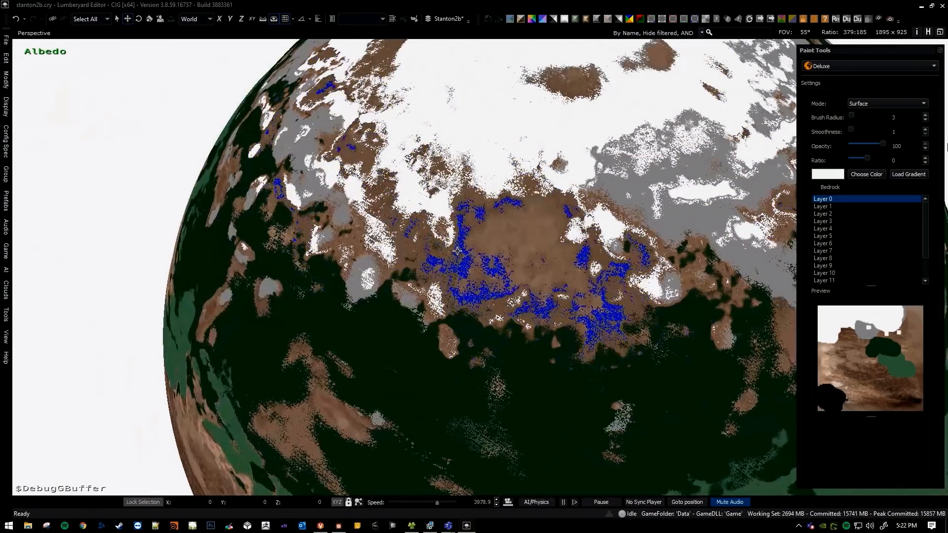
Paint white at radius 3 over the brown and grey terrain bordering the snow cap's dark green band.
right_click_drag(509, 273, 456, 227)
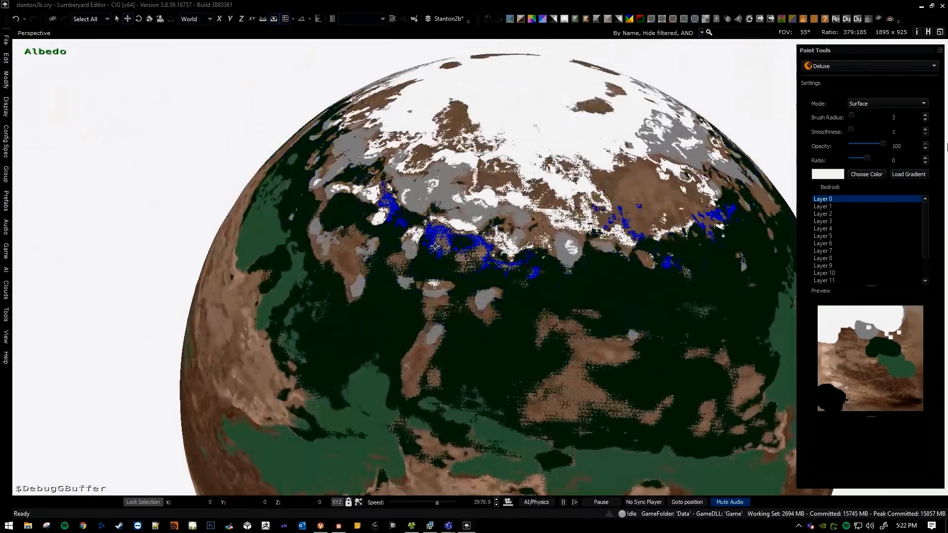
left_click(435, 246)
key("a")
key("w")
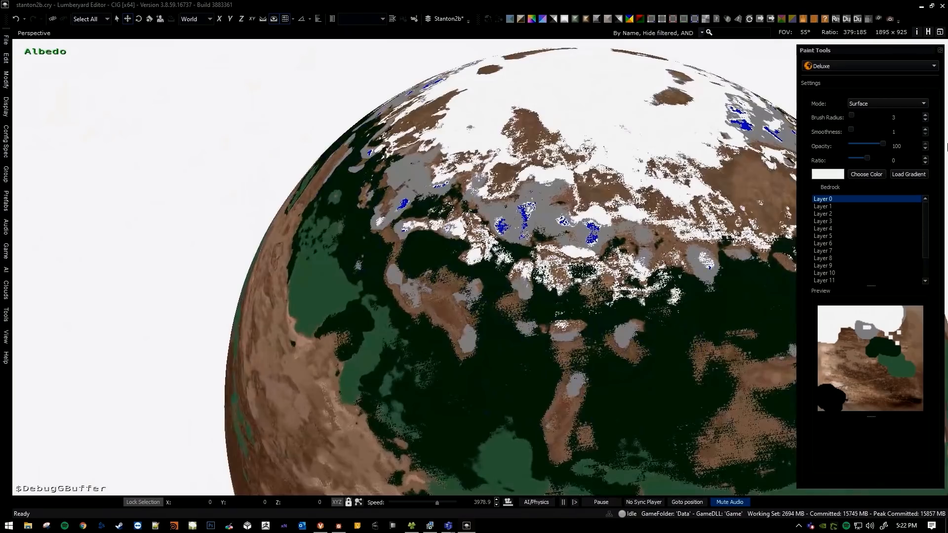
key("a")
right_click_drag(523, 220, 583, 217)
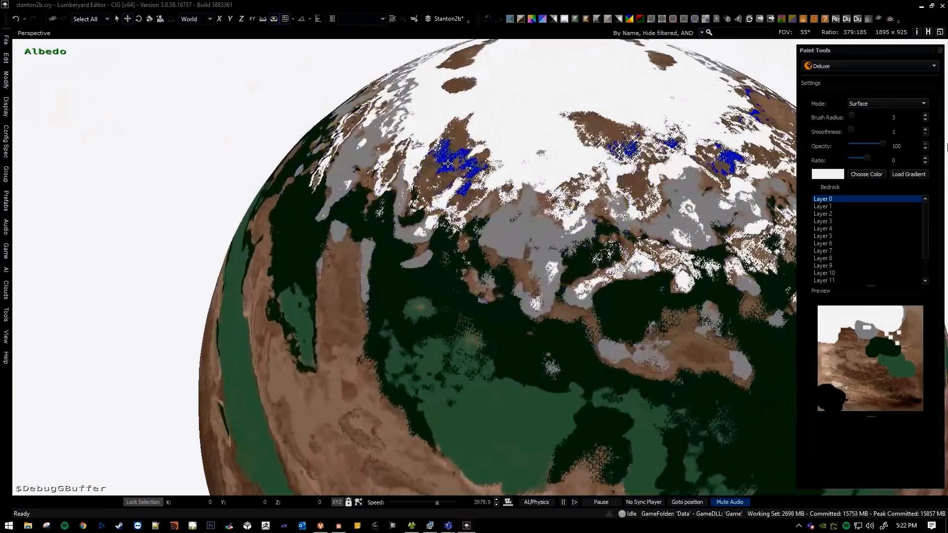
Continue painting white patches at radius 3 farther around the snow cap's ragged edge.
key("a")
mouse_move(447, 178)
right_mouse_down()
mouse_move(494, 198)
mouse_move(435, 175)
mouse_move(440, 197)
mouse_move(448, 161)
mouse_move(509, 222)
mouse_move(467, 165)
right_mouse_up()
left_click(422, 153)
key("a")
key("w")
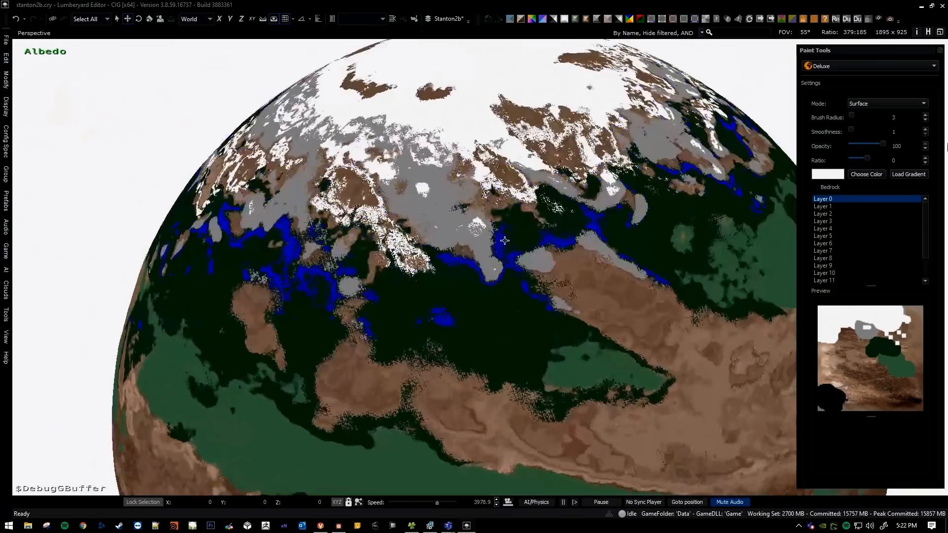
key("w")
Switch off the Albedo debug view and fly down from orbit towards the planet's surface.
key("w")
mouse_move(454, 276)
right_mouse_down()
mouse_move(467, 278)
mouse_move(434, 269)
mouse_move(416, 237)
mouse_move(425, 270)
mouse_move(403, 257)
mouse_move(412, 222)
mouse_move(413, 256)
right_mouse_up()
key("w")
key("w")
key("w")
left_click(511, 21)
key("s")
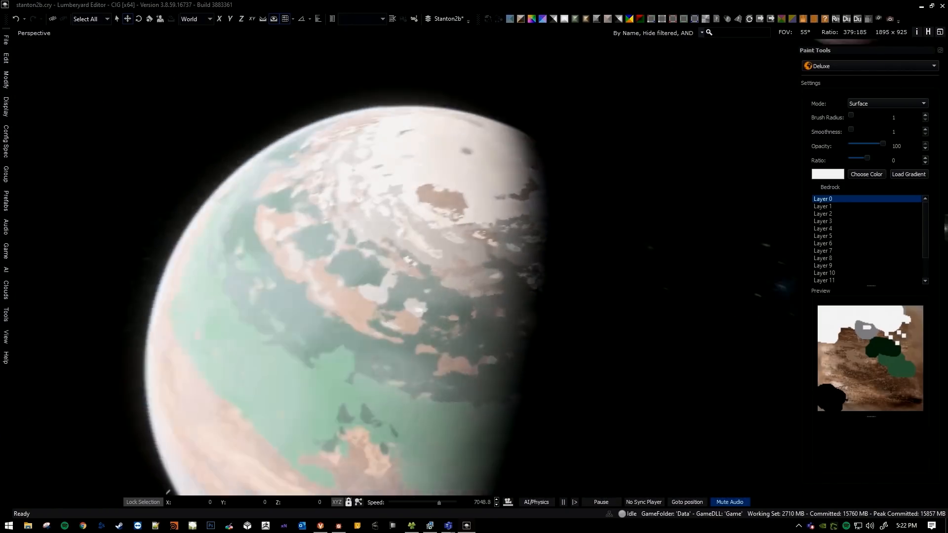
key("w")
mouse_move(470, 197)
right_mouse_down()
mouse_move(447, 201)
mouse_move(447, 190)
mouse_move(469, 187)
mouse_move(469, 242)
mouse_move(470, 208)
mouse_move(462, 213)
right_mouse_up()
key("w")
Paint white patches at brush radius 1 on the rocky desert ground.
key("w")
key("s")
right_click_drag(422, 267, 445, 289)
key("w")
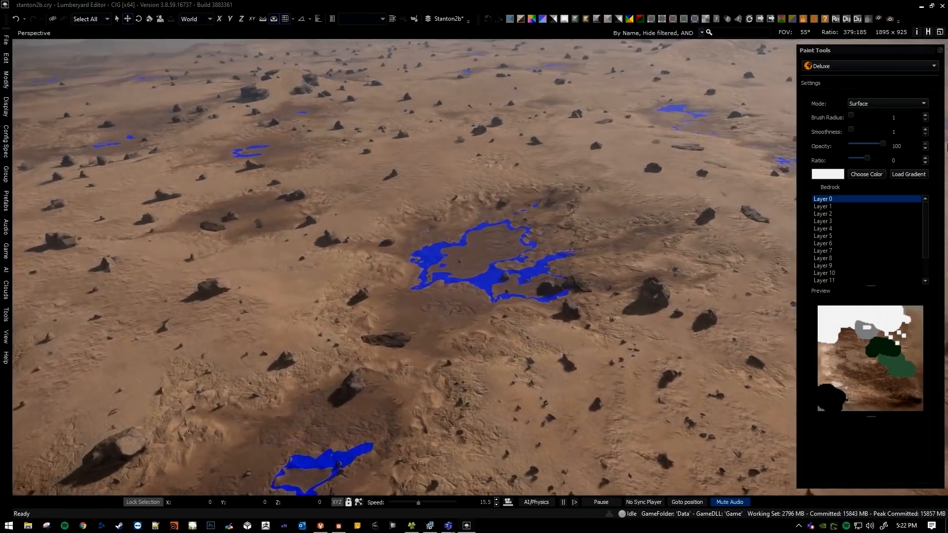
key("w")
right_click_drag(469, 232, 477, 247)
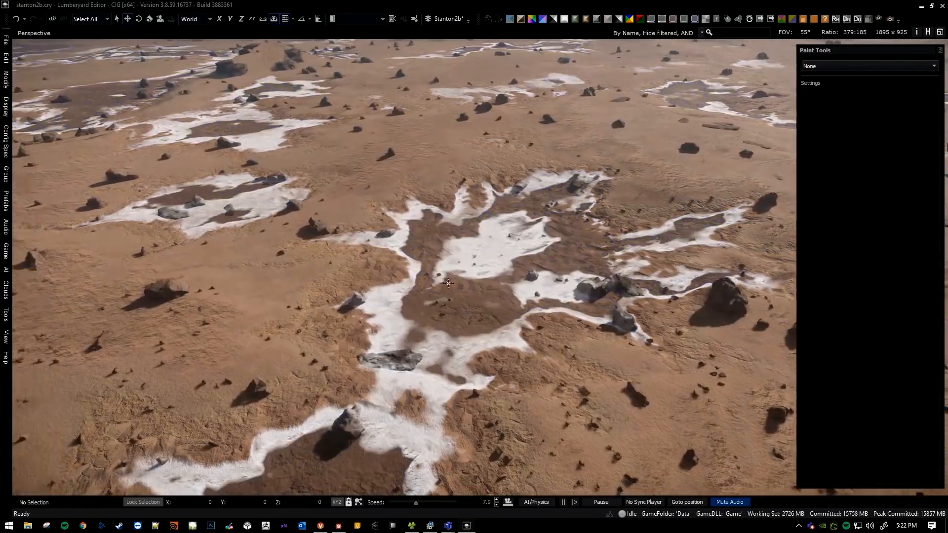
key("w")
right_click_drag(448, 284, 449, 290)
key("s")
Show the Albedo debug view and examine the painted white patches from orbit.
scroll(451, 290, "up", 5)
scroll(451, 290, "up", 12)
scroll(451, 290, "up", 3)
scroll(444, 291, "up", 1)
key("a")
left_click(510, 19)
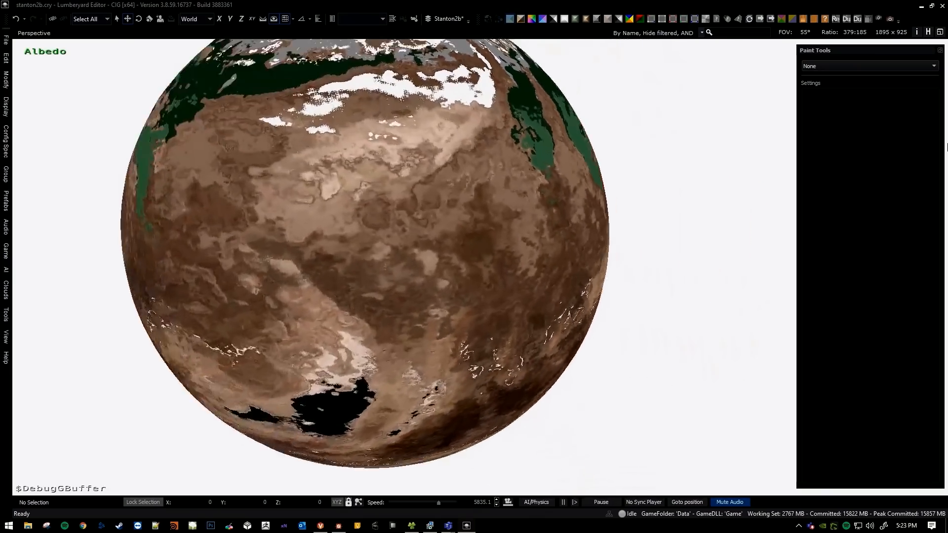
key("a")
right_click_drag(490, 250, 394, 282)
key("s")
key("d")
key("d")
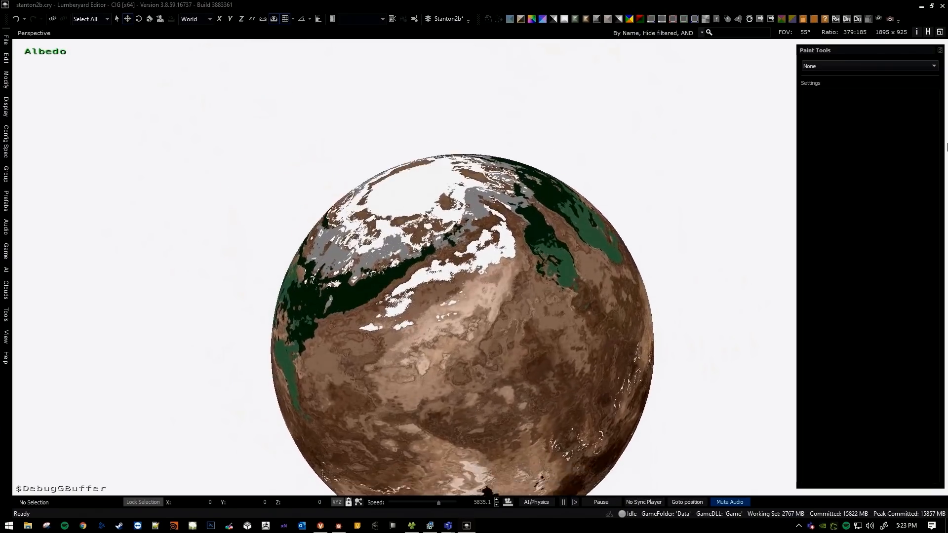
Return to the white desert patches, switch off the Albedo view, and activate the Deluxe paint tool.
right_click_drag(947, 148, 947, 147)
key("w")
scroll(947, 147, "down", 5)
key("w")
scroll(947, 148, "down", 1)
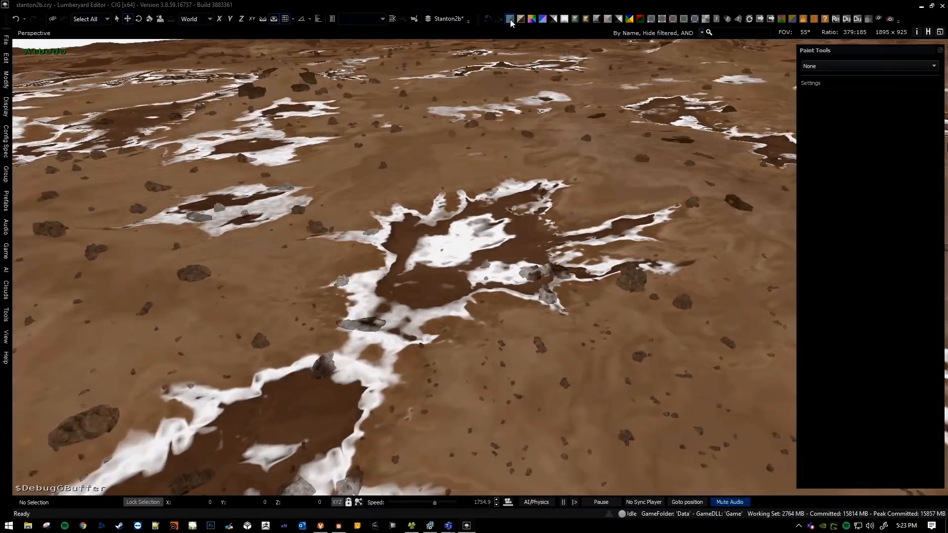
left_click(510, 20)
left_click(843, 88)
Set the Deluxe brush to radius 3, smoothness 100 and opacity 50 above the desert patches.
key("w")
right_click_drag(404, 267, 404, 267)
scroll(404, 268, "down", 10)
key("w")
scroll(404, 267, "down", 10)
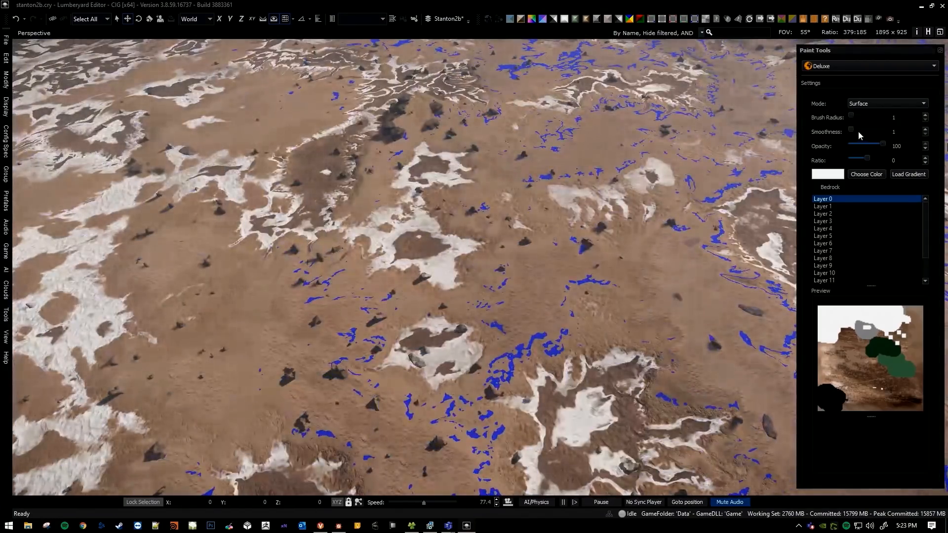
left_click_drag(860, 132, 941, 133)
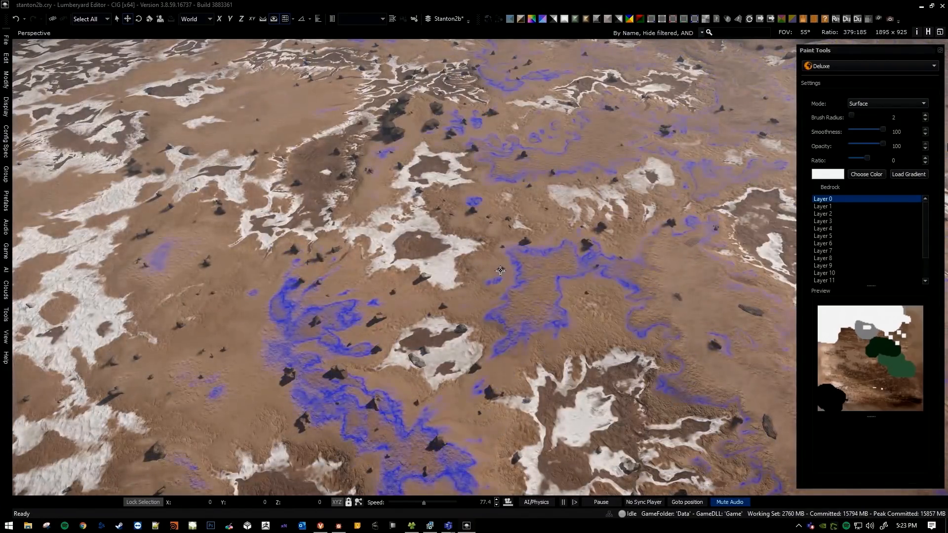
left_click_drag(851, 116, 852, 156)
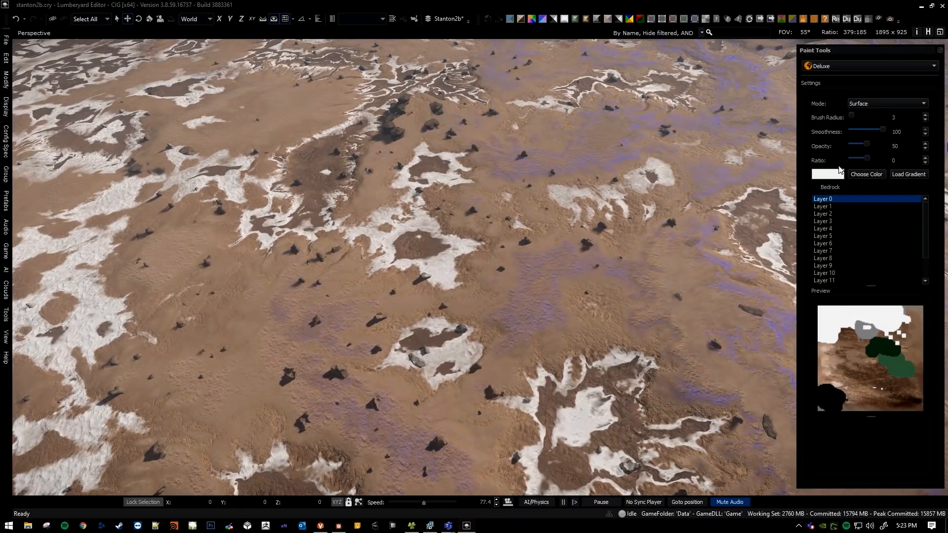
Paint soft white over the desert ground with radius 3, smoothness 100 and opacity 50.
key("s")
right_click_drag(484, 281, 484, 281)
scroll(485, 281, "down", 1)
key("w")
key("w")
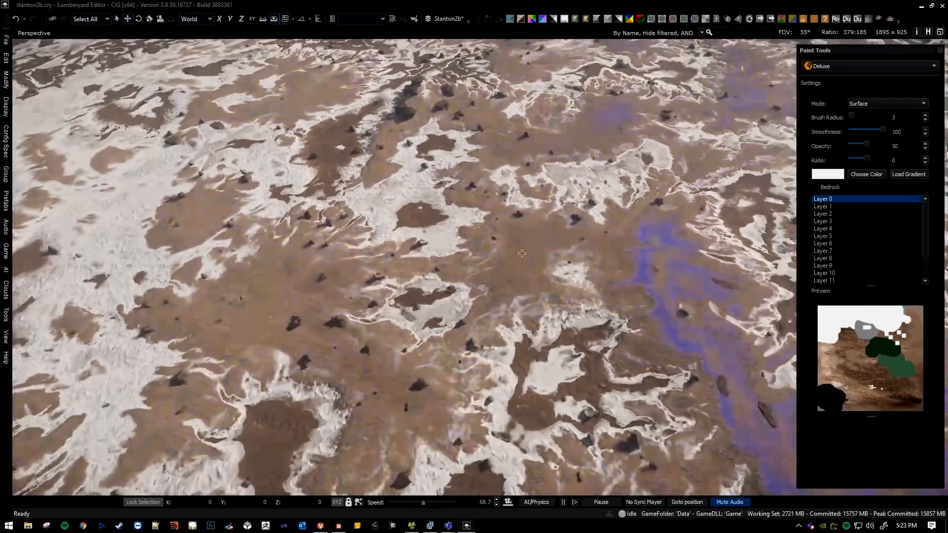
Set the paint colour to black, paint dark patches between the white areas, and leave the paint tool.
left_click(850, 176)
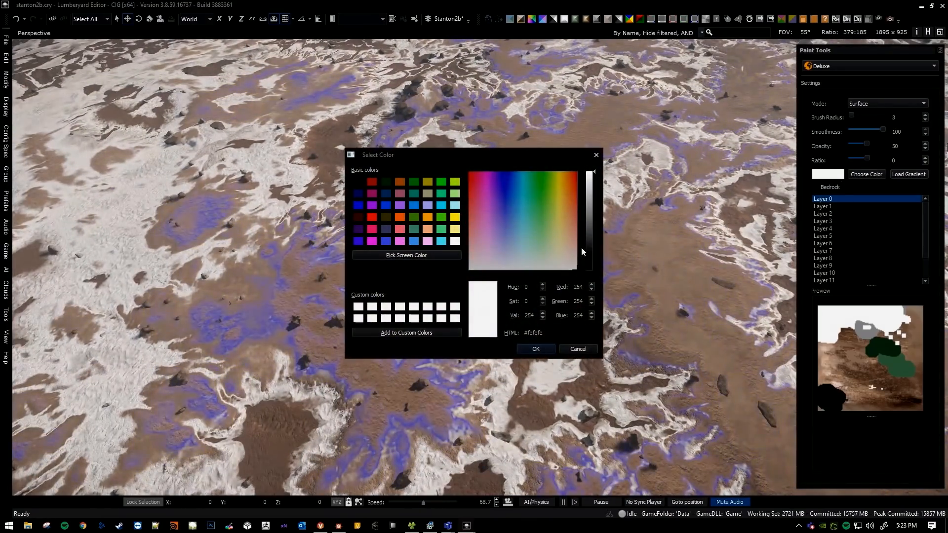
left_click(548, 346)
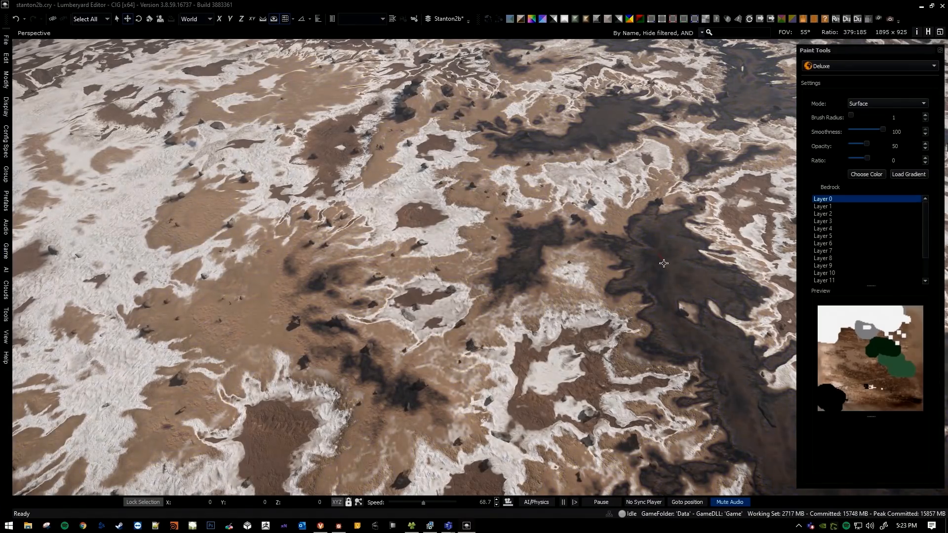
key("s")
key("Escape")
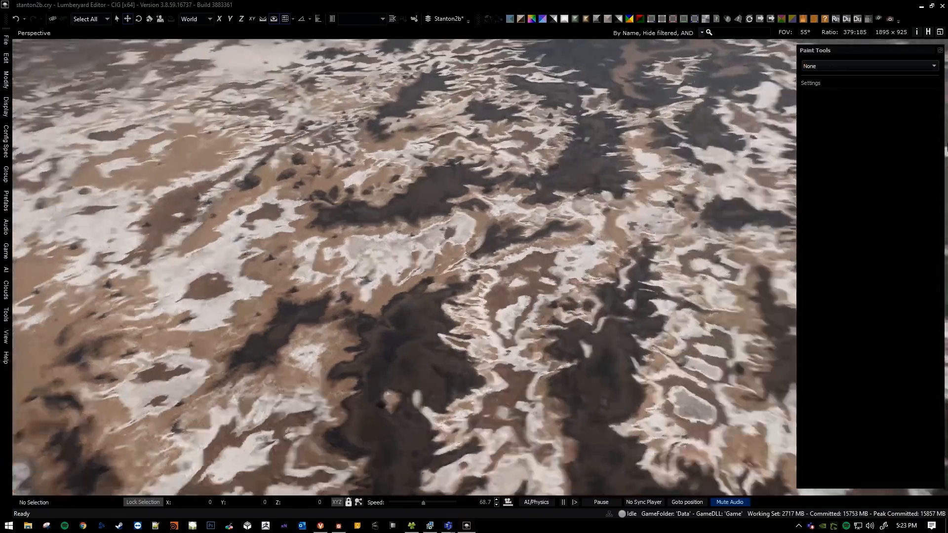
Examine how the black and white patches blend across the desert from higher altitudes.
key("s")
key("d")
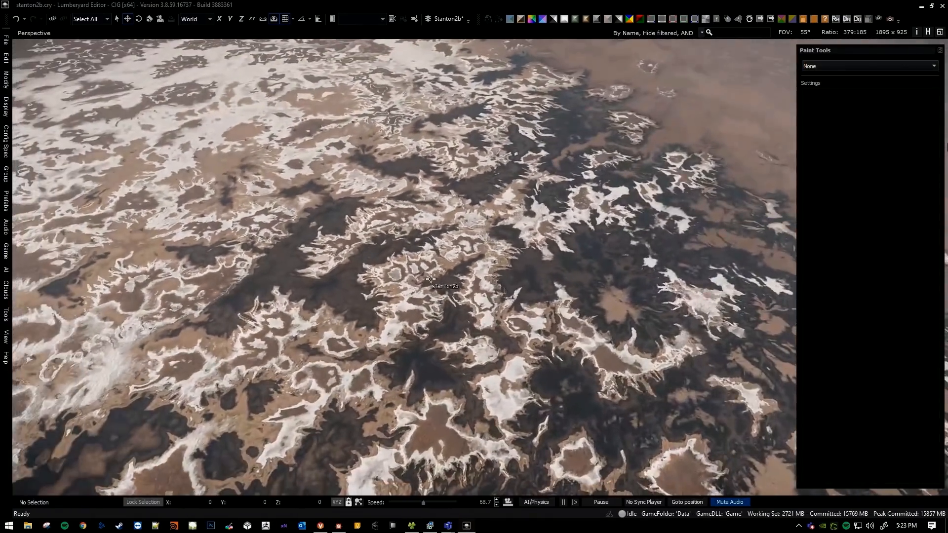
key("a")
right_click_drag(431, 279, 390, 279)
scroll(431, 279, "down", 2)
key("d")
right_click_drag(463, 300, 483, 317)
key("d")
scroll(474, 310, "down", 5)
key("w")
key("a")
key("a")
key("s")
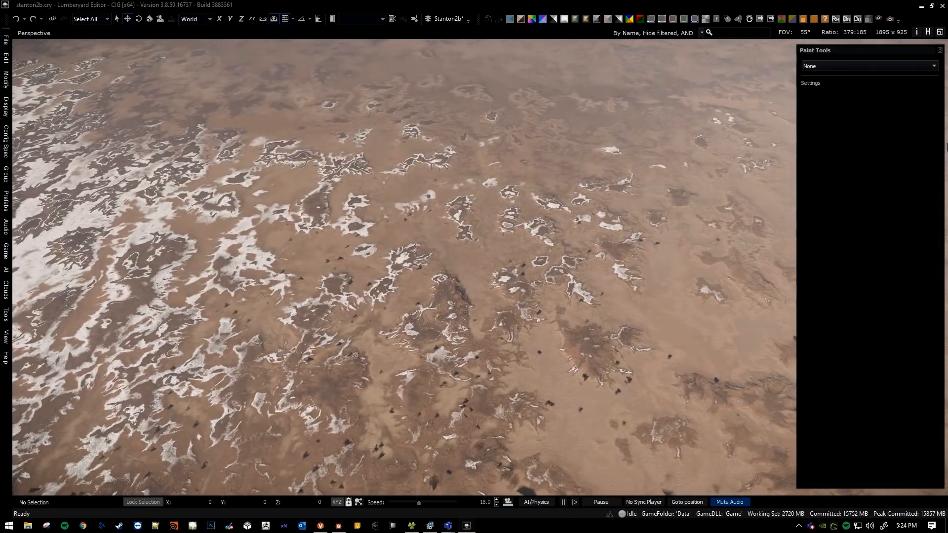
Fly closer to the rocky desert ground and activate the Deluxe tool to preview its coverage at radius 1.
key("w")
right_click_drag(467, 265, 679, 165)
key("s")
key("a")
key("a")
key("s")
scroll(513, 197, "up", 2)
key("w")
key("w")
left_click(834, 86)
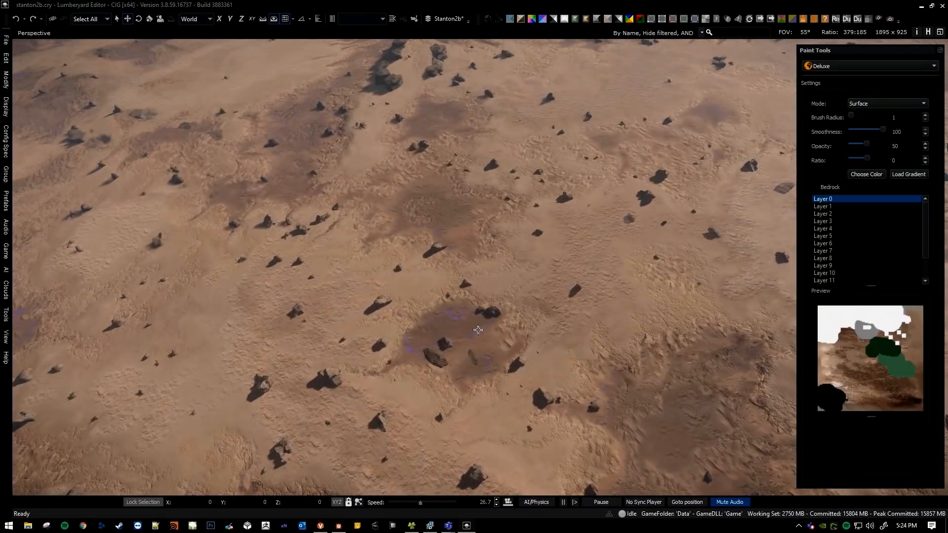
Set the Deluxe brush to radius 3 and smoothness 1, and preview its hard-edged coverage around the rocky ground patch.
left_click_drag(884, 131, 848, 132)
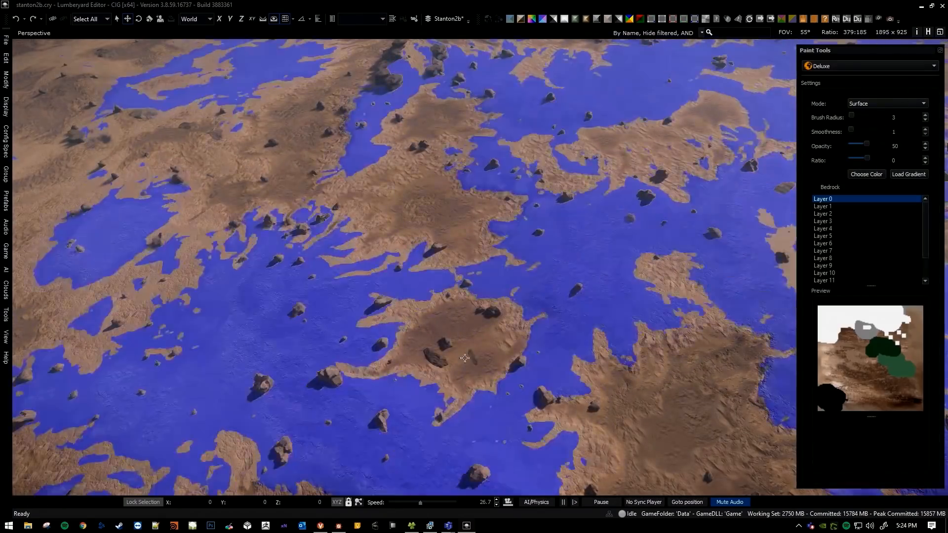
right_click_drag(448, 327, 460, 350)
scroll(460, 350, "down", 5)
key("w")
right_click_drag(461, 168, 461, 191)
key("s")
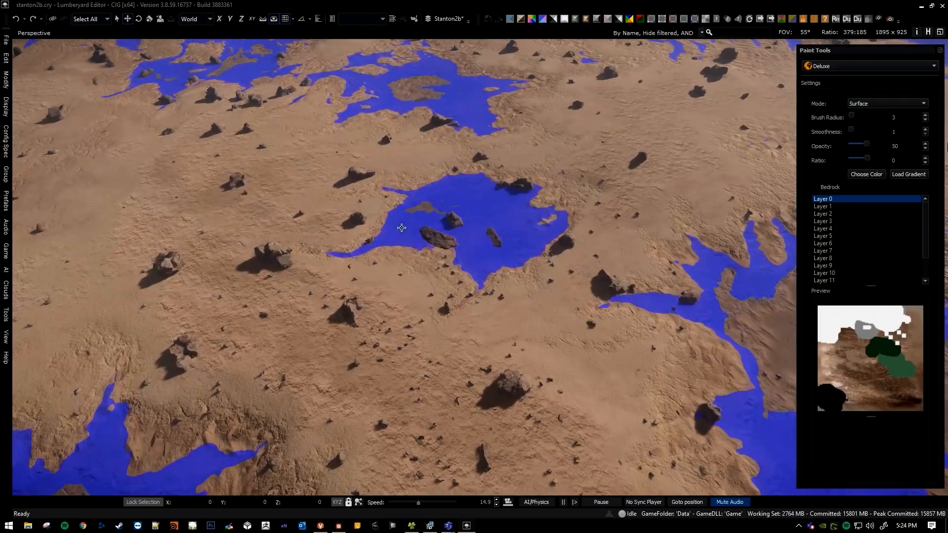
key("a")
right_click_drag(429, 216, 429, 234)
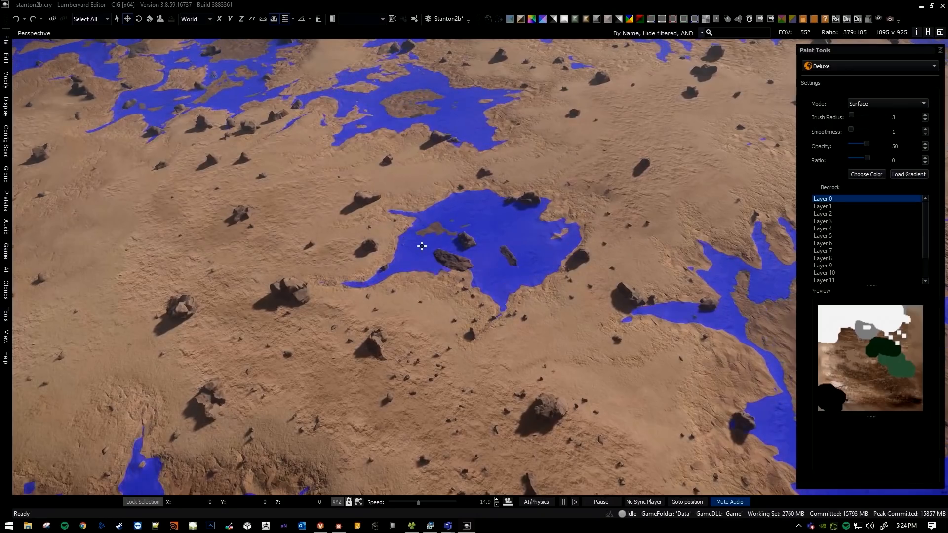
Set the Deluxe brush radius to 4 while previewing the coverage on the same rocky patch.
key("bracketleft")
key("bracketleft")
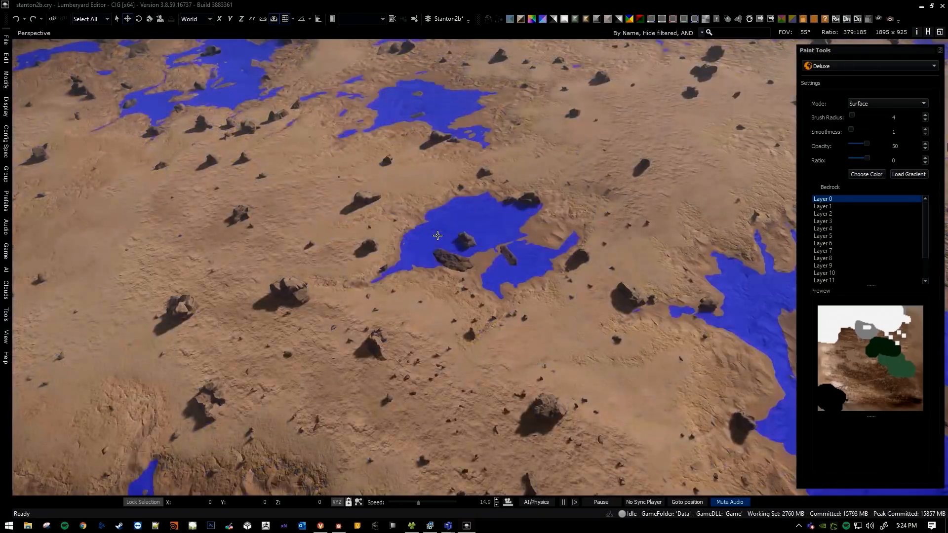
key("bracketleft")
key("bracketleft")
key("bracketleft")
key("bracketleft")
key("bracketleft")
Examine the radius 4 brush coverage across the whole planet from orbit, and return to the rocky ground patch.
key("s")
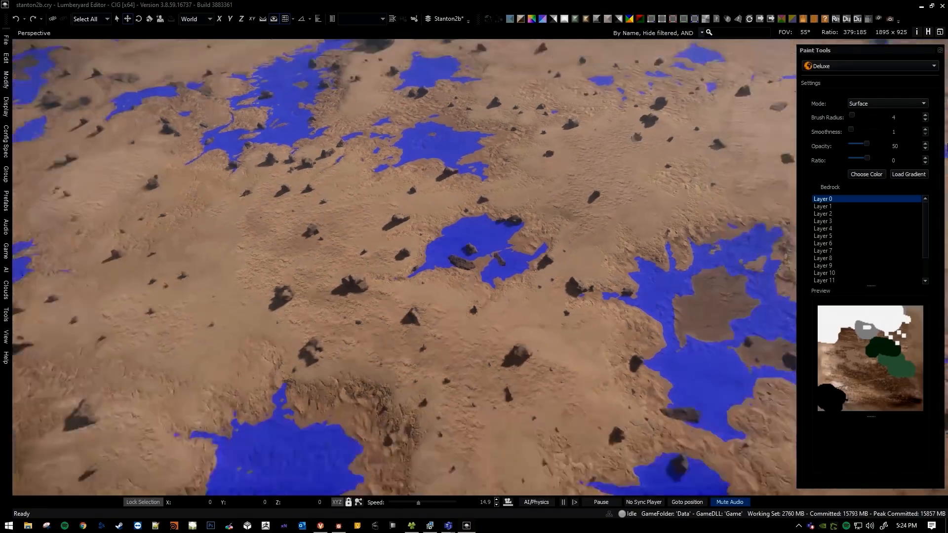
key("s")
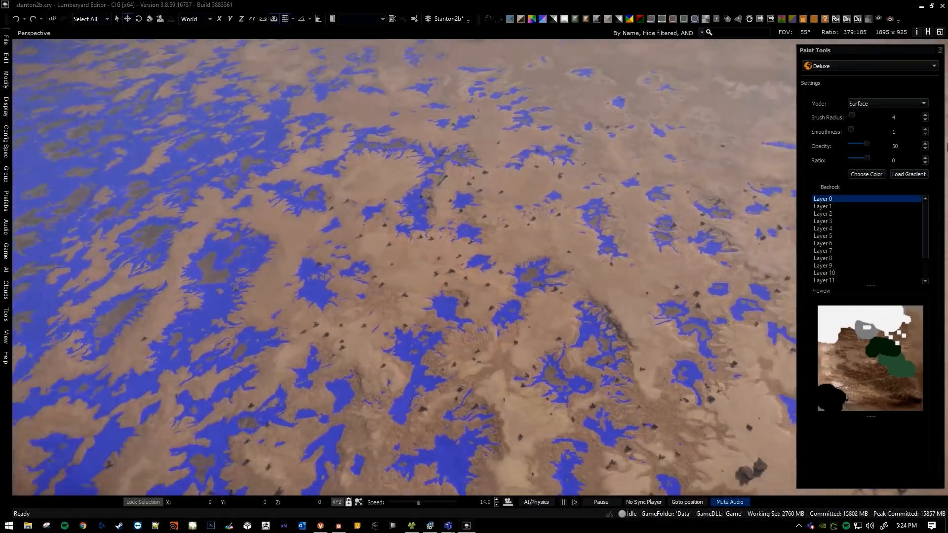
key("s")
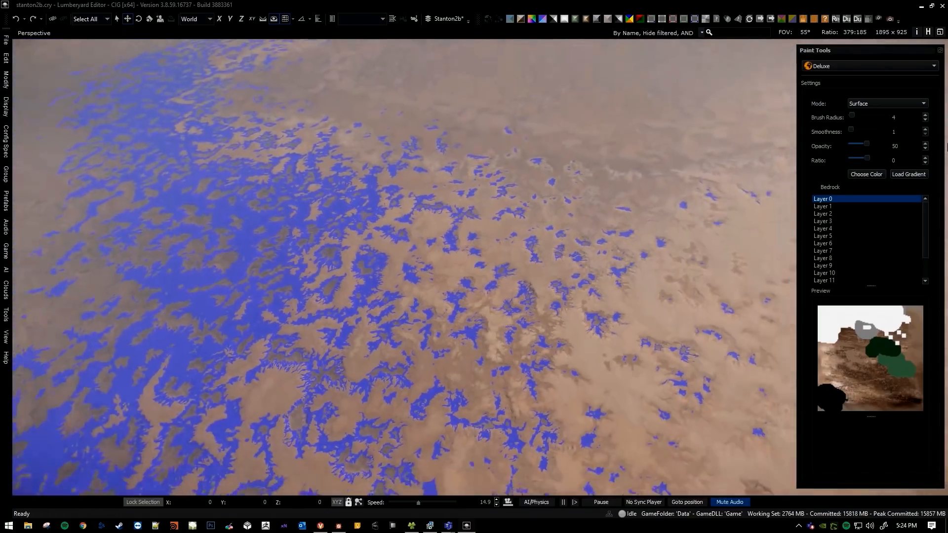
key("s")
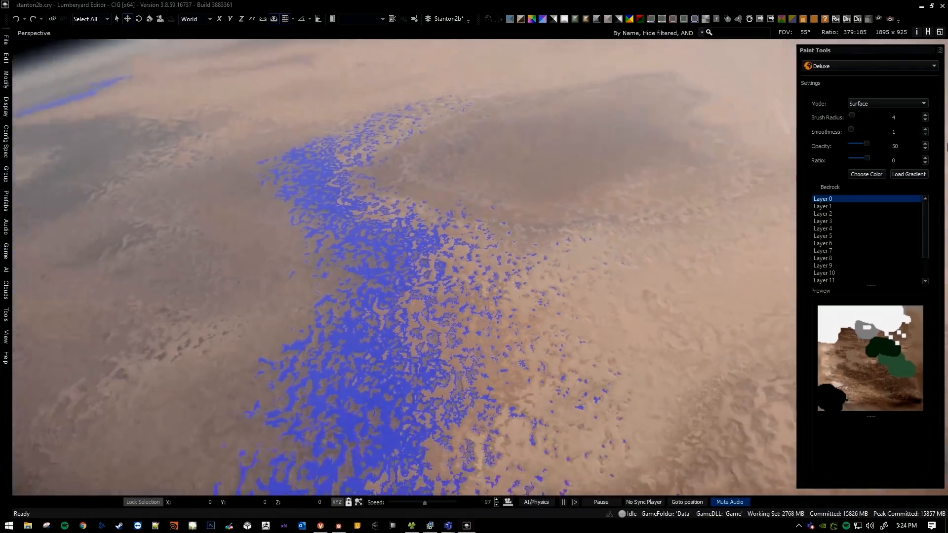
key("s")
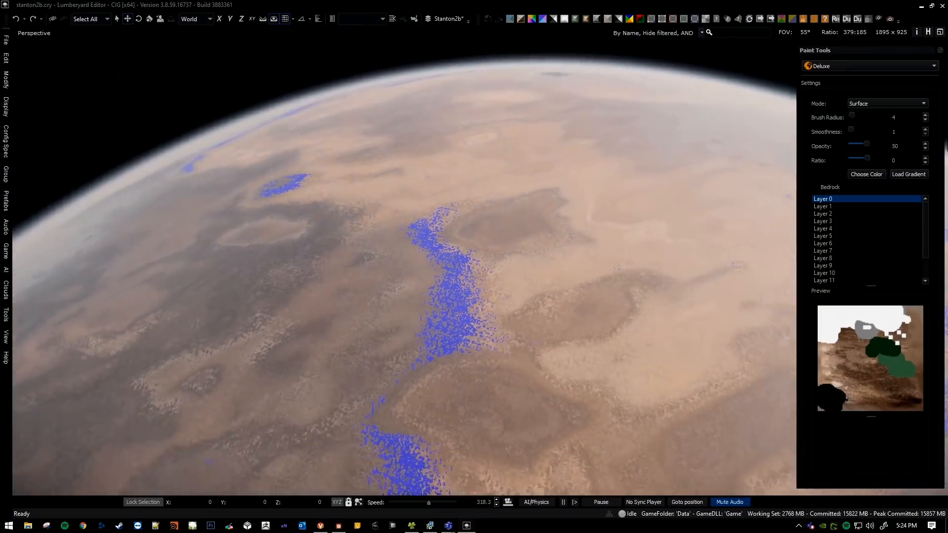
key("s")
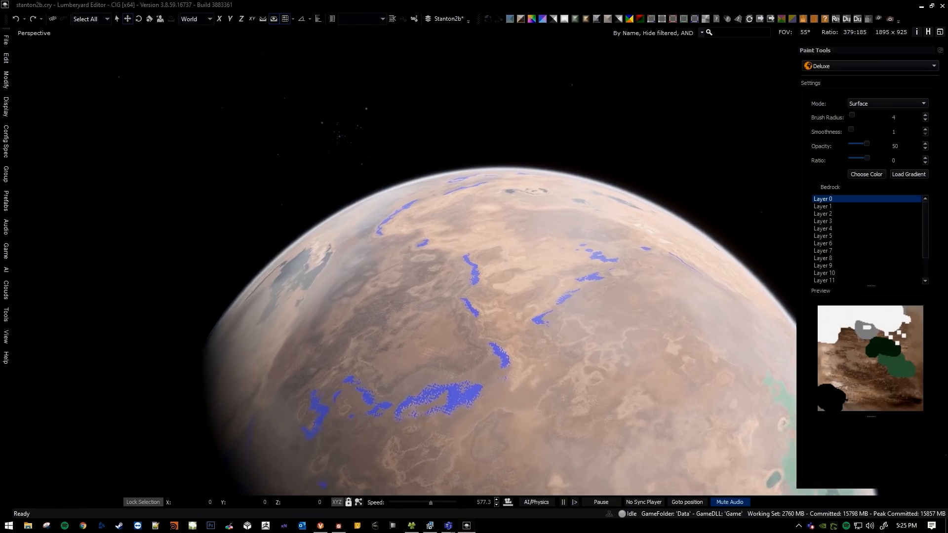
key("w")
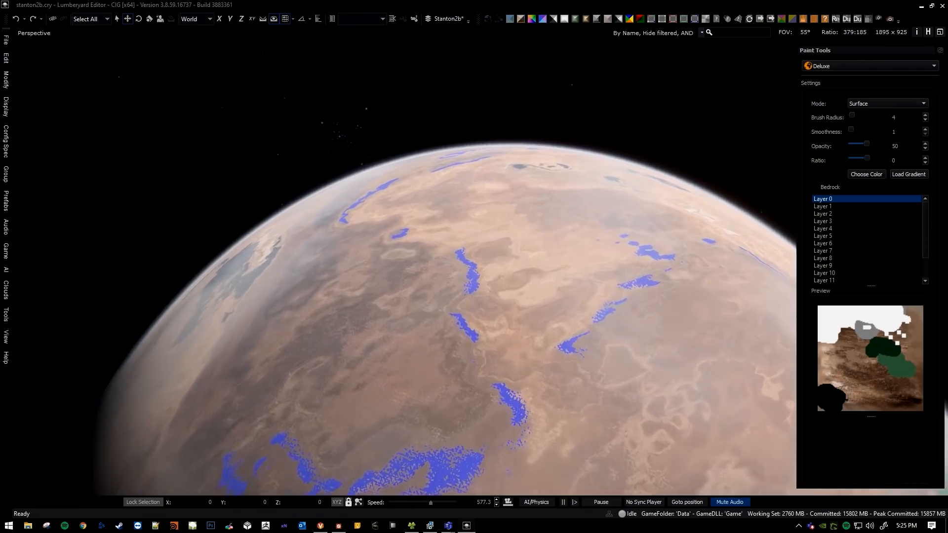
key("w")
scroll(480, 267, "down", 8)
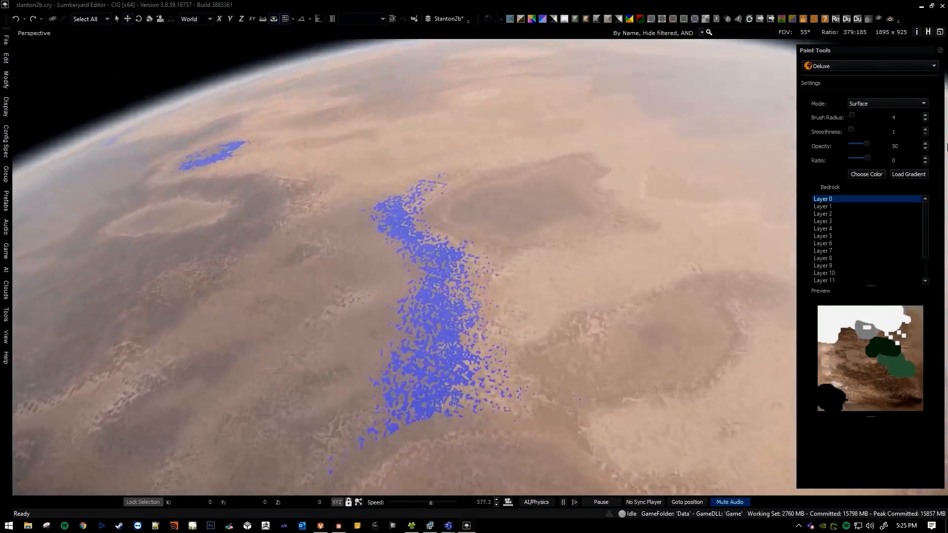
key("w")
scroll(404, 268, "down", 8)
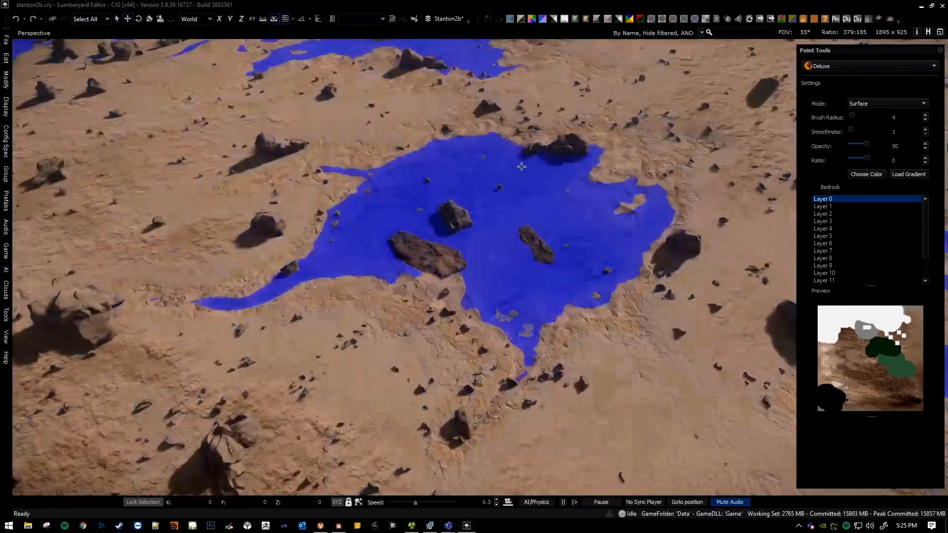
Leave the Deluxe tool and inspect the dark soil patch around the rocks without the coverage highlight.
key("Escape")
mouse_move(487, 191)
right_mouse_down()
mouse_move(481, 183)
mouse_move(496, 173)
right_mouse_up()
key("w")
scroll(485, 201, "down", 3)
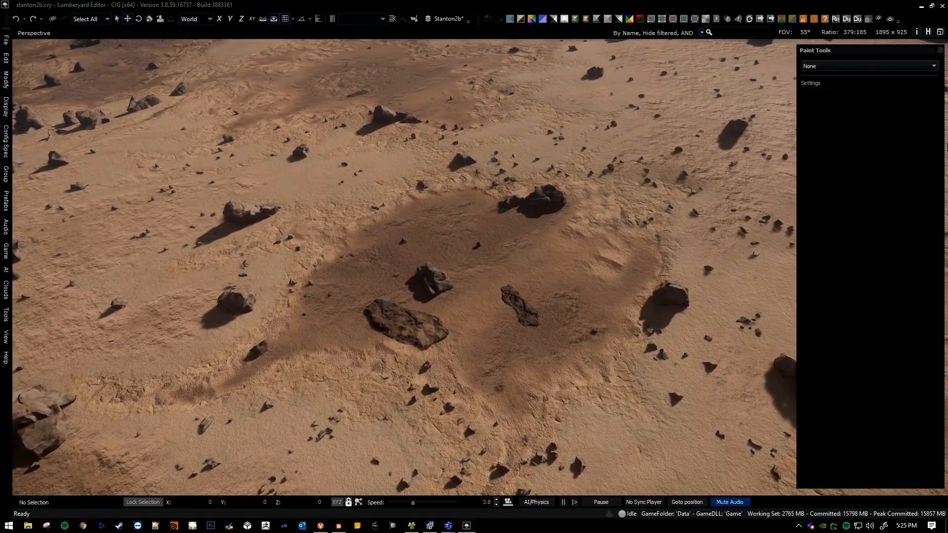
Toggle the ground's brown colouring and turn on the Albedo debug view to examine the bare terrain from higher up.
key("ctrl+shift+z")
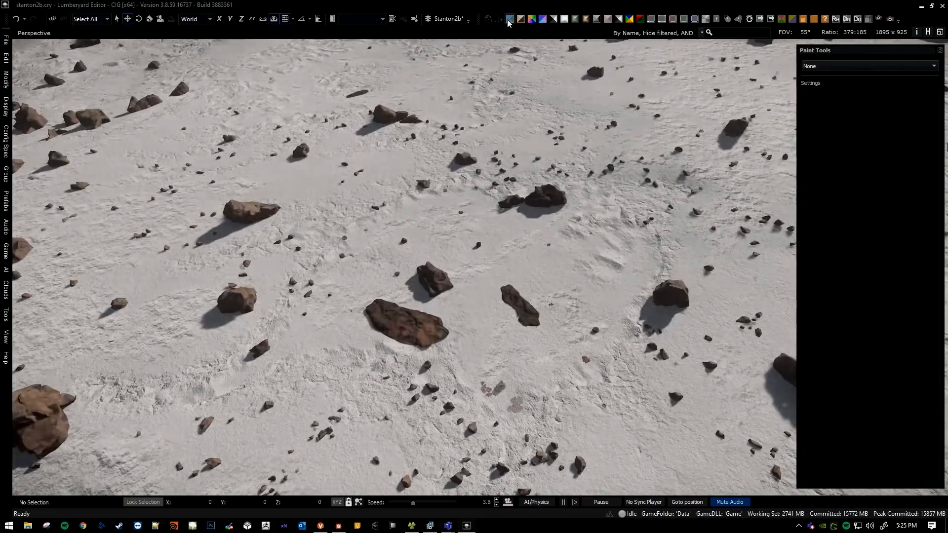
left_click(509, 21)
key("s")
right_click_drag(494, 197, 538, 231)
scroll(498, 217, "up", 5)
scroll(498, 218, "up", 5)
key("s")
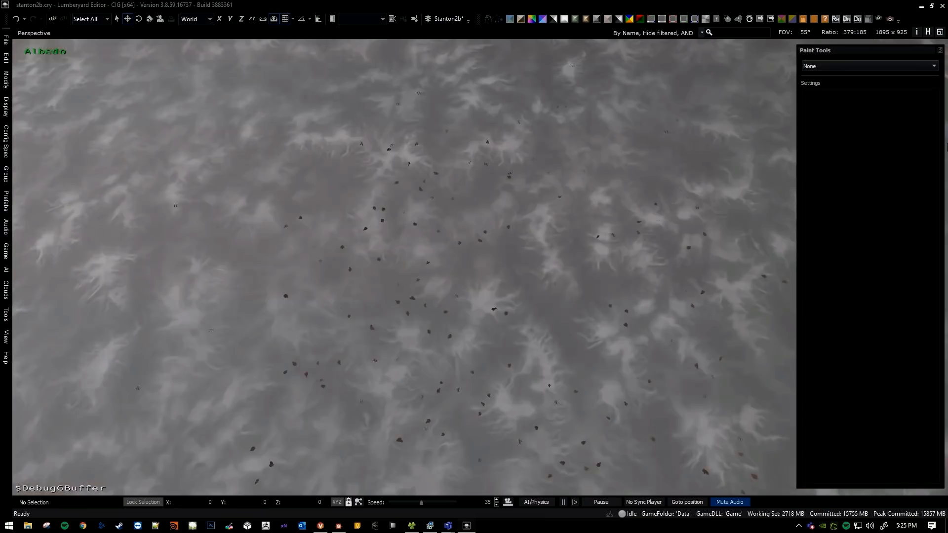
Examine the grey terrain variation around the scattered rocks in the Albedo debug view, from close up and farther away.
middle_click_drag(514, 275, 521, 282)
key("w")
right_click_drag(478, 252, 437, 244)
scroll(477, 253, "down", 5)
middle_click_drag(313, 202, 308, 202)
middle_click_drag(455, 179, 399, 273)
scroll(398, 273, "up", 4)
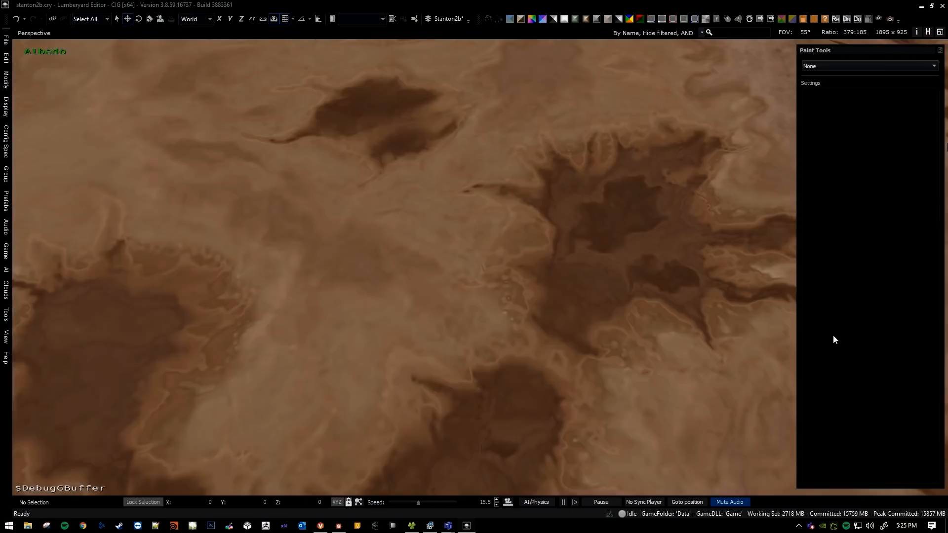
right_click_drag(435, 242, 468, 68)
key("s")
scroll(440, 277, "up", 3)
Turn off the Albedo debug view and examine the desert's colour blending from the ground up to orbit.
left_click(511, 23)
right_click_drag(395, 183, 392, 157)
key("s")
scroll(394, 170, "up", 3)
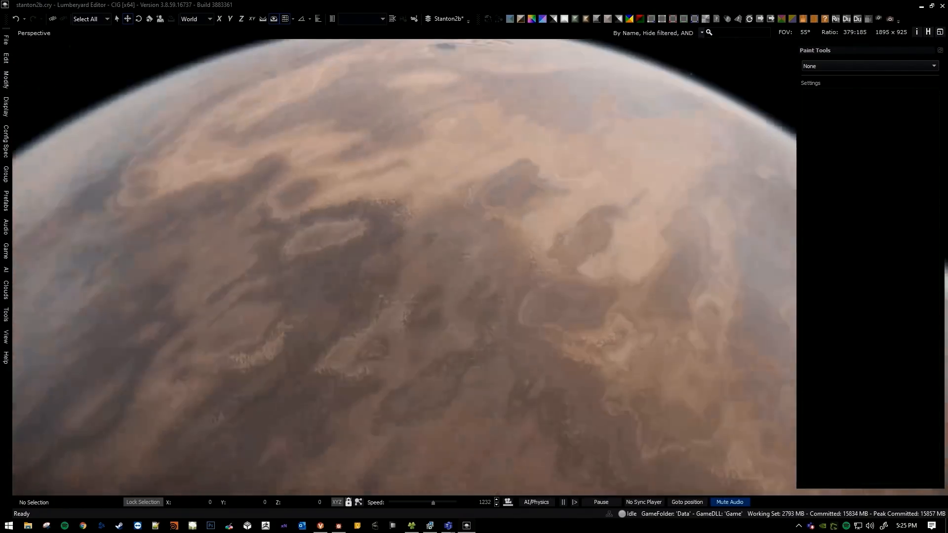
key("w")
key("a")
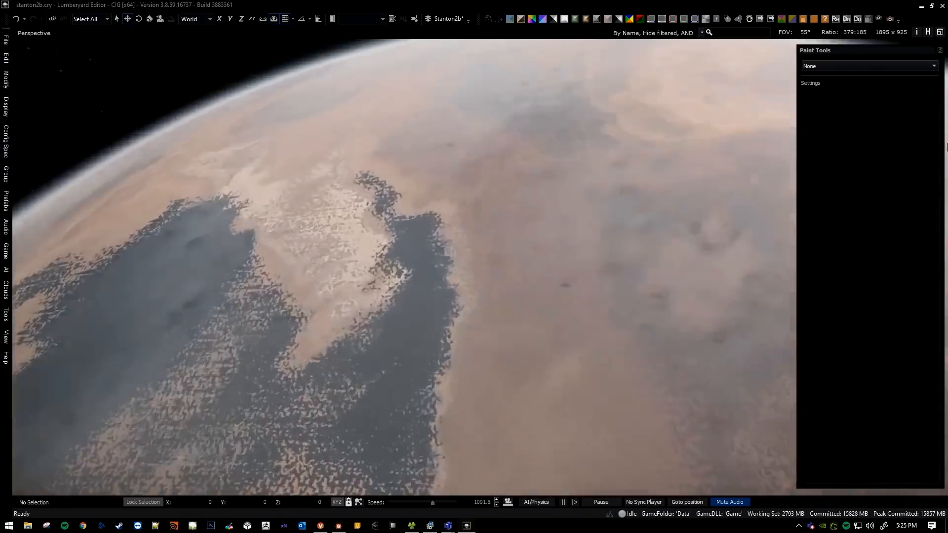
scroll(404, 267, "down", 3)
key("w")
scroll(947, 147, "down", 10)
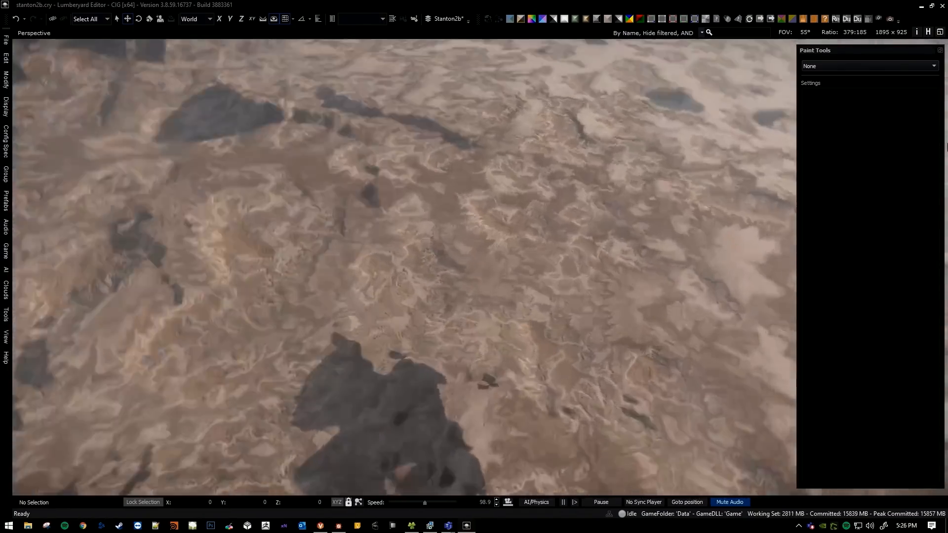
key("w")
scroll(424, 217, "down", 5)
right_click_drag(424, 217, 451, 152)
key("w")
scroll(423, 216, "up", 6)
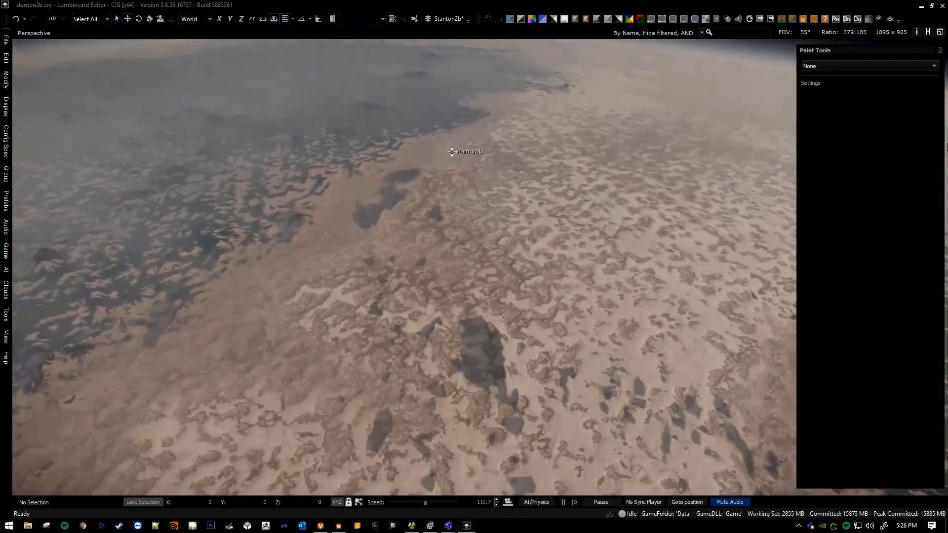
scroll(451, 152, "up", 20)
key("s")
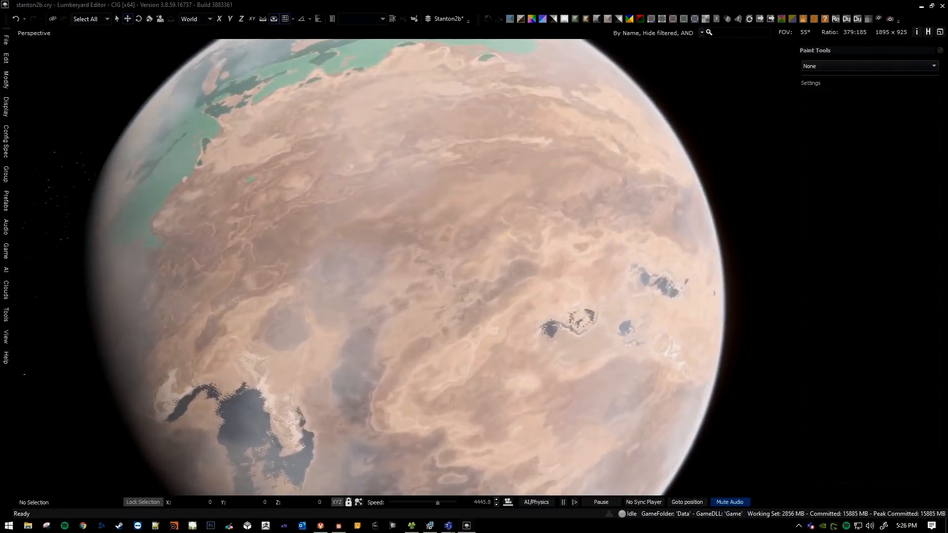
Fly from orbit down to the patchy desert ground in the brown region.
mouse_move(466, 223)
right_mouse_down()
mouse_move(451, 218)
mouse_move(468, 221)
right_mouse_up()
key("w")
scroll(454, 226, "down", 4)
key("w")
scroll(451, 218, "down", 4)
key("w")
scroll(451, 218, "down", 14)
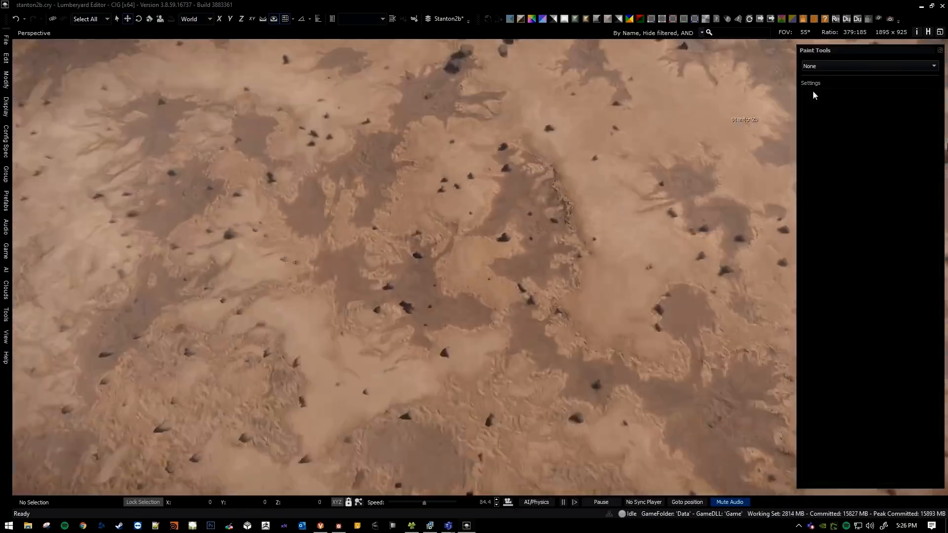
Activate the Deluxe tool and set its paint colour to magenta (#fe00fe) for the desert ground patches.
left_click(869, 65)
left_click(864, 97)
left_click(864, 66)
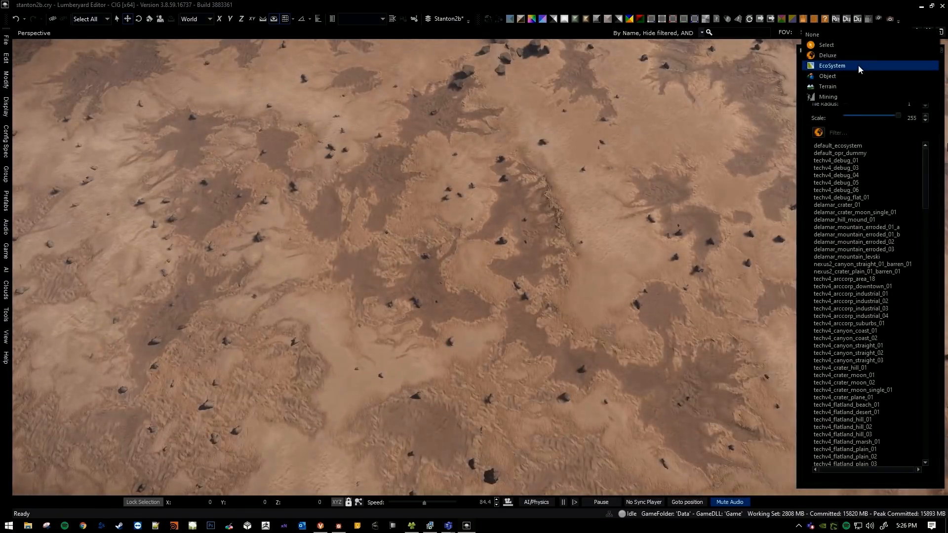
left_click(859, 56)
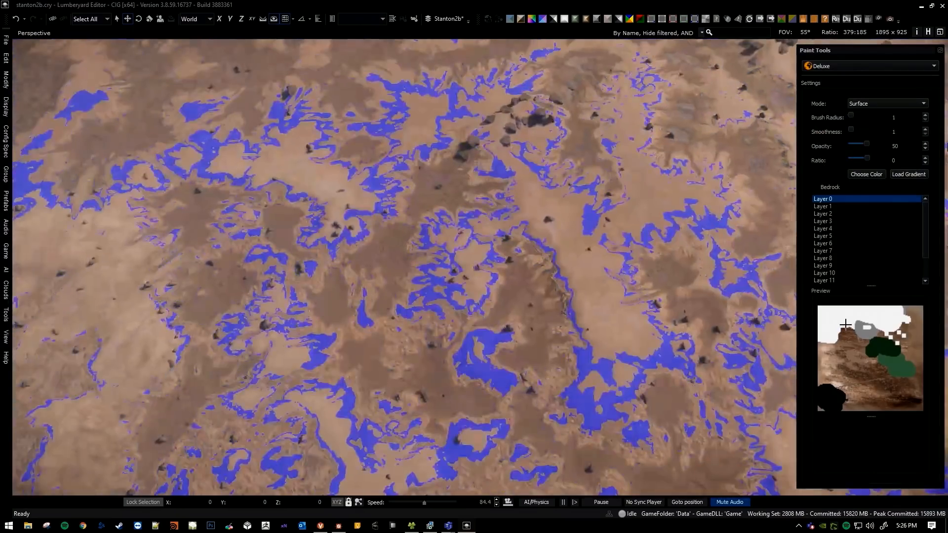
left_click(845, 322)
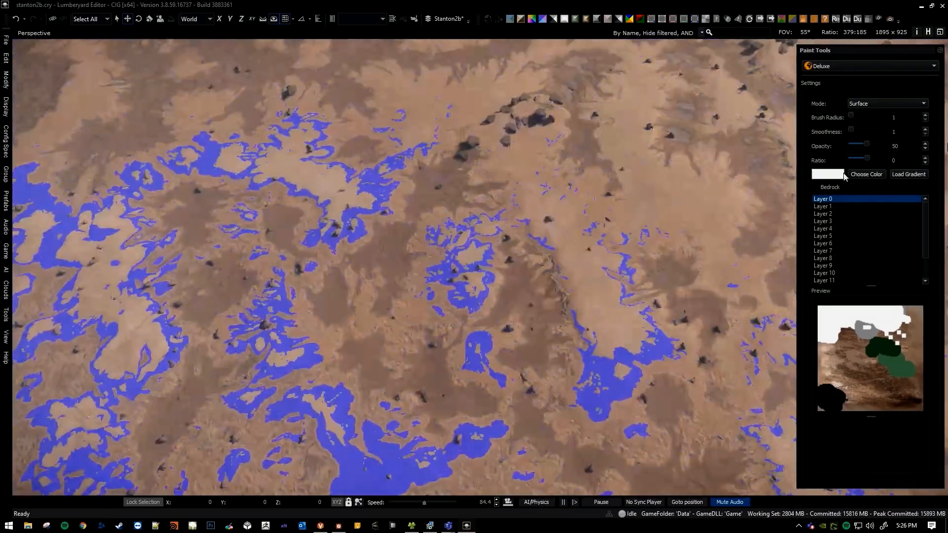
left_click(839, 177)
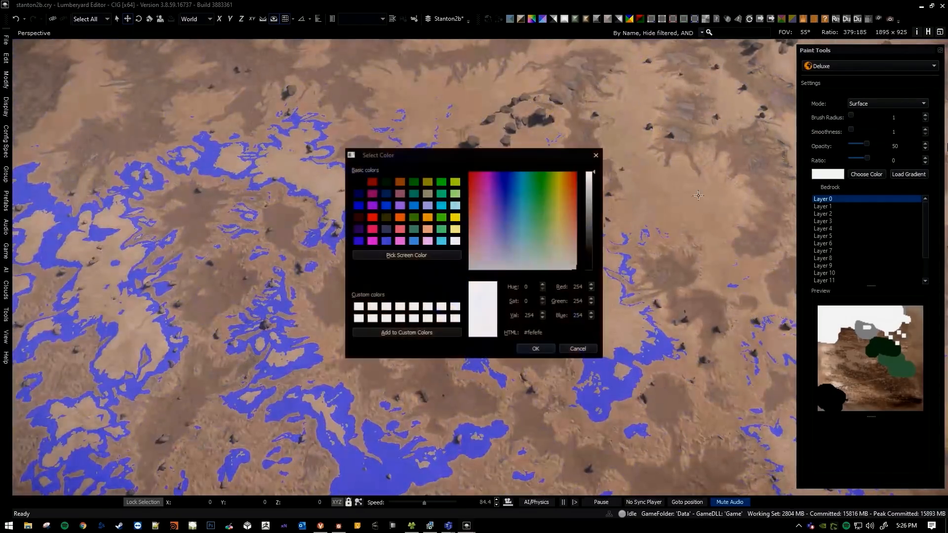
left_click(536, 349)
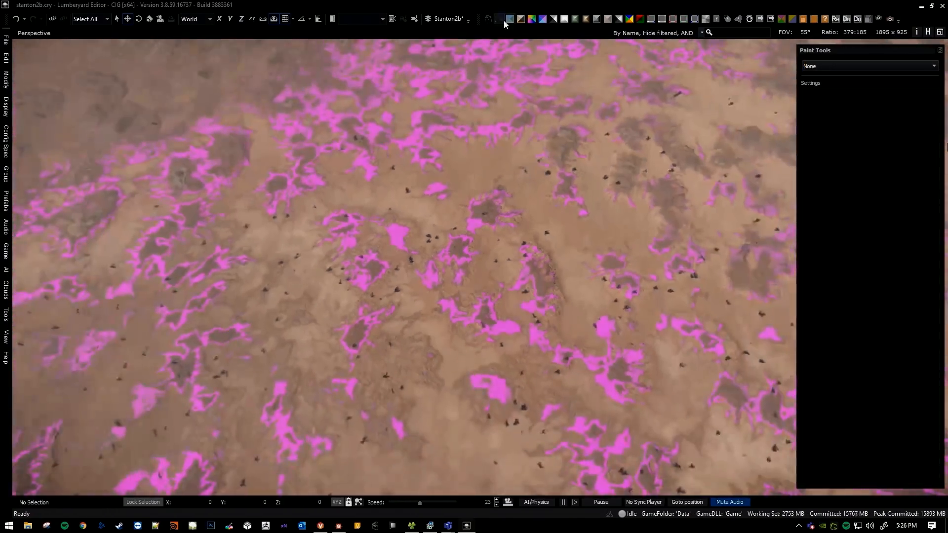
Turn on the Albedo debug view and examine how the magenta paint spreads across the planet from orbit.
left_click(509, 20)
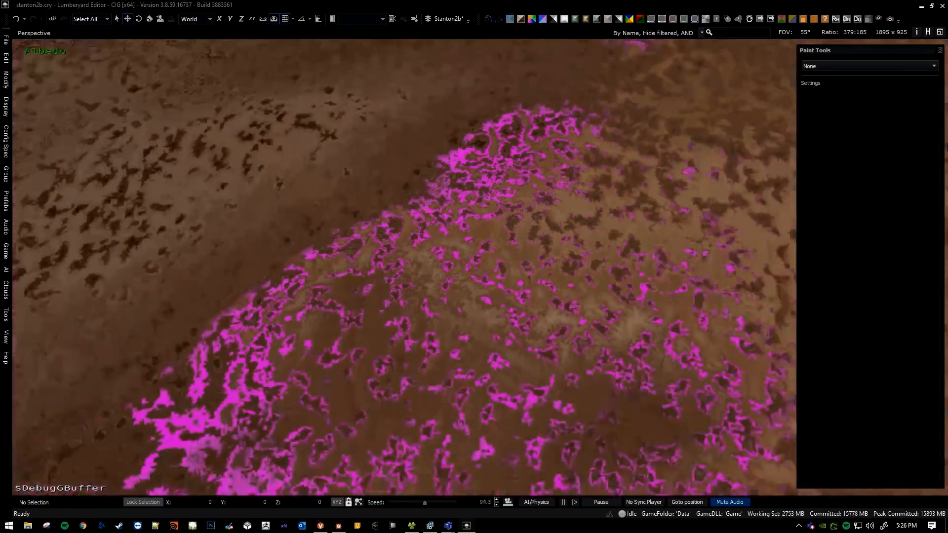
key("s")
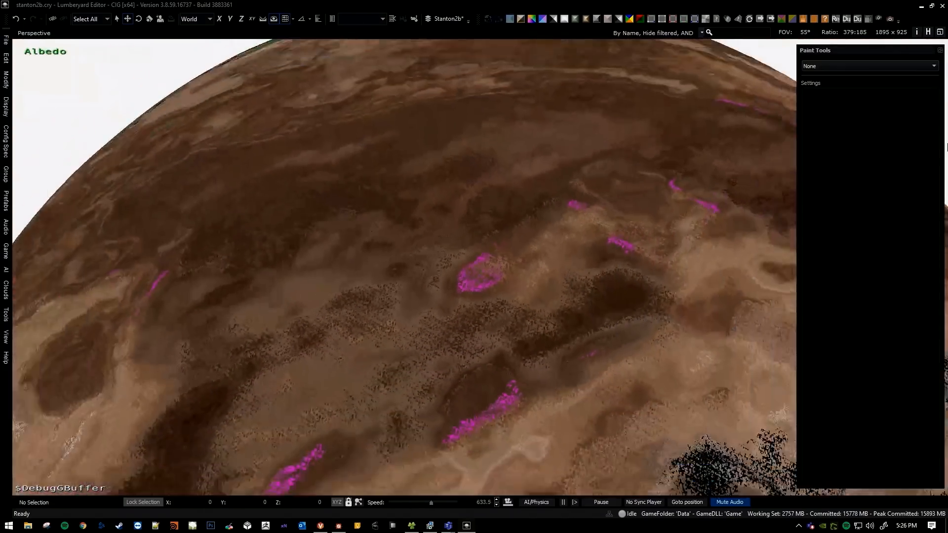
key("s")
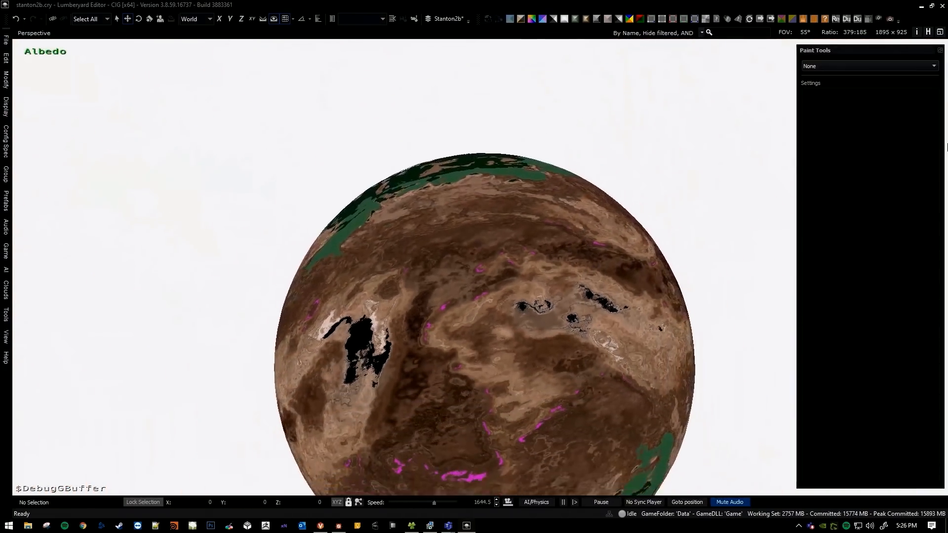
key("s")
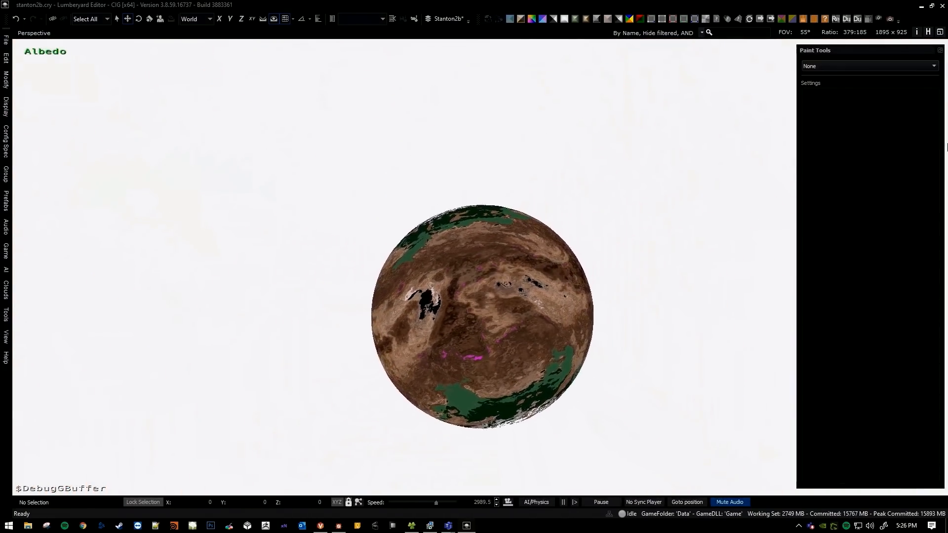
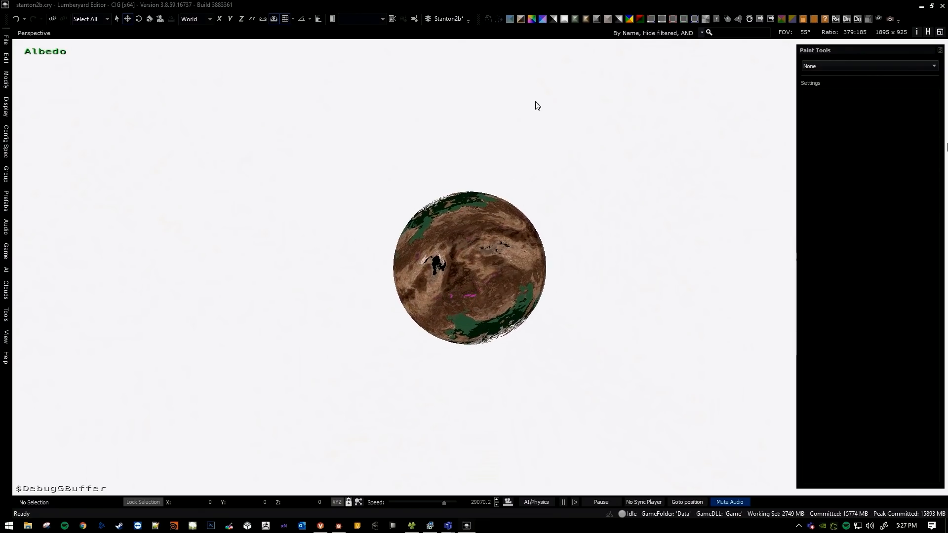
Turn off the Albedo debug view and examine the magenta streaks across the desert from a closer orbit.
scroll(571, 68, "up", 2)
left_click(510, 18)
scroll(511, 173, "up", 5)
right_click_drag(508, 179, 508, 130)
scroll(507, 179, "up", 2)
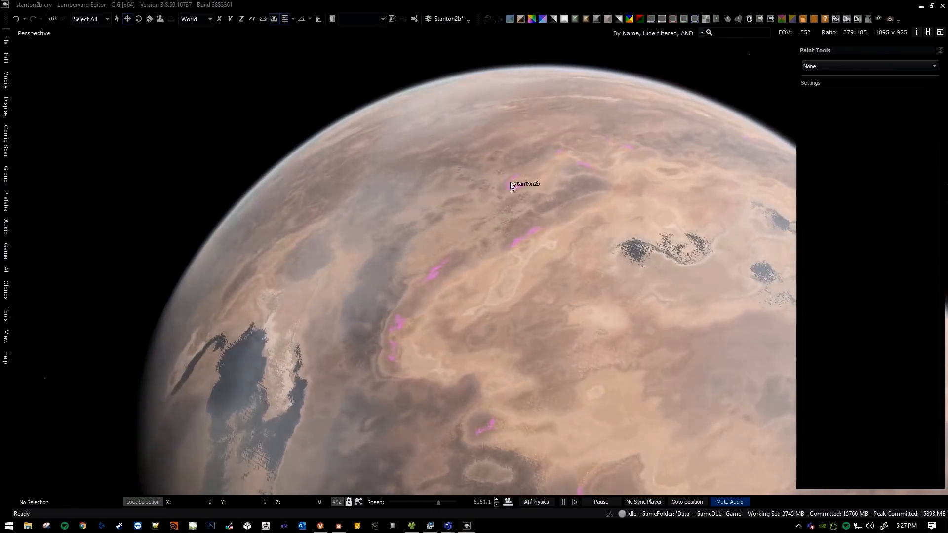
right_click_drag(551, 257, 587, 243)
key("w")
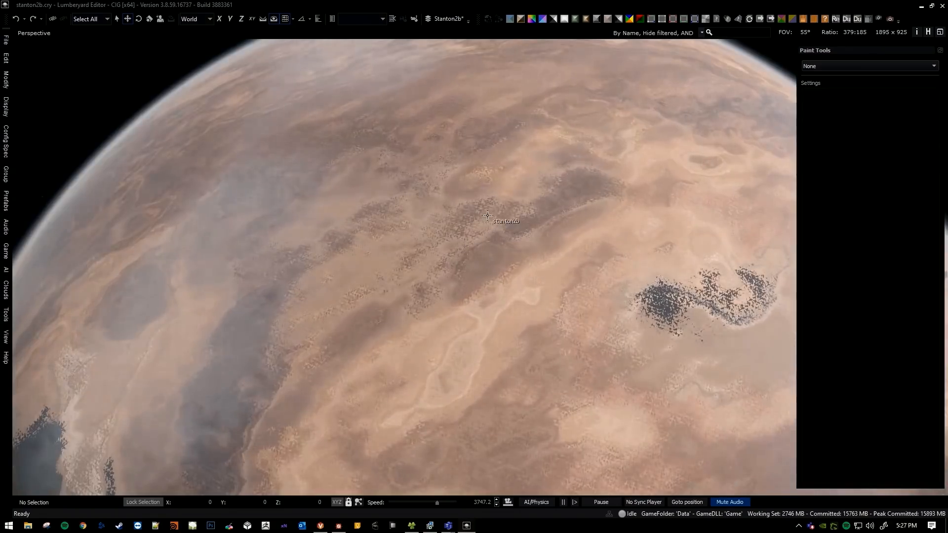
Examine how the speckled desert ground patches blend between high orbit and a close approach.
right_click_drag(485, 220, 494, 198)
key("w")
scroll(480, 252, "down", 6)
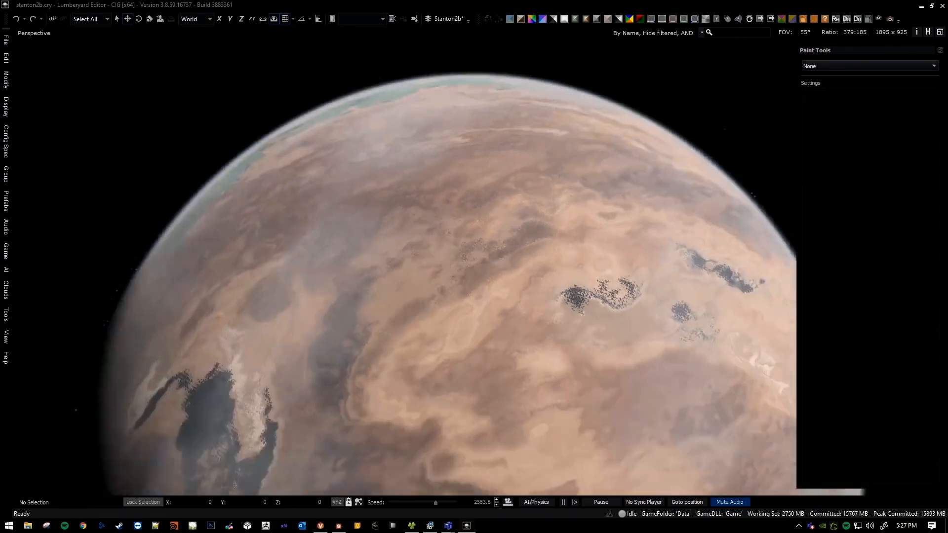
scroll(477, 252, "up", 2)
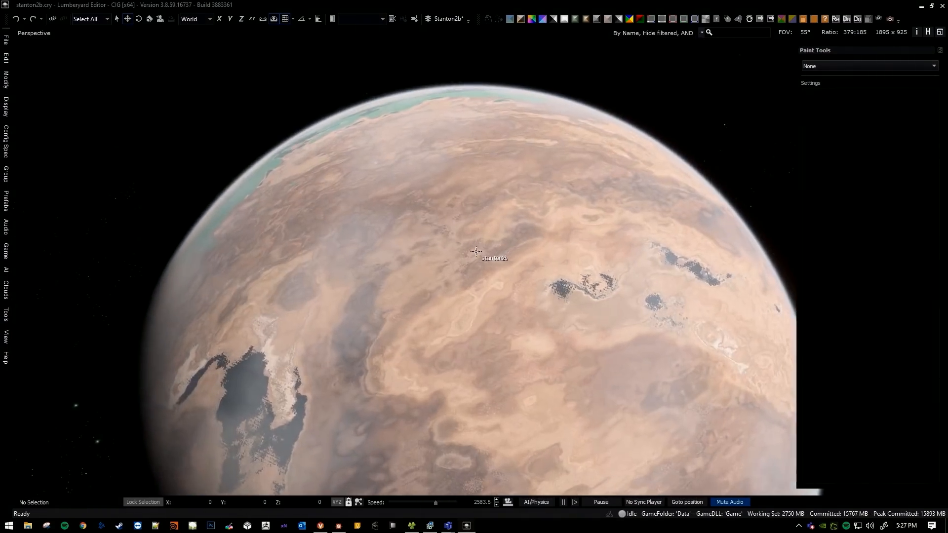
scroll(478, 243, "up", 2)
mouse_move(480, 237)
right_mouse_down()
mouse_move(479, 216)
mouse_move(468, 223)
mouse_move(462, 197)
mouse_move(439, 194)
mouse_move(425, 214)
mouse_move(507, 265)
mouse_move(493, 242)
right_mouse_up()
key("w")
scroll(480, 238, "down", 8)
key("w")
scroll(481, 237, "down", 8)
key("w")
scroll(480, 238, "down", 16)
key("w")
scroll(480, 238, "down", 1)
key("w")
scroll(480, 238, "down", 9)
key("s")
scroll(507, 266, "up", 20)
key("s")
scroll(492, 243, "up", 18)
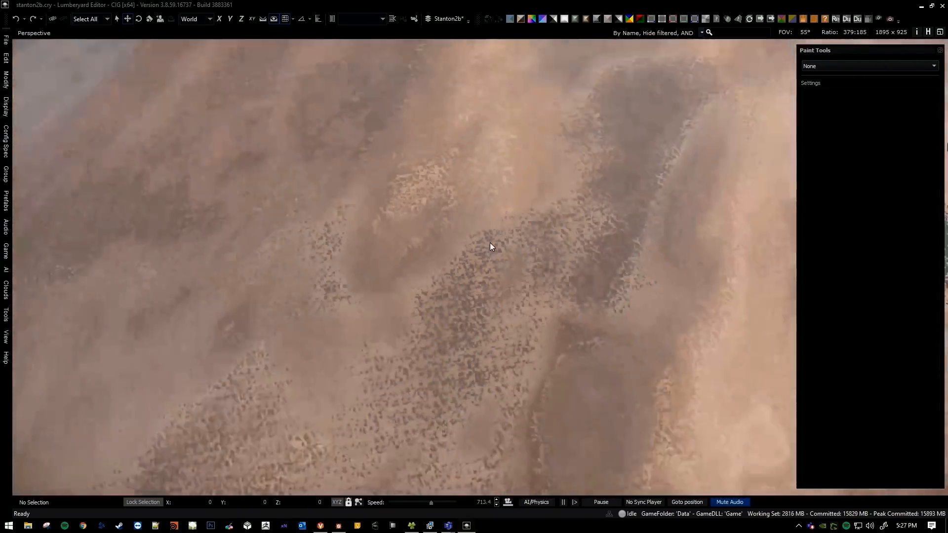
key("w")
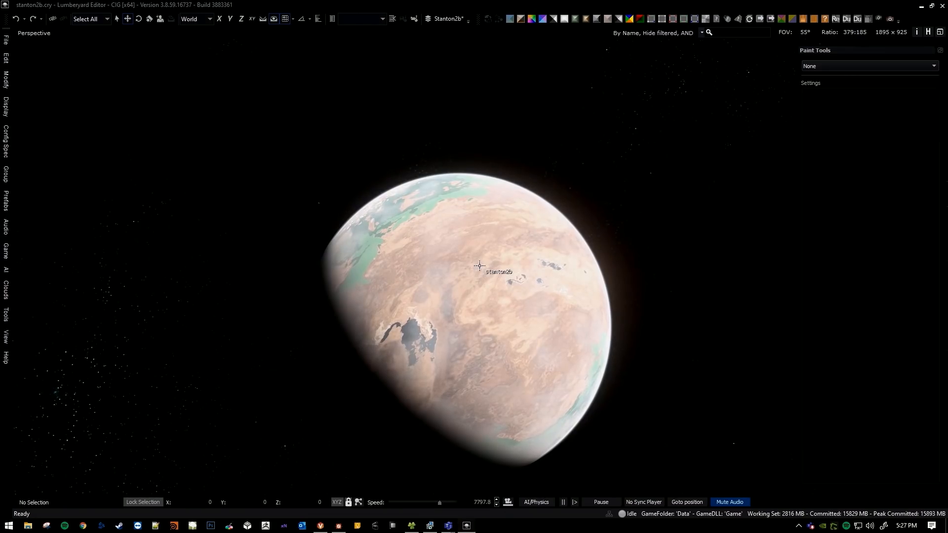
Orbit the planet and examine the transition from the brown desert to the green and snowy polar regions.
middle_click_drag(479, 266, 481, 278)
mouse_move(479, 262)
right_mouse_down()
mouse_move(491, 294)
mouse_move(476, 274)
right_mouse_up()
key("w")
scroll(486, 271, "down", 7)
scroll(476, 275, "down", 3)
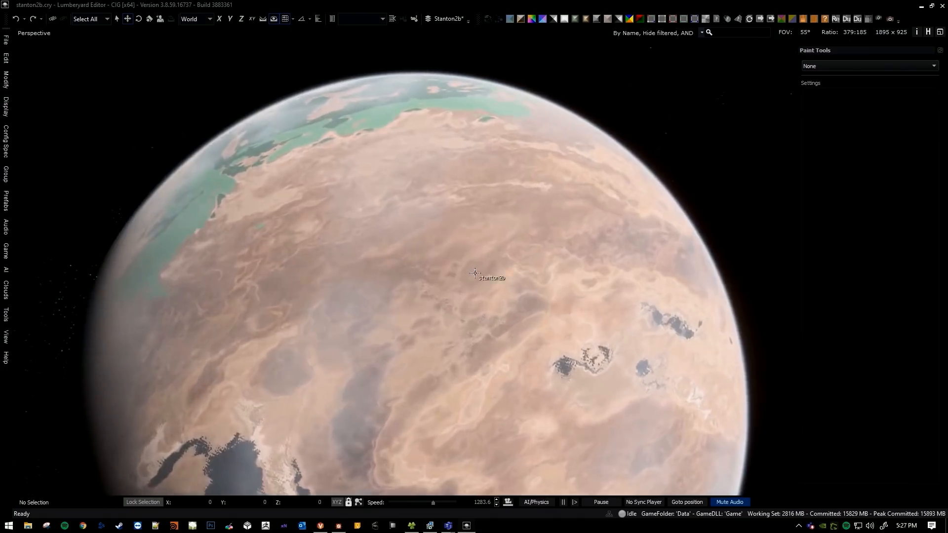
middle_click_drag(476, 274, 497, 299)
right_click_drag(496, 299, 479, 276)
scroll(479, 276, "down", 3)
middle_click_drag(479, 271, 494, 302)
right_click_drag(493, 301, 487, 331)
right_click_drag(486, 277, 513, 267)
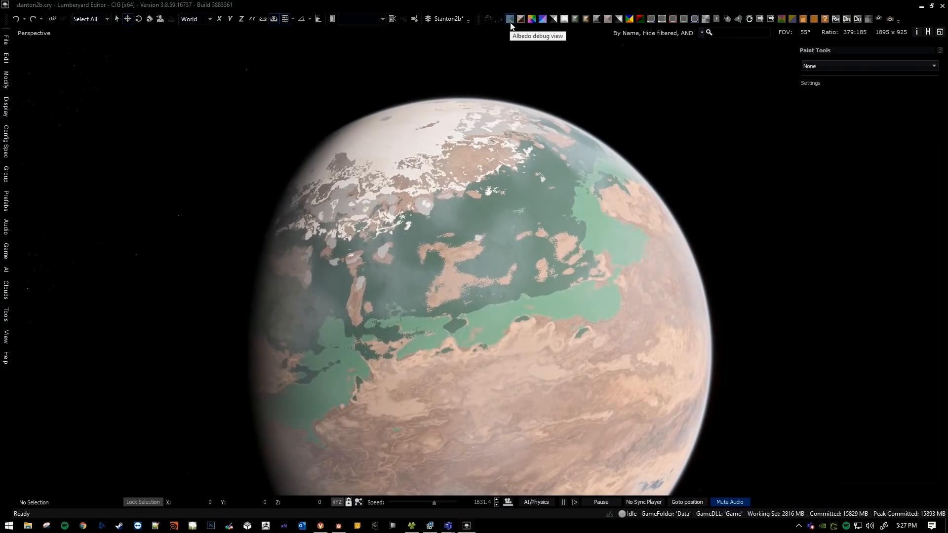
Turn on the Albedo debug view and examine the brown colour banding across the planet's surface.
left_click(510, 19)
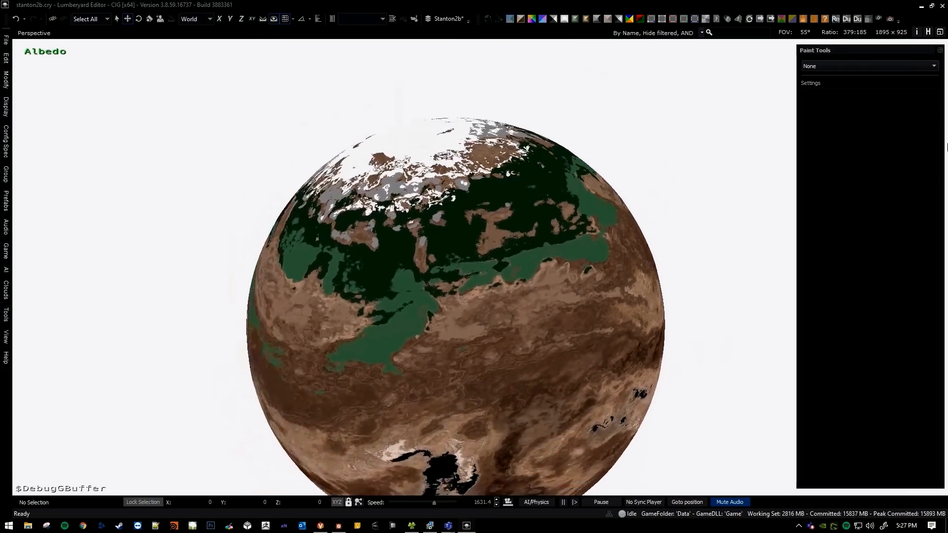
mouse_move(531, 254)
right_mouse_down()
mouse_move(534, 269)
mouse_move(534, 242)
right_mouse_up()
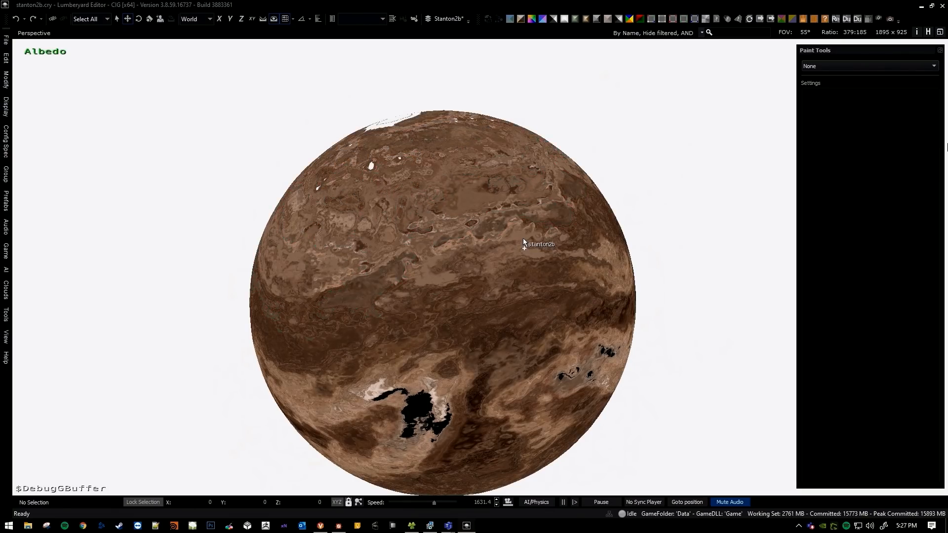
key("w")
right_click_drag(523, 239, 491, 252)
key("w")
scroll(501, 173, "up", 4)
key("w")
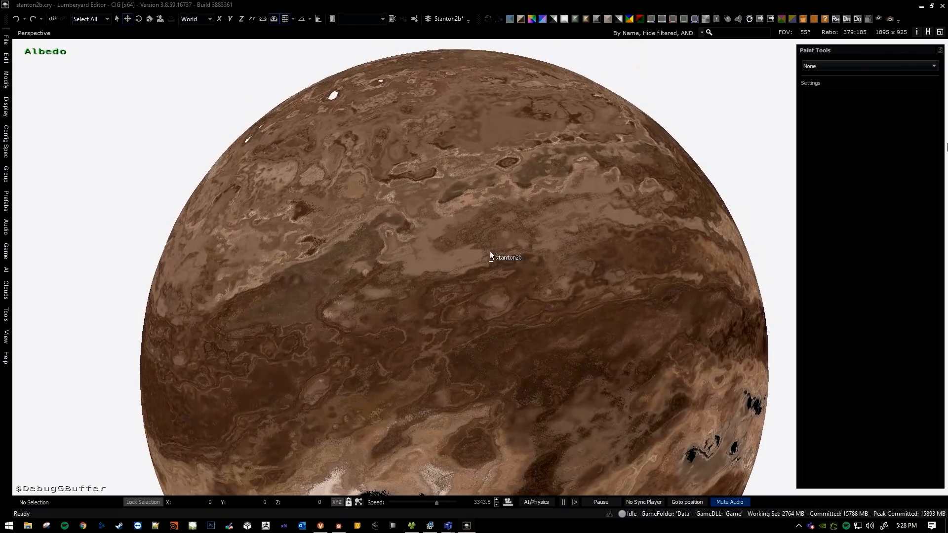
Switch to Substance Designer and compare the temperature and humidity Blend nodes, previewing the temperature map up close.
key("alt+Tab")
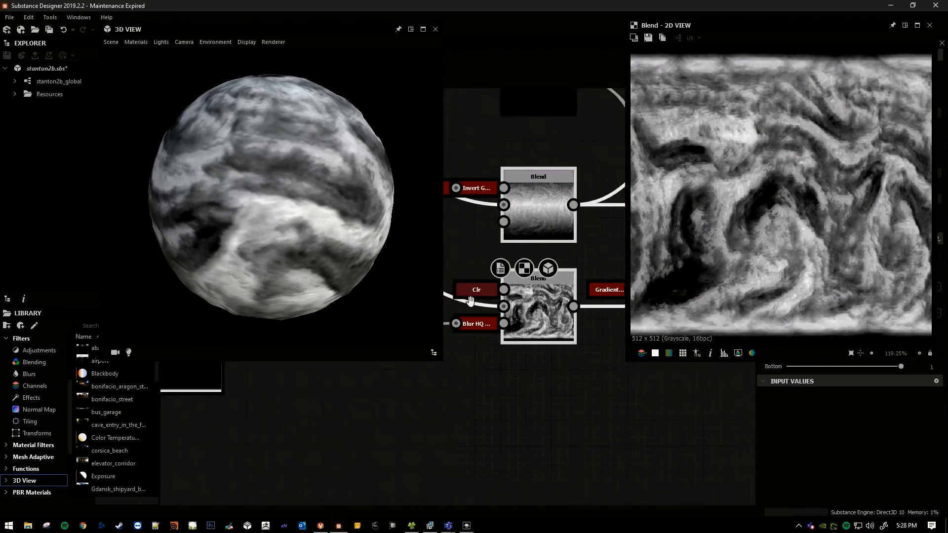
double_click(555, 208)
double_click(567, 308)
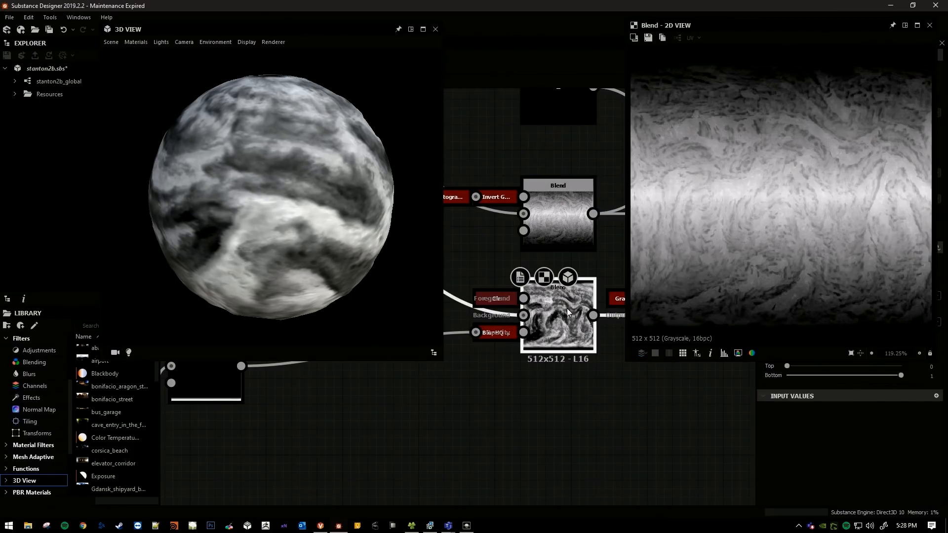
scroll(530, 218, "up", 2)
double_click(528, 206)
scroll(762, 201, "up", 4)
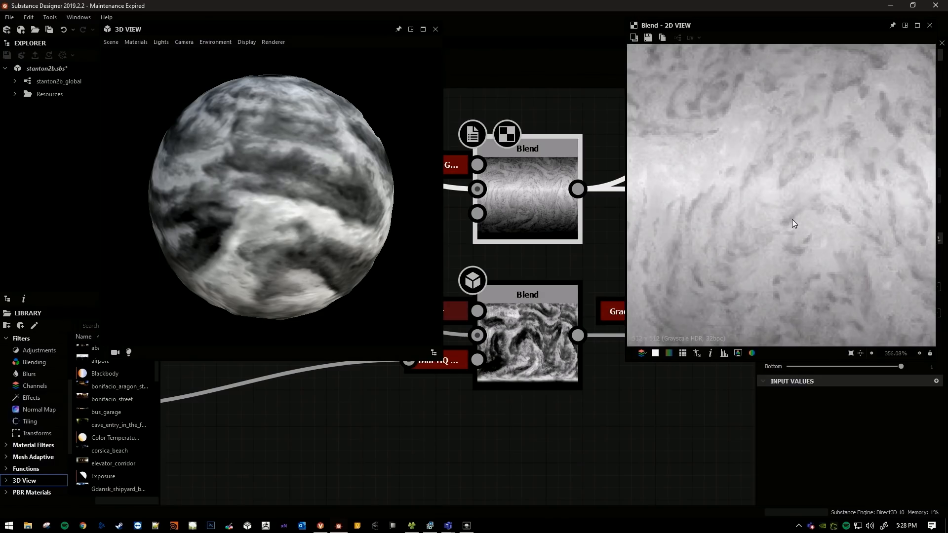
scroll(551, 250, "down", 5)
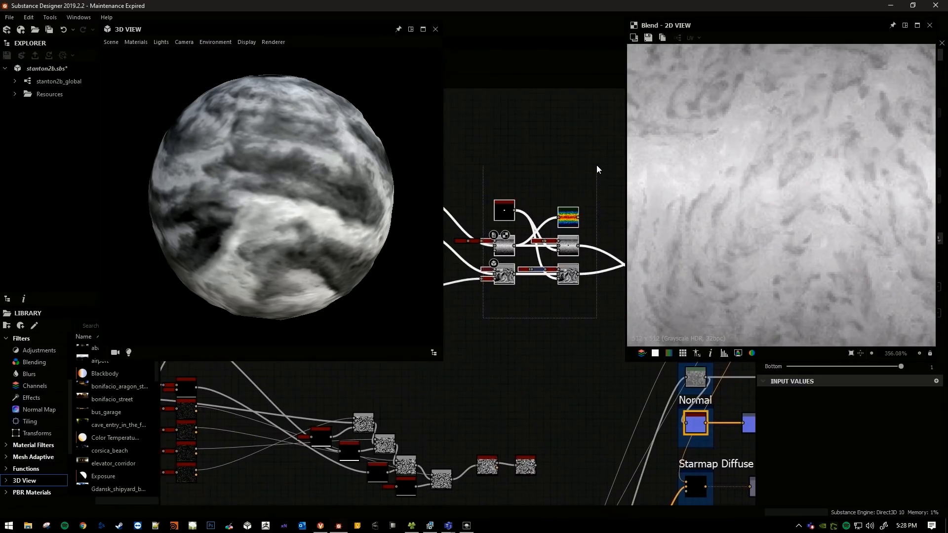
Find the Height output in the graph and preview its Levels node in the 2D view.
scroll(597, 165, "up", 1)
left_click_drag(462, 315, 463, 315)
middle_click_drag(498, 331, 535, 133)
scroll(522, 300, "down", 6)
middle_click_drag(523, 321, 525, 345)
scroll(548, 303, "up", 4)
middle_click_drag(547, 303, 489, 339)
scroll(577, 258, "up", 4)
middle_click_drag(577, 258, 545, 306)
scroll(546, 306, "up", 2)
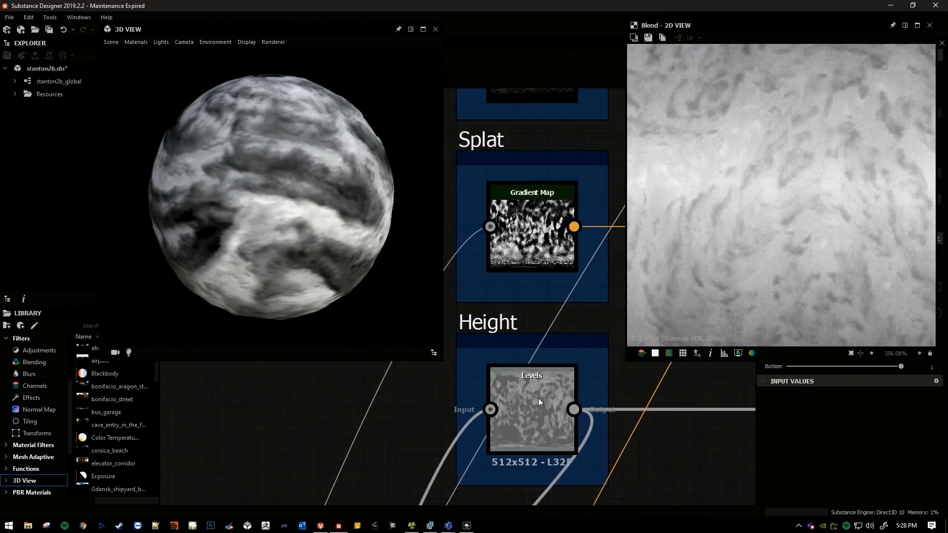
double_click(538, 398)
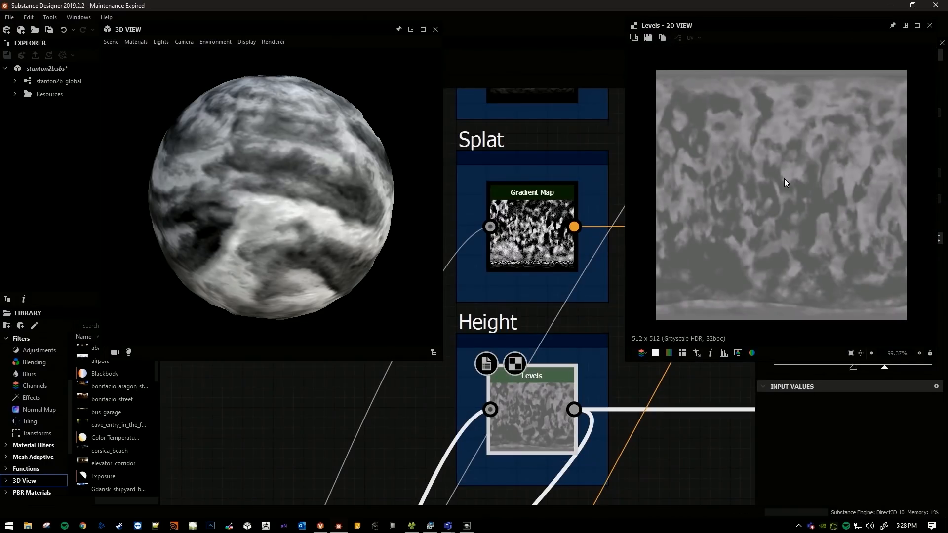
Examine the shapes and transitions in the height map at several magnifications.
scroll(777, 201, "up", 1)
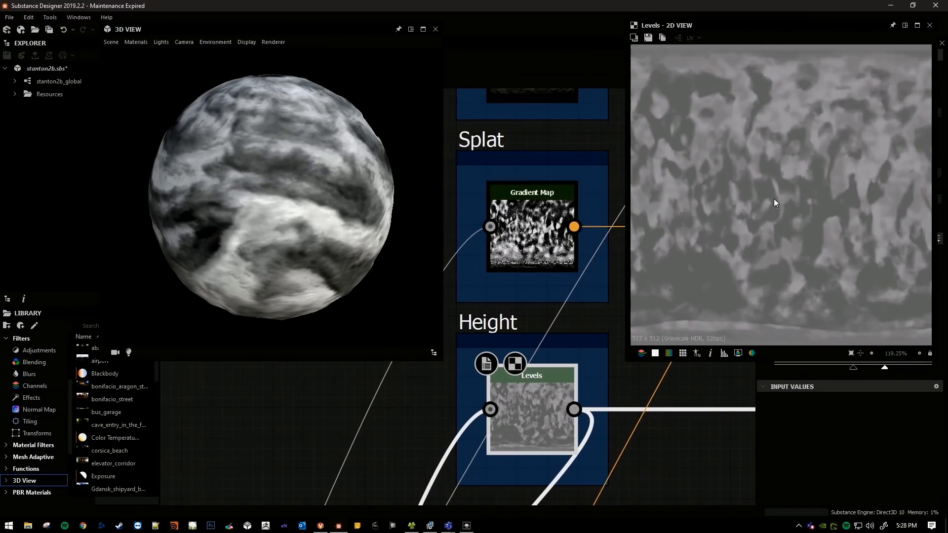
scroll(760, 161, "up", 5)
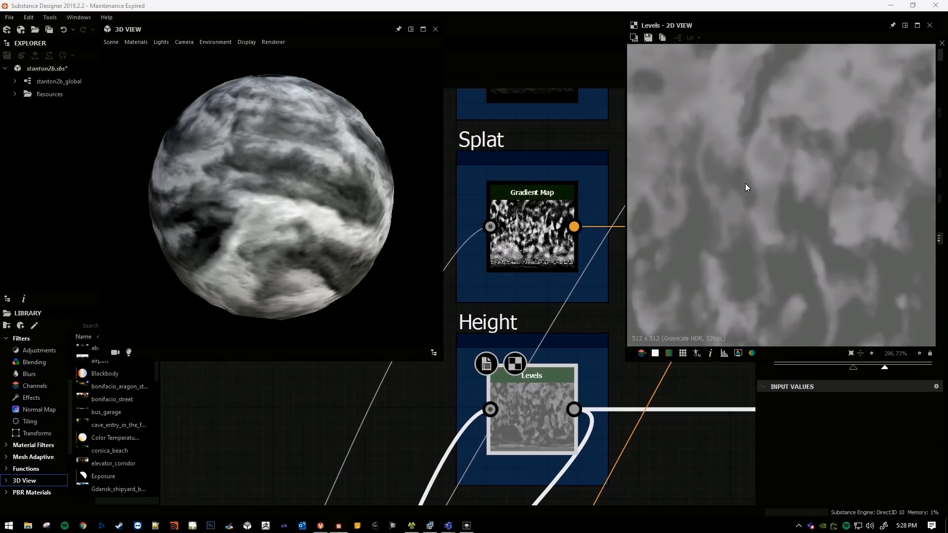
scroll(763, 207, "down", 1)
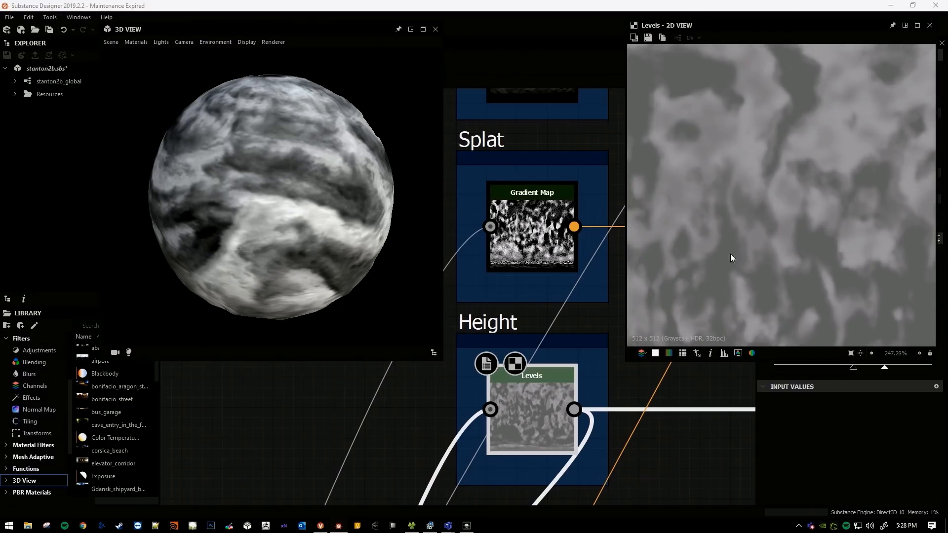
middle_click_drag(756, 186, 794, 228)
scroll(796, 217, "down", 2)
middle_click_drag(702, 210, 744, 148)
scroll(734, 185, "up", 2)
scroll(734, 186, "up", 2)
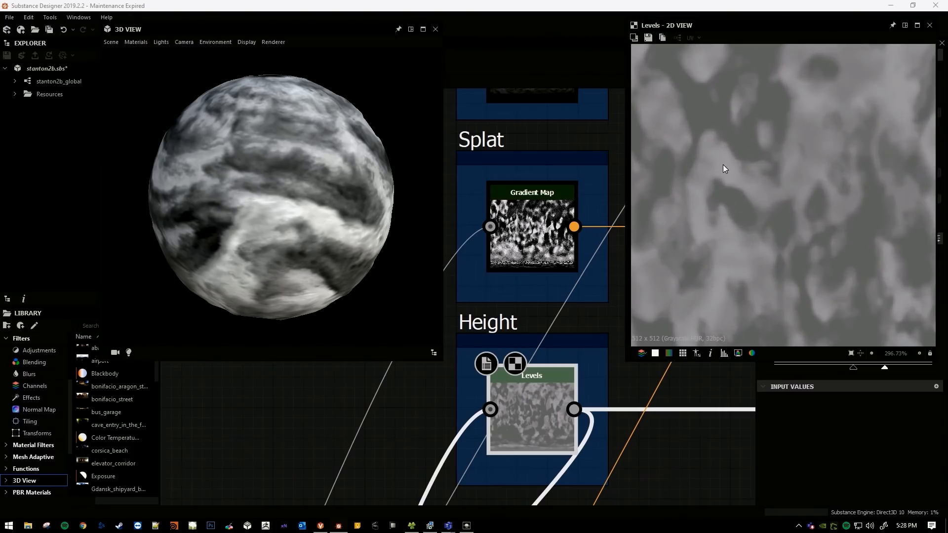
scroll(733, 200, "up", 2)
scroll(733, 200, "down", 4)
middle_click_drag(733, 200, 731, 179)
scroll(731, 180, "up", 6)
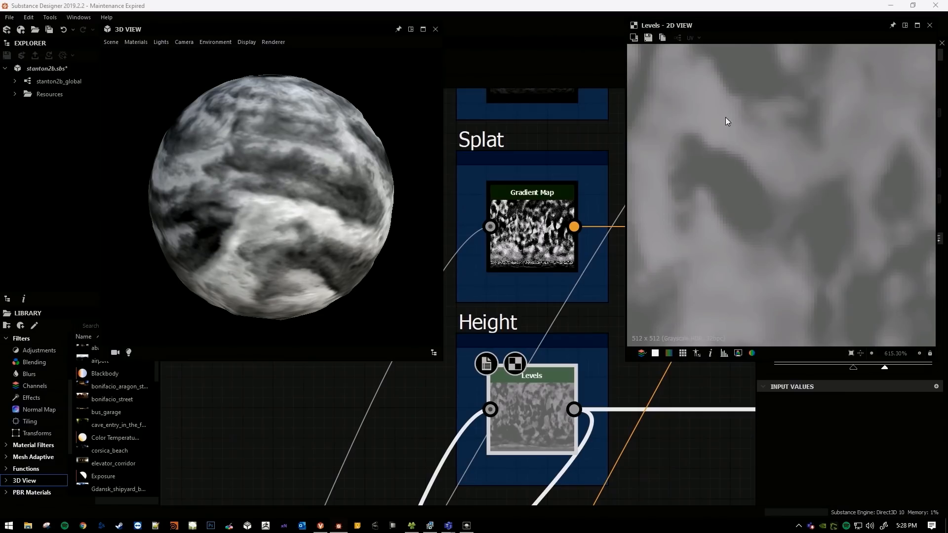
scroll(556, 279, "down", 5)
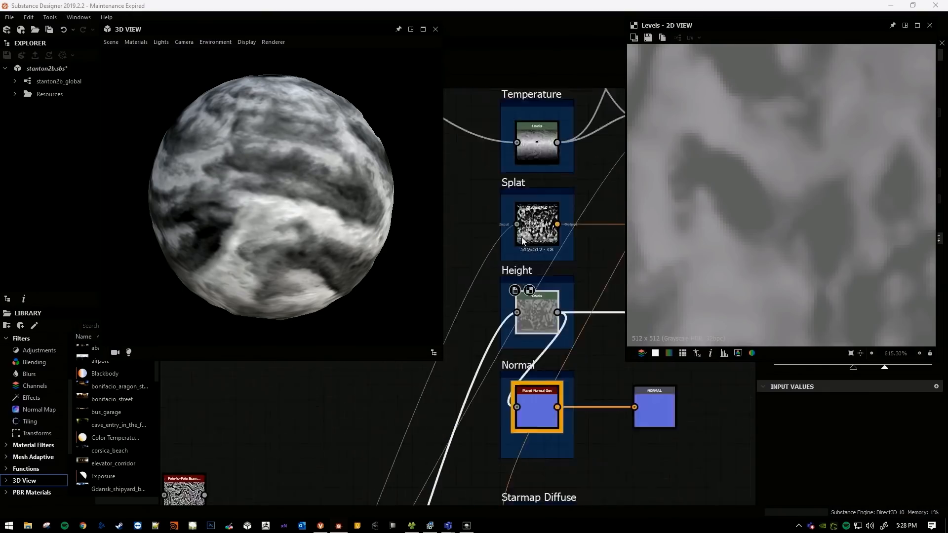
Add a Blend node beside the Splat output, fed from the Height Levels node.
scroll(533, 292, "up", 2)
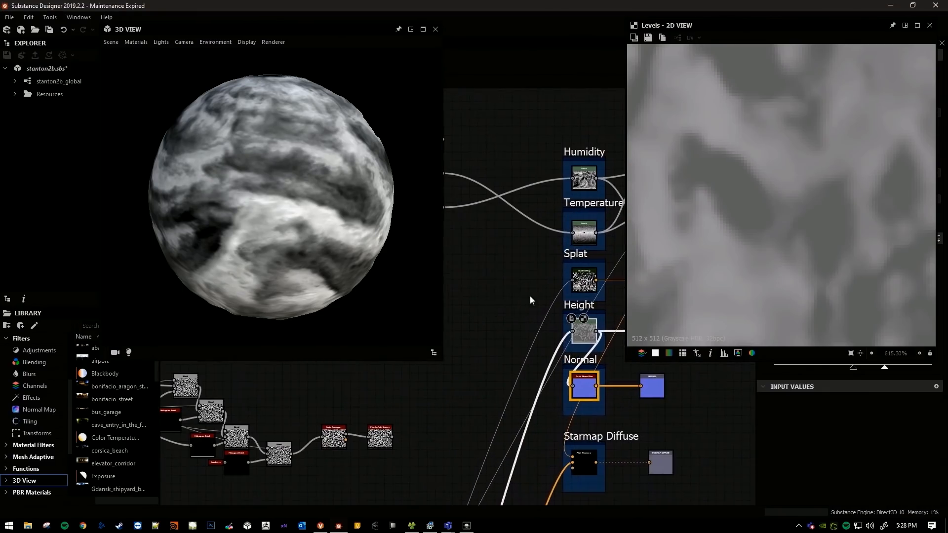
key("space")
type("blend")
key("Return")
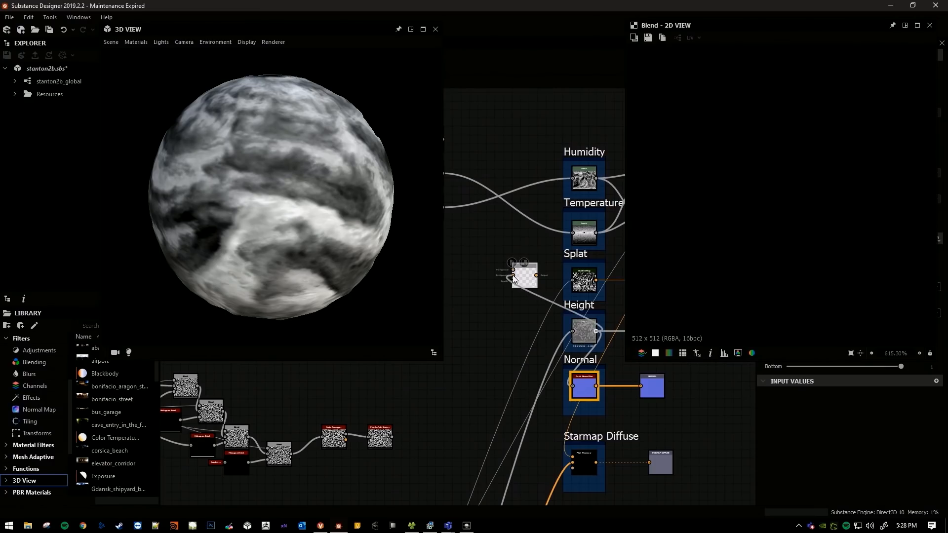
Insert an Auto Levels node between the Height Levels and the Blend, preview it, and dock it to the Blend.
key("Return")
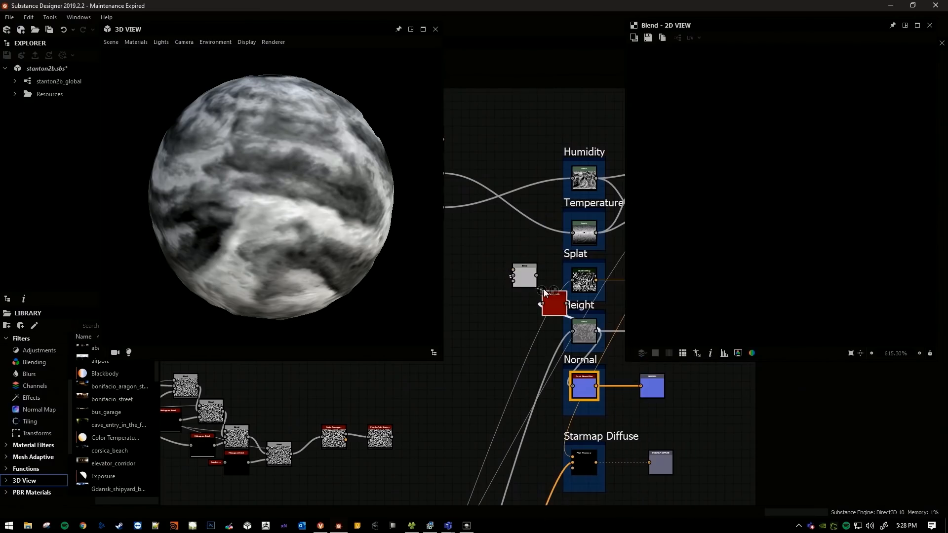
double_click(554, 304)
scroll(761, 230, "down", 3)
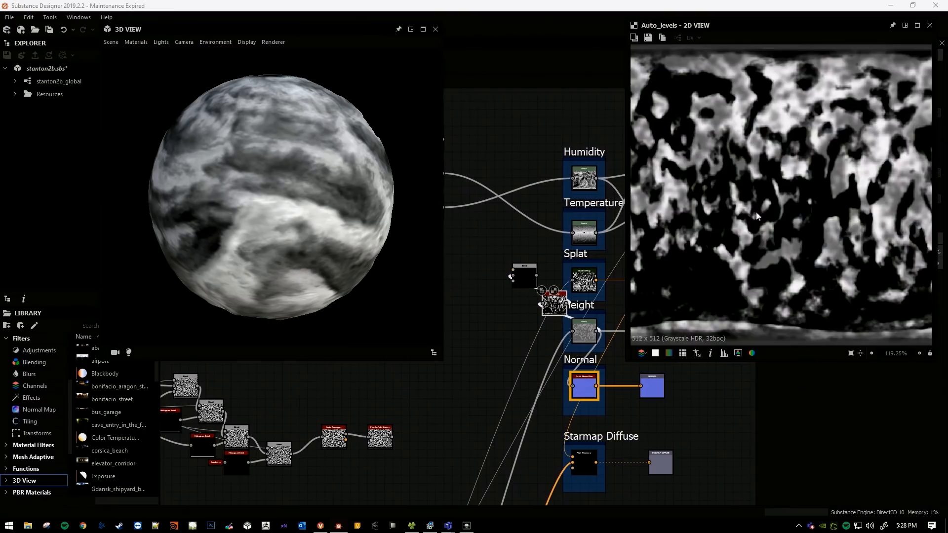
left_click(555, 303)
key("d")
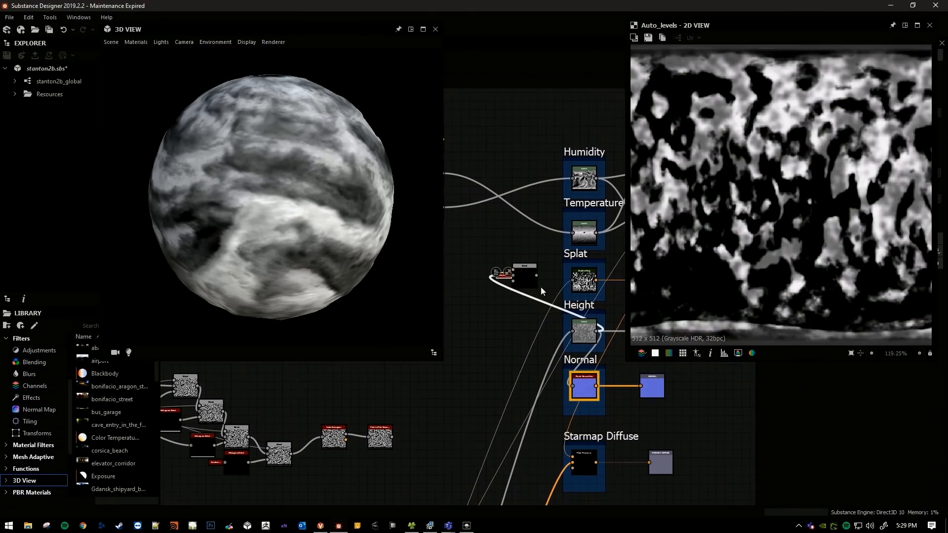
Connect the auto-levelled height to the Blend's foreground and the temperature map to its background, and preview the Blend.
double_click(529, 274)
middle_click_drag(511, 277, 543, 304)
scroll(540, 305, "up", 3)
left_click_drag(533, 303, 521, 331)
scroll(555, 284, "down", 4)
middle_click_drag(555, 285, 615, 346)
scroll(524, 263, "up", 3)
middle_click_drag(523, 262, 447, 228)
double_click(489, 251)
double_click(604, 390)
middle_click_drag(604, 391, 588, 380)
scroll(591, 321, "up", 2)
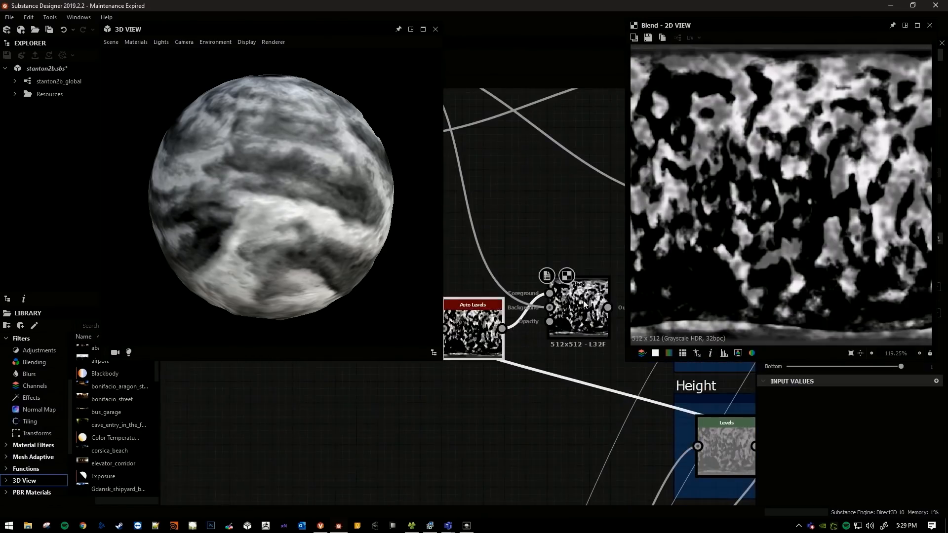
middle_click_drag(583, 300, 526, 287)
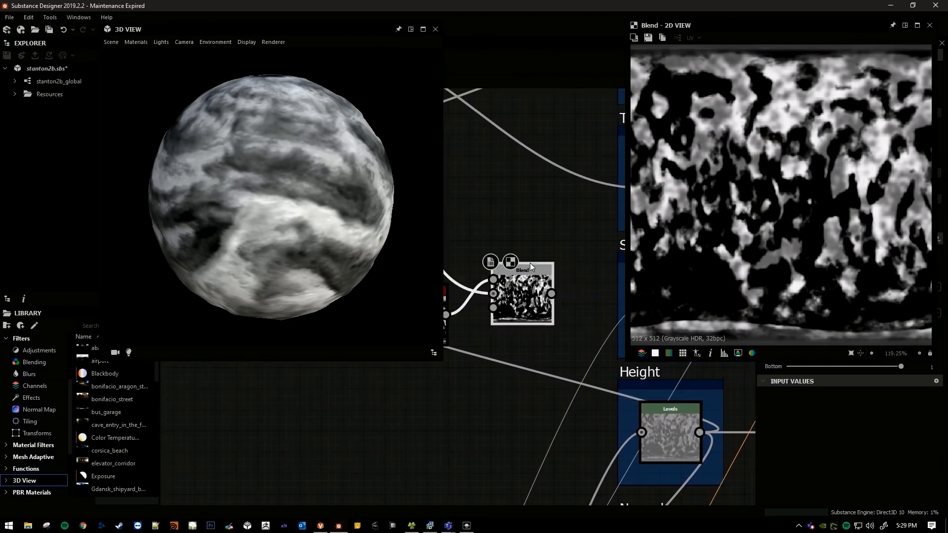
Set the Blend node's blending mode to Subtract and move the 2D preview clear of its properties.
scroll(525, 283, "up", 2)
left_click_drag(767, 29, 523, 31)
left_click(810, 287)
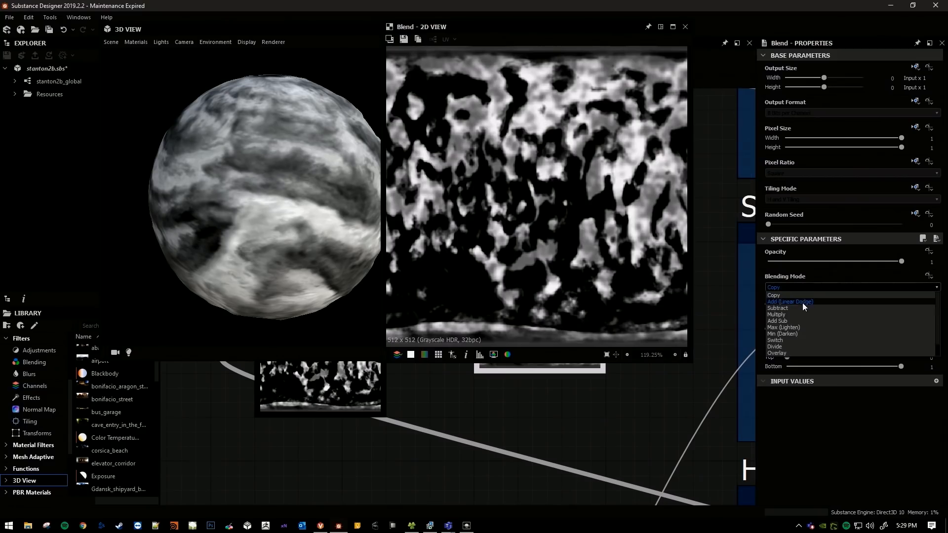
left_click(803, 305)
left_click_drag(588, 46, 811, 88)
left_click_drag(780, 53, 321, 54)
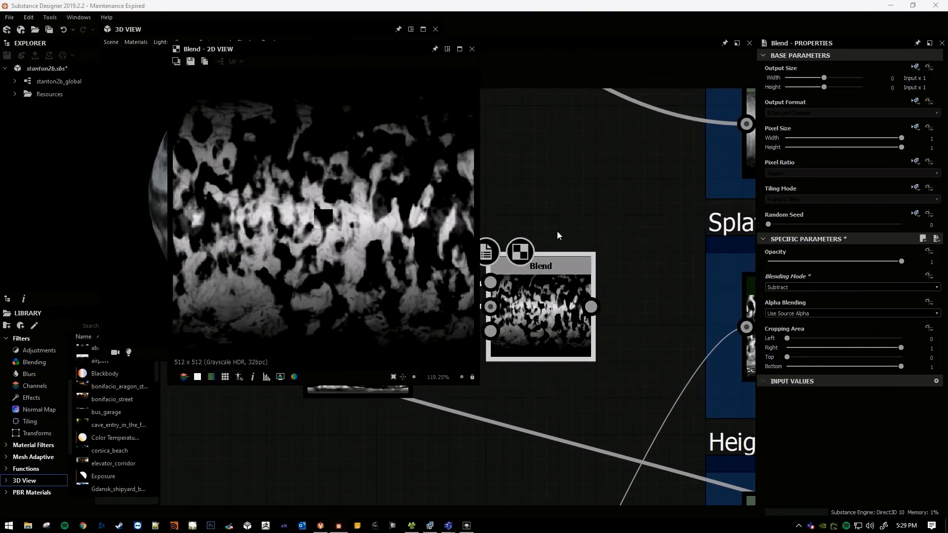
Set the Blend's opacity to 0.29 and inspect the height-adjusted temperature map up close.
middle_click_drag(543, 244, 613, 243)
scroll(626, 236, "up", 2)
left_click_drag(812, 265, 804, 265)
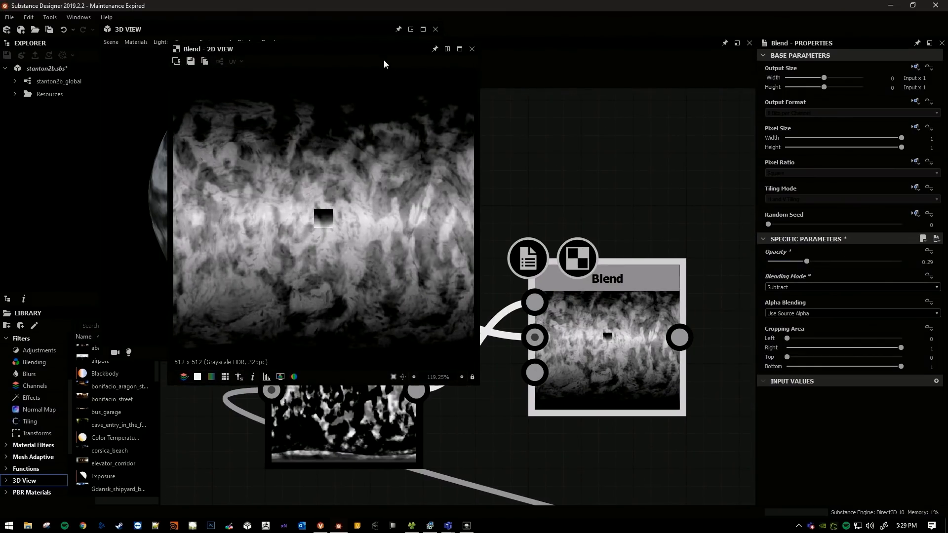
left_click_drag(384, 60, 389, 77)
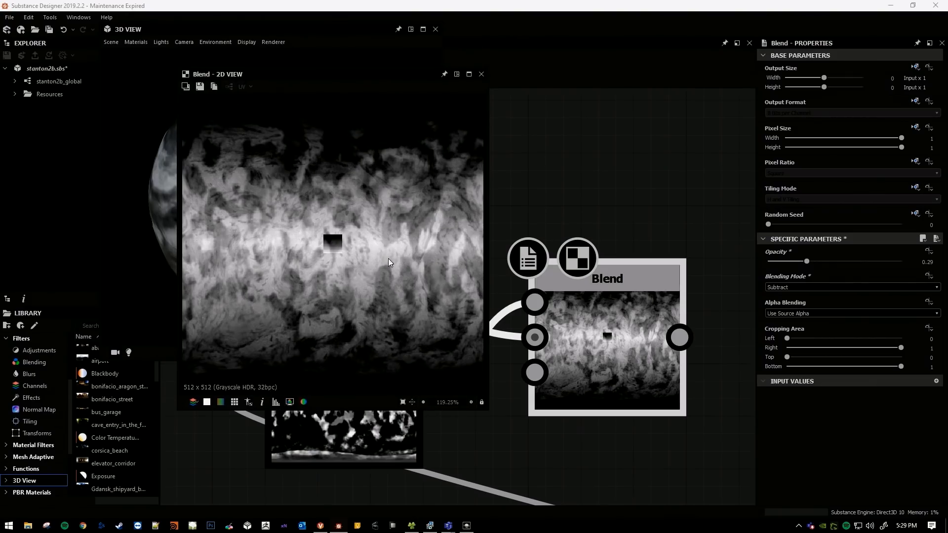
scroll(349, 242, "up", 4)
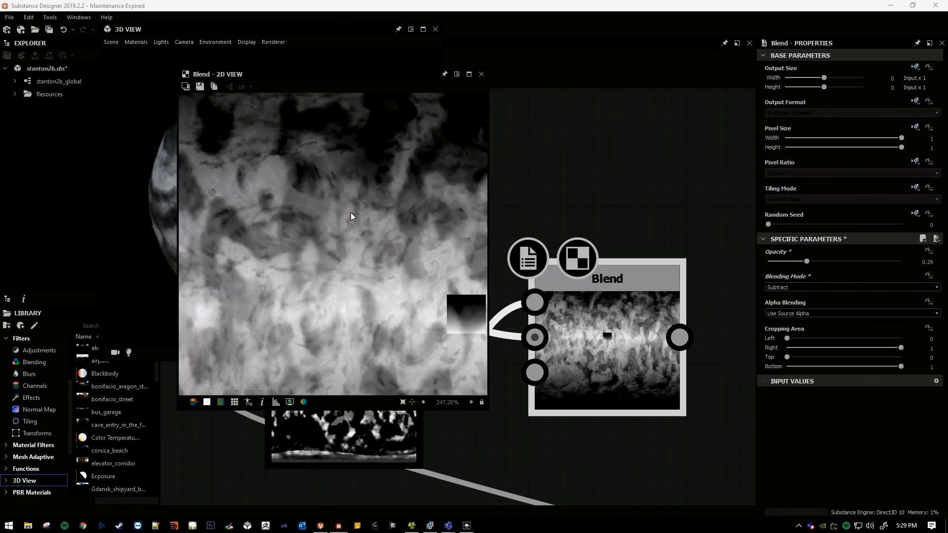
Examine the height-adjusted temperature map's southern half up close, comparing its dark and light patches with the whole map.
middle_click_drag(341, 224, 348, 149)
scroll(347, 247, "down", 1)
middle_click_drag(369, 242, 355, 190)
scroll(389, 267, "up", 1)
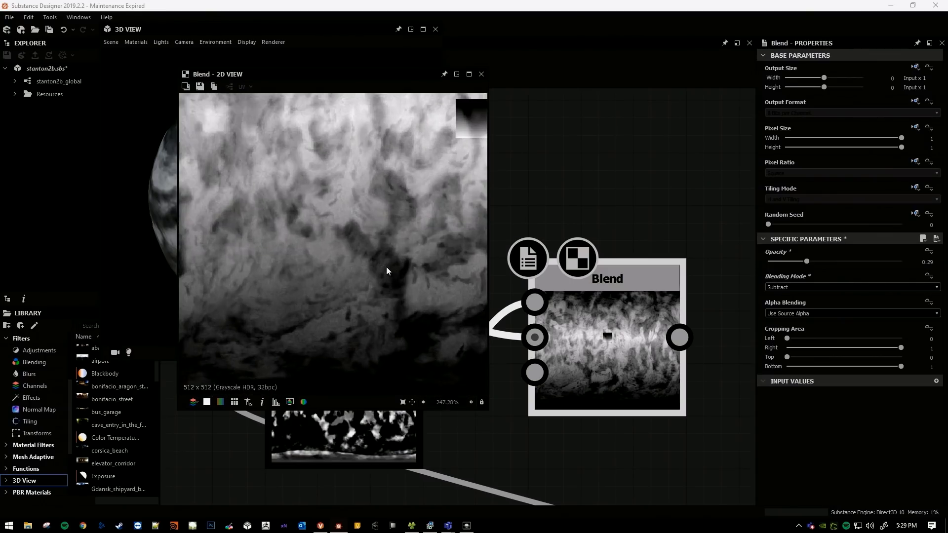
middle_click_drag(391, 260, 395, 279)
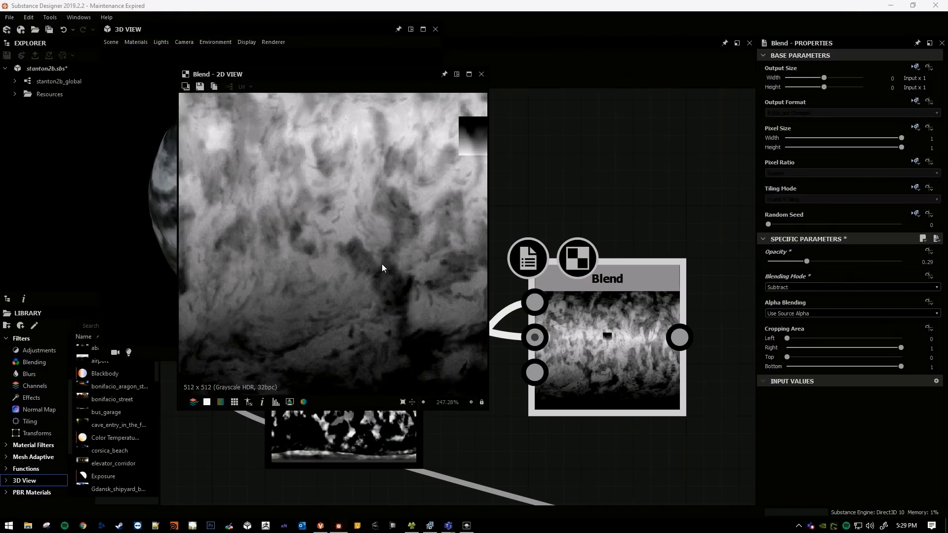
scroll(364, 267, "up", 4)
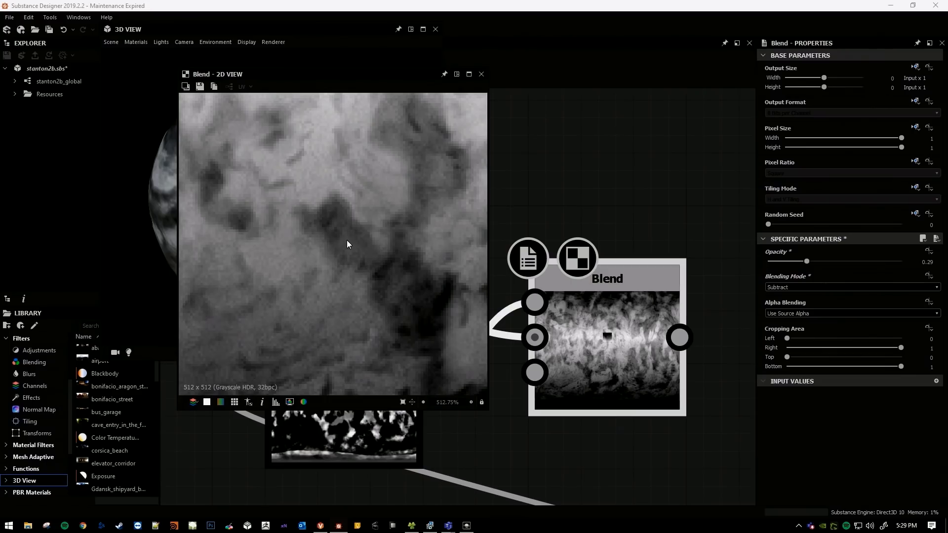
middle_click_drag(383, 278, 369, 264)
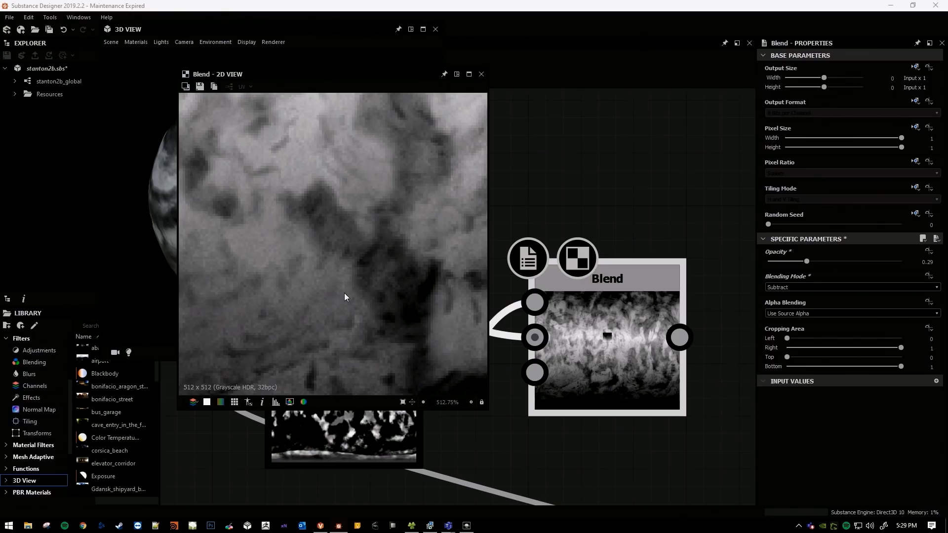
scroll(373, 252, "down", 5)
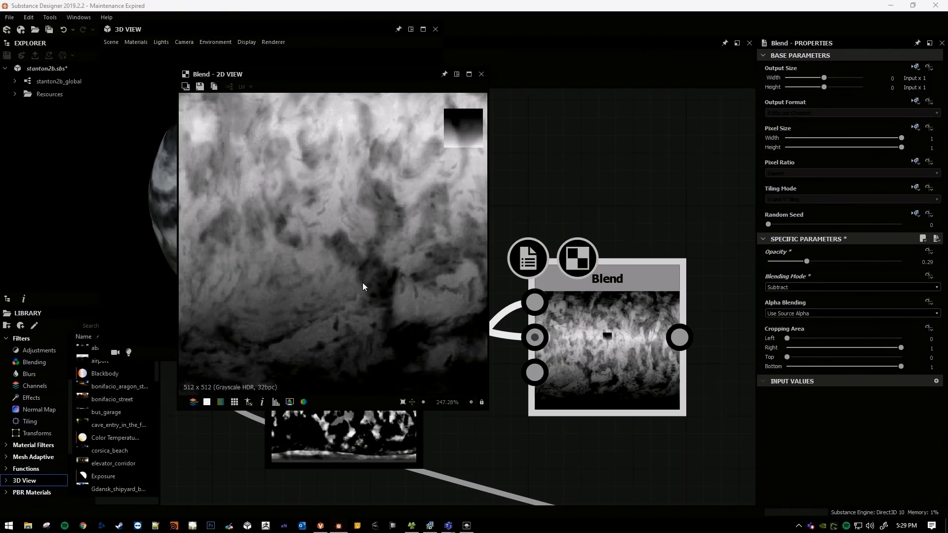
scroll(344, 292, "up", 8)
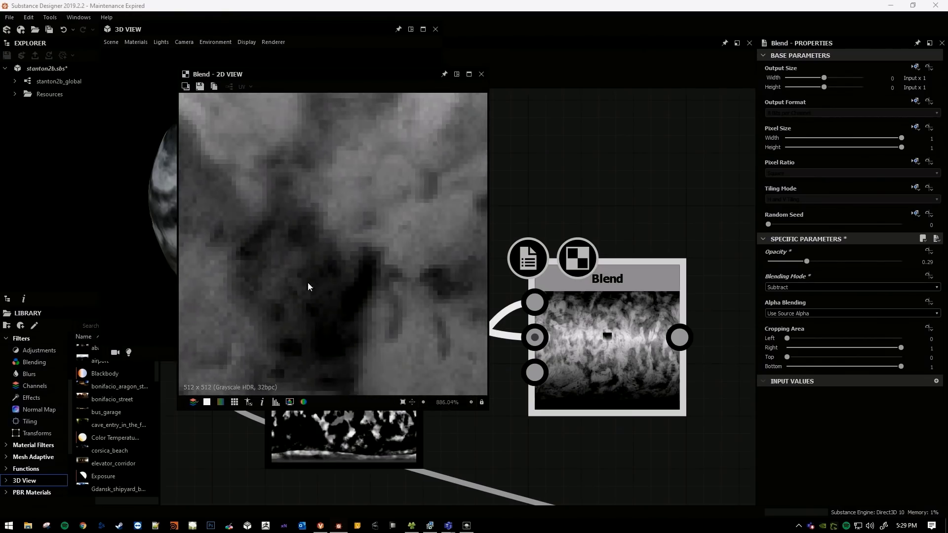
middle_click_drag(316, 289, 324, 288)
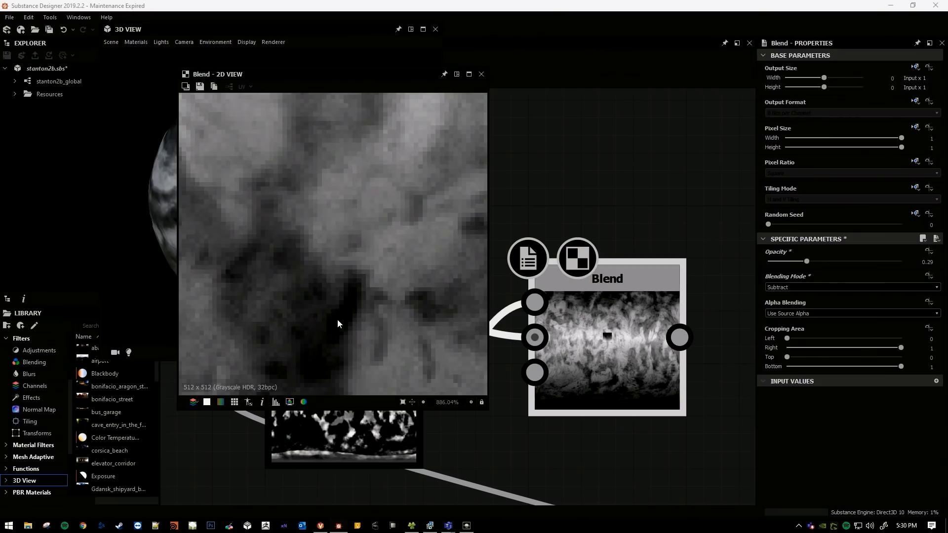
scroll(336, 319, "down", 3)
middle_click_drag(331, 271, 350, 254)
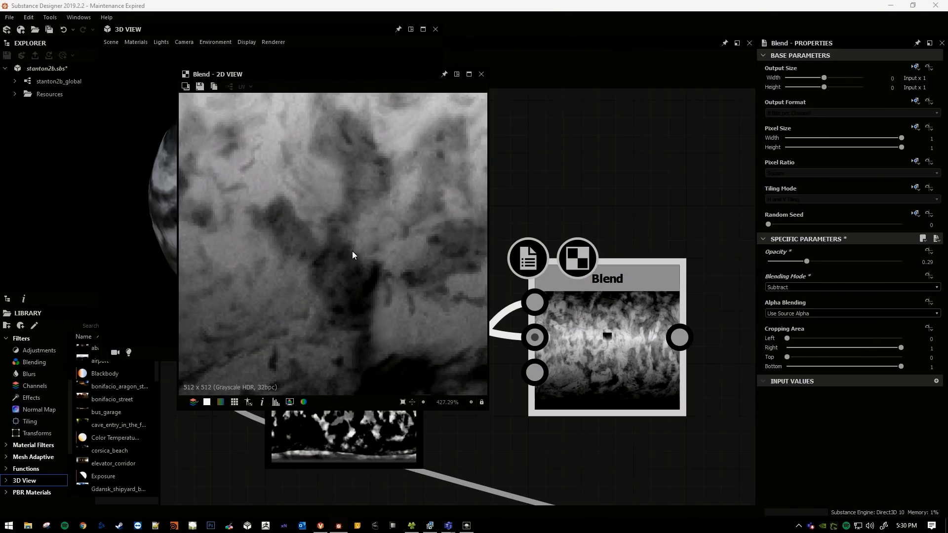
scroll(363, 236, "down", 4)
scroll(369, 255, "up", 3)
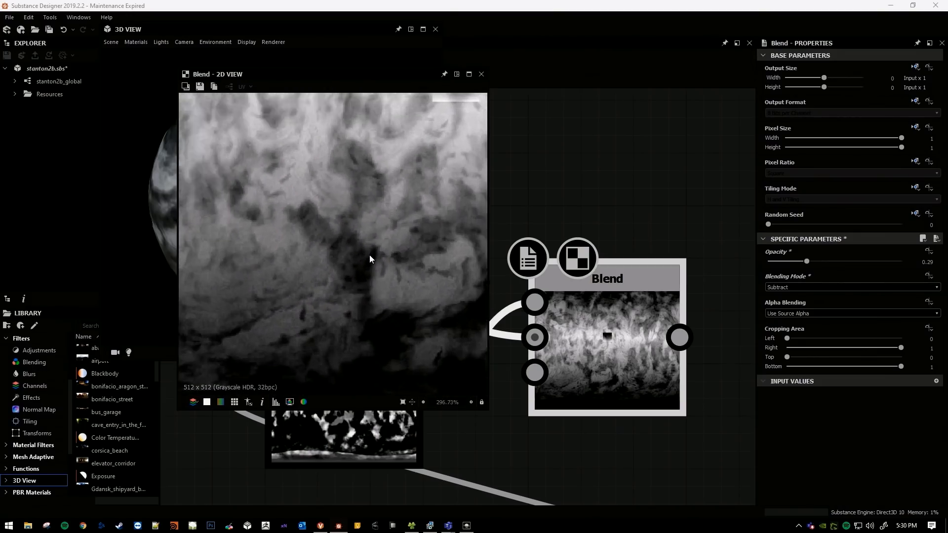
scroll(368, 247, "down", 3)
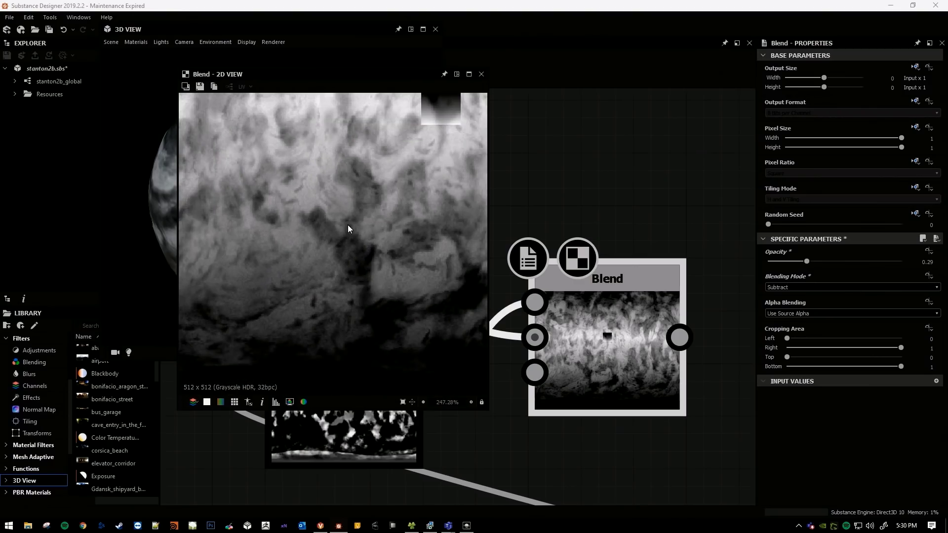
scroll(351, 231, "down", 4)
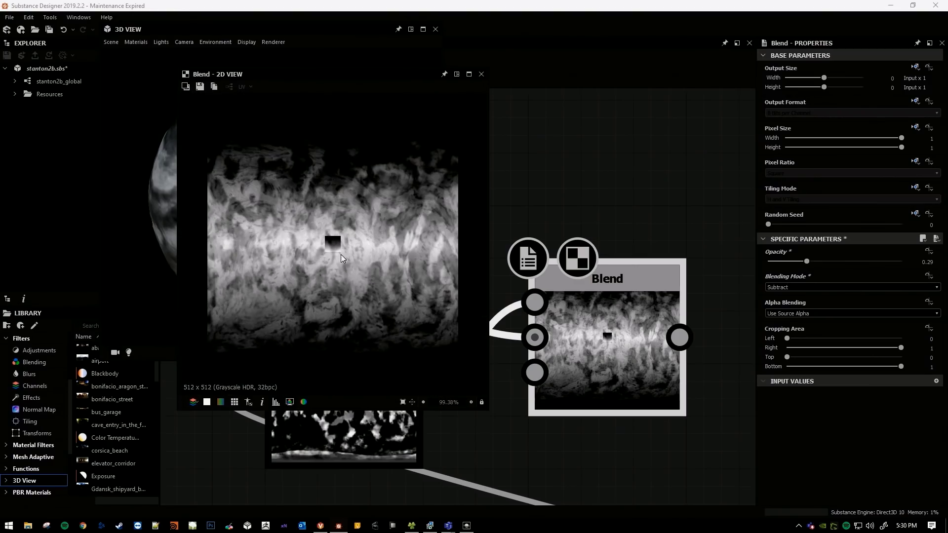
Move the 2D preview clear of the graph and reposition the Auto Levels and Blend nodes closer to the temperature Blend.
left_click_drag(404, 78, 859, 35)
middle_click_drag(531, 205, 510, 176)
scroll(513, 183, "down", 5)
scroll(525, 324, "down", 4)
middle_click_drag(499, 314, 510, 397)
mouse_move(556, 334)
middle_mouse_down()
mouse_move(542, 330)
mouse_move(545, 346)
mouse_move(561, 348)
middle_mouse_up()
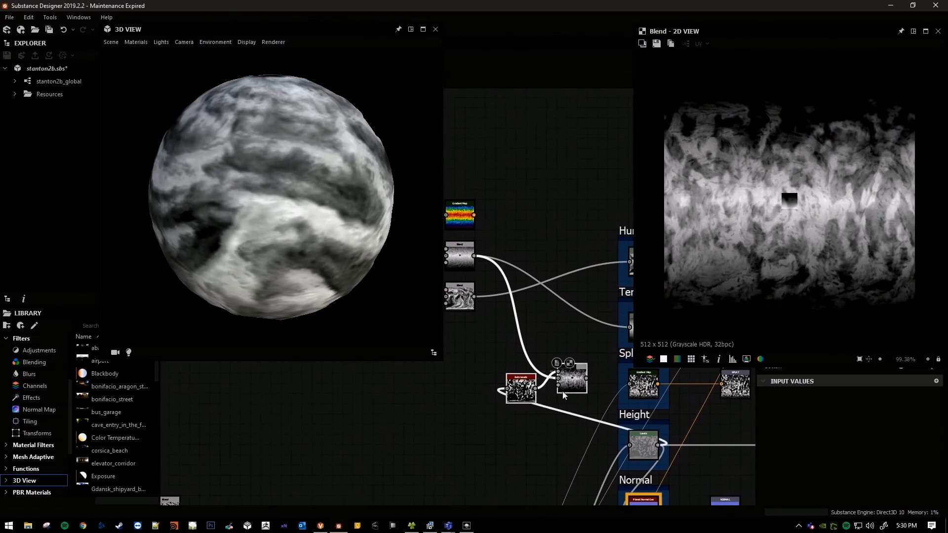
left_click_drag(572, 374, 534, 368)
middle_click_drag(522, 406, 541, 405)
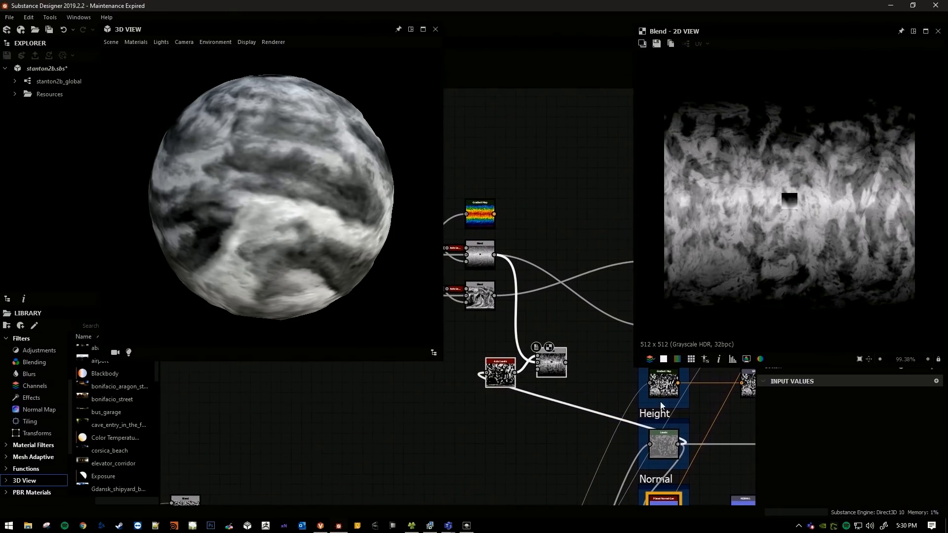
Preview the Height Levels output and compare it with the Blend results in the 2D view.
double_click(669, 446)
scroll(603, 399, "up", 3)
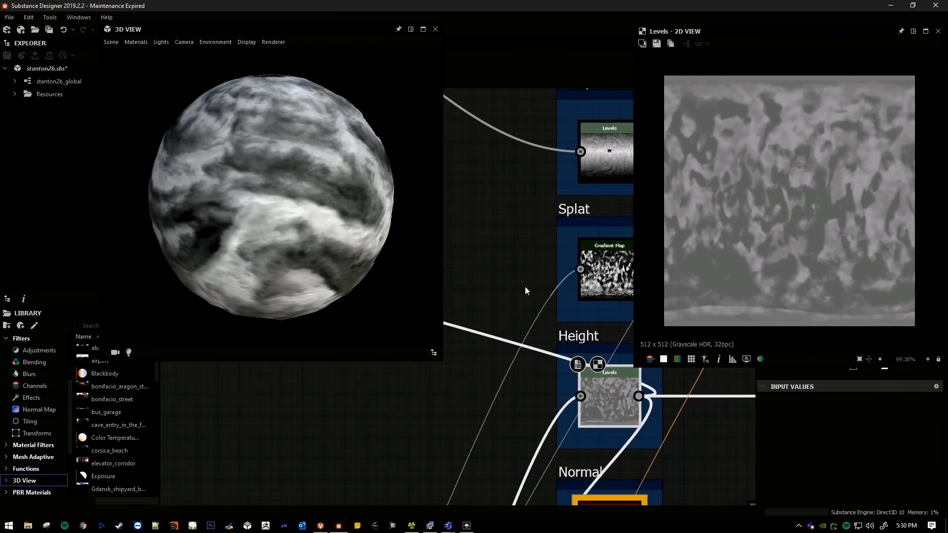
scroll(581, 348, "down", 3)
double_click(544, 257)
middle_click_drag(598, 340, 453, 204)
double_click(526, 324)
Spread the two new nodes apart, placing the combined Blend above and beside the Auto Levels node.
left_click_drag(526, 324, 526, 249)
middle_click_drag(526, 249, 556, 378)
scroll(581, 341, "down", 1)
scroll(563, 352, "up", 1)
left_click_drag(580, 391, 559, 391)
middle_click_drag(559, 390, 591, 349)
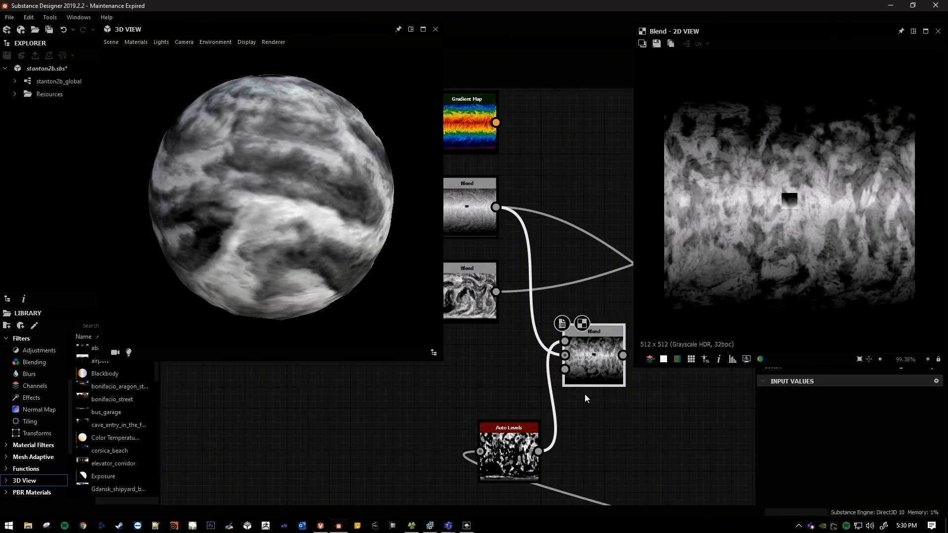
Preview the auto-levelled height, the temperature map and the combined Blend in turn, and inspect the combined map's northern area.
double_click(509, 454)
double_click(482, 214)
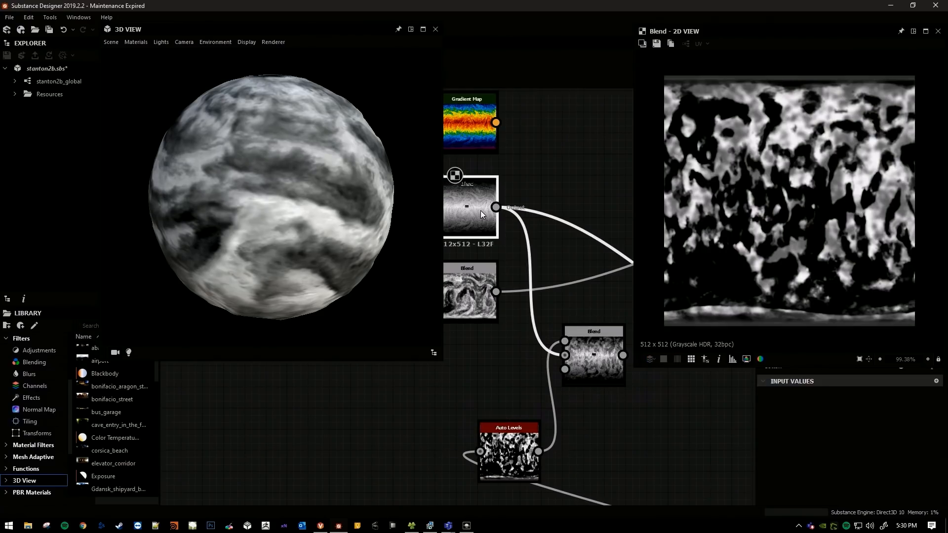
double_click(595, 363)
scroll(769, 197, "up", 4)
mouse_move(765, 222)
middle_mouse_down()
mouse_move(790, 248)
mouse_move(807, 218)
mouse_move(774, 217)
mouse_move(769, 238)
middle_mouse_up()
middle_click_drag(769, 183, 769, 244)
scroll(769, 244, "up", 1)
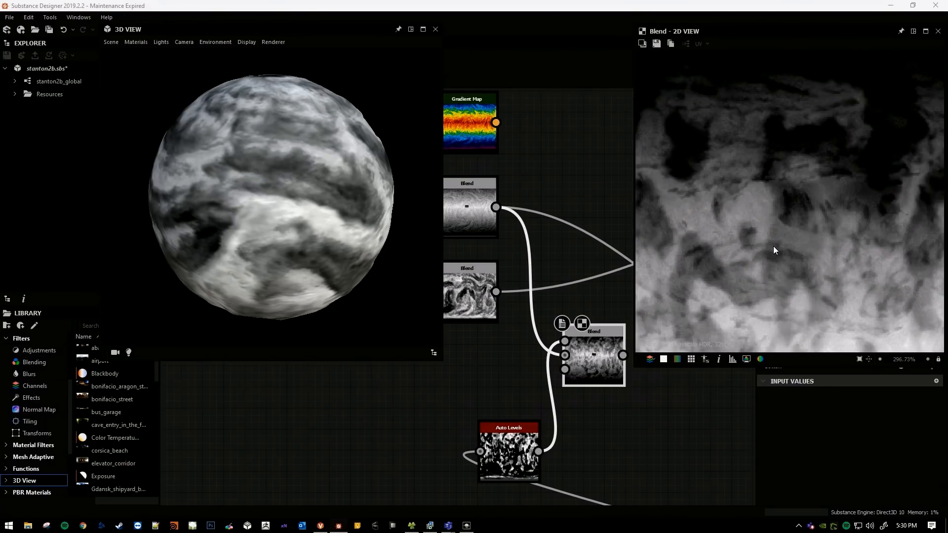
scroll(776, 247, "down", 1)
middle_click_drag(783, 280, 795, 203)
scroll(549, 335, "down", 2)
Switch to the Lumberyard Editor, activate the Deluxe paint tool in Surface mode, and set the brush radius to 8.
middle_click_drag(568, 360, 947, 147)
key("alt+Tab")
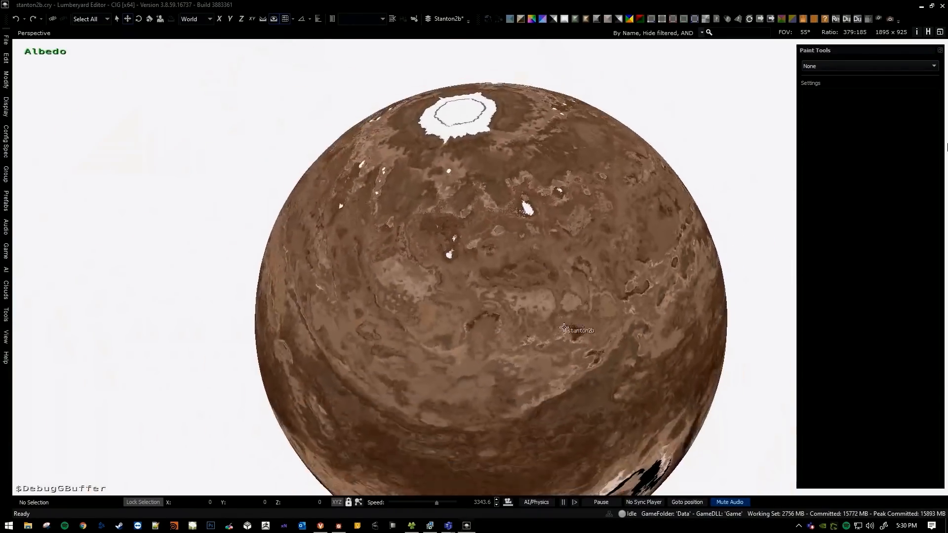
left_click(866, 66)
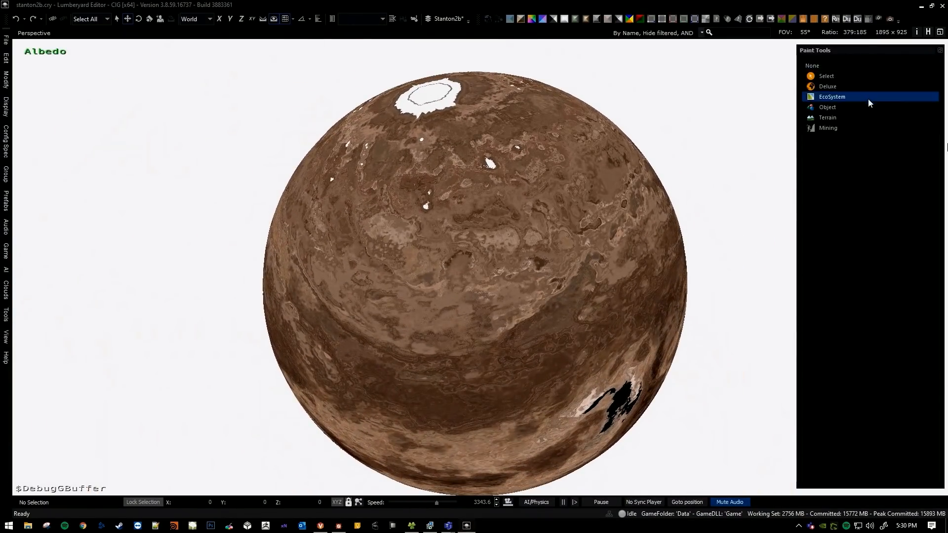
left_click(866, 87)
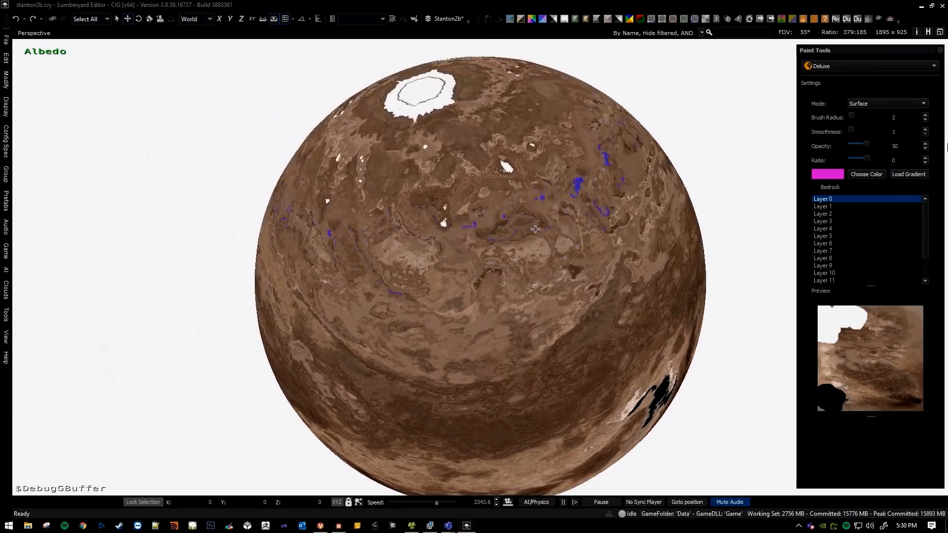
middle_click_drag(533, 229, 543, 217)
key("bracketright")
key("bracketright")
key("bracketright")
key("bracketright")
key("bracketright")
key("bracketright")
Try painting white surface colour over the planet's climate ranges around the north pole, and undo the strokes.
middle_click_drag(479, 192, 506, 237)
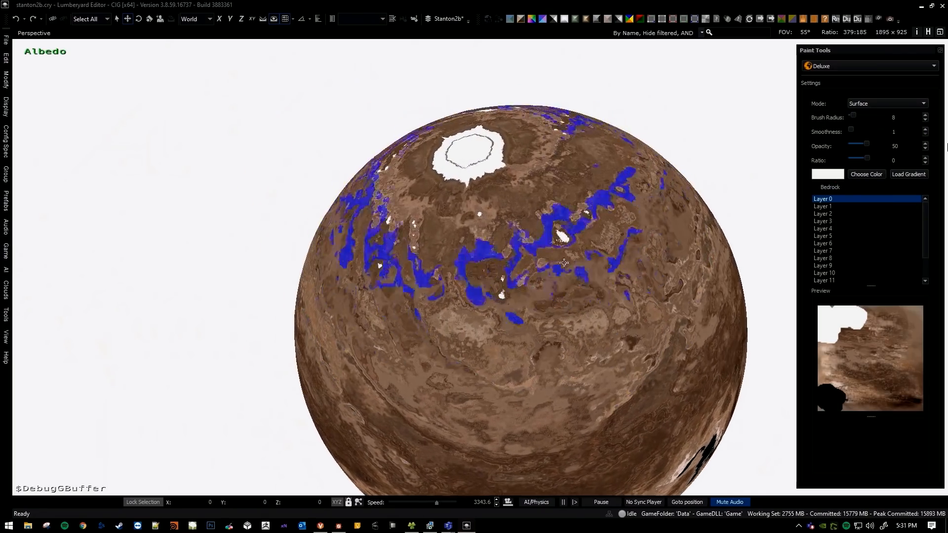
left_click_drag(481, 221, 481, 229)
mouse_move(480, 230)
middle_mouse_down()
mouse_move(443, 197)
mouse_move(451, 225)
middle_mouse_up()
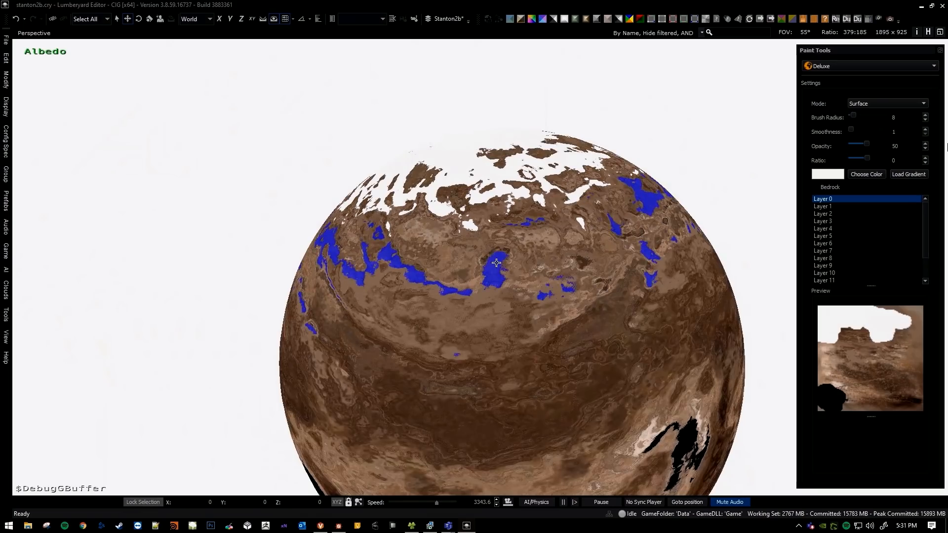
mouse_move(449, 239)
right_mouse_down()
mouse_move(467, 240)
mouse_move(456, 253)
mouse_move(464, 297)
mouse_move(460, 247)
mouse_move(462, 254)
mouse_move(448, 233)
mouse_move(461, 218)
mouse_move(491, 242)
mouse_move(494, 217)
mouse_move(521, 210)
mouse_move(510, 214)
right_mouse_up()
key("ctrl+z")
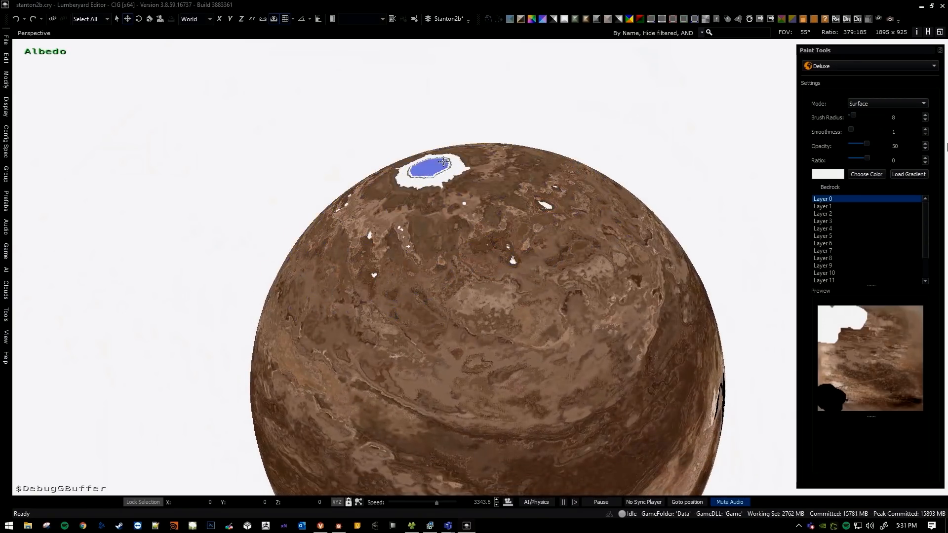
Paint white surface colour from the polar region into the mid-latitude bands using a brush radius of 7.
left_click_drag(477, 272, 479, 275)
right_click_drag(479, 275, 455, 192)
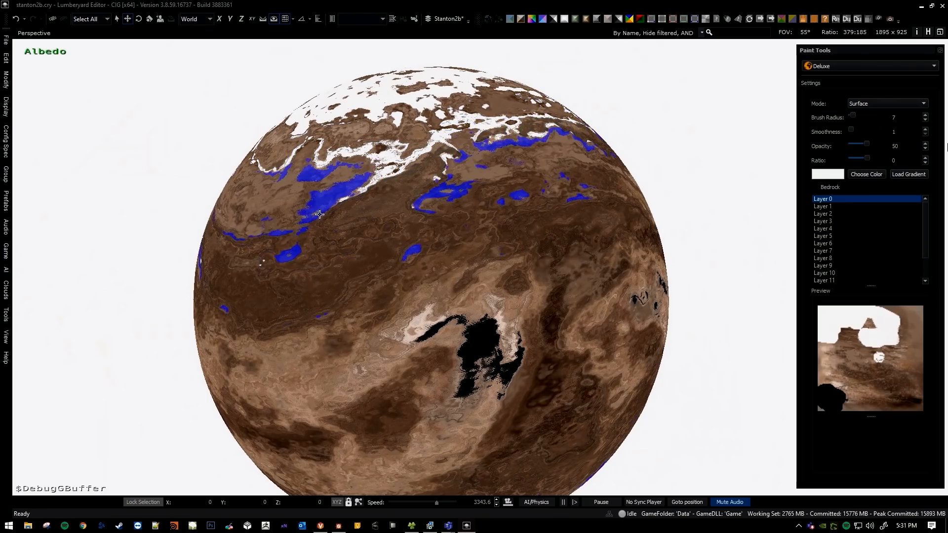
key("a")
mouse_move(353, 225)
right_mouse_down()
mouse_move(407, 230)
mouse_move(431, 142)
right_mouse_up()
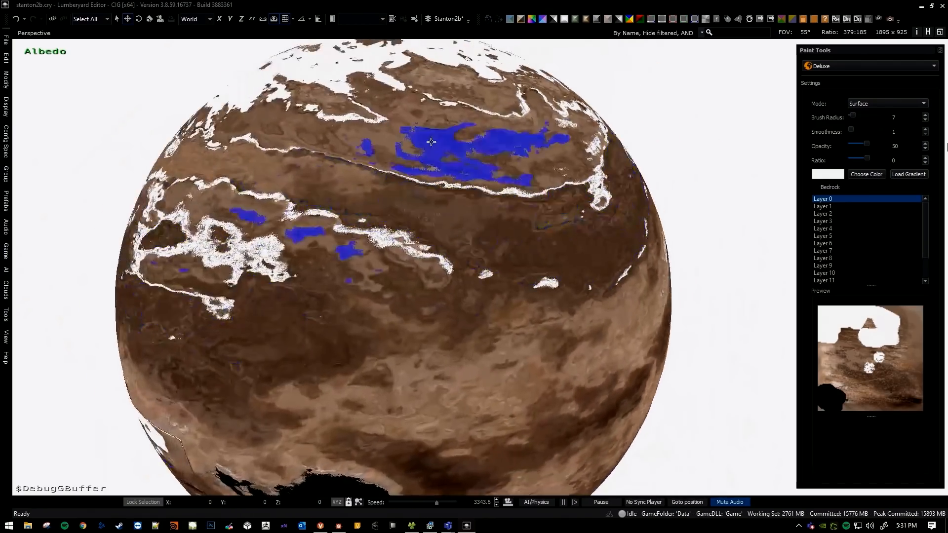
right_click_drag(388, 191, 382, 205)
left_click(476, 265)
left_click(390, 293)
mouse_move(413, 247)
right_mouse_down()
mouse_move(424, 284)
mouse_move(412, 252)
mouse_move(419, 217)
right_mouse_up()
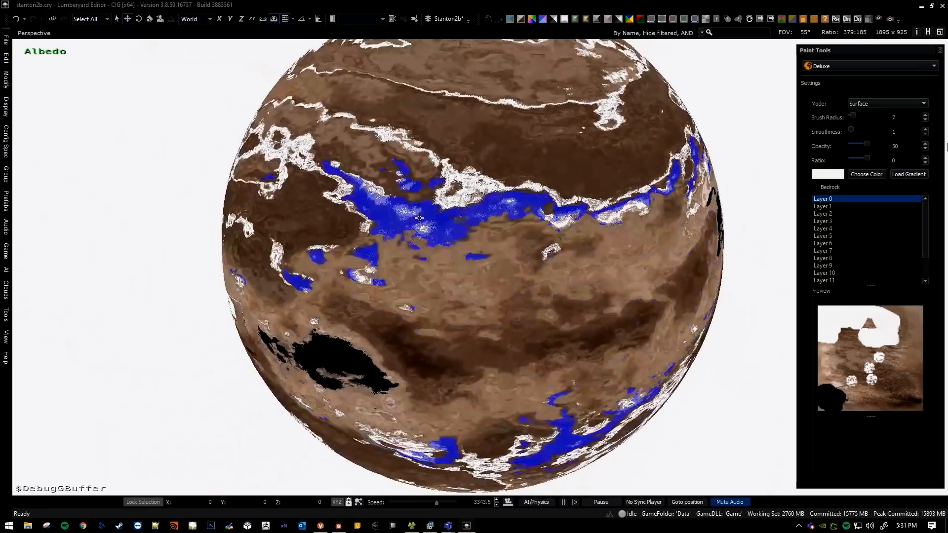
Reduce the brush radius to 5 and paint more white patches along the mid-latitude climate boundaries.
key("[")
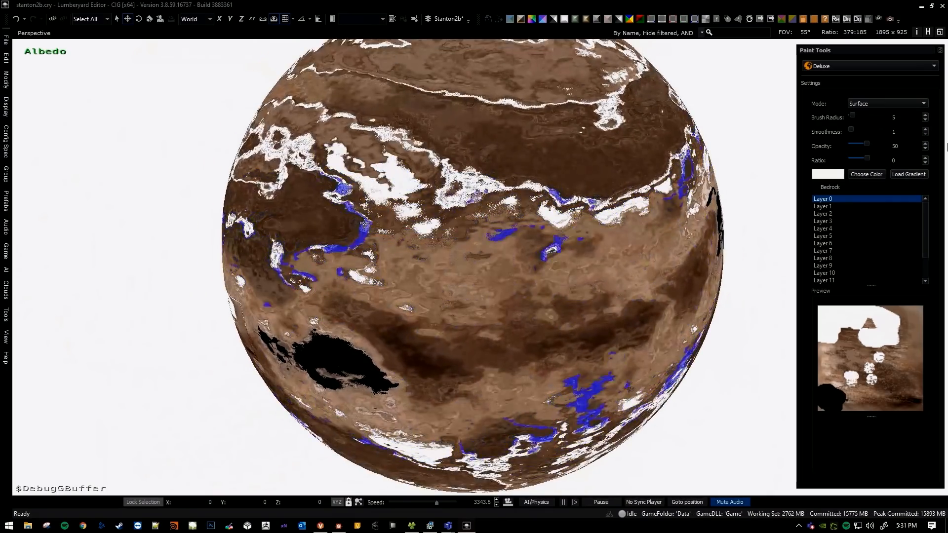
left_click(365, 228)
left_click(292, 150)
mouse_move(353, 199)
right_mouse_down()
mouse_move(389, 200)
mouse_move(389, 233)
mouse_move(428, 247)
right_mouse_up()
left_click(388, 233)
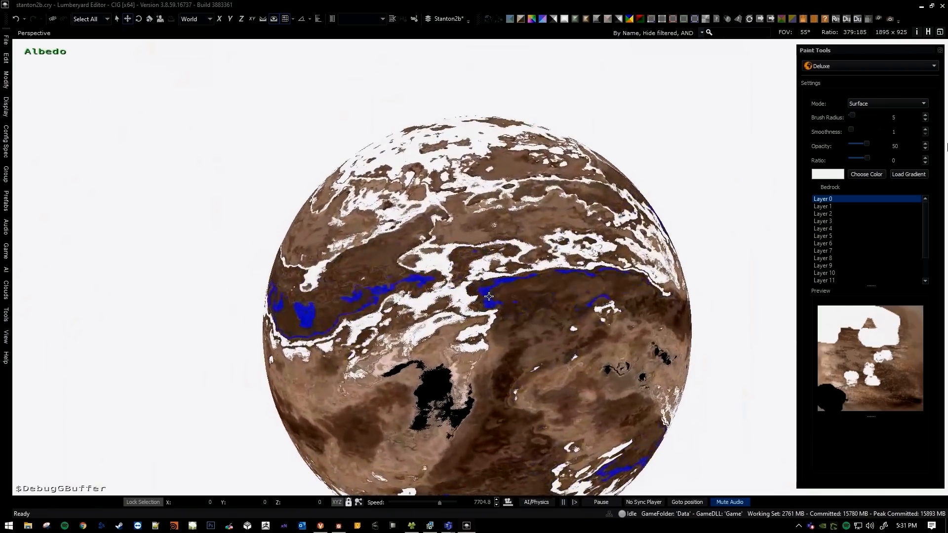
Leave the paint tool and examine how the white paint is distributed around the planet.
key("Escape")
right_click_drag(490, 295, 494, 296)
scroll(492, 297, "down", 3)
middle_click_drag(389, 305, 428, 310)
key("a")
right_click_drag(487, 301, 541, 304)
right_click_drag(496, 247, 513, 291)
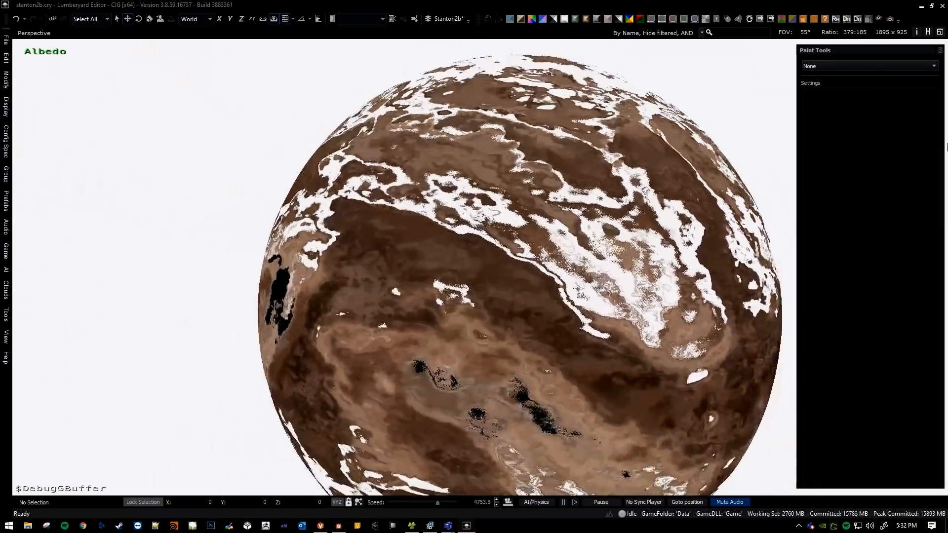
Reactivate the Deluxe paint tool and paint white over the climate ranges around the small black patches with brush radius 5.
left_click(834, 66)
left_click(835, 83)
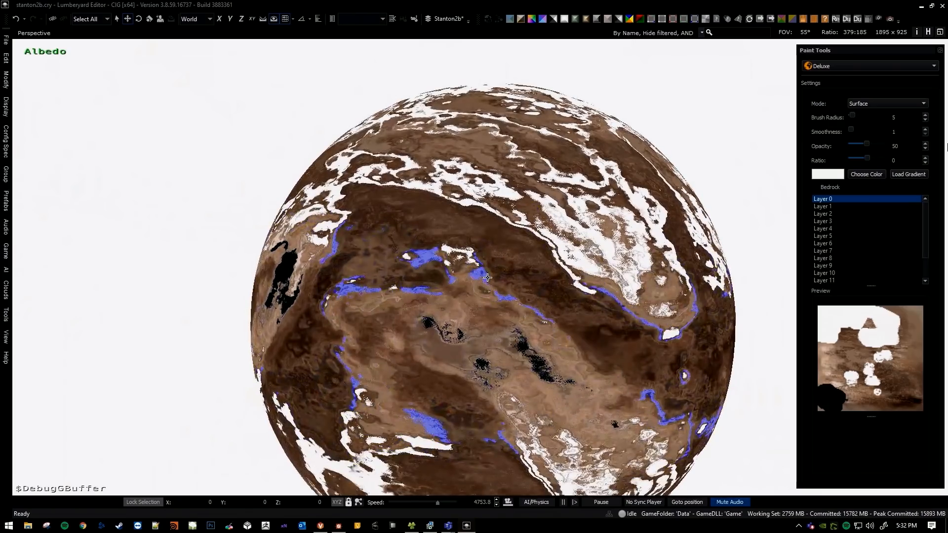
key("w")
right_click_drag(489, 284, 481, 277)
key("a")
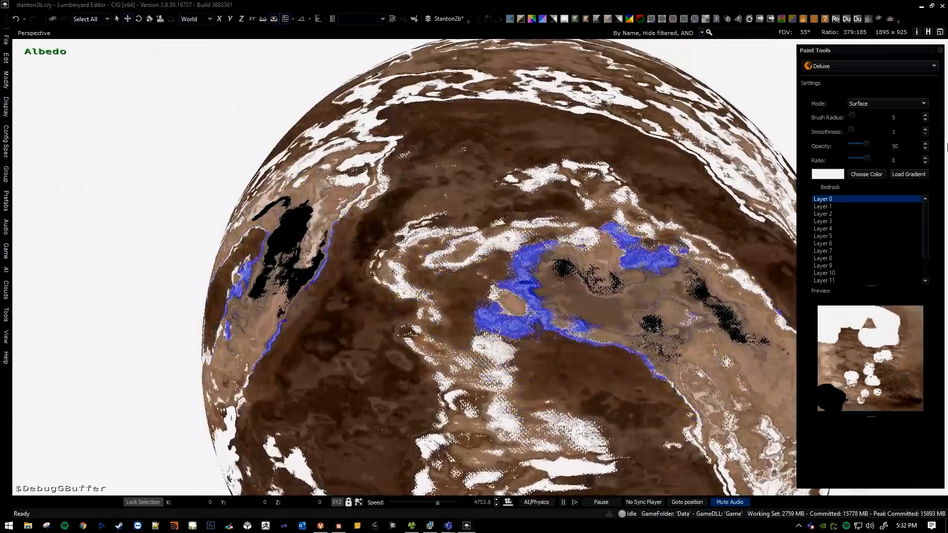
key("a")
right_click_drag(526, 324, 523, 321)
key("s")
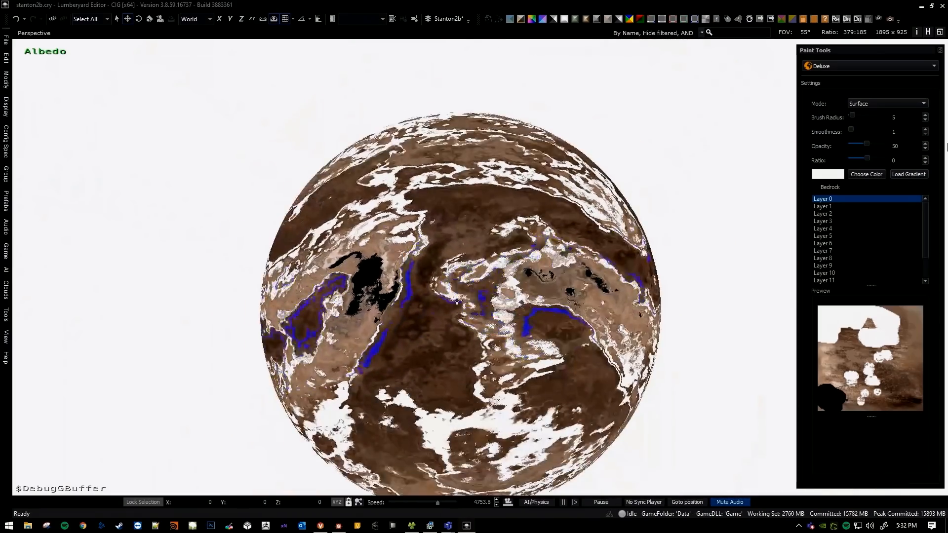
Examine the brush's highlighted climate ranges across the dark brown bands on different sides of the planet.
key("w")
key("a")
right_click_drag(472, 301, 436, 275)
key("a")
key("a")
key("w")
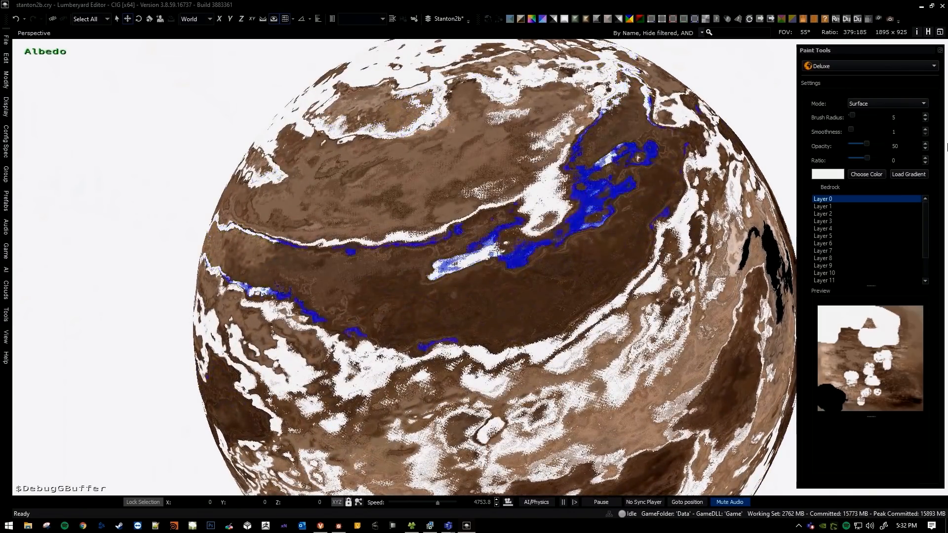
key("d")
right_click_drag(517, 247, 468, 249)
key("w")
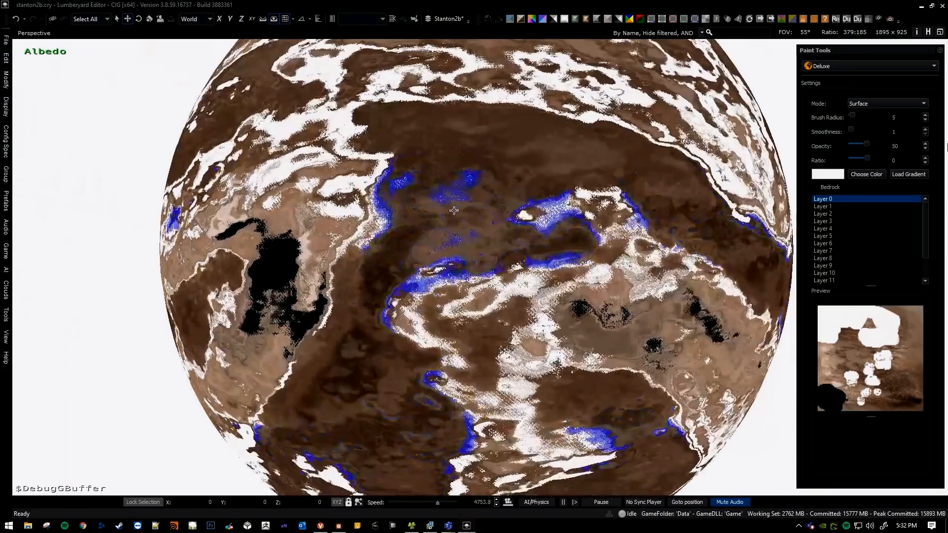
Set the brush radius to 11 and check its highlighted coverage over the dark brown region beside the black patches.
right_click_drag(450, 198, 492, 206)
key("bracketright")
mouse_move(475, 224)
middle_mouse_down()
mouse_move(484, 237)
mouse_move(456, 251)
middle_mouse_up()
key("bracketright")
key("bracketright")
key("bracketright")
key("bracketright")
key("bracketright")
key("bracketright")
key("bracketright")
key("bracketright")
key("bracketright")
key("bracketright")
key("bracketright")
key("bracketright")
key("bracketright")
key("bracketright")
key("bracketright")
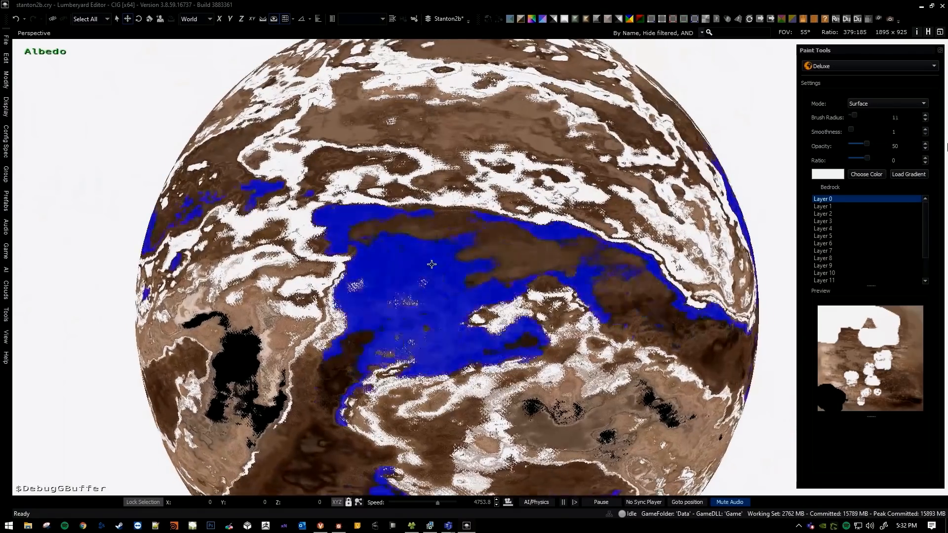
Set the brush radius to 17 and paint white over broad climate ranges on several sides of the planet.
key("a")
right_click_drag(441, 287, 412, 213)
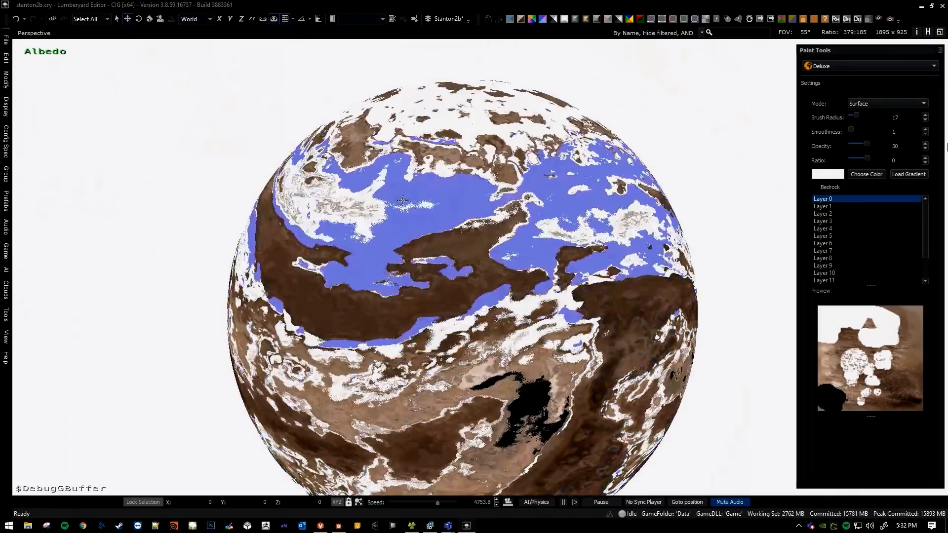
key("a")
right_click_drag(462, 203, 578, 227)
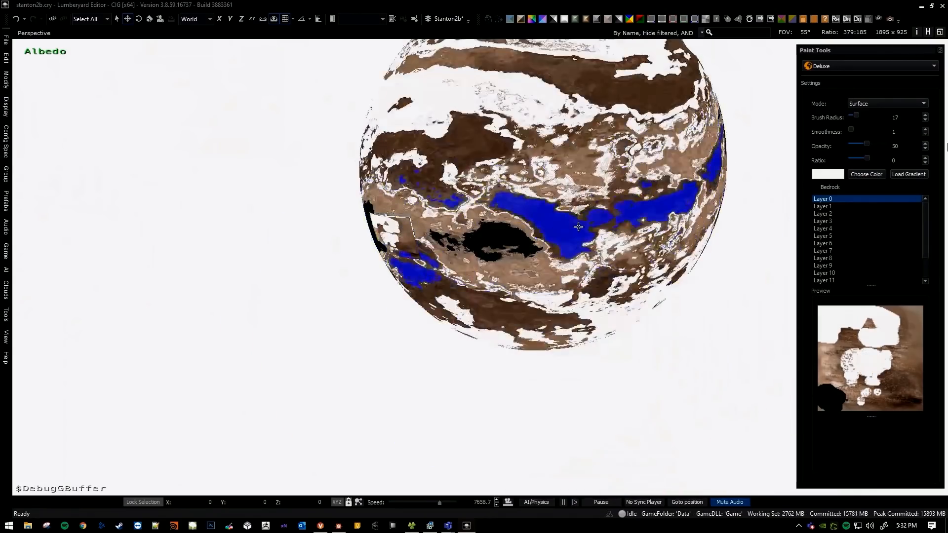
left_click_drag(549, 270, 533, 247)
Leave the paint tool and examine how the broad white strokes are distributed around the whole planet.
key("Escape")
key("a")
mouse_move(534, 247)
right_mouse_down()
mouse_move(548, 245)
mouse_move(583, 266)
mouse_move(589, 192)
right_mouse_up()
key("w")
key("a")
right_click_drag(662, 199, 592, 111)
key("d")
key("w")
key("d")
key("w")
key("d")
key("s")
right_click_drag(568, 230, 497, 258)
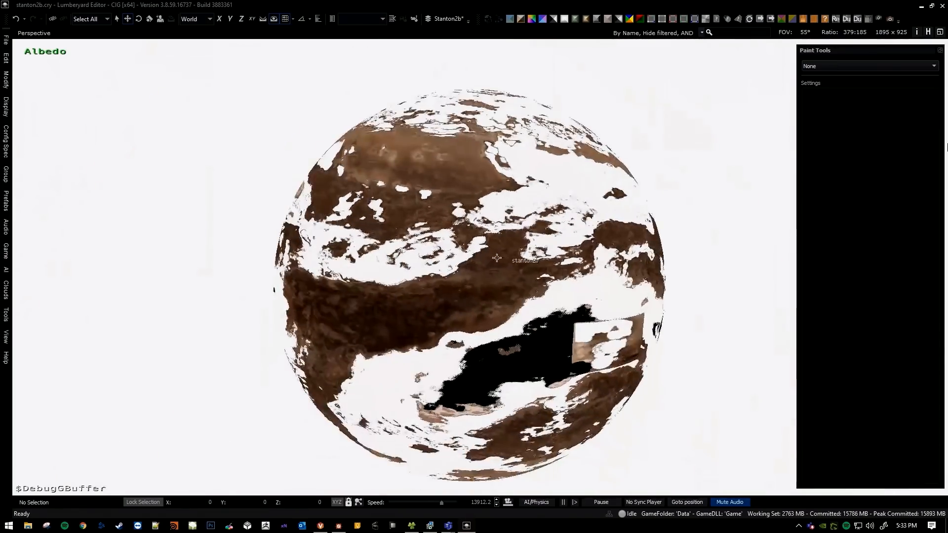
right_click_drag(459, 286, 482, 296)
key("a")
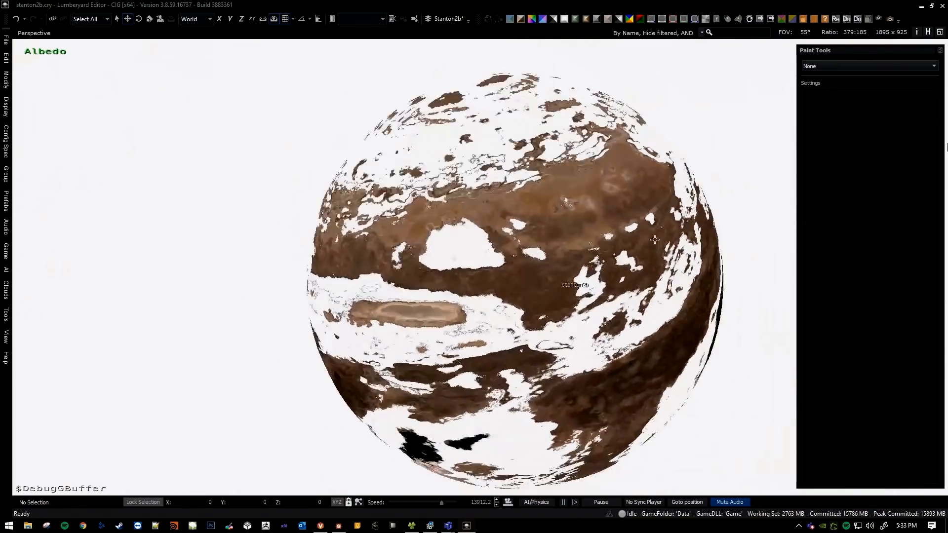
Reactivate the Deluxe paint tool and paint small white spots over the light brown band with brush radius 2.
left_click(815, 67)
left_click(822, 85)
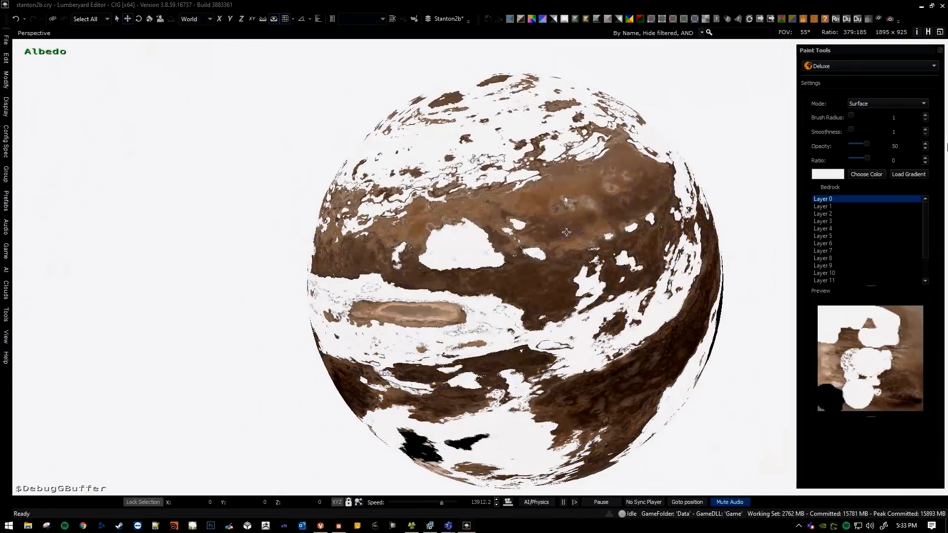
key("w")
key("d")
right_click_drag(474, 202, 441, 208)
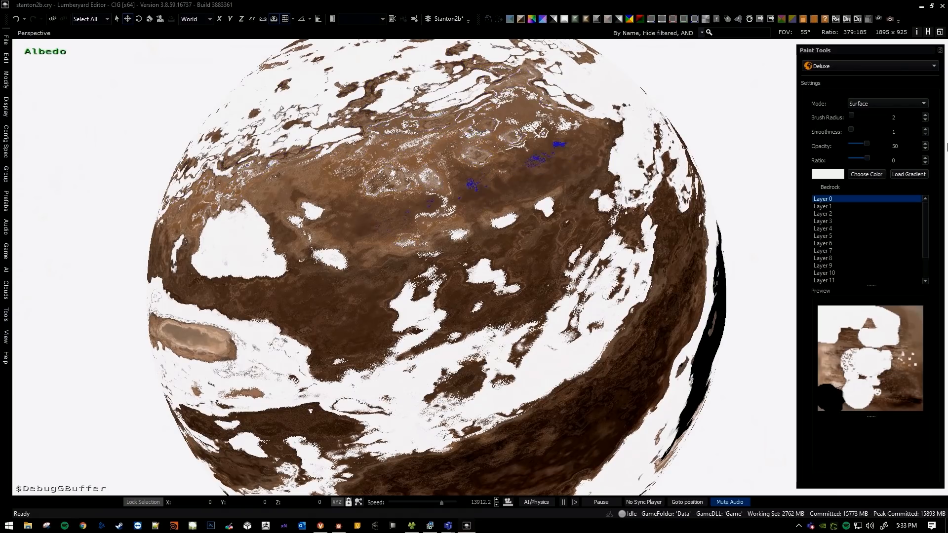
Examine the radius 2 brush's highlighted climate ranges across the light brown band and the white northern area.
key("w")
key("s")
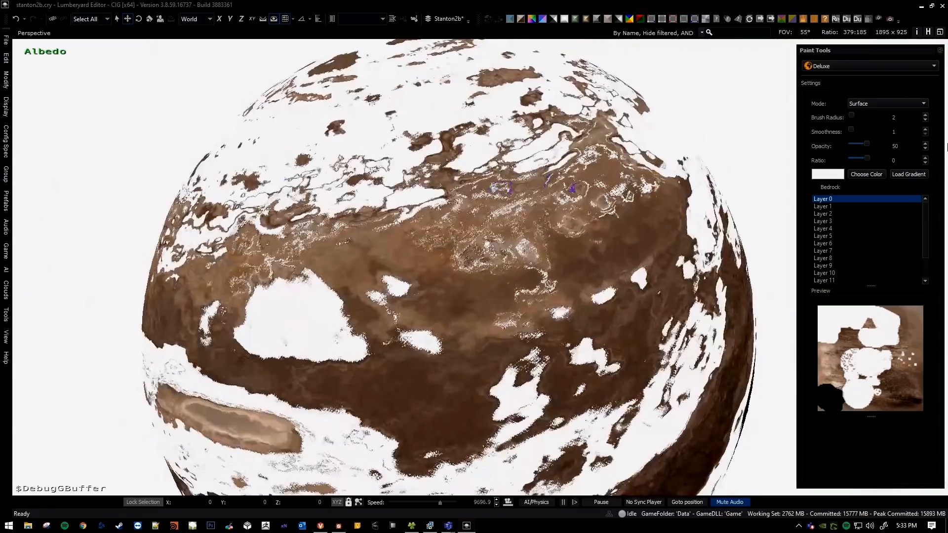
key("w")
key("d")
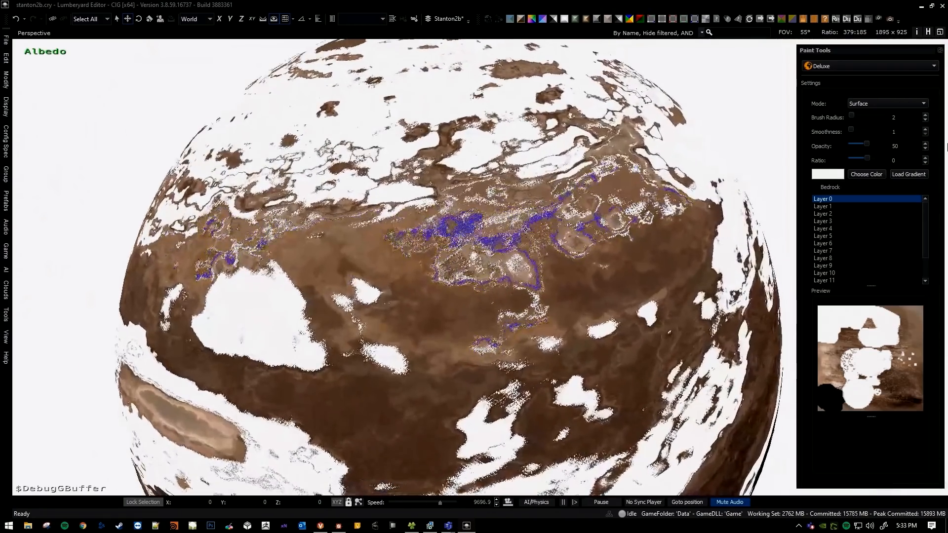
key("s")
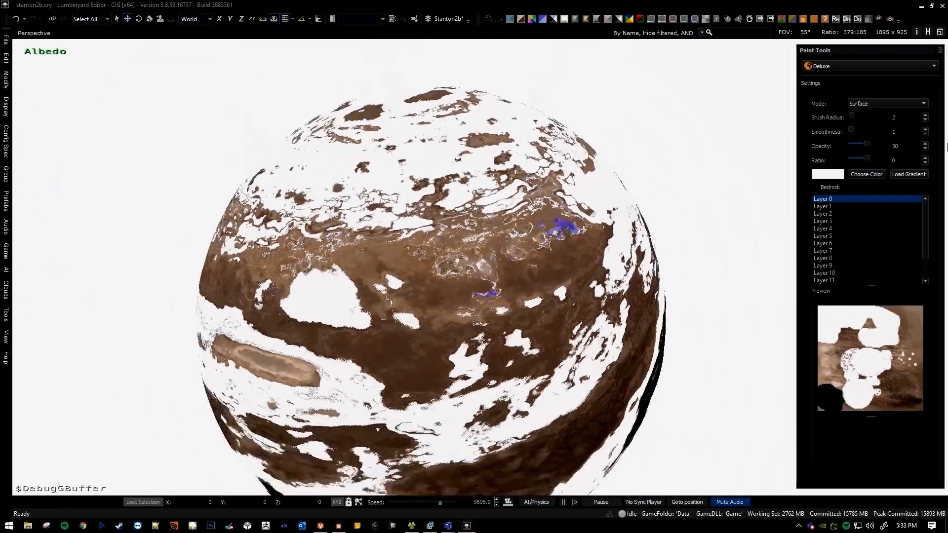
key("q")
key("e")
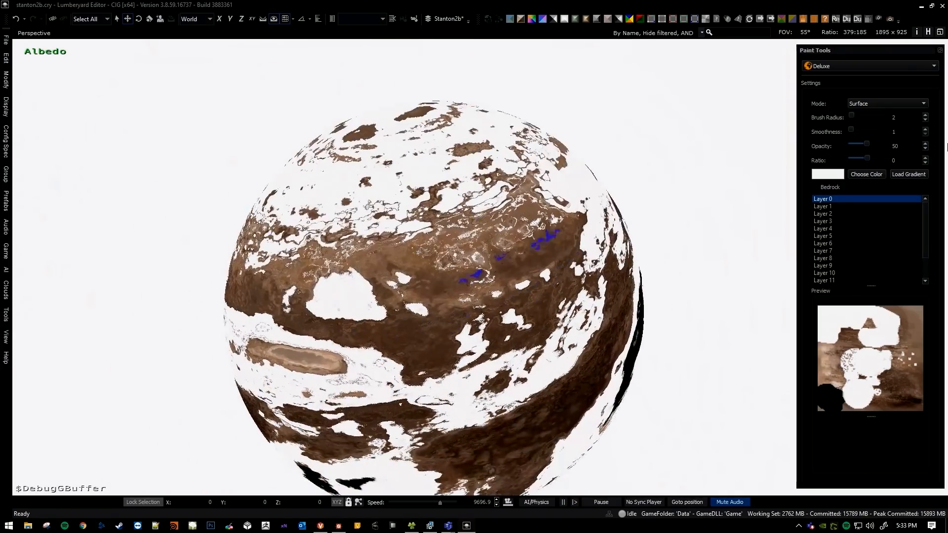
key("w")
key("q")
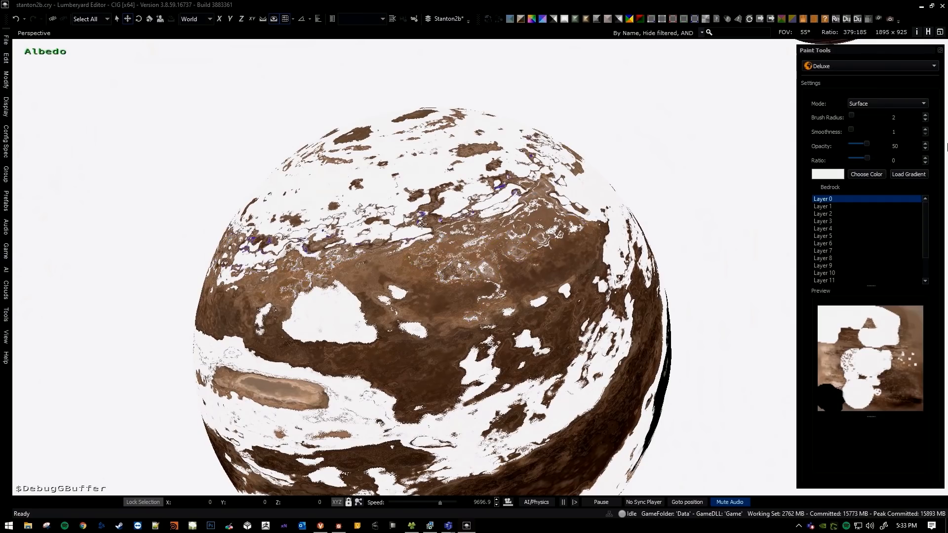
key("w")
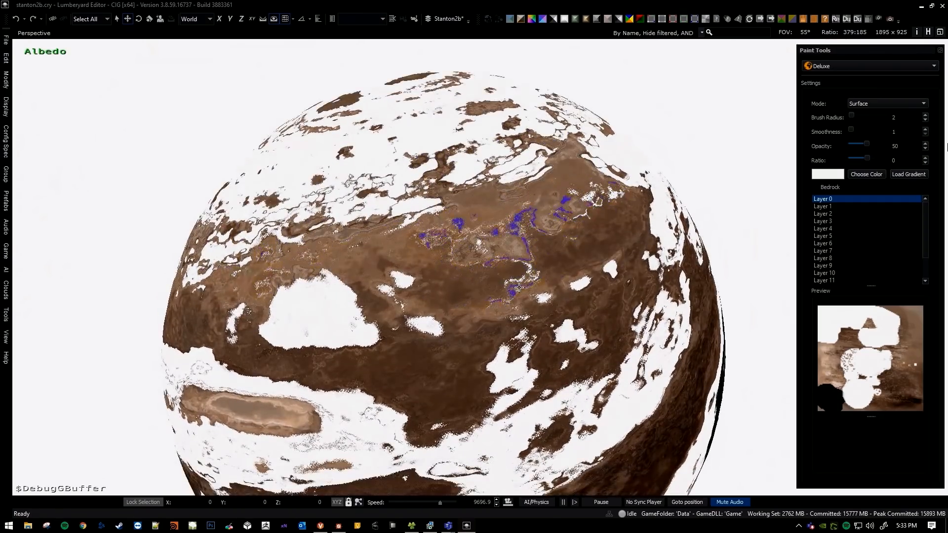
key("a")
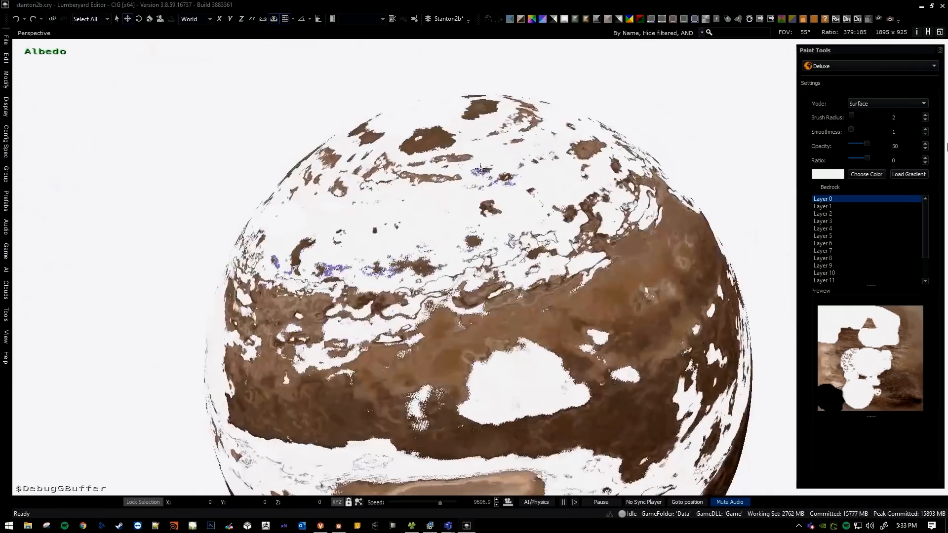
Set the brush radius to 10, paint white over the light brown band, and check the brush's highlighted coverage nearby.
key("s")
key("d")
key("bracketright")
key("bracketright")
key("bracketright")
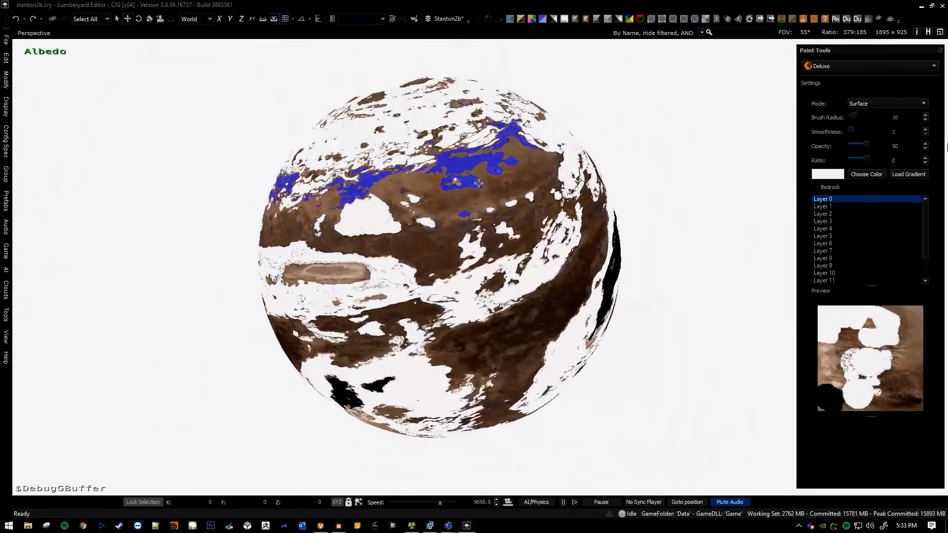
key("w")
right_click_drag(478, 231, 460, 195)
left_click(465, 201)
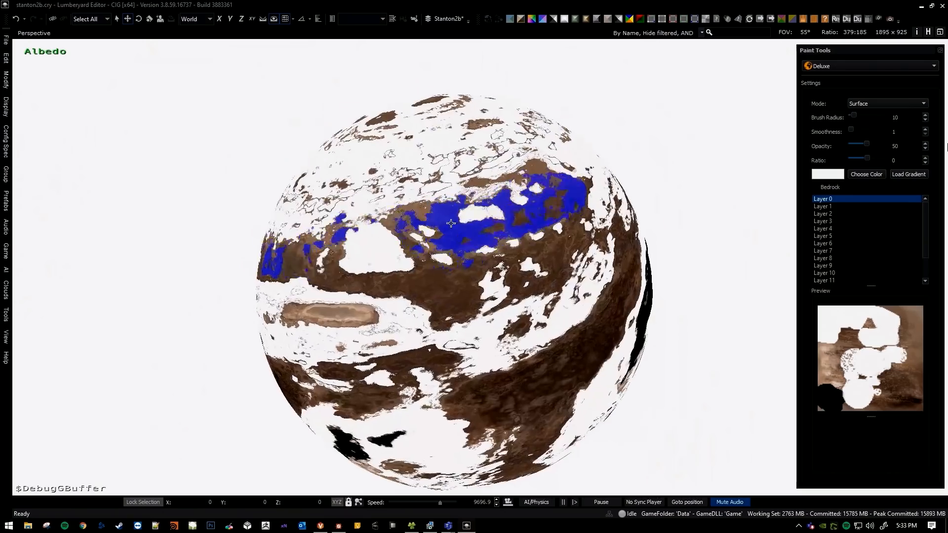
key("a")
key("w")
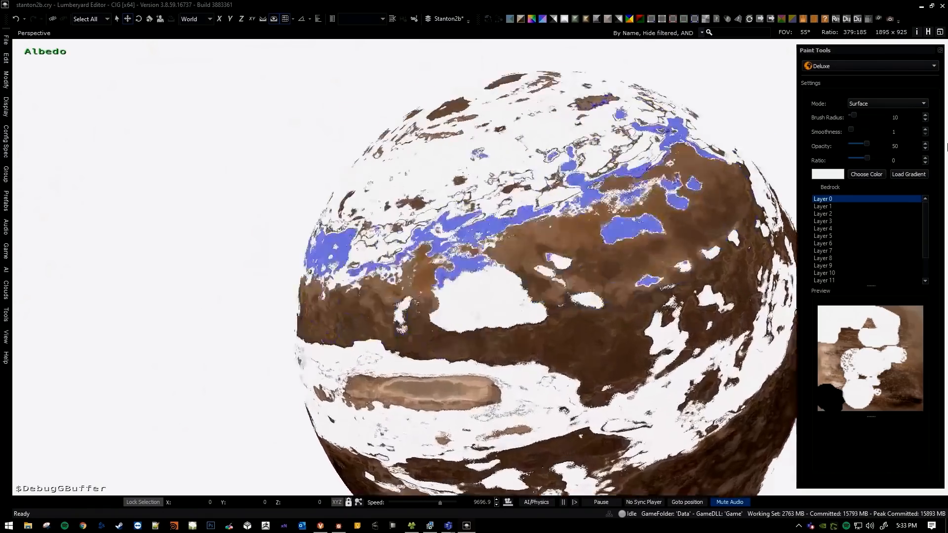
key("s")
key("d")
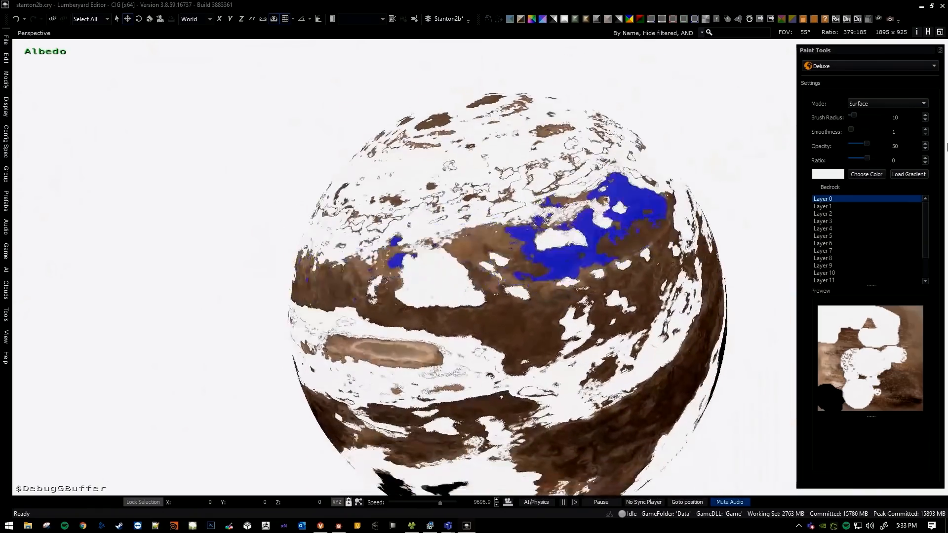
key("d")
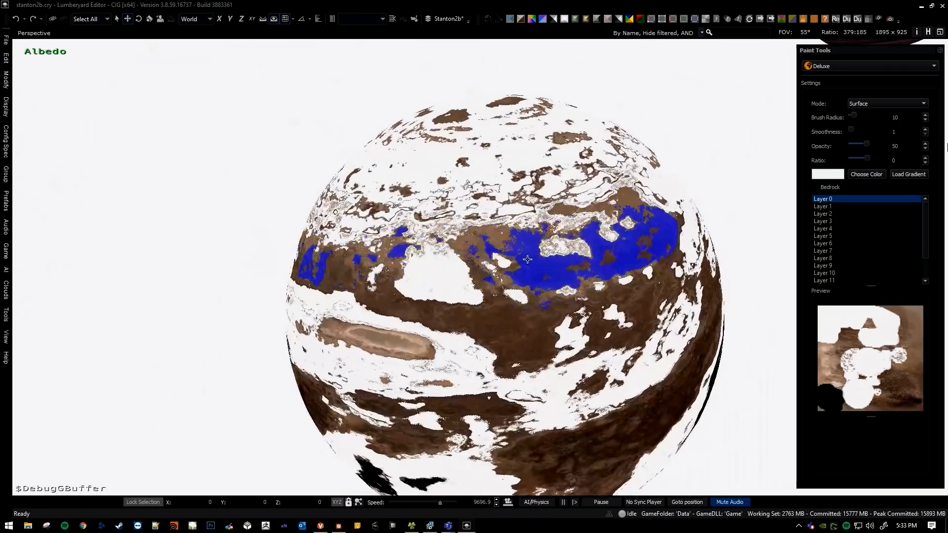
Undo the series of white paint strokes across the planet's climate ranges, checking the surface and the pole.
key("ctrl+z")
key("ctrl+z")
key("ctrl+z")
key("ctrl+z")
key("ctrl+z")
middle_click_drag(531, 269, 482, 208)
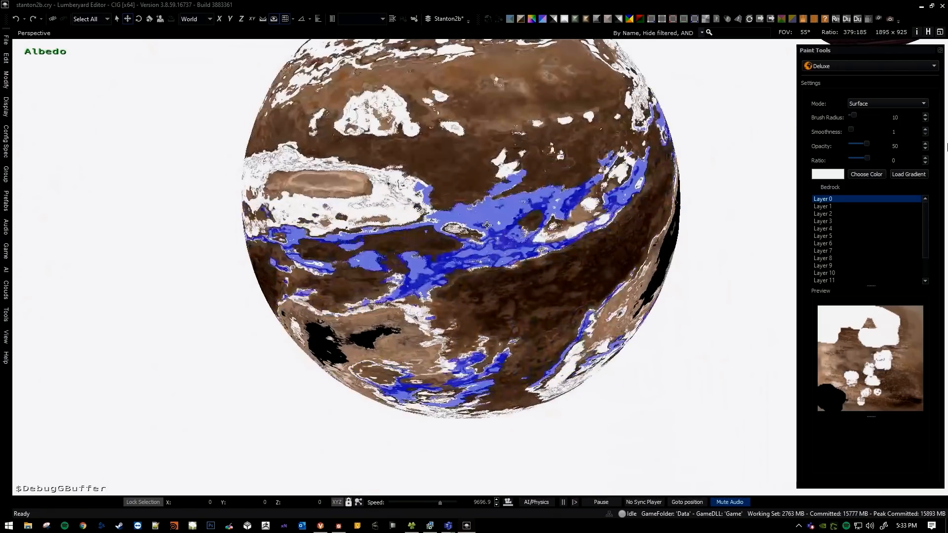
key("ctrl+z")
key("ctrl+z")
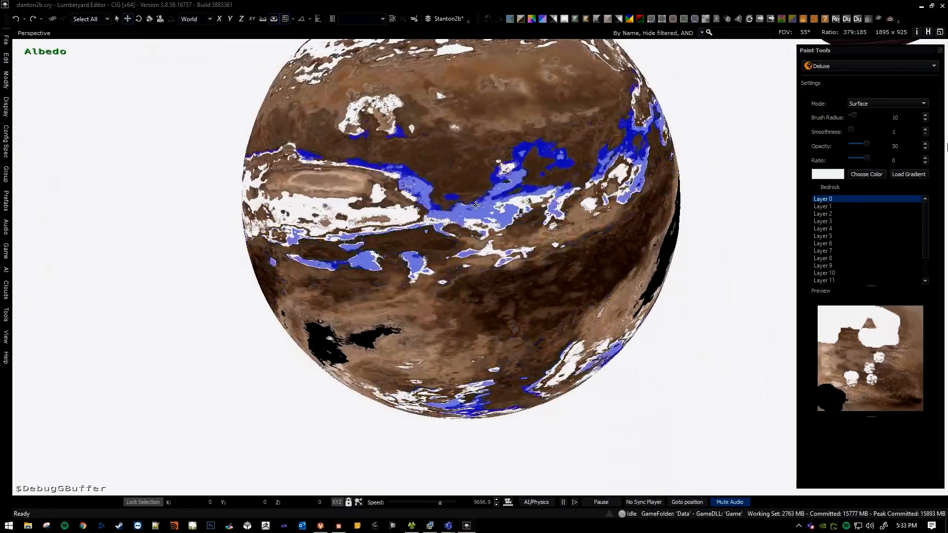
middle_click_drag(469, 236, 469, 230)
key("w")
mouse_move(469, 231)
right_mouse_down()
mouse_move(476, 244)
mouse_move(461, 202)
right_mouse_up()
key("ctrl+z")
key("ctrl+z")
key("ctrl+z")
key("w")
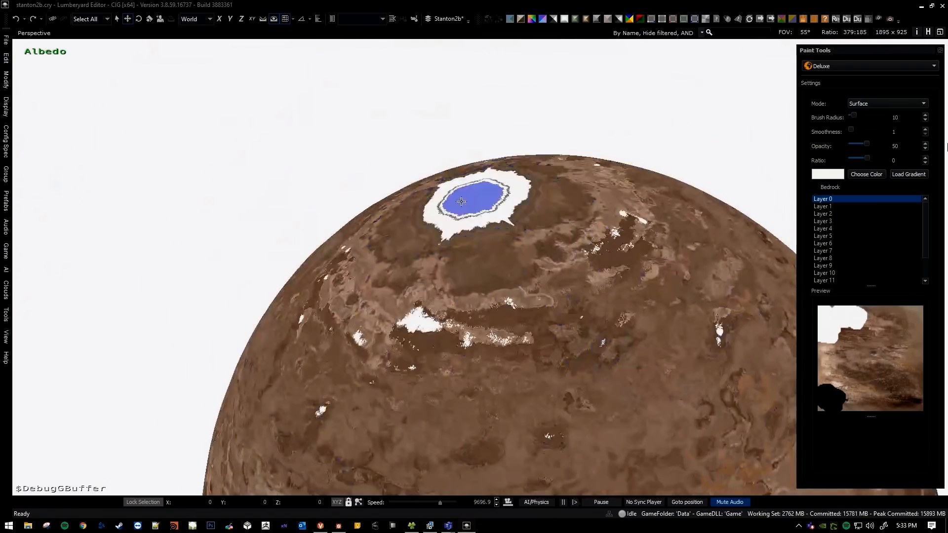
Paint white over the climate ranges around the planet's pole with brush radius 10.
left_click_drag(453, 245, 452, 248)
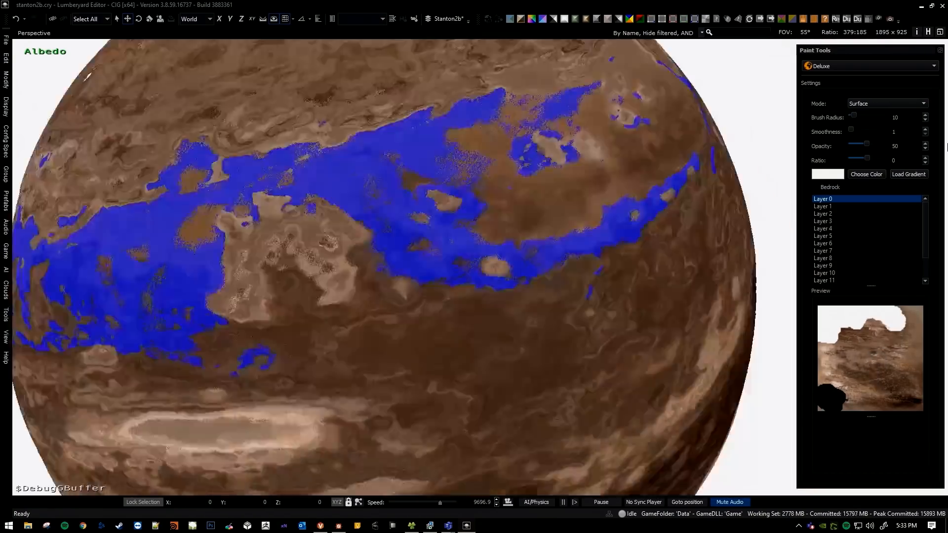
key("s")
right_click_drag(465, 249, 476, 271)
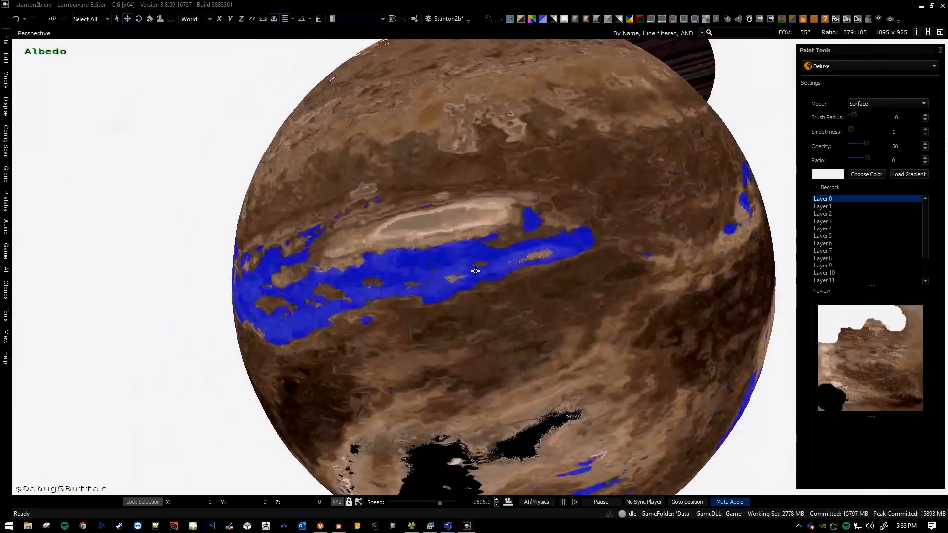
Leave the paint tool, turn off the albedo debug view, and examine the white polar area on the fully rendered planet.
key("Escape")
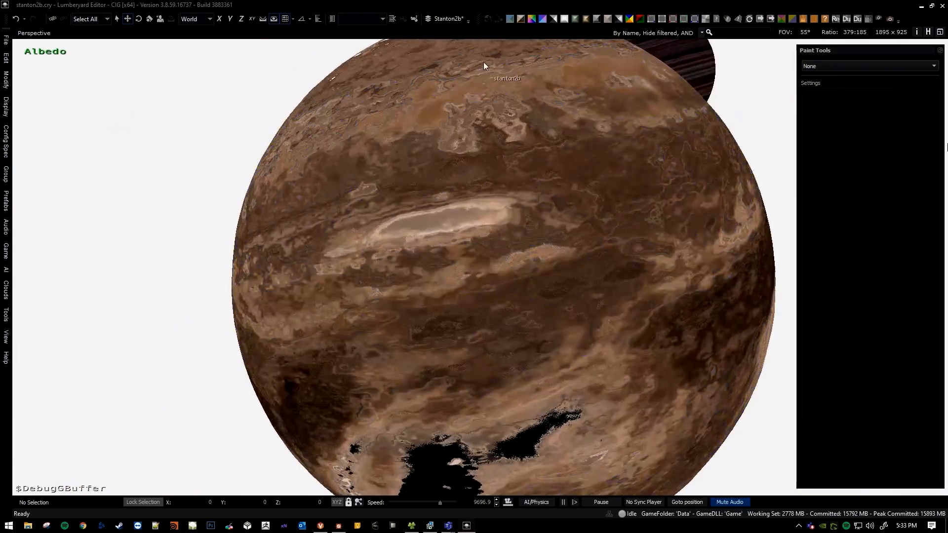
left_click(507, 20)
right_click_drag(503, 235, 554, 249)
key("a")
key("s")
key("w")
key("a")
key("s")
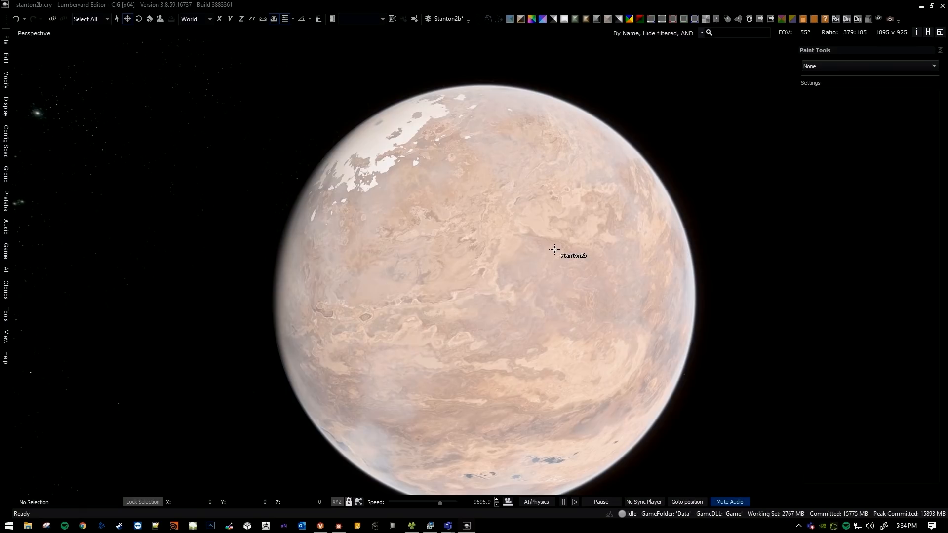
key("a")
right_click_drag(555, 249, 530, 283)
key("w")
scroll(563, 246, "down", 5)
key("d")
key("d")
key("s")
key("a")
key("q")
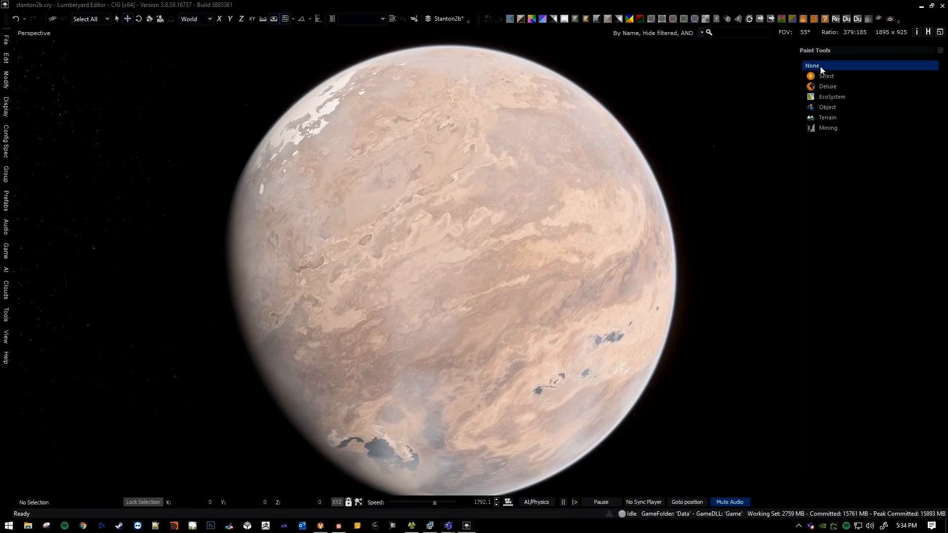
Reactivate the Deluxe paint tool and extend the white polar area into neighbouring climate ranges with brush radius 8.
left_click(835, 88)
mouse_move(552, 215)
right_mouse_down()
mouse_move(542, 207)
mouse_move(535, 217)
mouse_move(564, 245)
right_mouse_up()
key("a")
key("w")
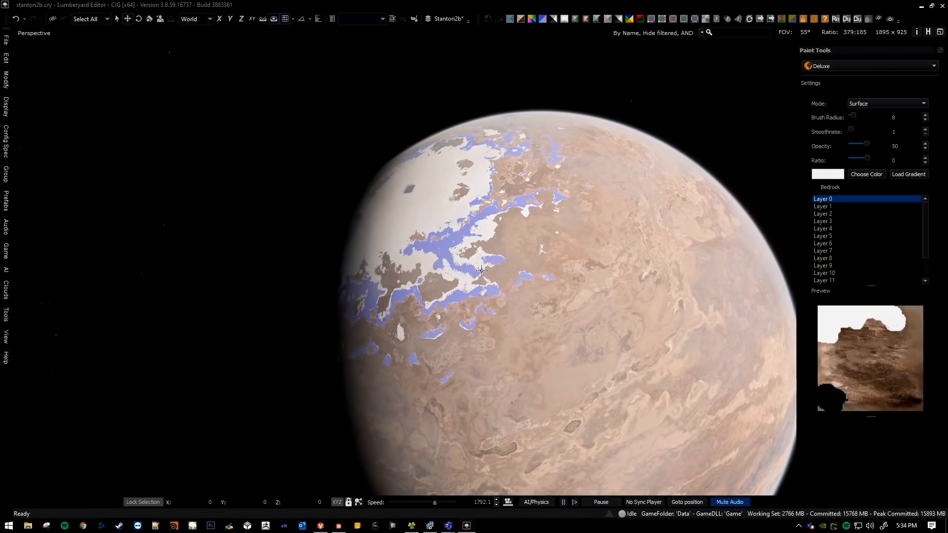
left_click(484, 273)
left_click(534, 307)
key("w")
right_click_drag(534, 306, 512, 313)
key("d")
key("w")
key("s")
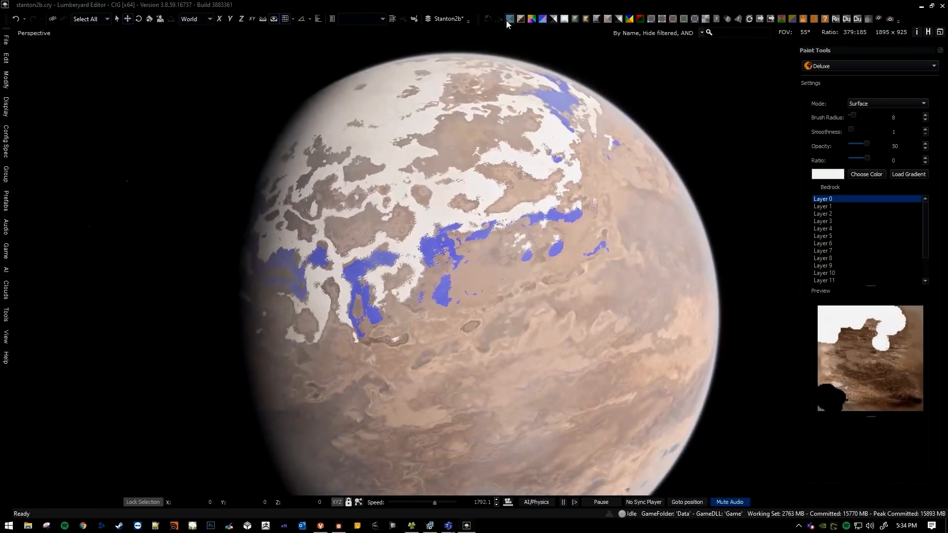
Return to the albedo debug view, set the paint colour to grey #818181, and paint inside the white polar region.
left_click(510, 19)
left_click(862, 176)
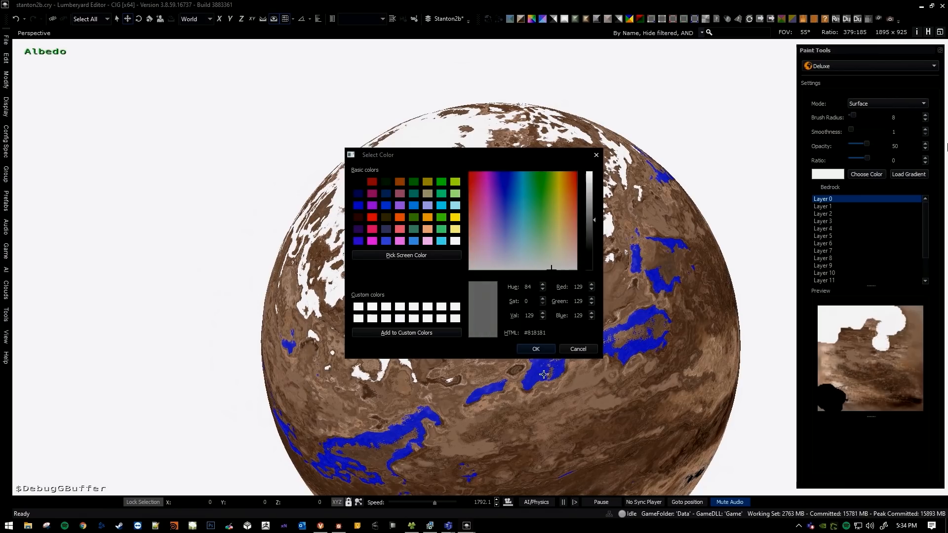
left_click(536, 348)
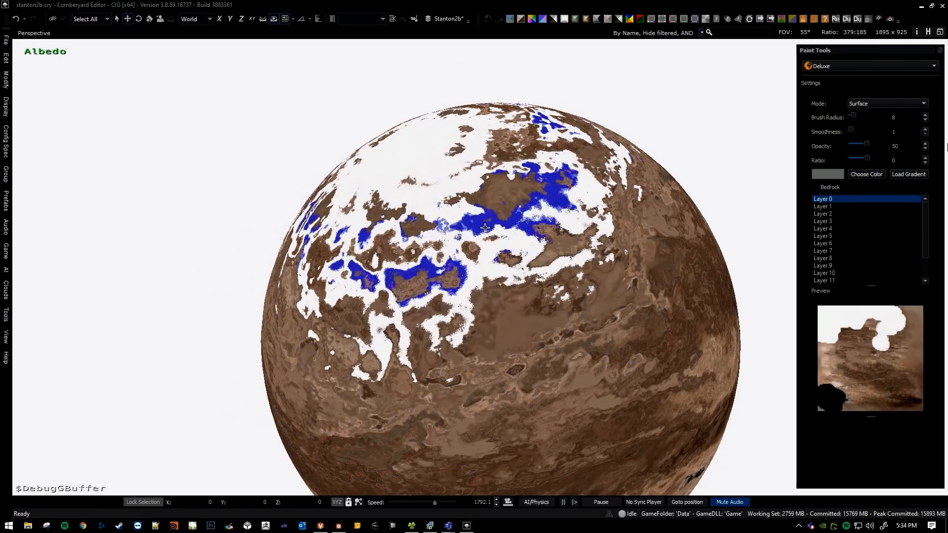
left_click_drag(488, 228, 482, 267)
key("w")
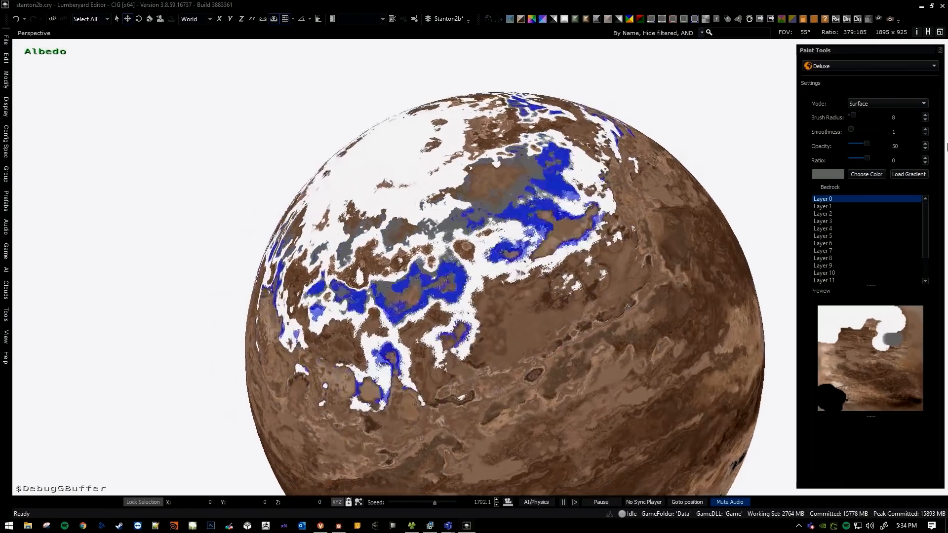
Set the paint colour to lighter grey #ababab and paint over the climate ranges beside the darker grey patches.
left_click(866, 174)
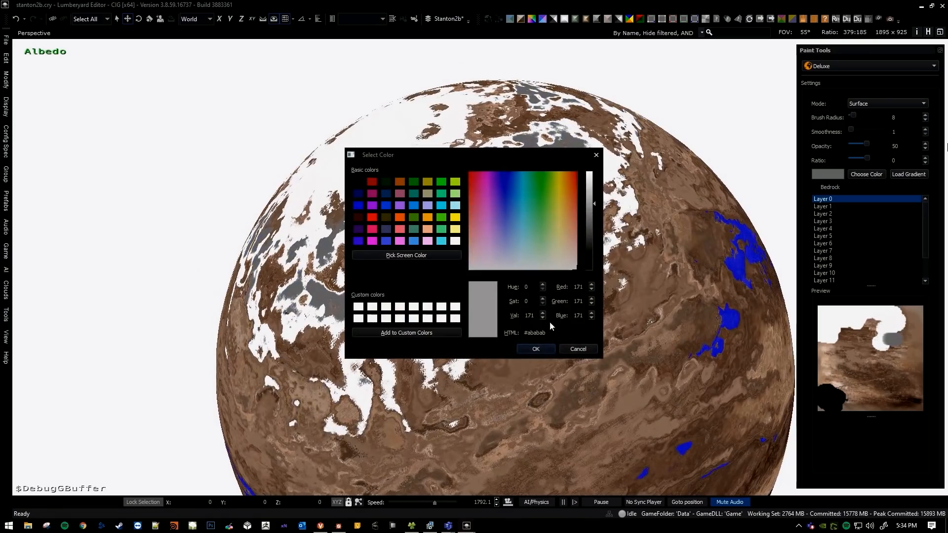
left_click(536, 349)
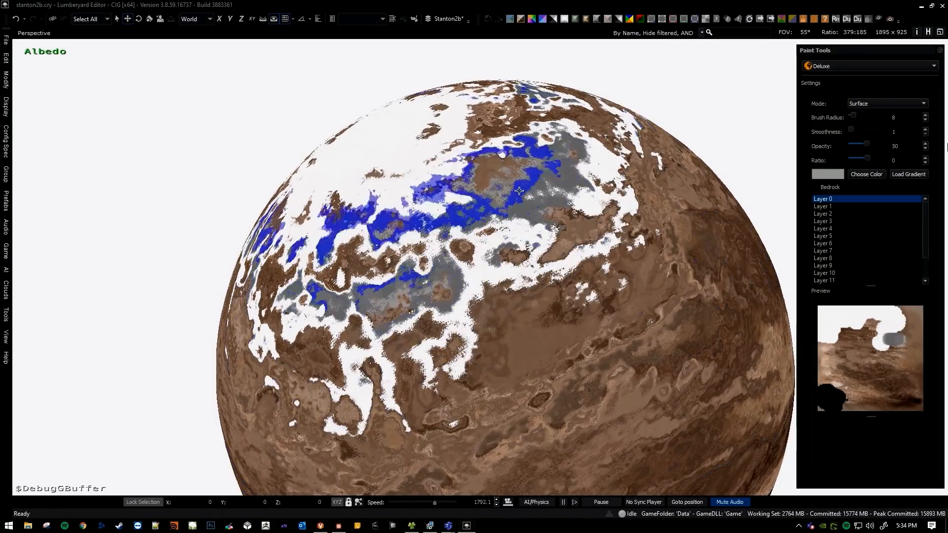
left_click(512, 189)
key("w")
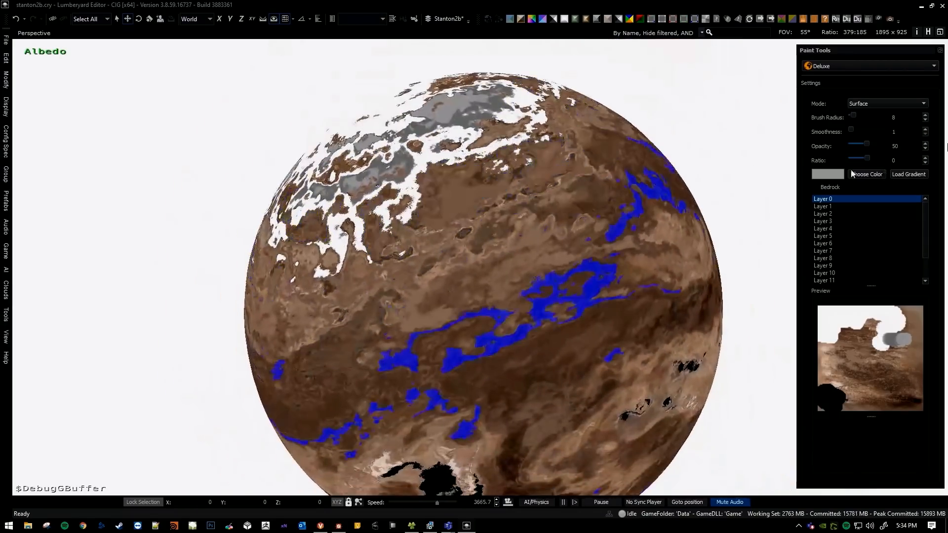
Set the paint colour to green #3f8149 and paint a broad band across the brown terrain below the polar region.
left_click(852, 173)
left_click(511, 226)
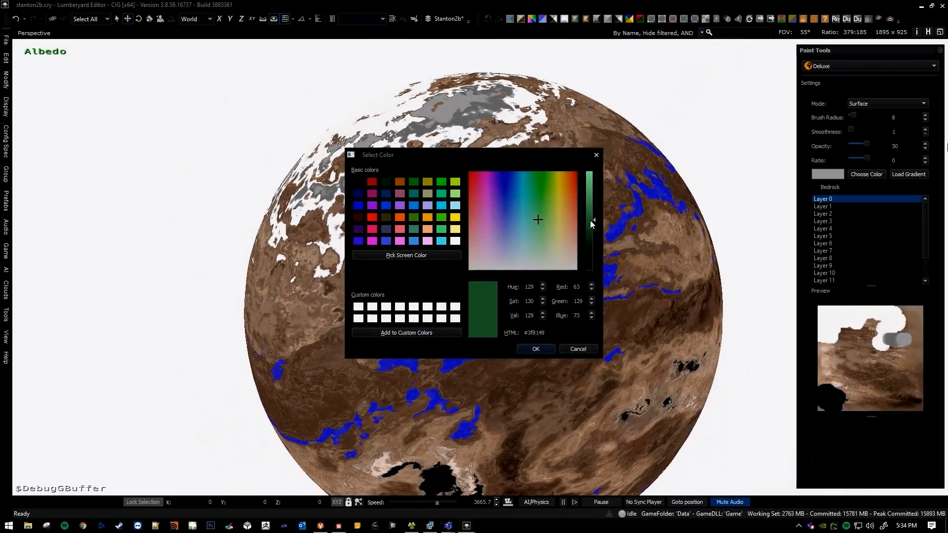
left_click(538, 349)
mouse_move(441, 192)
left_mouse_down()
mouse_move(499, 216)
mouse_move(450, 269)
mouse_move(516, 244)
left_mouse_up()
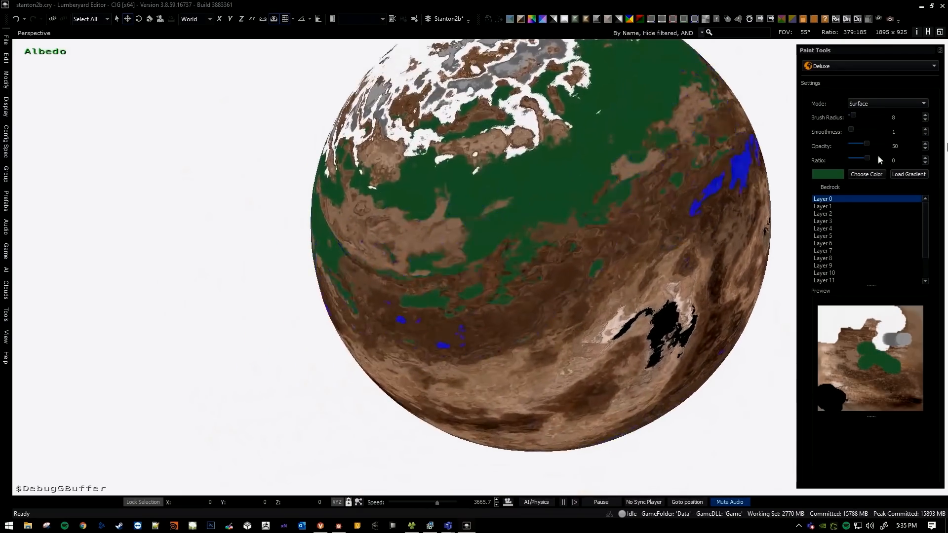
Paint dark green #2e5e35 and very dark green #132715 into the green band bordering the white polar region, using brush radius 12.
left_click(865, 174)
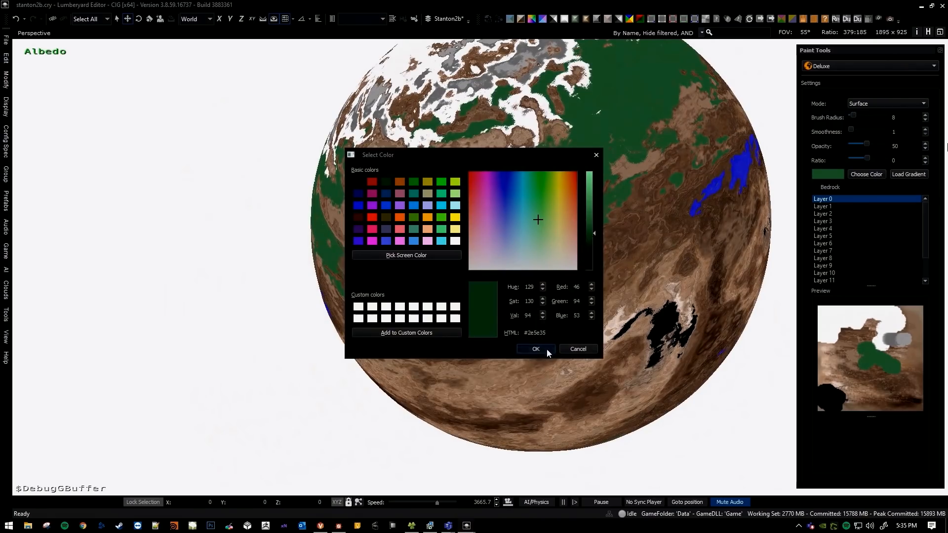
left_click(547, 351)
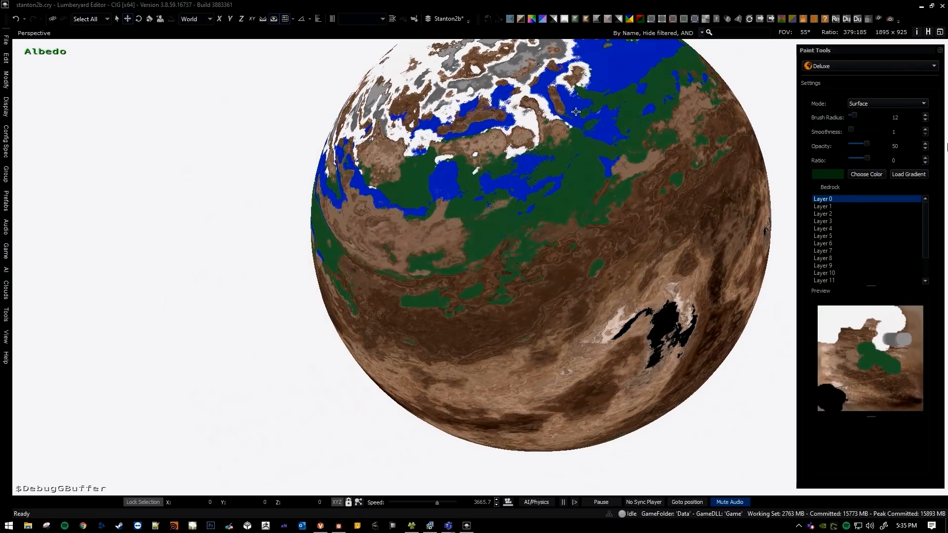
left_click(866, 174)
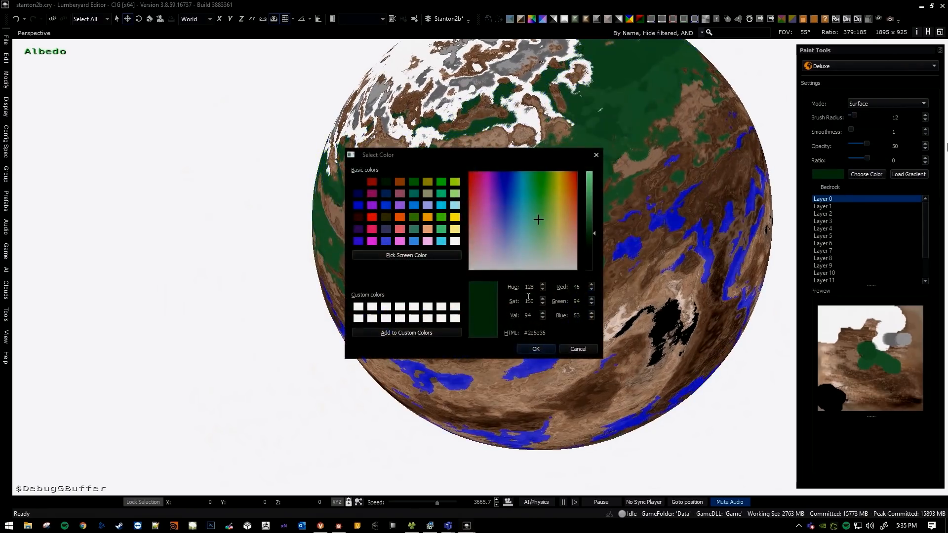
left_click(548, 349)
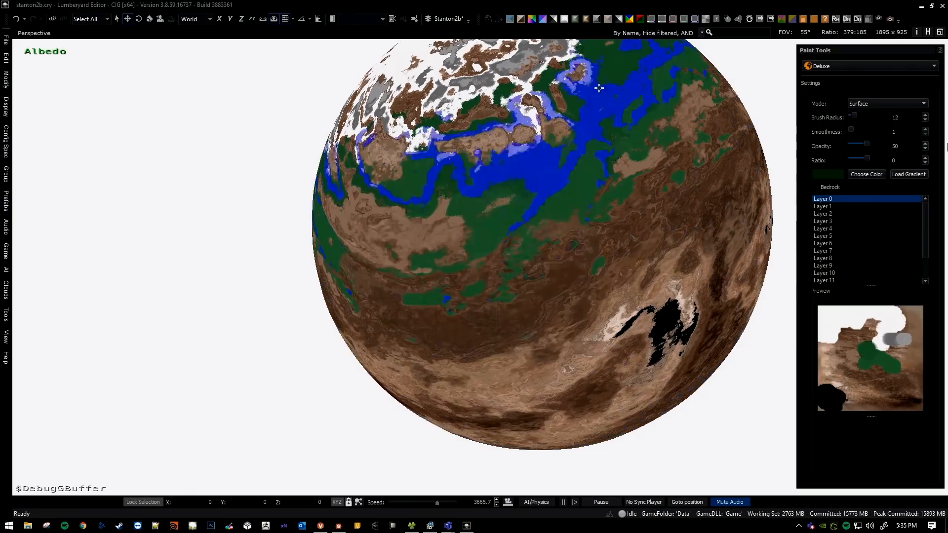
mouse_move(568, 188)
right_mouse_down()
mouse_move(561, 202)
mouse_move(543, 153)
right_mouse_up()
left_click(533, 161)
right_click_drag(548, 188, 691, 163)
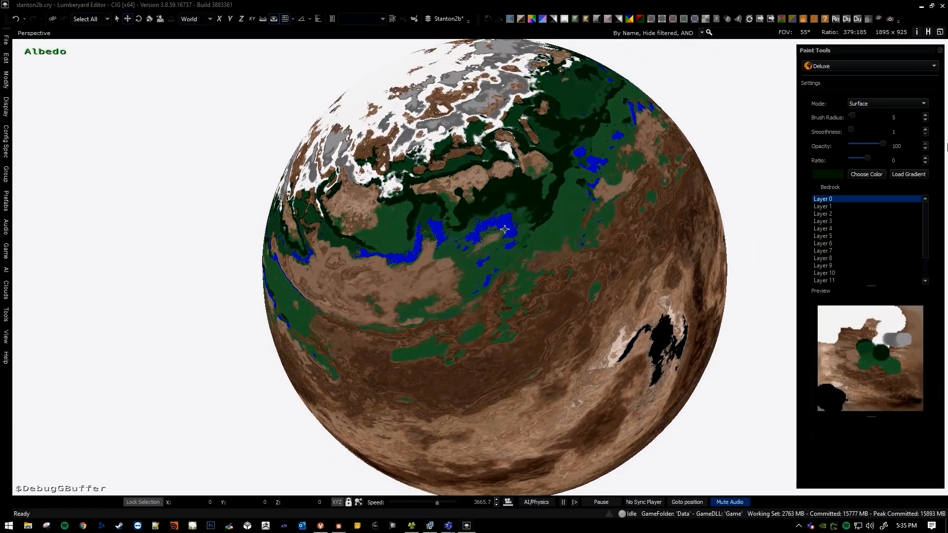
Reduce the brush radius to 4 and add small very dark green patches across the green band at opacity 100.
key("[")
key("[")
key("[")
key("[")
key("[")
key("[")
right_click_drag(504, 220, 500, 217)
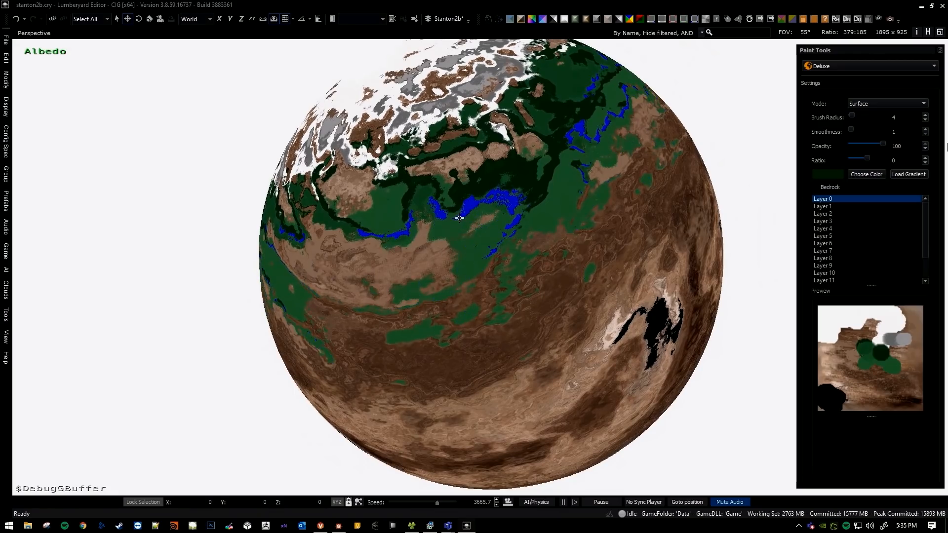
left_click(382, 210)
mouse_move(529, 217)
right_mouse_down()
mouse_move(731, 237)
mouse_move(931, 194)
right_mouse_up()
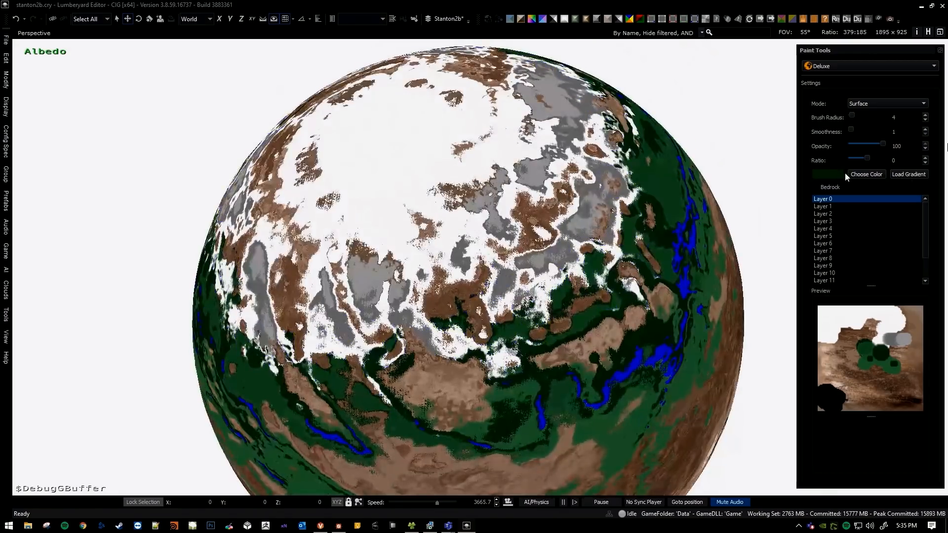
Set the paint colour to dark grey and dab small patches into the grey polar areas with brush radius 2 and 3.
left_click(866, 174)
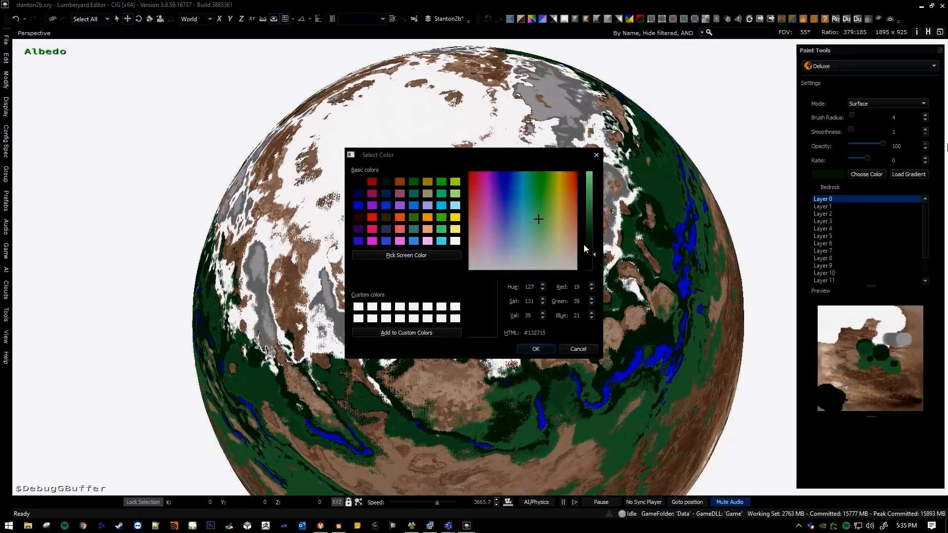
left_click(536, 349)
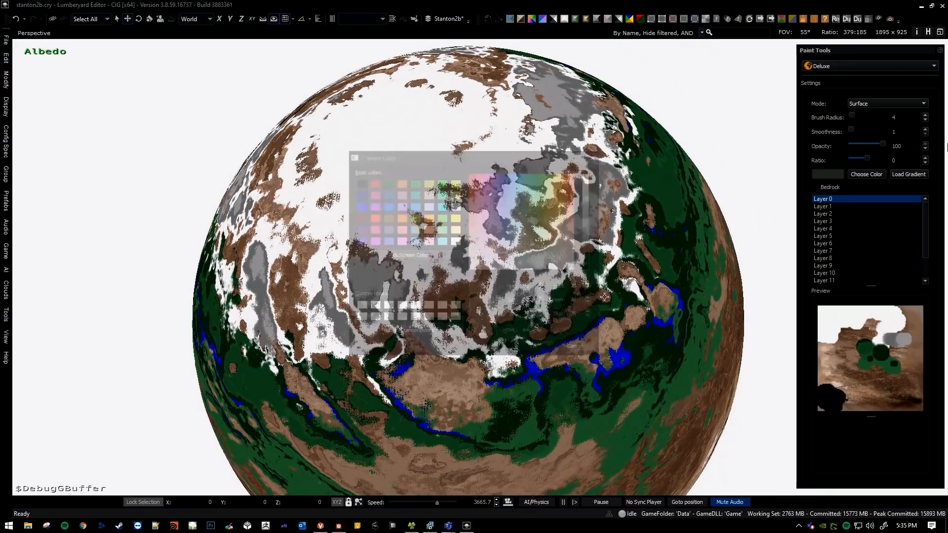
left_click(592, 195)
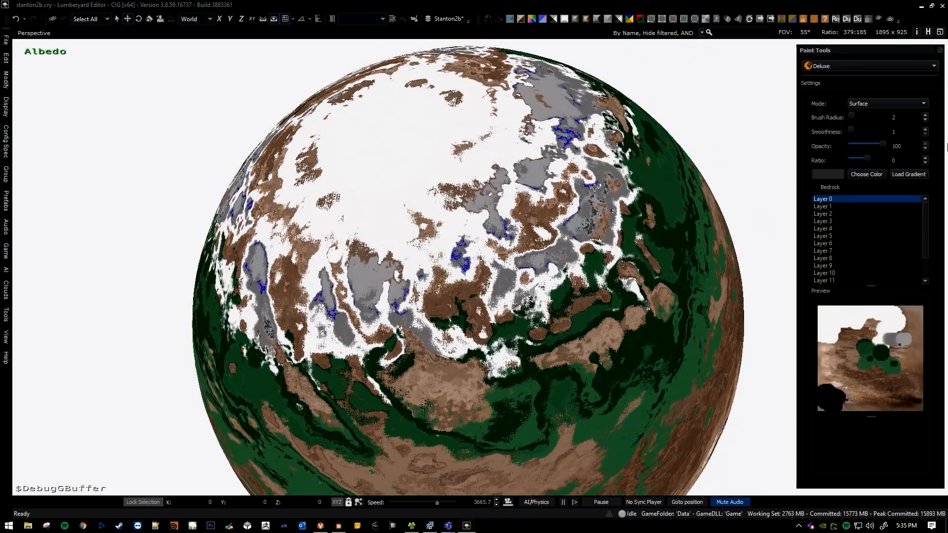
key("bracketright")
left_click(565, 168)
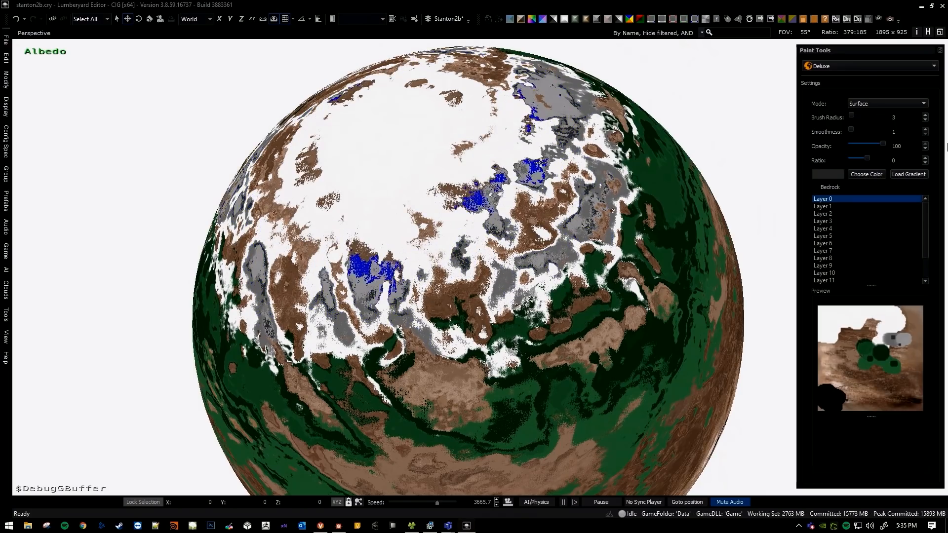
left_click(557, 106)
Examine the grey, white and dark green patches along the edge of the polar region up close.
key("w")
key("d")
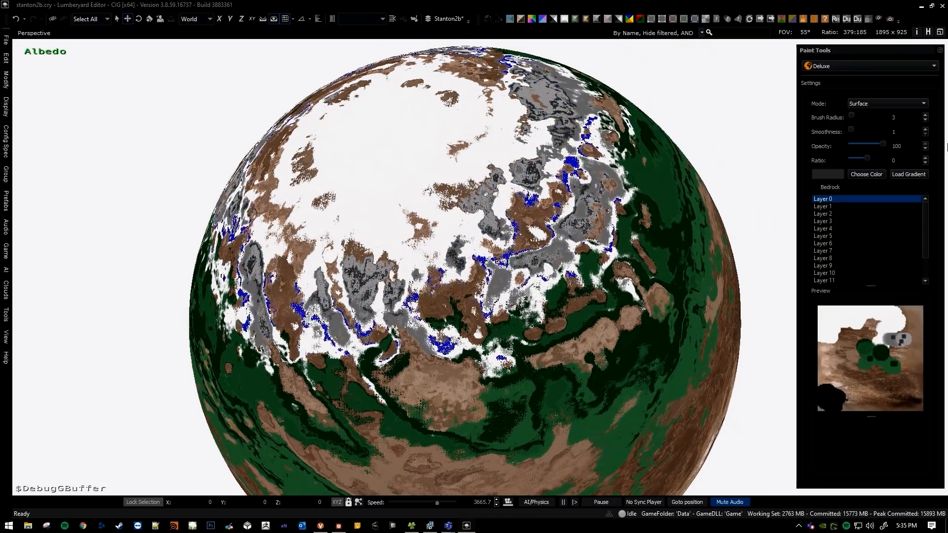
key("w")
key("a")
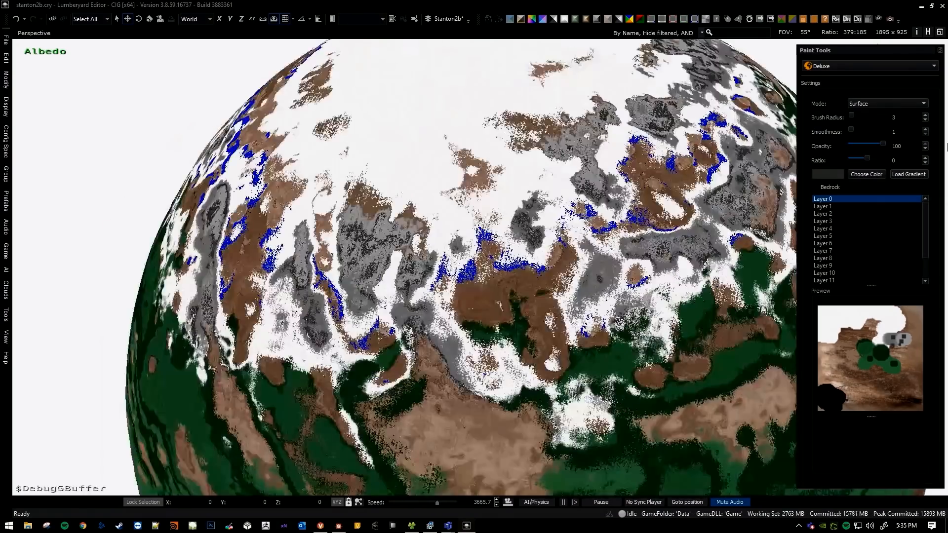
key("a")
key("w")
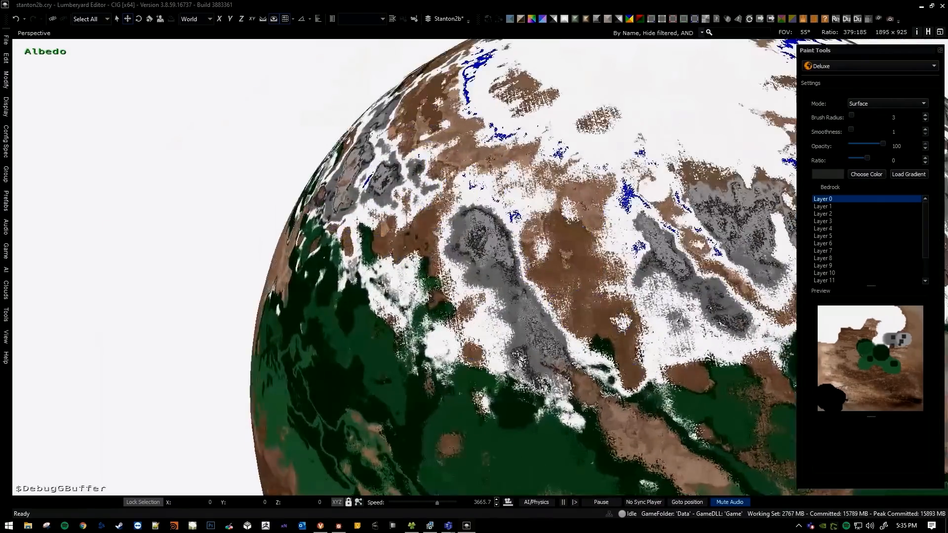
key("s")
key("a")
key("q")
Try a dark grey dab with brush radius 4 on the green terrain below the polar region and undo it.
key("d")
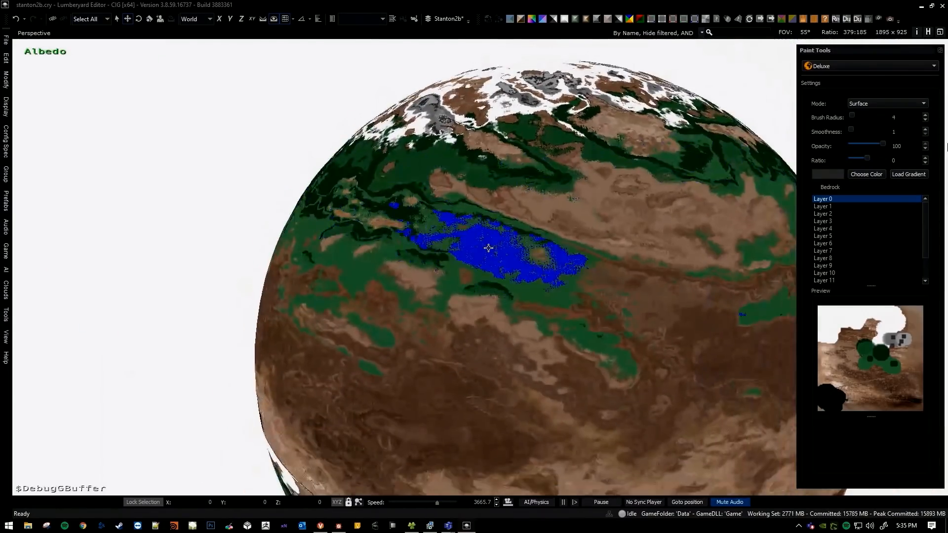
key("w")
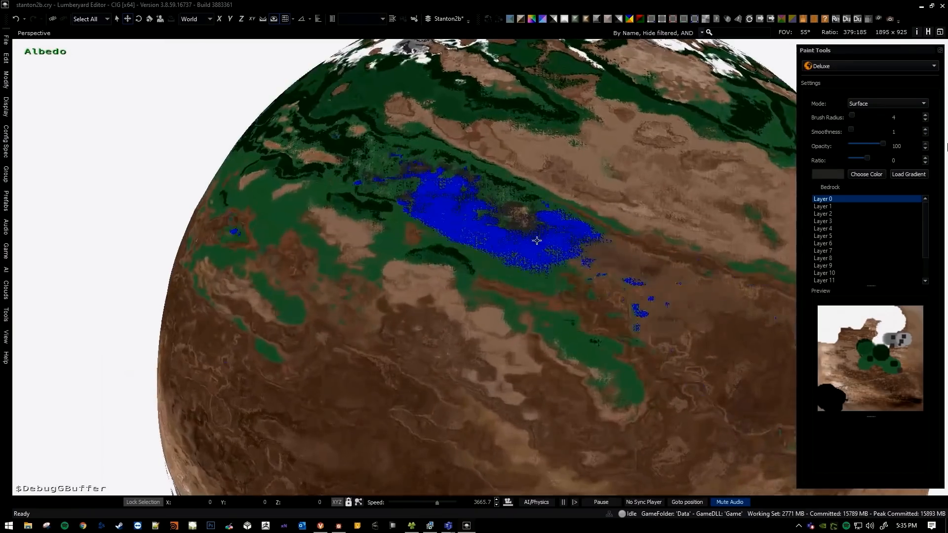
key("ctrl+z")
Set the paint colour to a yellowish green and paint the brown terrain below the dark green band with brush radius 20.
key("q")
key("s")
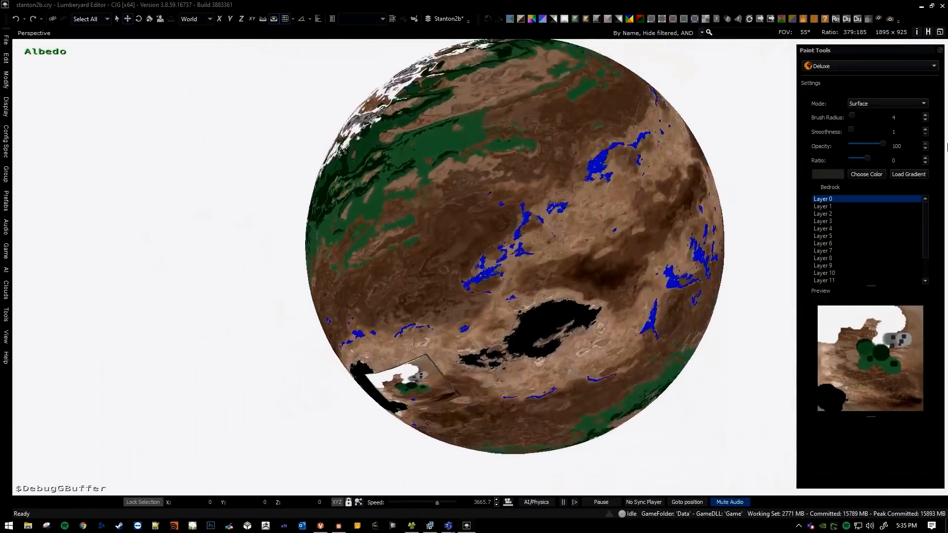
key("d")
key("a")
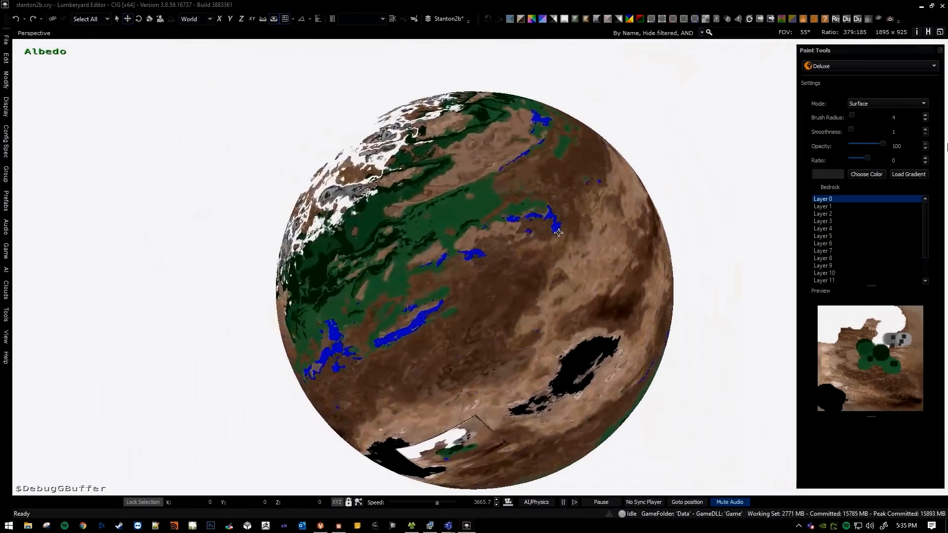
left_click(850, 175)
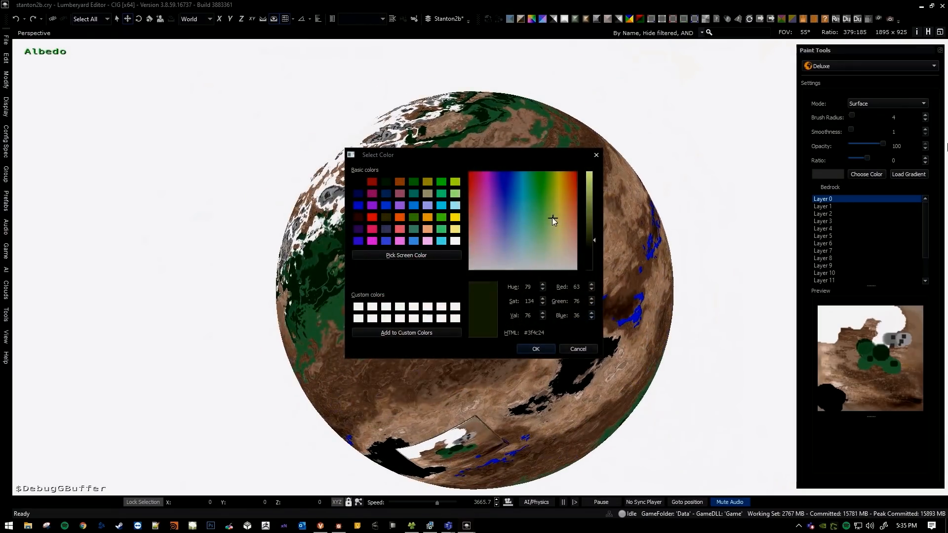
key("Return")
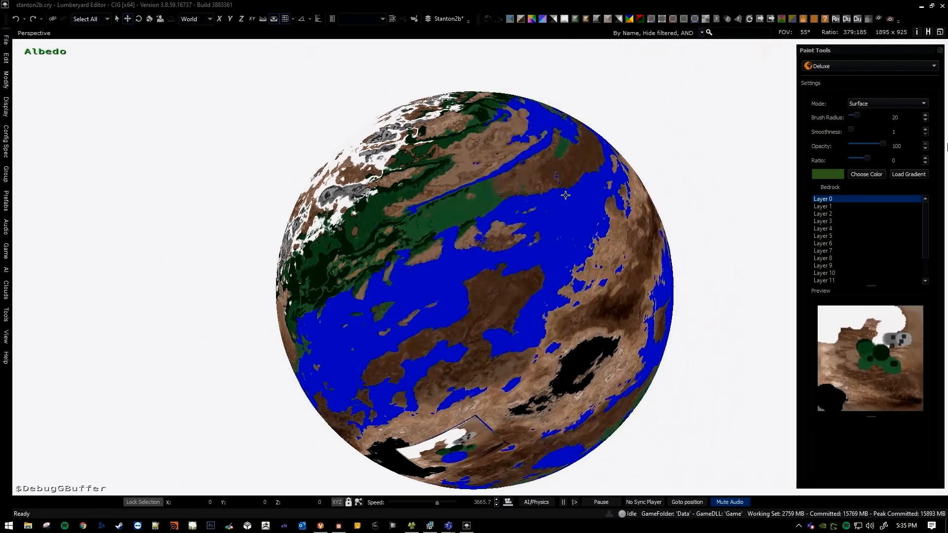
left_click(552, 231)
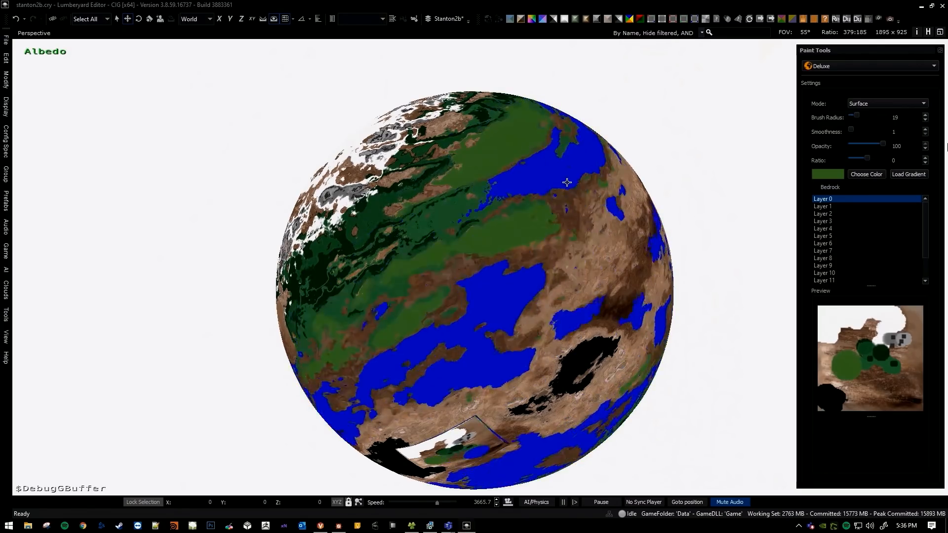
Reduce the brush radius, extend the yellowish green over the remaining brown climate ranges, and leave the paint tool.
key("bracketleft")
key("bracketleft")
left_click(572, 188)
right_click_drag(512, 225, 487, 243)
key("Escape")
Reactivate the Deluxe paint tool and paint light grey along the white polar cap's edge with brush radius 8.
key("a")
scroll(947, 147, "up", 4)
right_click_drag(947, 147, 947, 147)
left_click(848, 66)
left_click(846, 85)
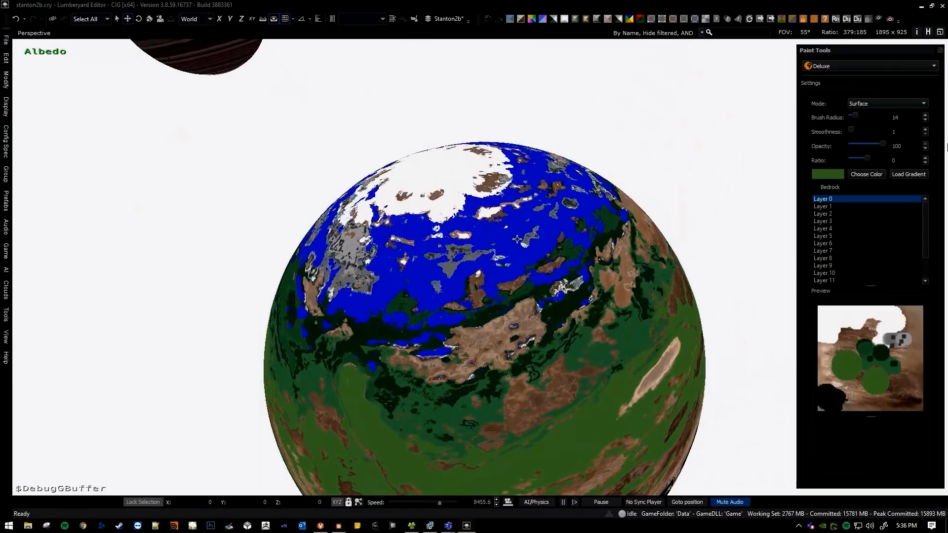
left_click(863, 174)
left_click(544, 263)
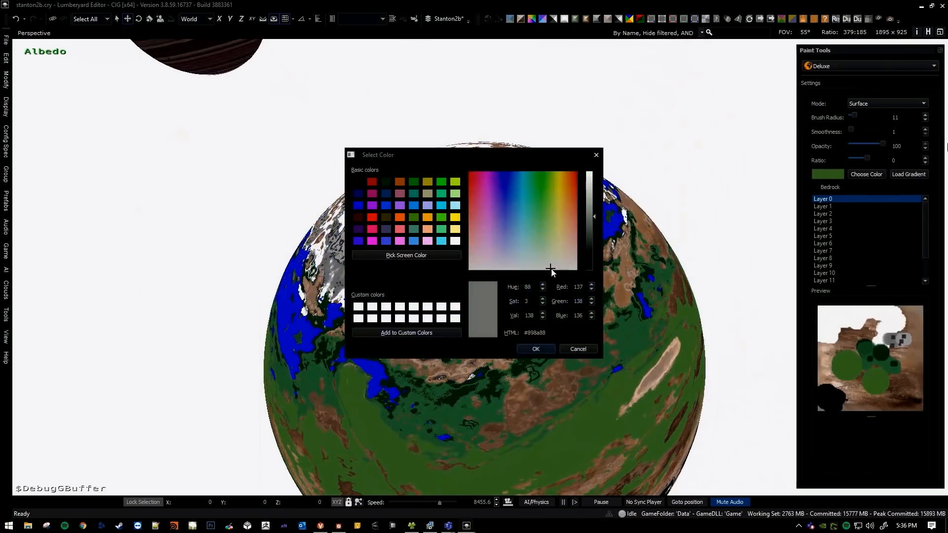
left_click(538, 350)
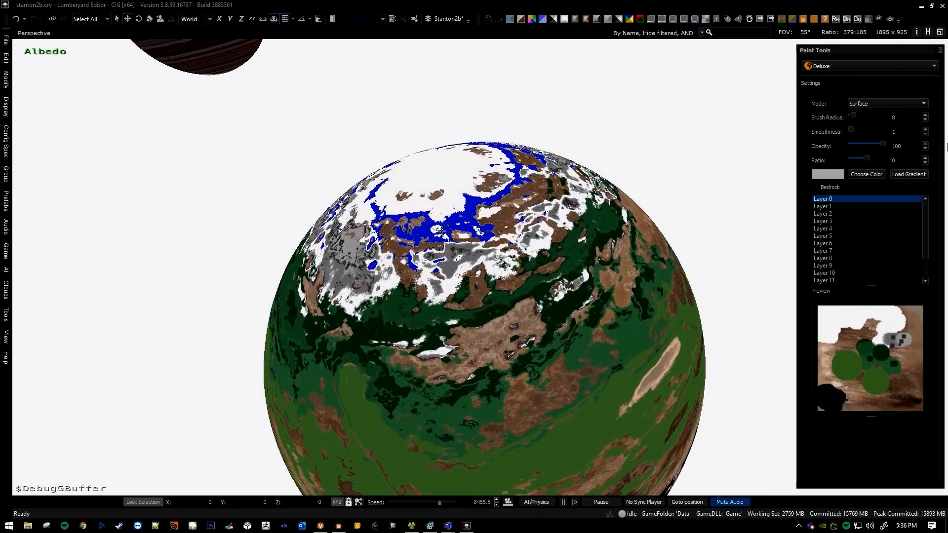
mouse_move(439, 231)
right_mouse_down()
mouse_move(477, 185)
mouse_move(543, 158)
mouse_move(597, 163)
mouse_move(601, 148)
mouse_move(570, 172)
mouse_move(530, 158)
mouse_move(558, 198)
mouse_move(541, 190)
mouse_move(554, 167)
mouse_move(475, 225)
mouse_move(415, 181)
right_mouse_up()
key("Escape")
Review the painted colour ranges from the polar region down to the equator across the whole planet.
right_click_drag(362, 143, 417, 221)
key("s")
key("w")
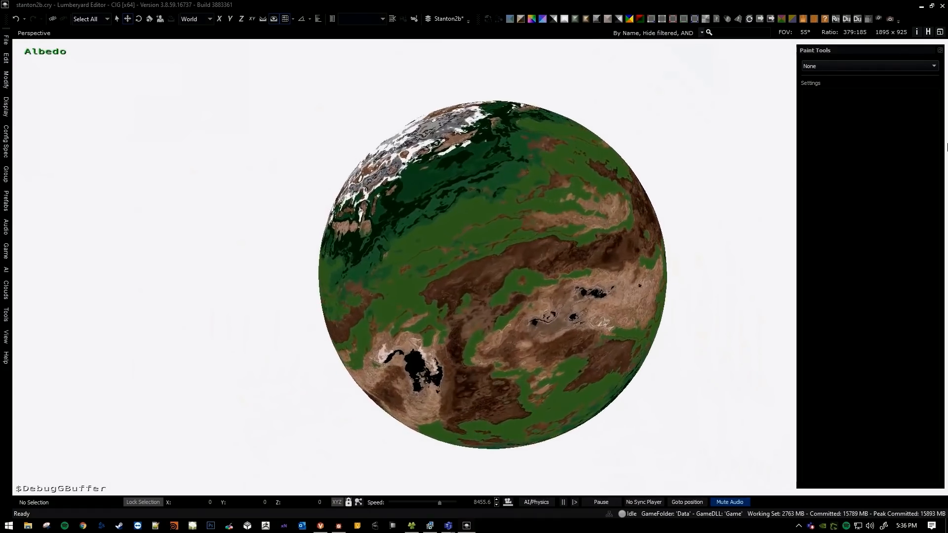
key("w")
middle_click_drag(473, 245, 481, 262, "alt")
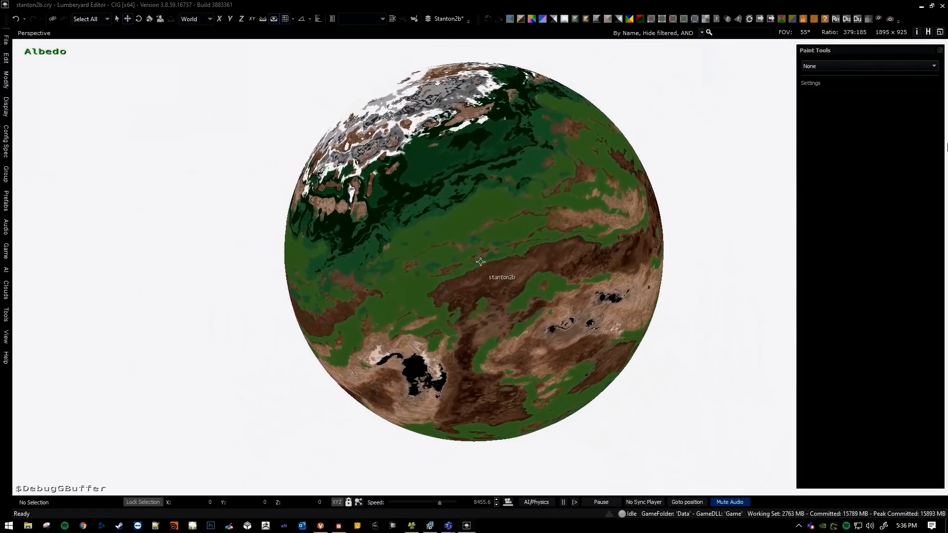
middle_click_drag(537, 295, 496, 260, "alt")
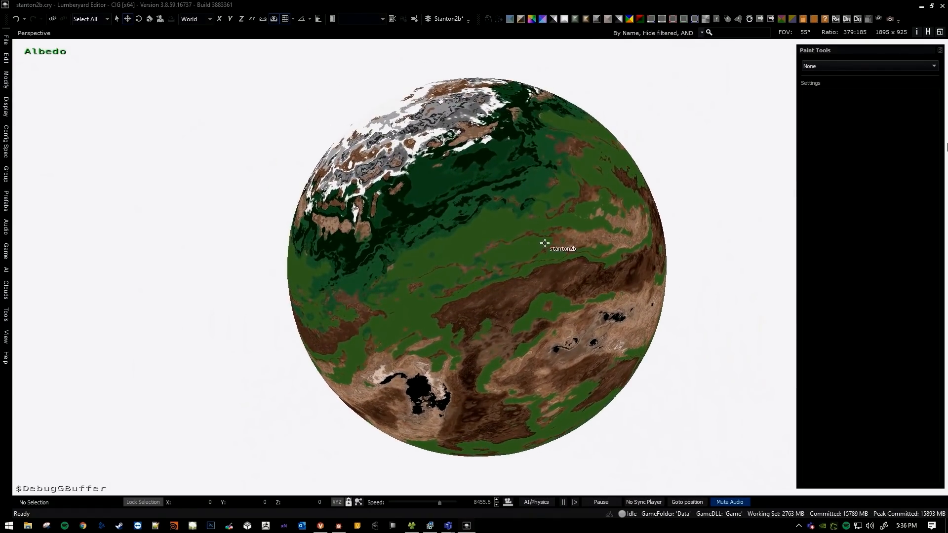
Switch to Substance Designer and move the 2D and 3D views clear of the Blend nodes in the stanton2b_global graph.
key("alt+Tab")
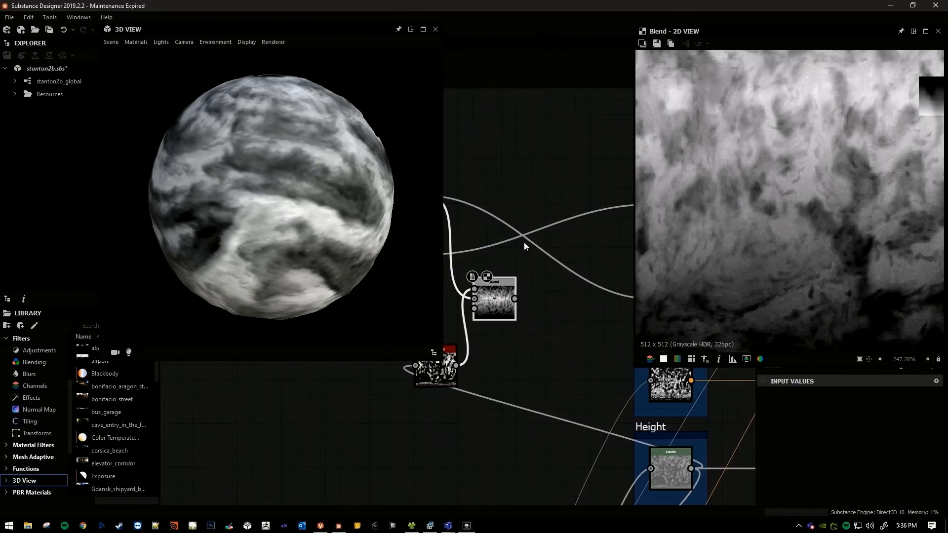
scroll(527, 306, "down", 2)
scroll(523, 305, "down", 2)
middle_click_drag(519, 302, 565, 340)
scroll(574, 311, "up", 3)
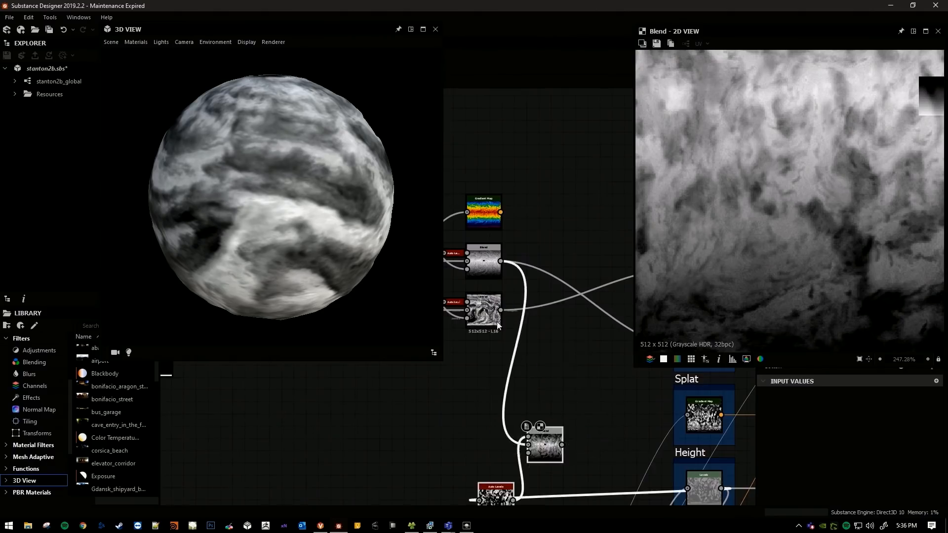
scroll(498, 325, "up", 3)
middle_click_drag(555, 246, 529, 245)
left_click_drag(820, 31, 778, 50)
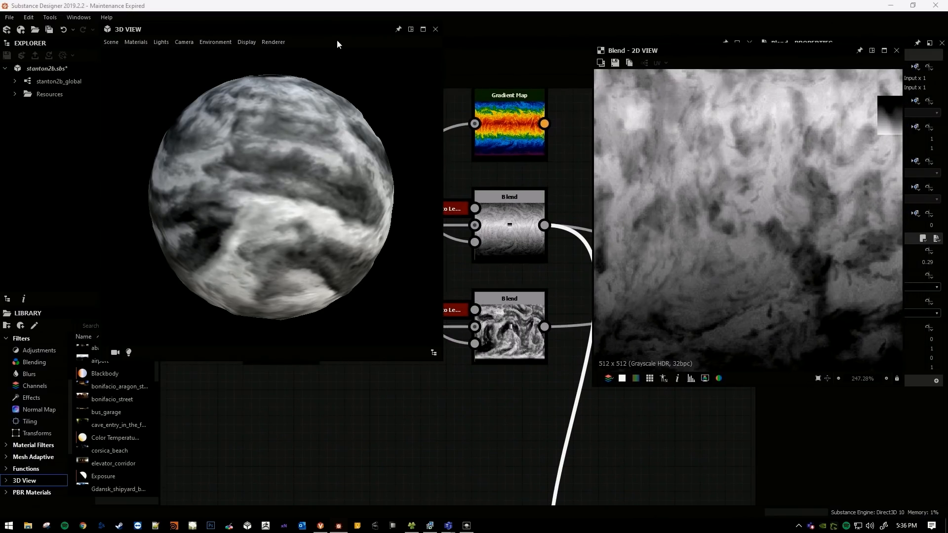
left_click_drag(333, 28, 507, 73)
left_click_drag(695, 50, 947, 60)
left_click_drag(463, 70, 789, 37)
Show the output of the Blend node below the rainbow Gradient Map as Diffuse/Base Color in the 3D view.
scroll(306, 225, "down", 3)
middle_click_drag(488, 251, 359, 251)
scroll(306, 226, "up", 1)
scroll(363, 288, "up", 3)
left_click(376, 259)
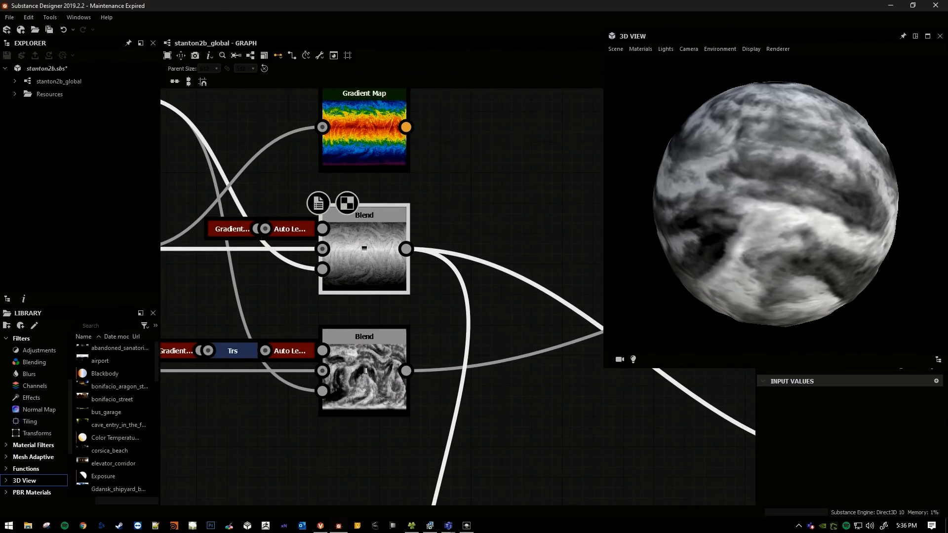
left_click(413, 253)
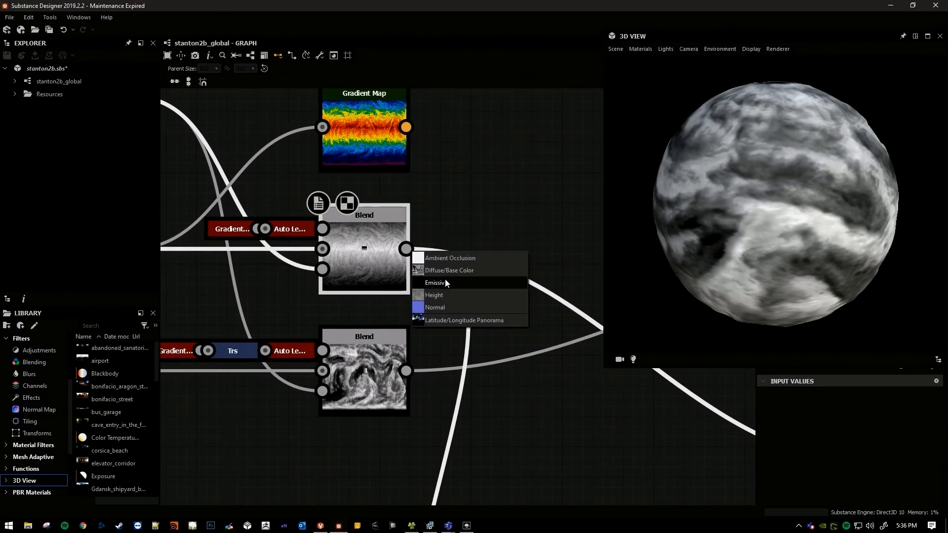
left_click(462, 271)
Examine the blended map's polar area on the 3D sphere and the related Blend nodes in the graph.
left_click_drag(769, 200, 793, 186)
middle_click_drag(256, 259, 505, 261)
scroll(425, 225, "down", 1)
middle_click_drag(585, 288, 412, 258)
left_click_drag(763, 235, 771, 210)
left_click(536, 198)
middle_click_drag(536, 198, 448, 205)
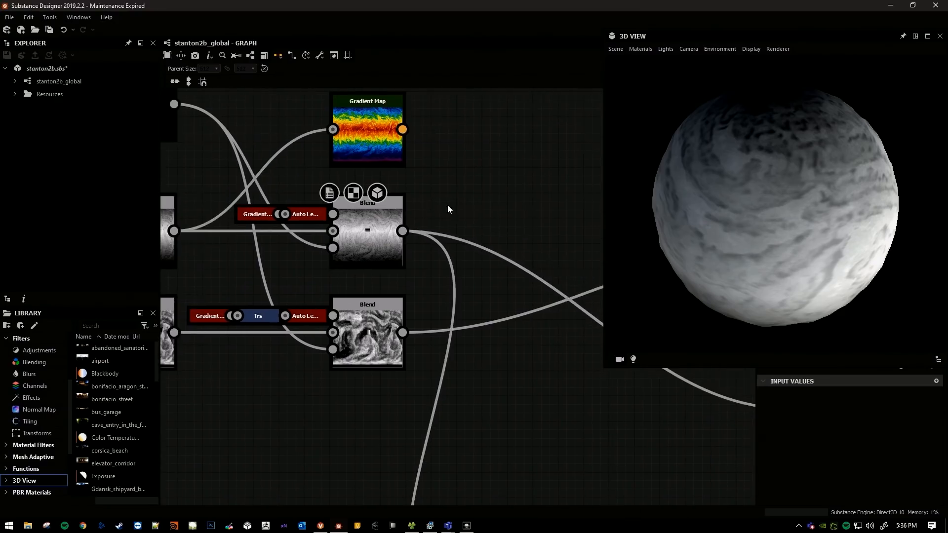
Switch to Lumberyard Editor to compare stanton2b's painted polar region with the map, and return to Substance Designer.
key("alt+Tab")
right_click_drag(491, 243, 513, 256)
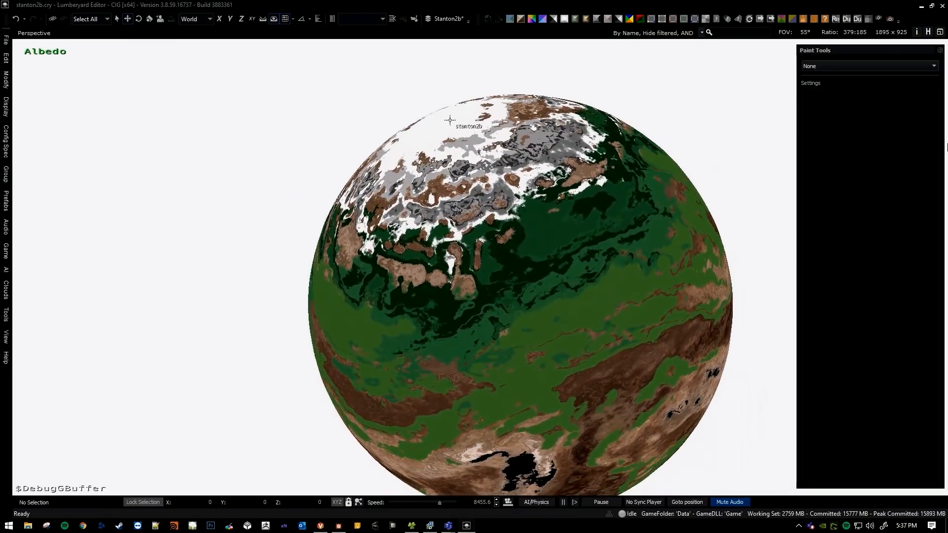
right_click_drag(450, 120, 557, 176)
middle_click_drag(456, 194, 475, 205)
key("alt+Tab")
middle_click_drag(460, 247, 423, 255)
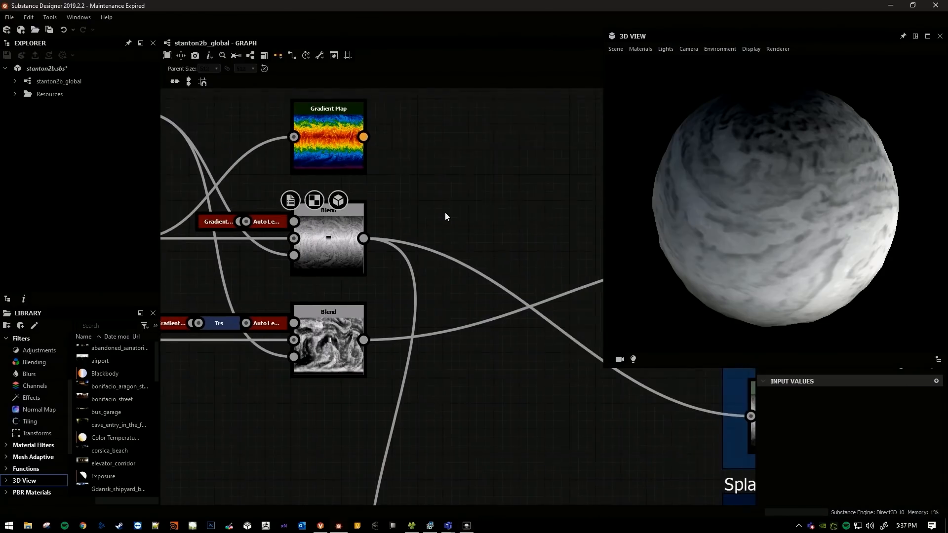
Add an Invert Grayscale node fed by the first Blend node and place it ahead of the temperature Blend.
key("space")
key("Return")
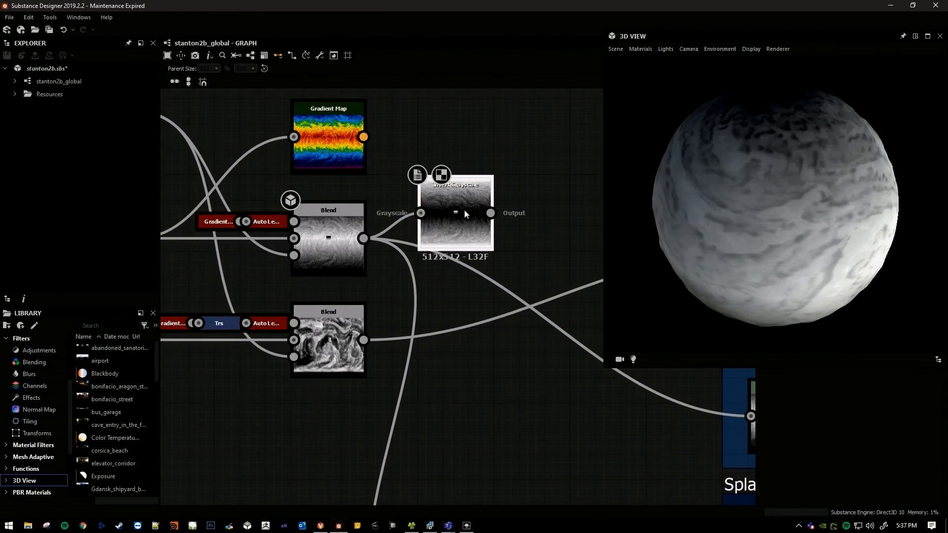
left_click_drag(461, 223, 472, 247)
scroll(472, 245, "down", 3)
scroll(361, 217, "up", 1)
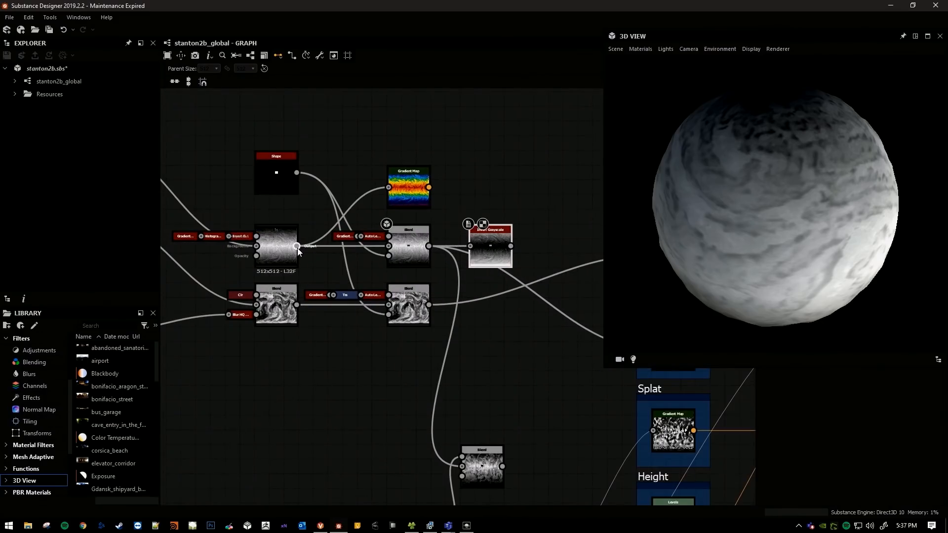
scroll(322, 261, "up", 3)
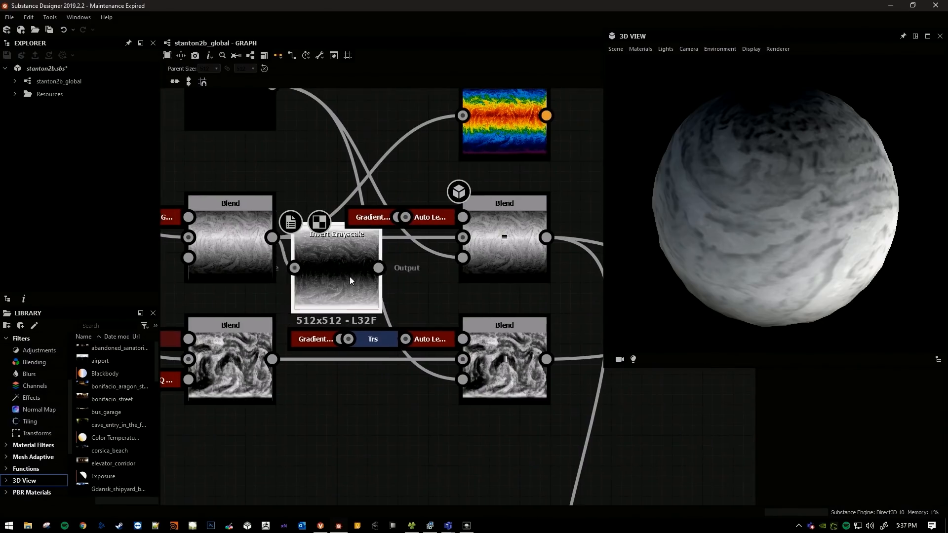
Connect the Invert Grayscale output to the temperature Blend node and inspect the inverted map on the 3D sphere.
left_click_drag(401, 264, 462, 238)
middle_click_drag(518, 258, 453, 250)
mouse_move(784, 222)
left_mouse_down()
mouse_move(797, 242)
mouse_move(787, 222)
left_mouse_up()
middle_click_drag(446, 232, 291, 228)
scroll(402, 233, "down", 2)
mouse_move(767, 232)
left_mouse_down()
mouse_move(778, 234)
mouse_move(770, 225)
left_mouse_up()
middle_click_drag(453, 258, 399, 250)
scroll(399, 251, "down", 2)
middle_click_drag(400, 250, 379, 250)
left_click_drag(767, 127, 800, 161)
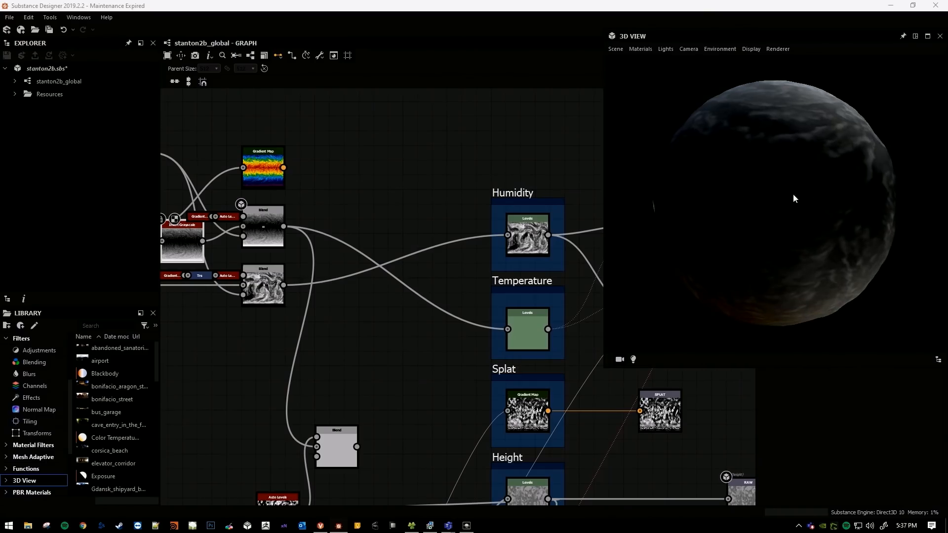
Export the graph's clim output as a TIFF into the stanton2b source folder.
middle_click_drag(426, 235, 457, 215)
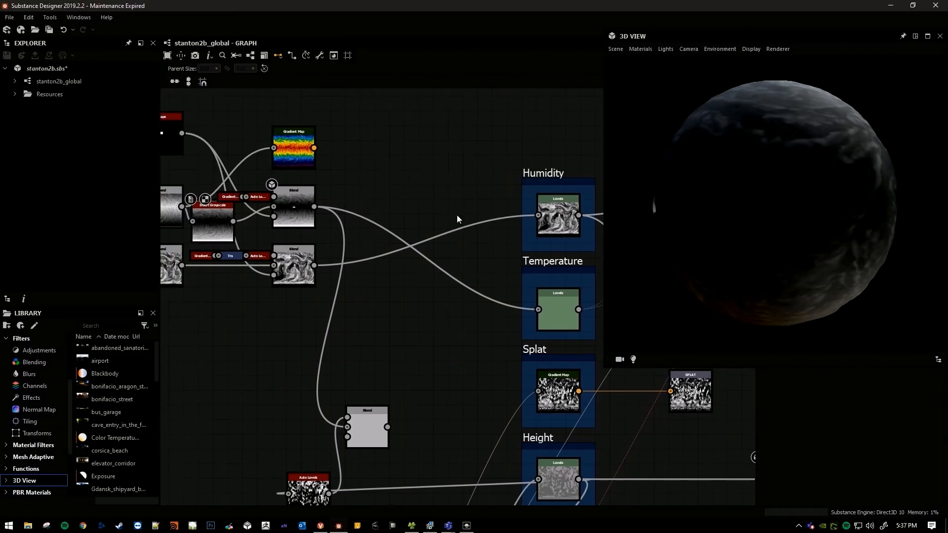
key("ctrl+shift+e")
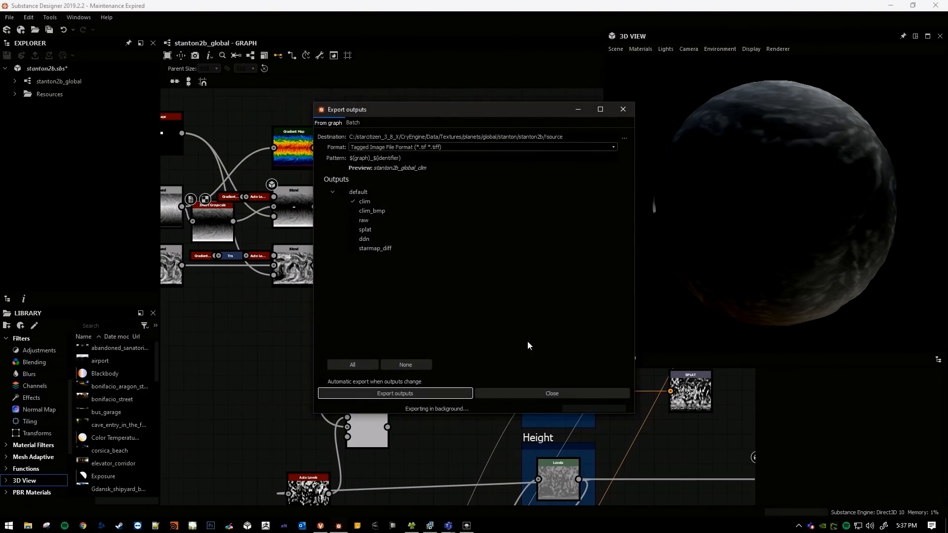
left_click(518, 439)
Switch to Lumberyard Editor and examine stanton2b's poles and equator from orbit in the Albedo view.
key("alt+Tab")
mouse_move(477, 275)
right_mouse_down()
mouse_move(494, 261)
mouse_move(511, 285)
mouse_move(531, 262)
mouse_move(546, 287)
mouse_move(597, 265)
mouse_move(593, 280)
mouse_move(653, 275)
mouse_move(716, 289)
mouse_move(657, 291)
mouse_move(713, 283)
mouse_move(689, 264)
right_mouse_up()
key("s")
key("a")
key("w")
key("s")
mouse_move(482, 276)
right_mouse_down()
mouse_move(469, 254)
mouse_move(477, 272)
right_mouse_up()
key("w")
middle_click_drag(476, 272, 487, 296)
right_click_drag(486, 296, 477, 272)
middle_click_drag(476, 272, 481, 289)
middle_click_drag(524, 251, 538, 294)
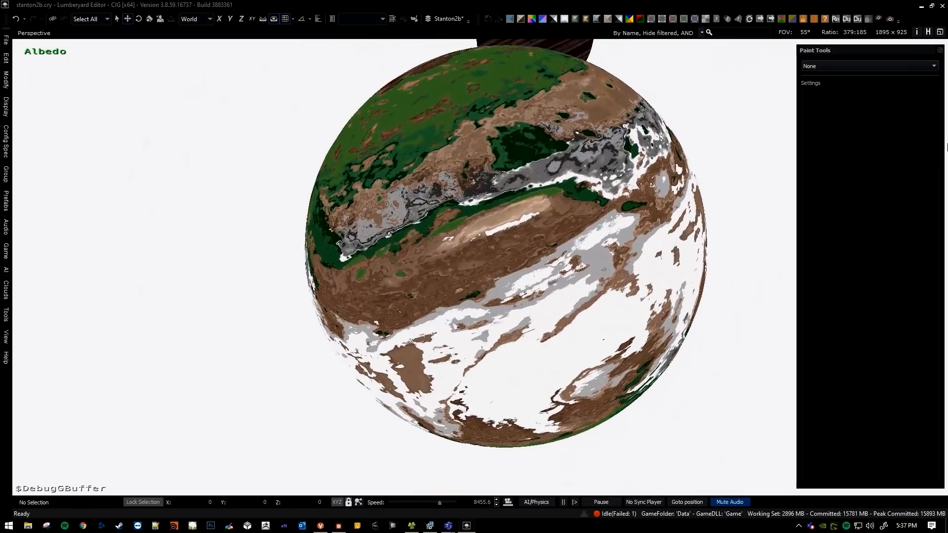
middle_click_drag(509, 247, 524, 282)
right_click_drag(524, 282, 539, 301)
key("w")
key("a")
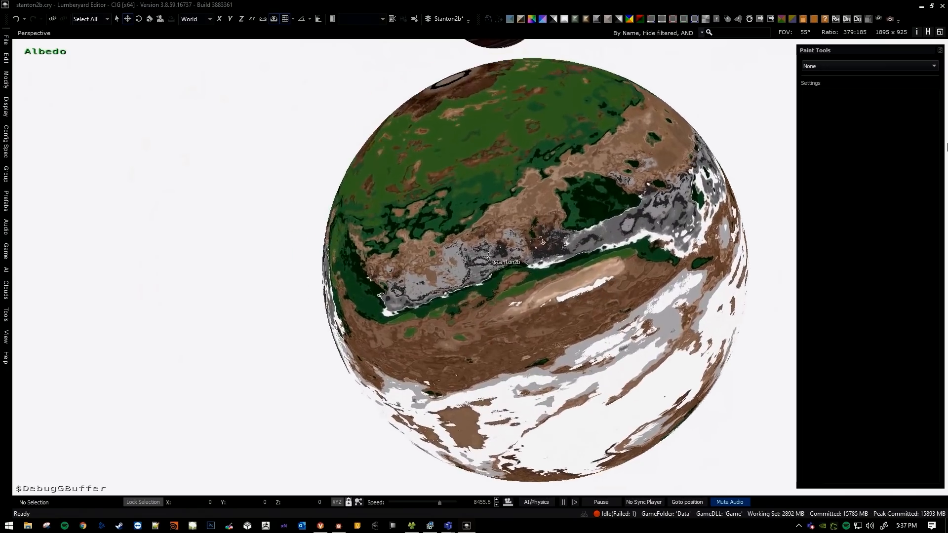
Fly down from orbit to inspect stanton2b's ground colours up close in the Albedo view.
middle_click_drag(536, 244, 515, 250)
key("s")
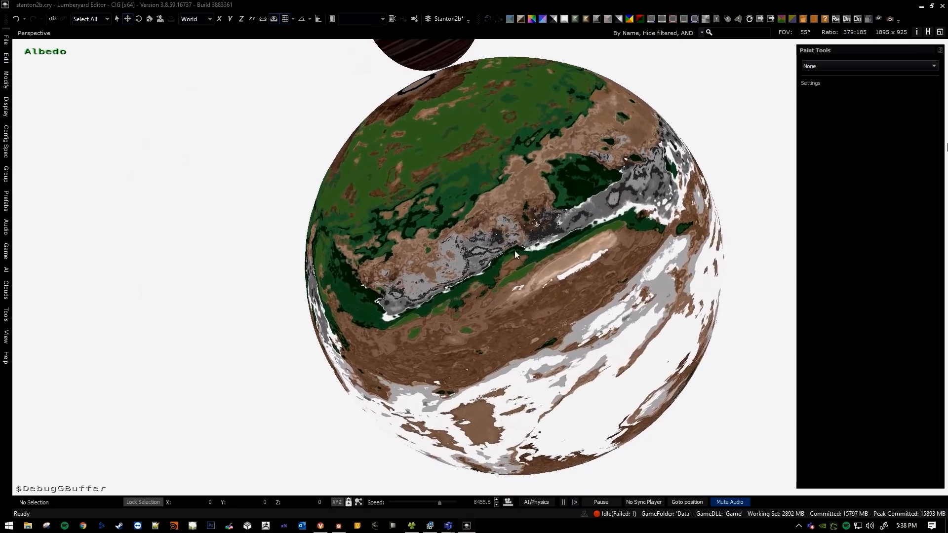
right_click_drag(515, 251, 576, 231)
key("w")
scroll(515, 251, "down", 2)
key("w")
scroll(513, 263, "down", 6)
key("w")
scroll(540, 247, "down", 8)
key("w")
scroll(558, 246, "down", 15)
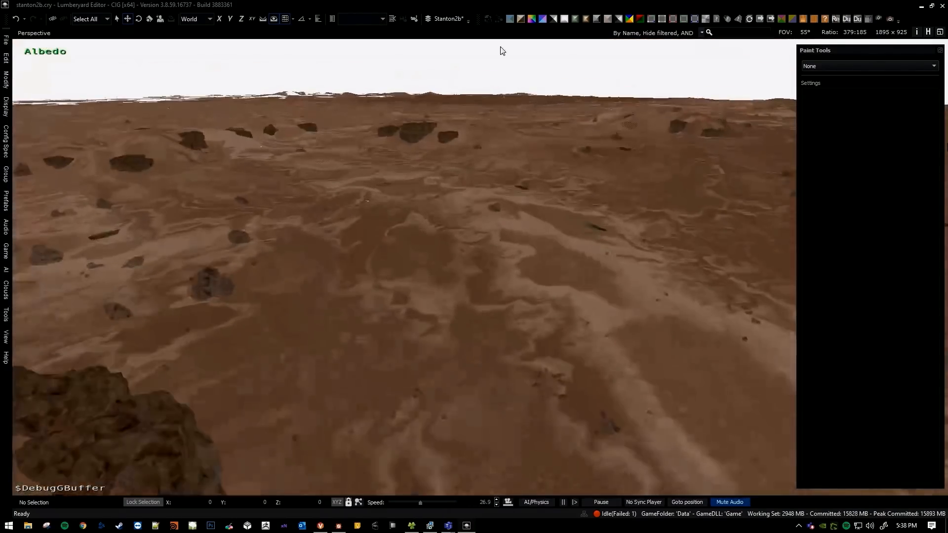
Turn off the Albedo debug view and inspect the rocky ground at close range with normal shading.
left_click(514, 20)
right_click_drag(529, 193, 572, 209)
key("w")
scroll(529, 194, "down", 3)
key("w")
key("d")
scroll(529, 194, "down", 1)
key("w")
scroll(529, 194, "down", 2)
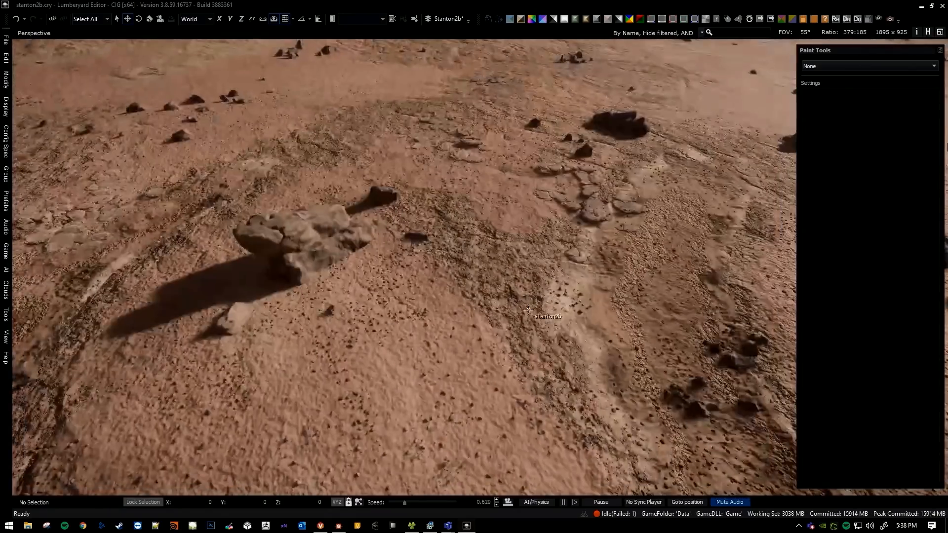
Fly back out from the surface to view the whole of stanton2b from space.
key("s")
right_click_drag(529, 310, 495, 310)
scroll(528, 310, "up", 3)
key("s")
scroll(495, 310, "up", 10)
key("s")
scroll(455, 249, "up", 19)
right_click_drag(448, 238, 517, 277)
key("s")
scroll(472, 278, "up", 18)
key("d")
key("s")
key("a")
Return to Substance Designer, close the Export outputs dialog and bring the Humidity and Temperature nodes into view.
key("alt+Tab")
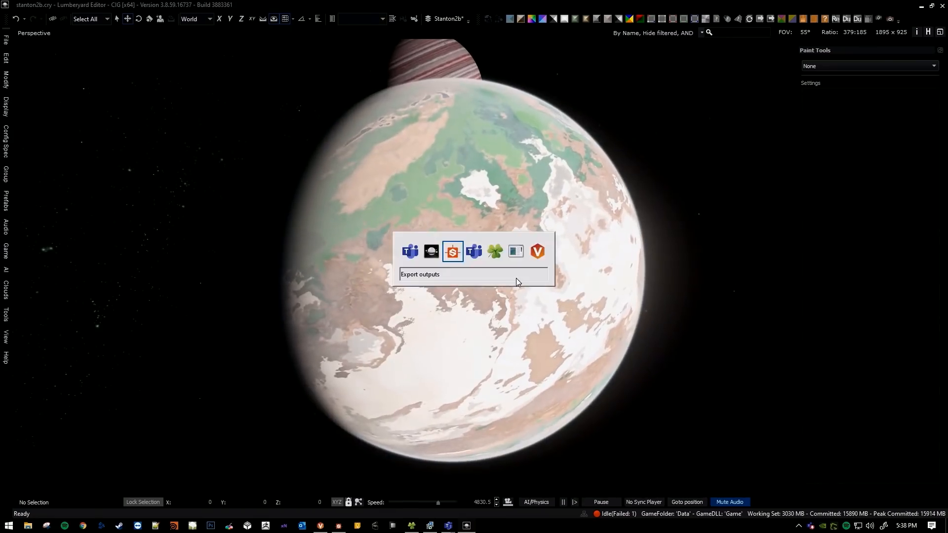
left_click(552, 397)
scroll(444, 316, "up", 5)
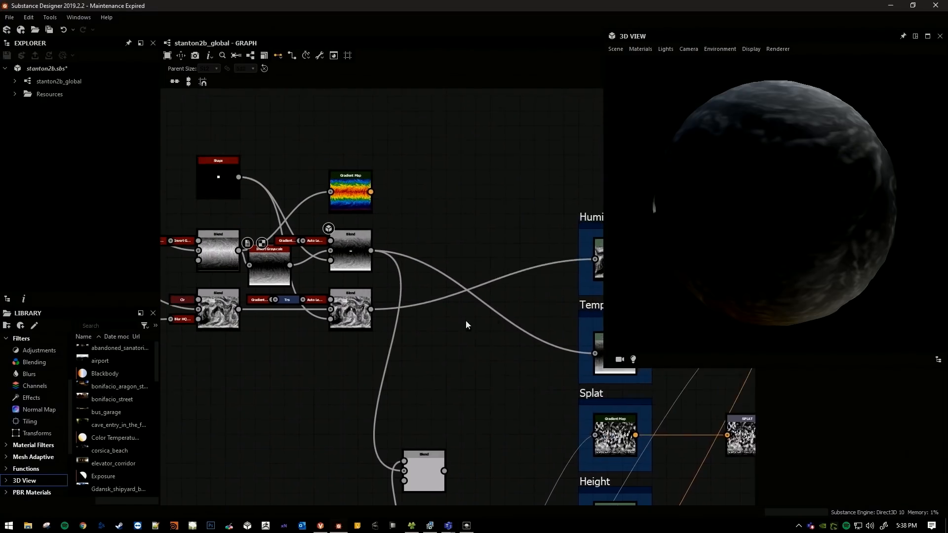
left_click_drag(282, 296, 313, 297)
scroll(326, 296, "down", 3)
middle_click_drag(445, 294, 336, 262)
middle_click_drag(464, 236, 441, 232)
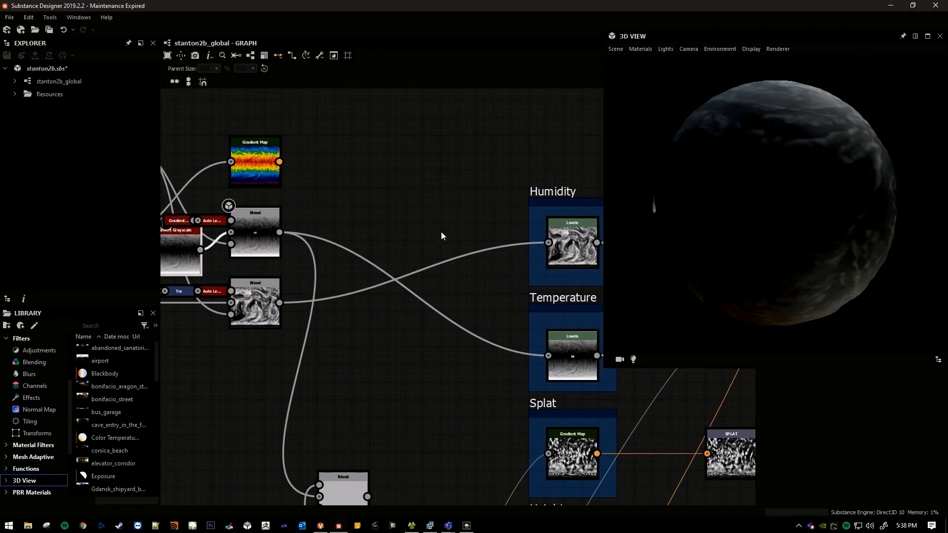
Inspect the Humidity Levels node and the lower Blend node that feeds it.
double_click(566, 247)
left_click_drag(721, 233, 741, 212)
scroll(764, 191, "up", 4)
scroll(765, 191, "down", 3)
middle_click_drag(380, 329, 416, 295)
scroll(326, 305, "up", 2)
middle_click_drag(326, 305, 461, 319)
double_click(305, 272)
scroll(764, 236, "down", 3)
scroll(372, 299, "up", 4)
scroll(377, 305, "down", 2)
left_click(463, 320)
middle_click_drag(511, 337, 408, 329)
key("space")
type("line")
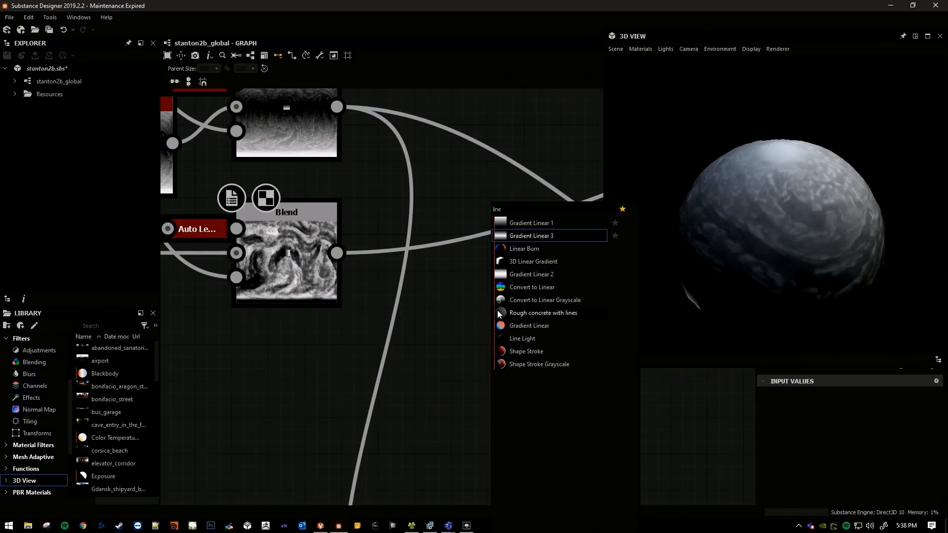
key("space")
type("noise")
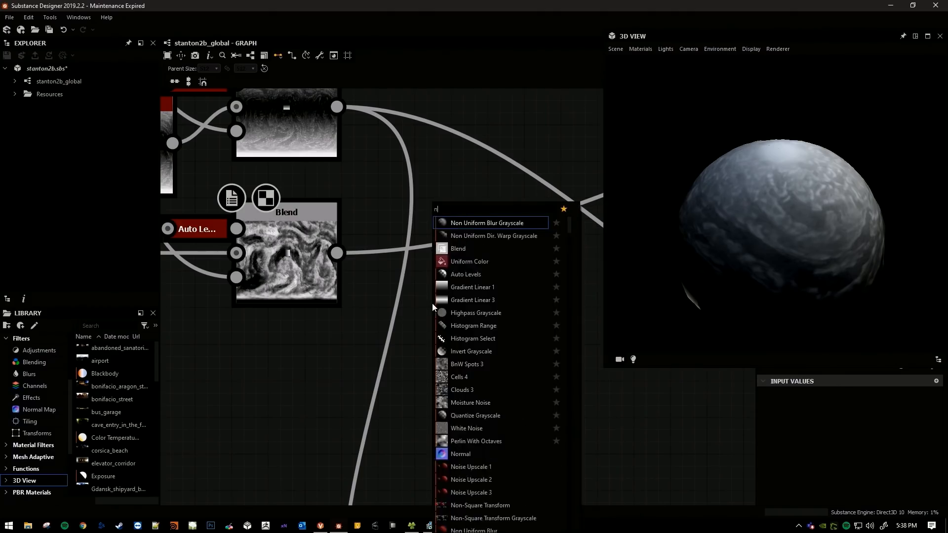
key("Down")
key("Down")
key("Down")
key("Down")
key("Down")
key("Down")
key("Down")
key("Up")
key("Up")
key("Up")
key("Up")
key("Up")
key("Up")
key("Up")
key("Escape")
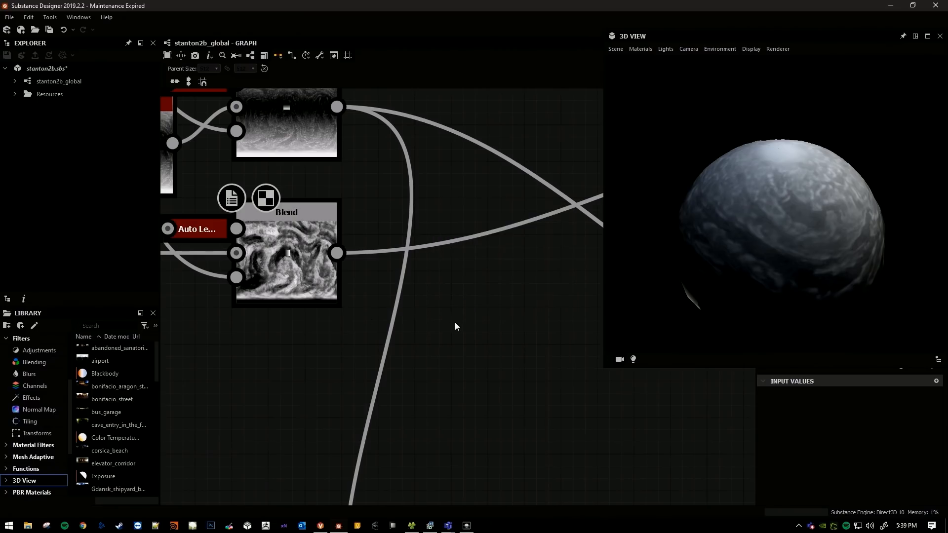
Add a Directional Noise 4 node to the graph beside the lower Blend node.
key("space")
type("direc")
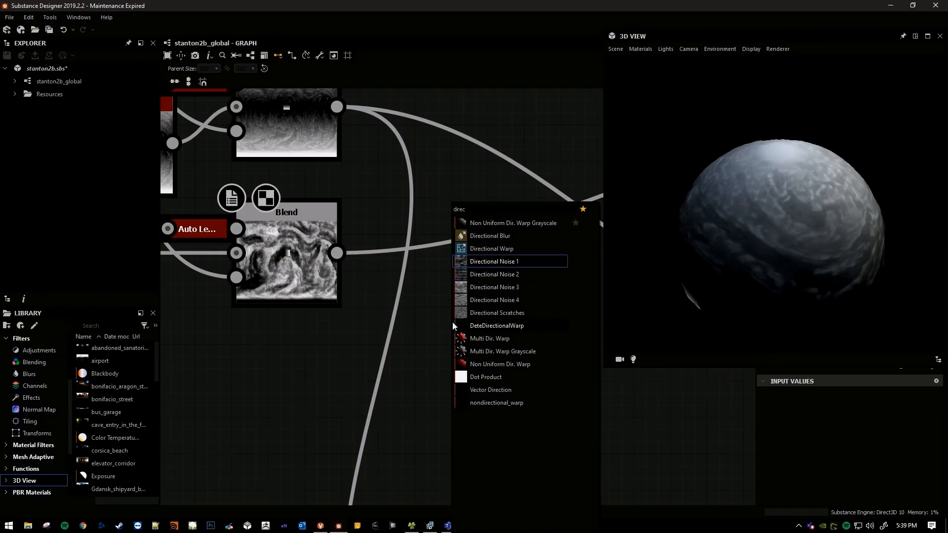
key("Return")
left_click_drag(461, 325, 411, 328)
scroll(441, 325, "up", 2)
middle_click_drag(441, 324, 512, 358)
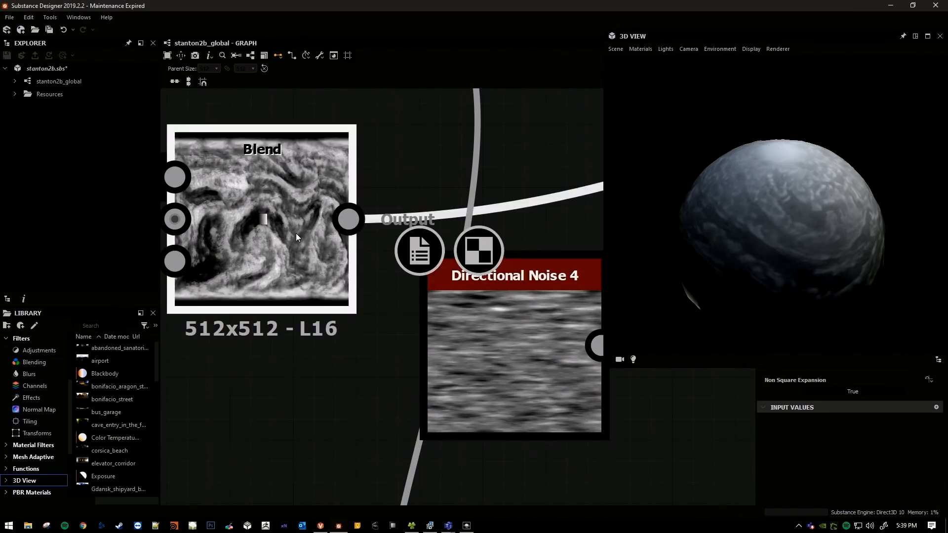
Show the Directional Noise 4 output as Diffuse/Base Color on the 3D sphere and inspect its banding.
left_click(295, 233)
left_click(459, 330)
middle_click_drag(389, 326, 489, 322)
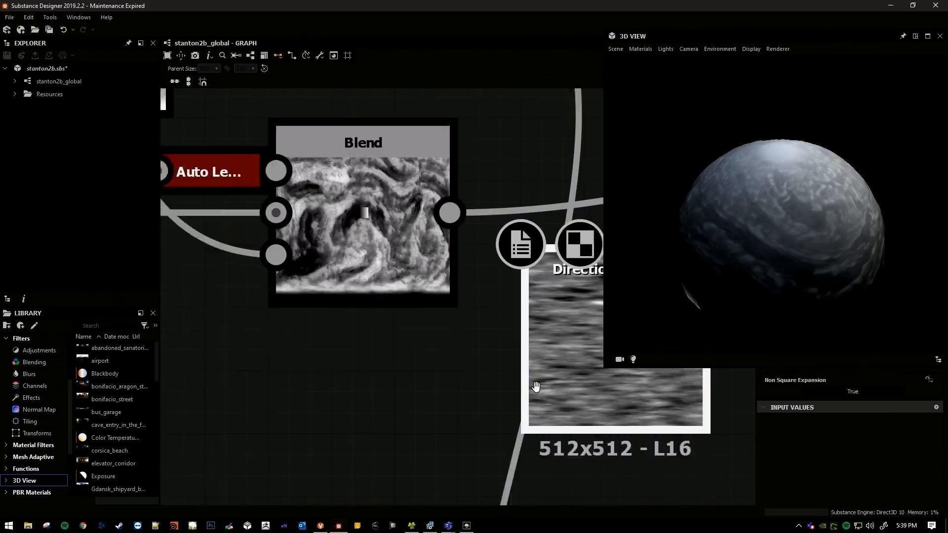
middle_click_drag(536, 387, 304, 317)
middle_click_drag(401, 342, 407, 365)
right_click(404, 287)
left_click(443, 306)
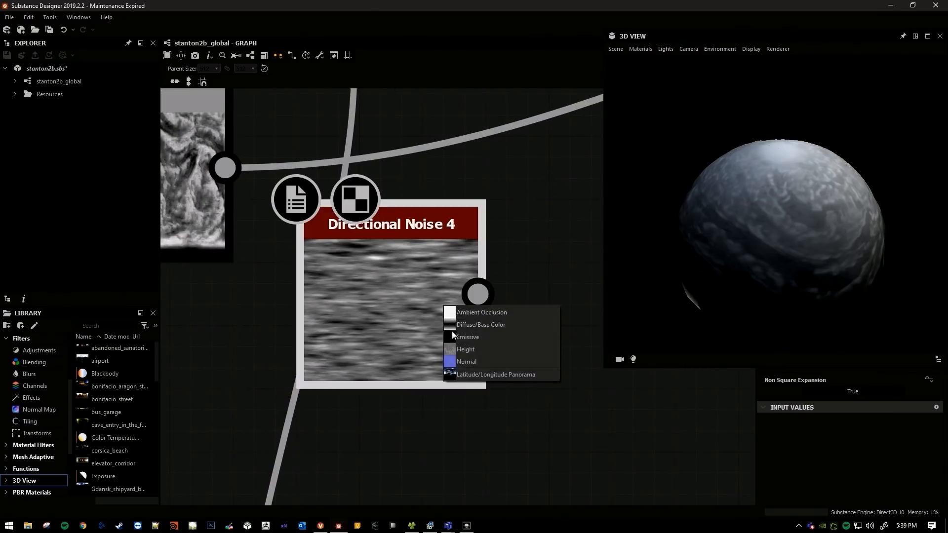
left_click(464, 324)
left_click_drag(801, 196, 755, 222)
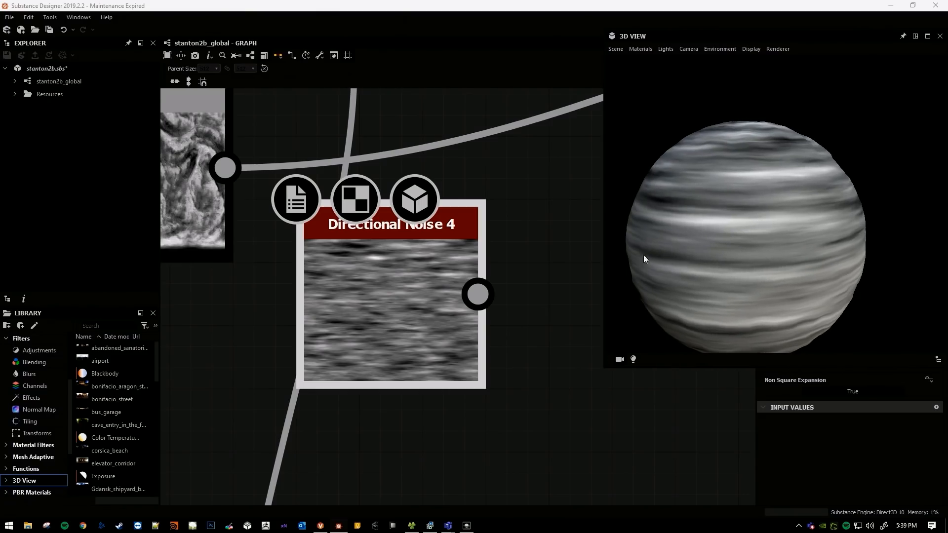
Connect Directional Noise 4 to the Humidity Levels node in place of the lower Blend and open that Levels node.
scroll(376, 303, "down", 5)
scroll(415, 280, "down", 4)
left_click_drag(340, 306, 472, 191)
left_click(385, 231)
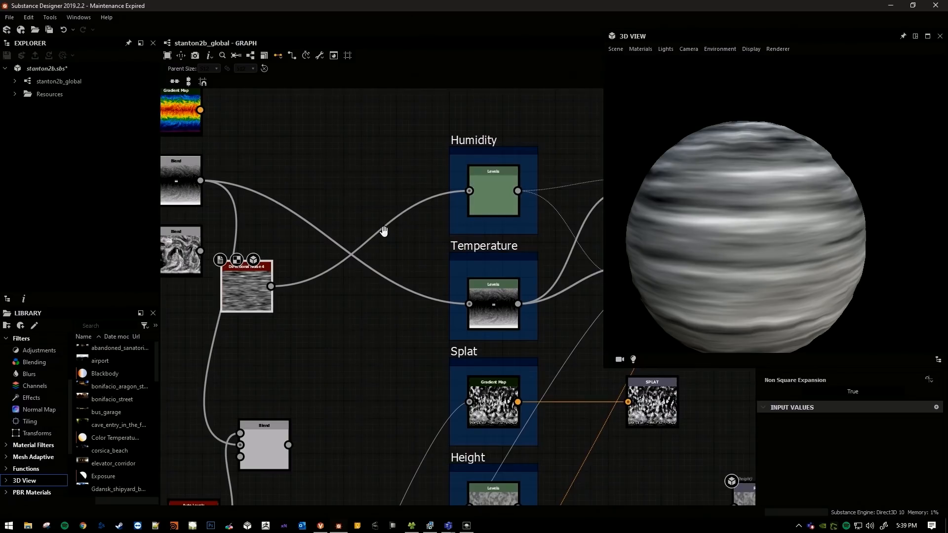
middle_click_drag(385, 231, 441, 248)
double_click(535, 206)
middle_click_drag(514, 216, 394, 222)
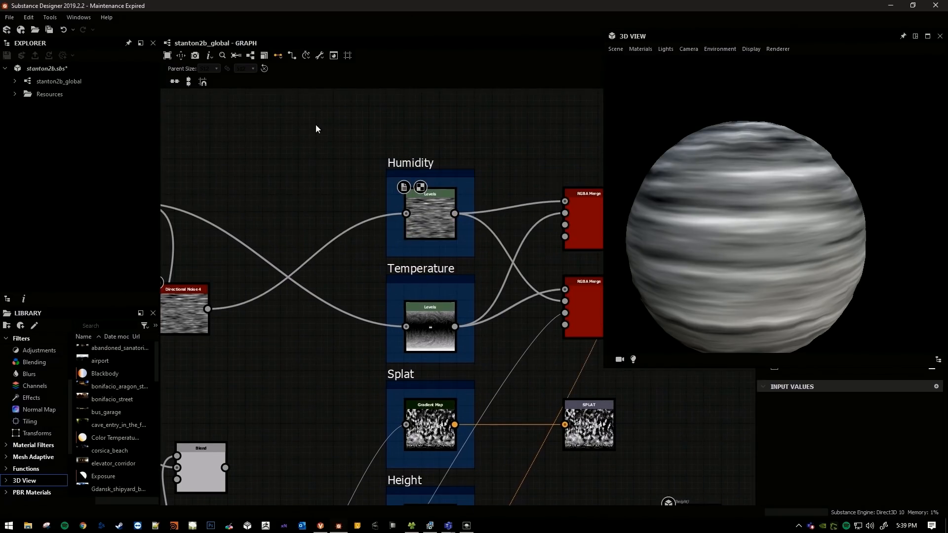
Export the clim output again and accept the PlanetClimateMap preset for stanton2b_global_clim.tif.
left_click(322, 58)
left_click(327, 81)
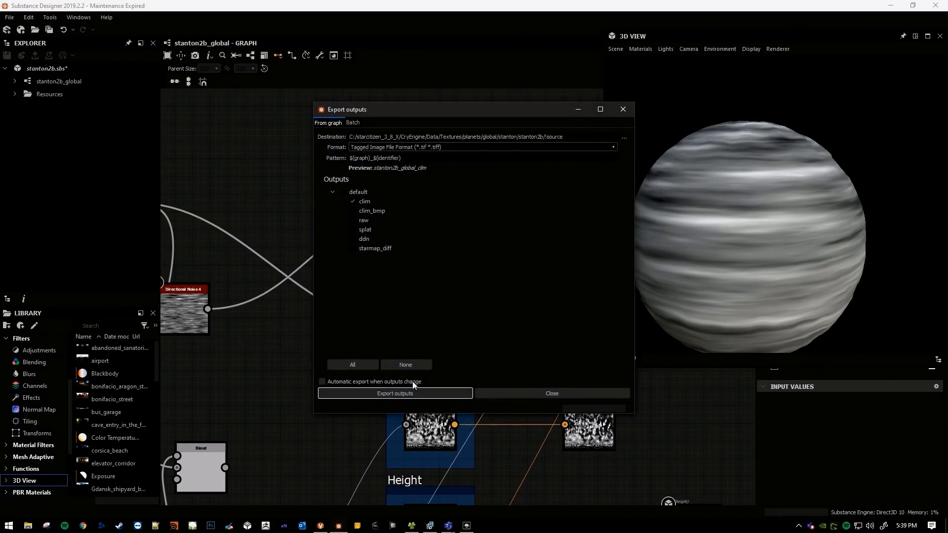
left_click(419, 393)
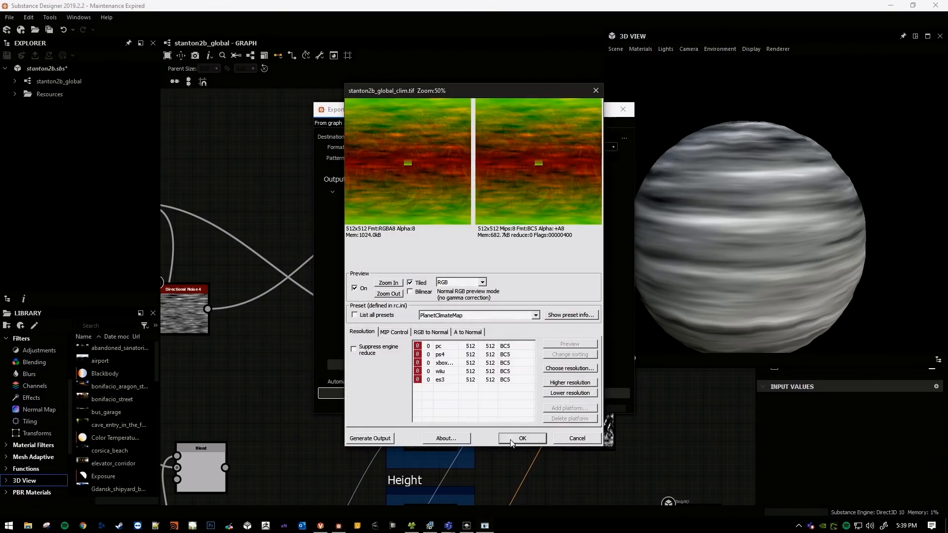
left_click(522, 439)
Switch to Lumberyard Editor and examine the planet's striped climate pattern with normal shading and in the Albedo view.
key("alt+Tab")
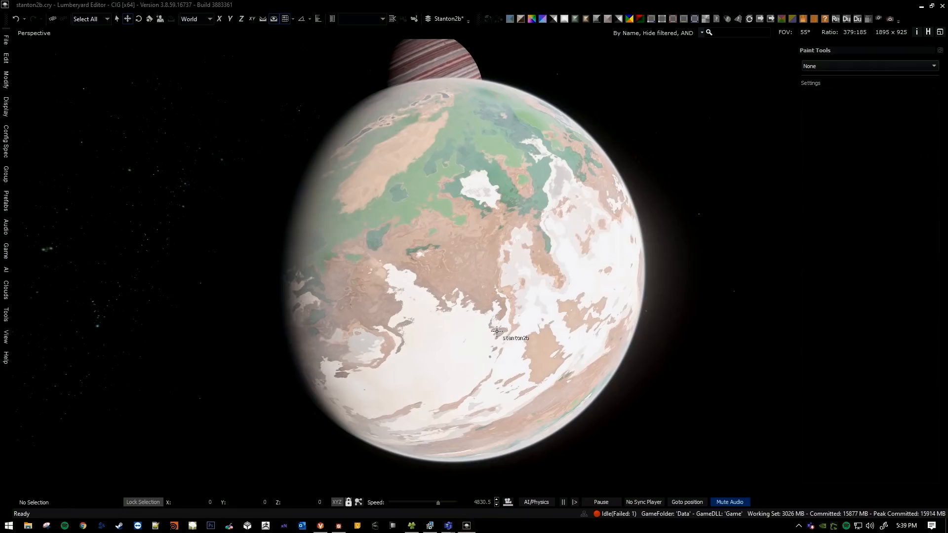
key("d")
right_click_drag(488, 268, 385, 234)
key("w")
key("d")
key("a")
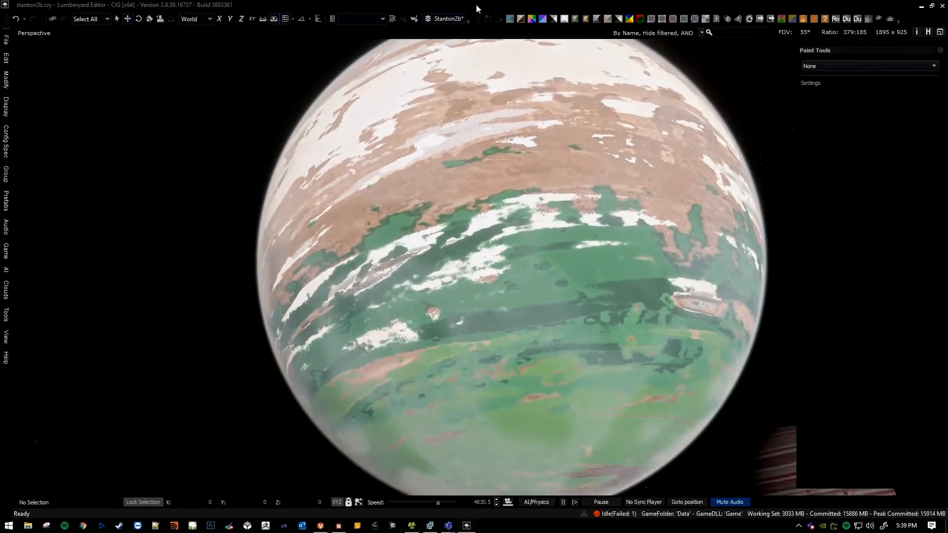
left_click(512, 21)
right_click_drag(434, 271, 501, 259)
In Substance Designer, reconnect the first Blend directly to the temperature Blend, bypassing Invert Grayscale, and export the clim output.
key("alt+Tab")
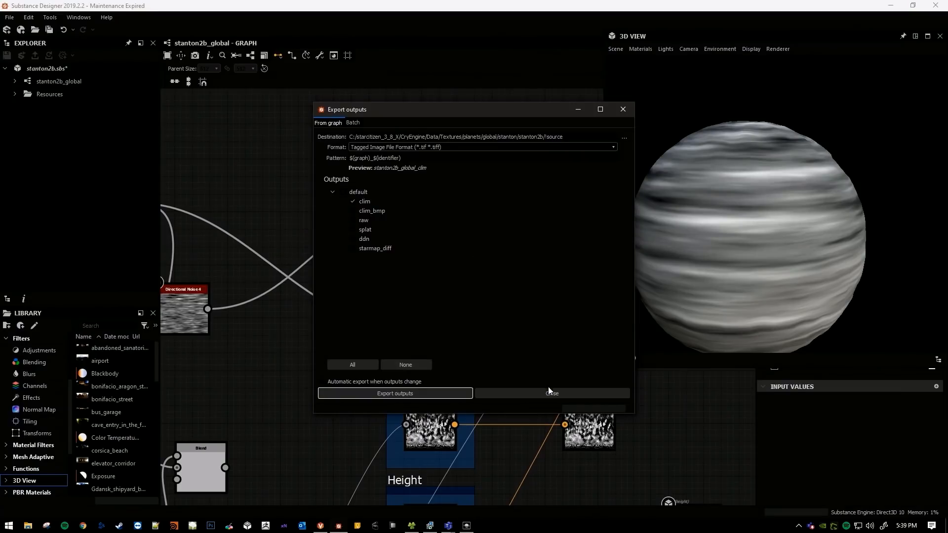
left_click(550, 391)
scroll(386, 211, "down", 5)
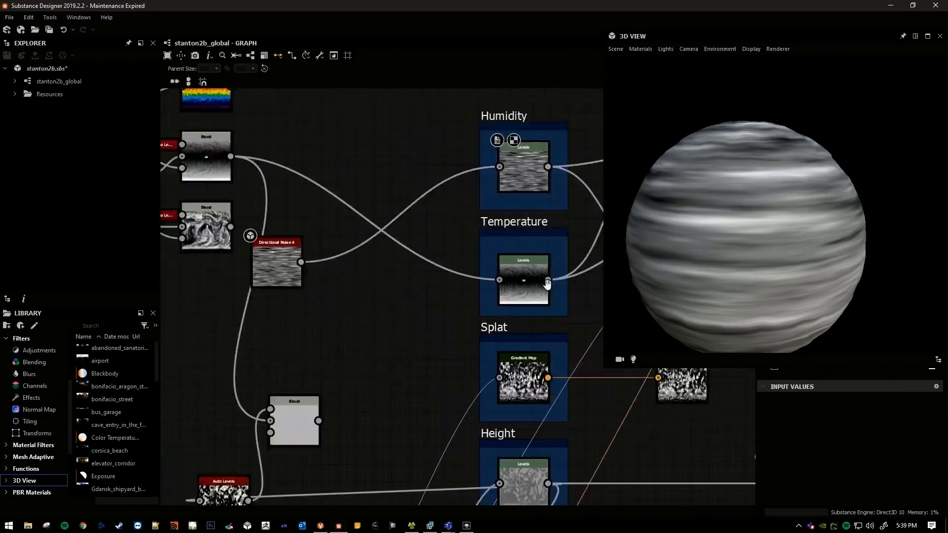
scroll(395, 270, "up", 5)
left_click_drag(405, 272, 405, 293)
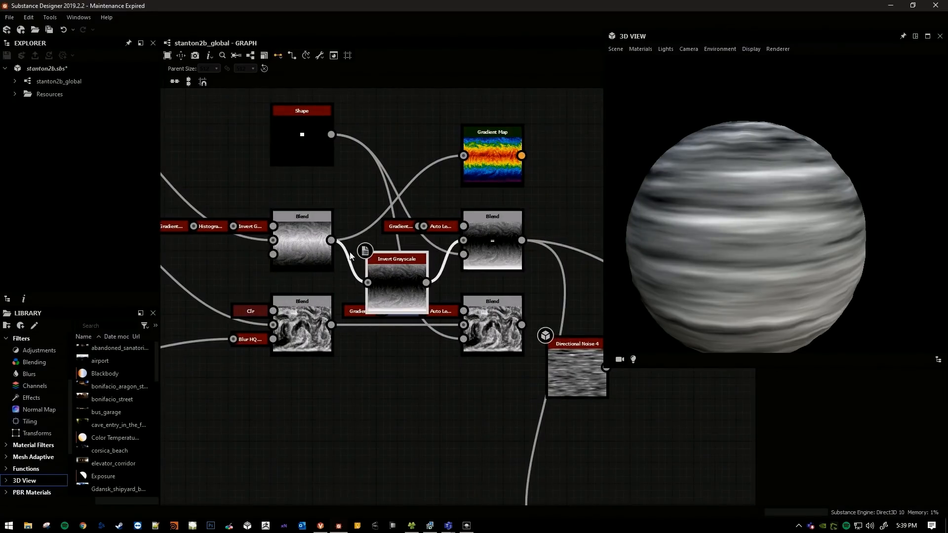
left_click_drag(456, 241, 458, 241)
middle_click_drag(452, 241, 368, 277)
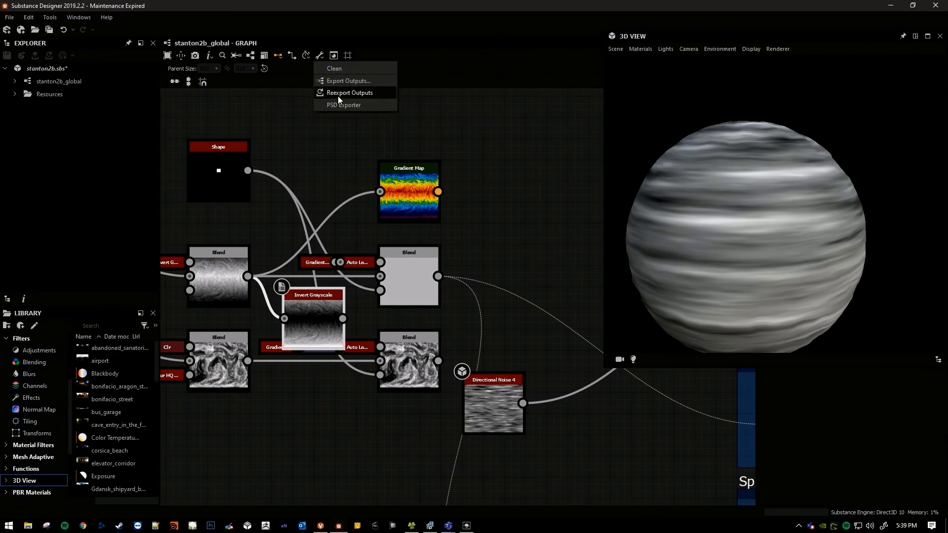
key("ctrl+shift+e")
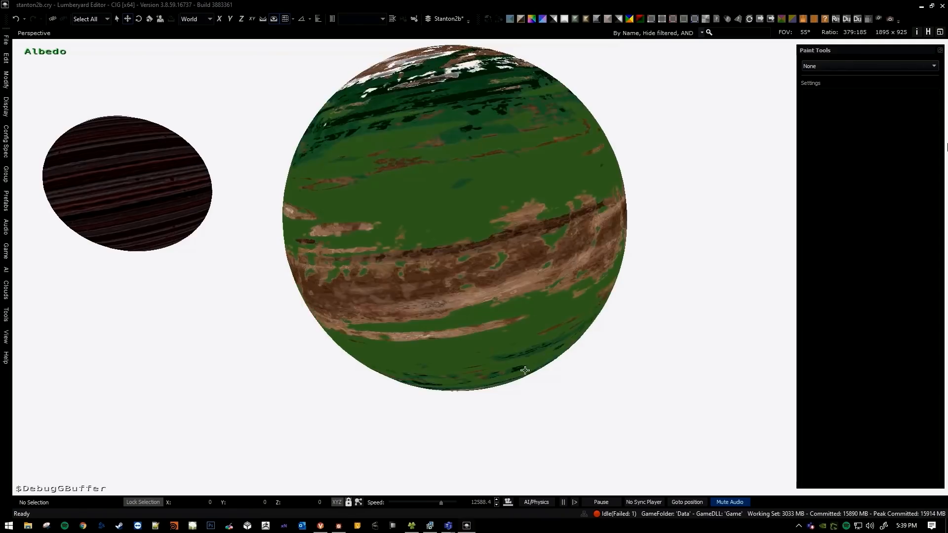
Examine stanton2b's poles and equator in Lumberyard Editor's Albedo view using the newly exported climate map.
right_click_drag(525, 371, 540, 295)
key("s")
key("w")
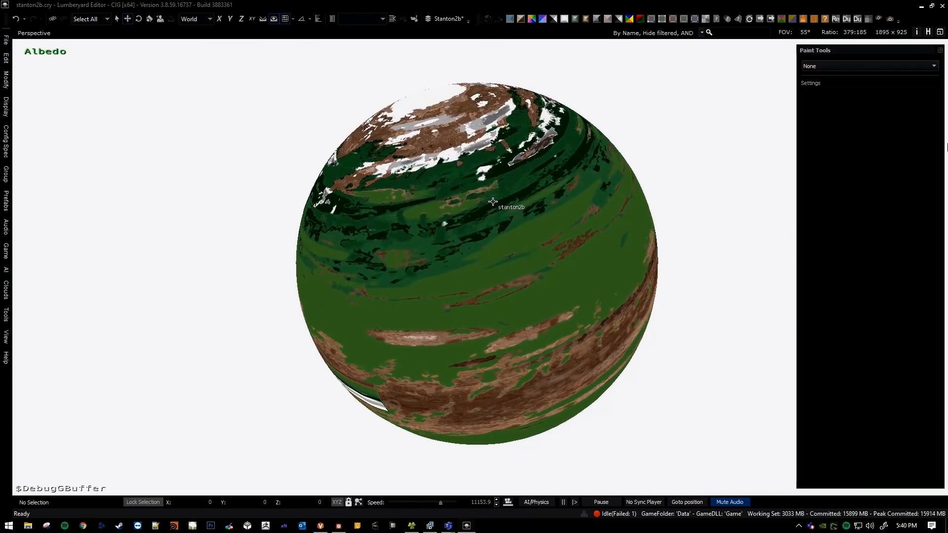
key("w")
mouse_move(493, 202)
right_mouse_down()
mouse_move(501, 191)
mouse_move(480, 189)
mouse_move(494, 202)
mouse_move(486, 218)
mouse_move(496, 206)
mouse_move(491, 225)
mouse_move(489, 194)
mouse_move(500, 207)
right_mouse_up()
key("a")
key("s")
key("a")
key("s")
key("w")
key("w")
key("s")
key("w")
Activate the Deluxe paint tool in Surface mode, examine which planet regions its brush highlights, and leave the tool.
left_click(844, 65)
left_click(847, 90)
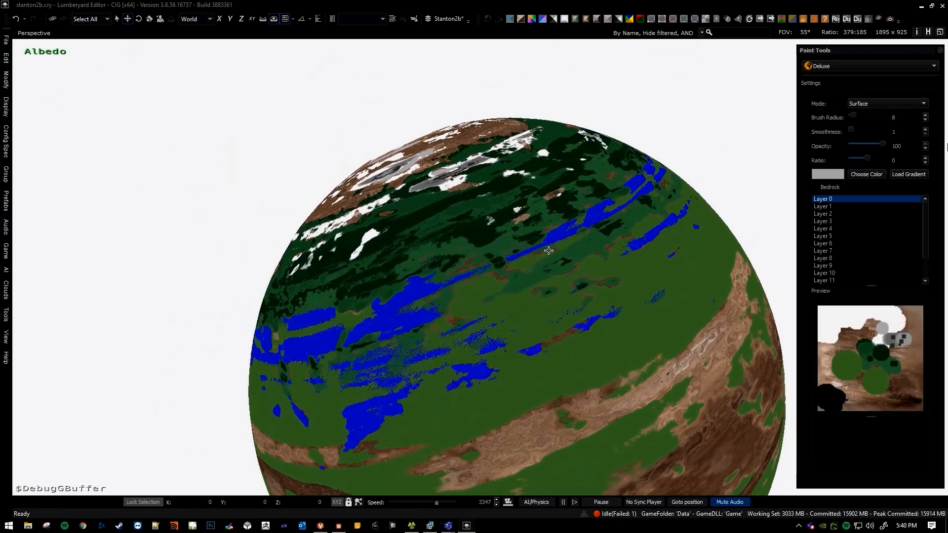
key("w")
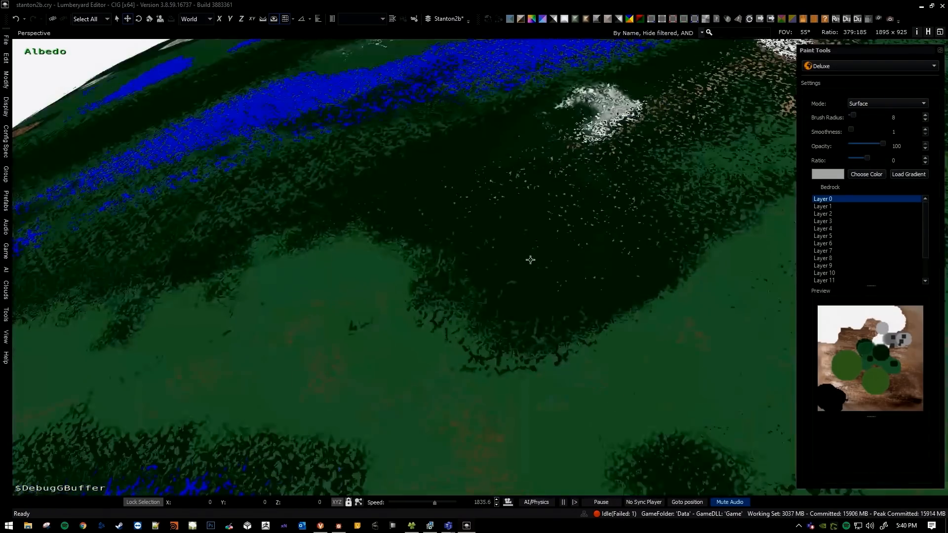
right_click_drag(529, 260, 497, 269)
key("s")
key("Escape")
key("w")
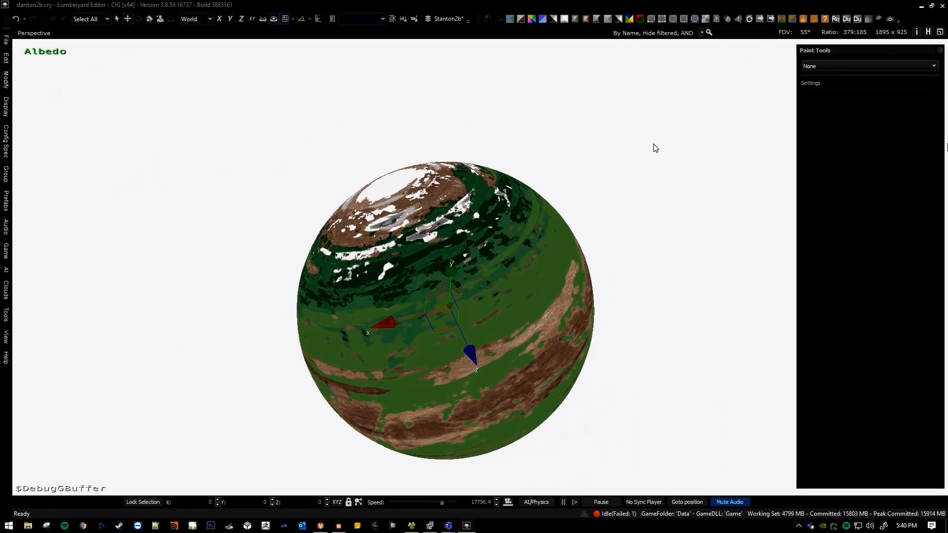
Activate the Deluxe paint tool over the planet's dark green region in Object Preset mode with a brush radius of 10.
mouse_move(631, 162)
right_mouse_down()
mouse_move(640, 164)
mouse_move(632, 174)
mouse_move(594, 186)
mouse_move(605, 179)
mouse_move(600, 166)
mouse_move(550, 219)
mouse_move(549, 240)
mouse_move(549, 208)
mouse_move(549, 217)
right_mouse_up()
key("w")
left_click(594, 186)
key("w")
scroll(568, 205, "down", 5)
key("w")
key("s")
scroll(550, 219, "down", 3)
key("w")
key("s")
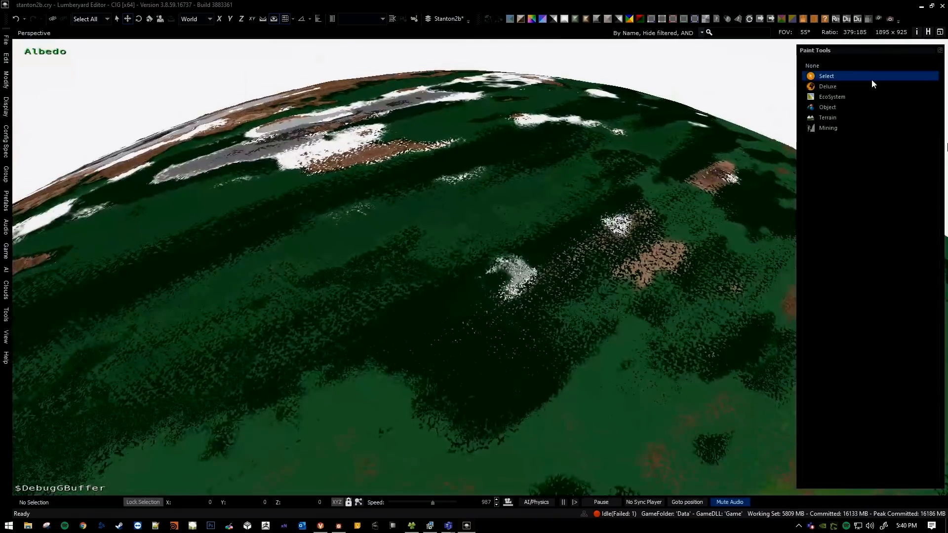
left_click(872, 87)
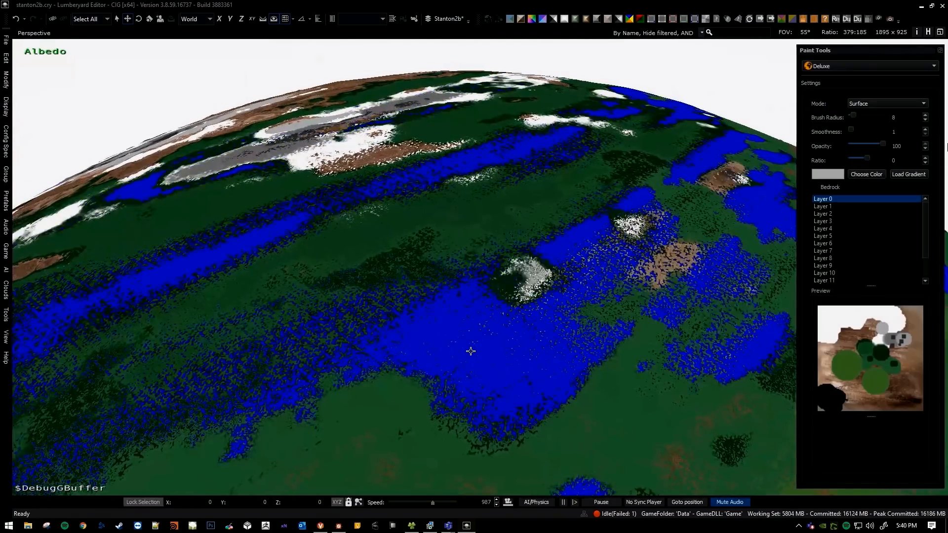
scroll(470, 345, "down", 4)
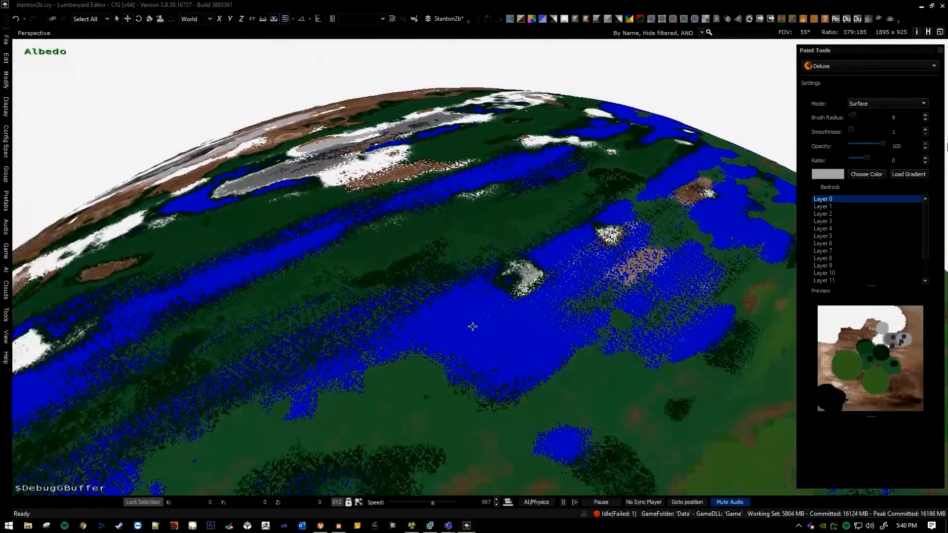
left_click(874, 104)
left_click(873, 115)
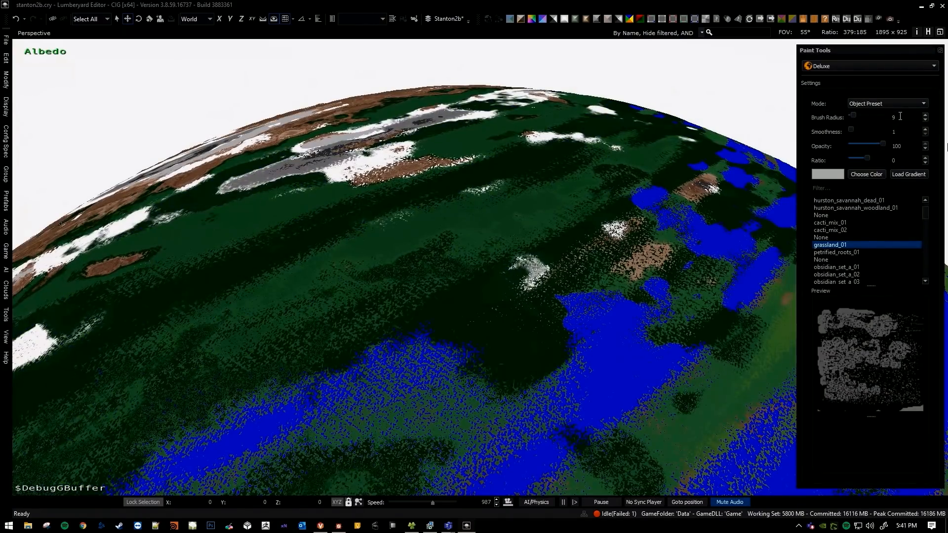
scroll(894, 117, "up", 1)
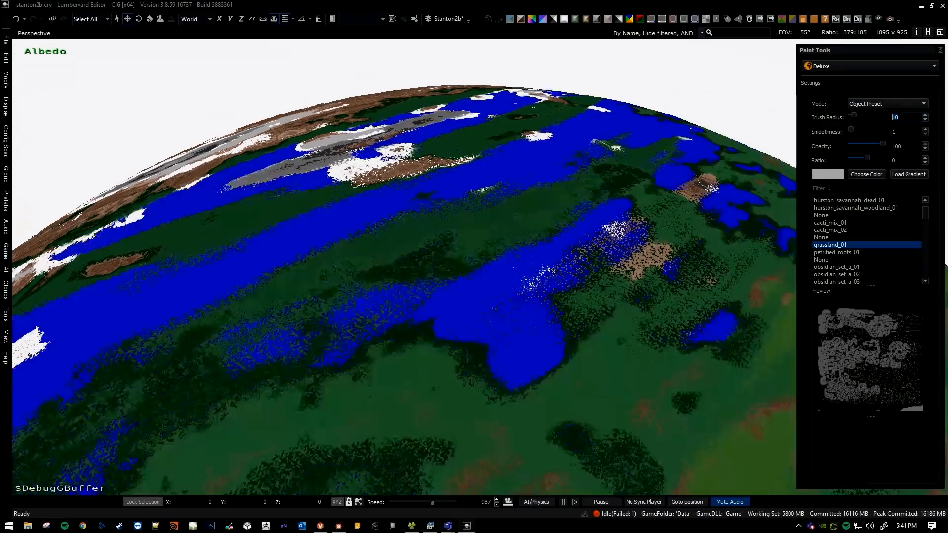
Choose the hurston_savanna_forest_01 object preset for the Deluxe brush.
key("s")
right_click_drag(537, 364, 425, 410)
key("w")
mouse_move(573, 302)
right_mouse_down()
mouse_move(534, 257)
mouse_move(523, 216)
mouse_move(642, 192)
right_mouse_up()
mouse_move(514, 212)
right_mouse_down()
mouse_move(506, 232)
mouse_move(527, 239)
mouse_move(506, 254)
right_mouse_up()
key("w")
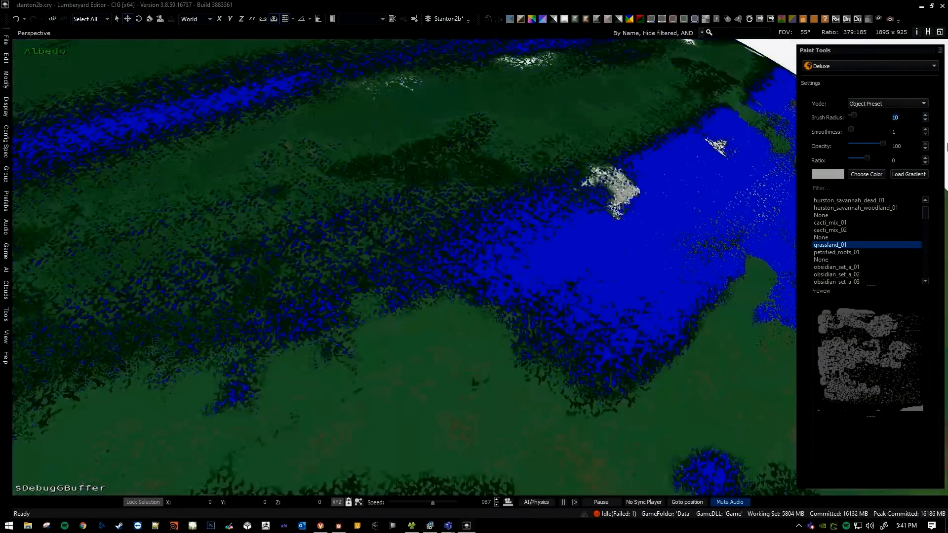
scroll(828, 245, "up", 1)
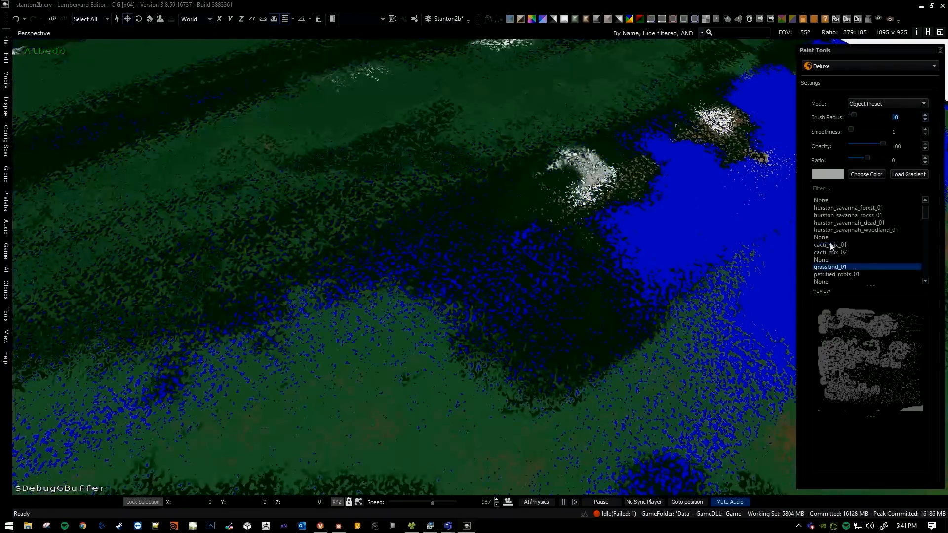
left_click(863, 230)
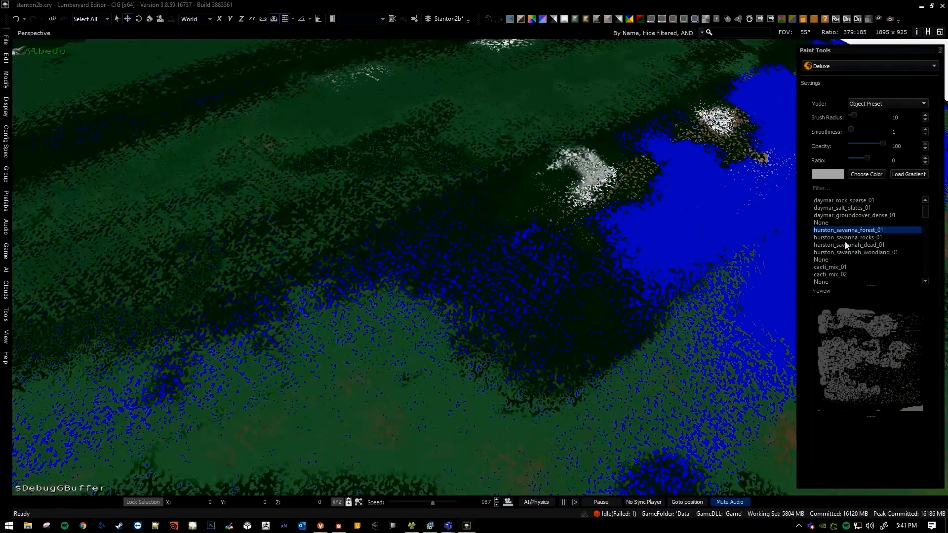
Examine which climate bands the Deluxe brush highlights between the pole and the equator, and leave the tool.
scroll(440, 223, "down", 5)
scroll(461, 218, "up", 5)
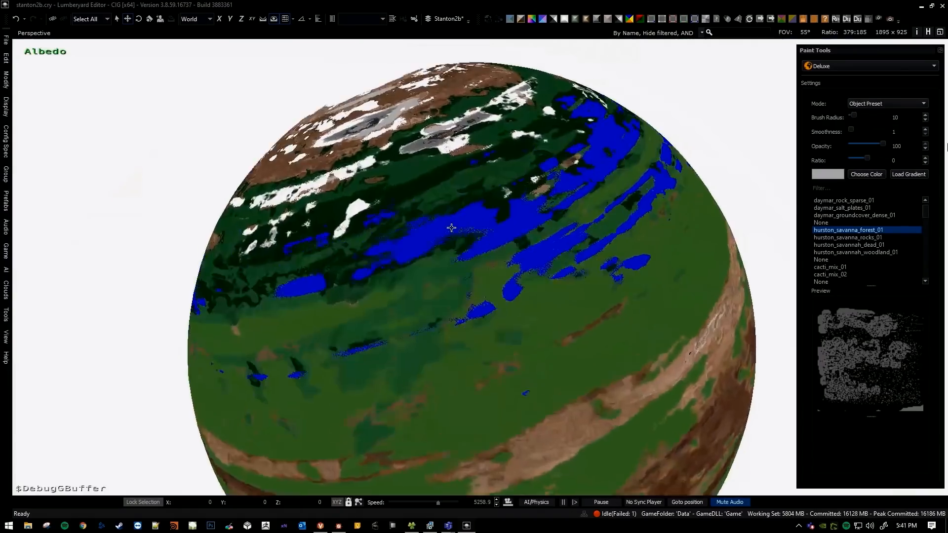
key("w")
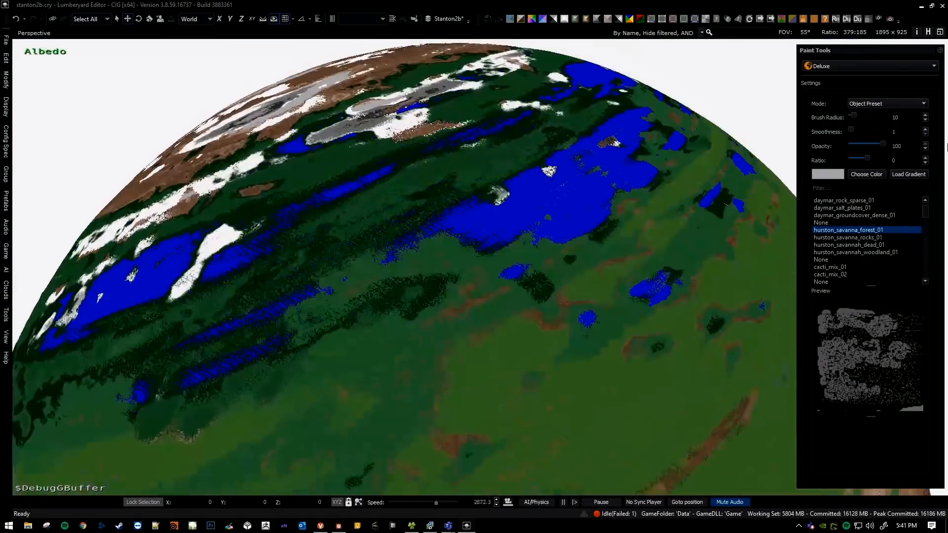
scroll(470, 227, "down", 5)
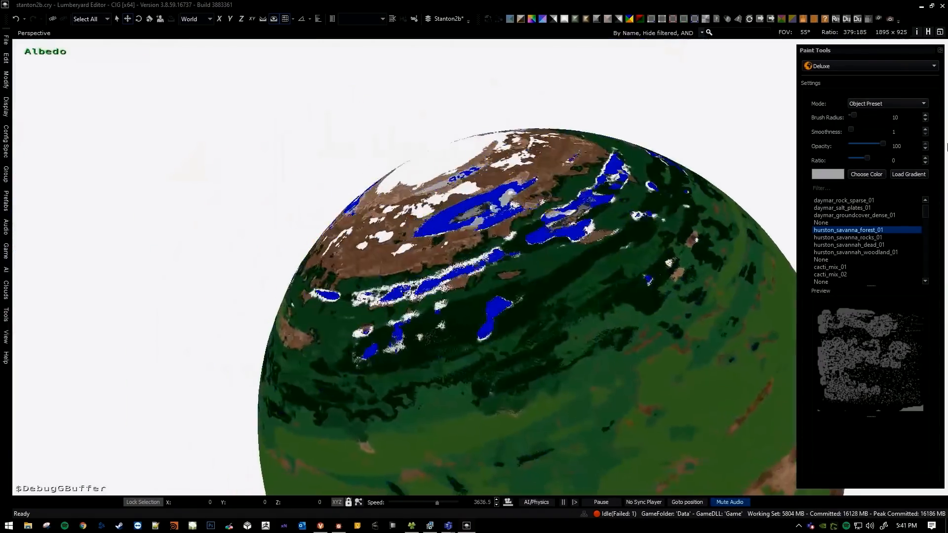
scroll(470, 227, "up", 4)
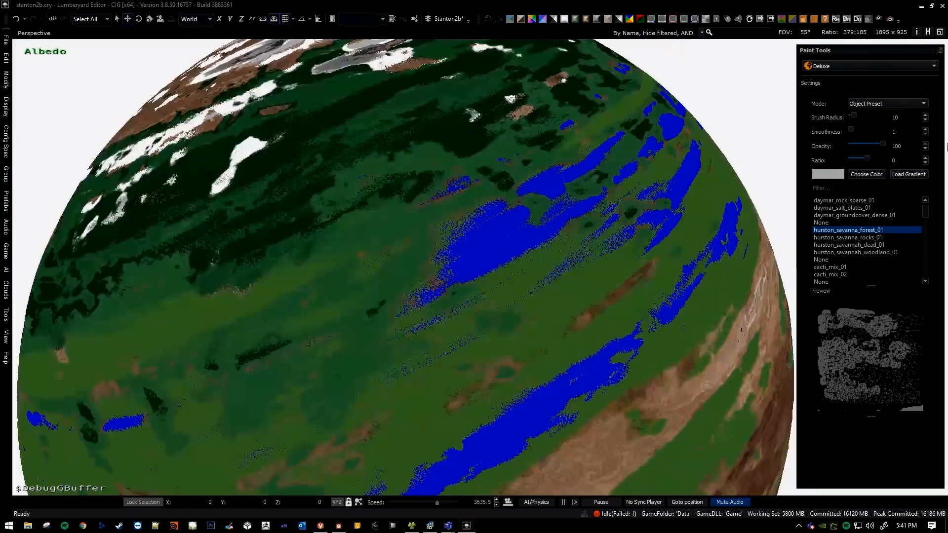
scroll(511, 289, "down", 5)
key("Escape")
Reactivate the Deluxe paint tool and set its brush colour to brown, RGB 127, 91, 69.
left_click(854, 66)
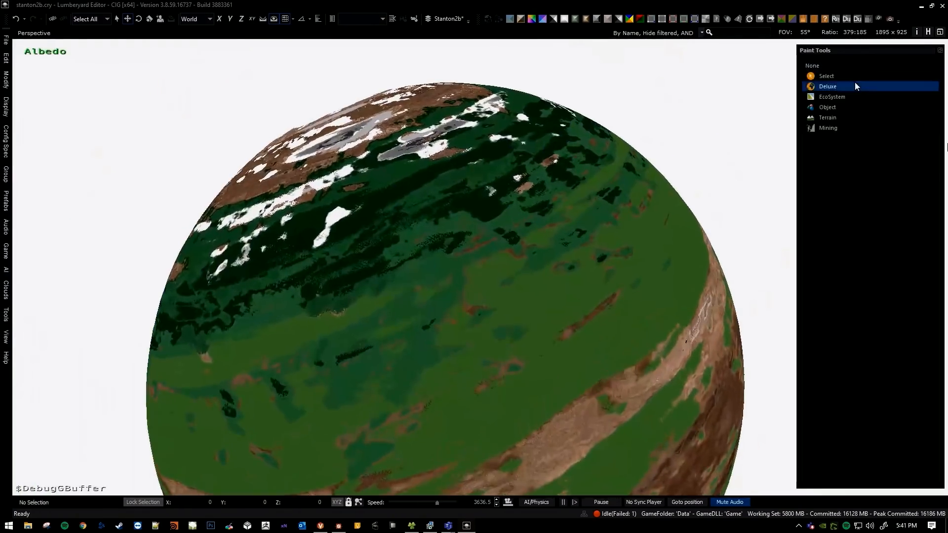
left_click(857, 72)
left_click(850, 176)
left_click(553, 226)
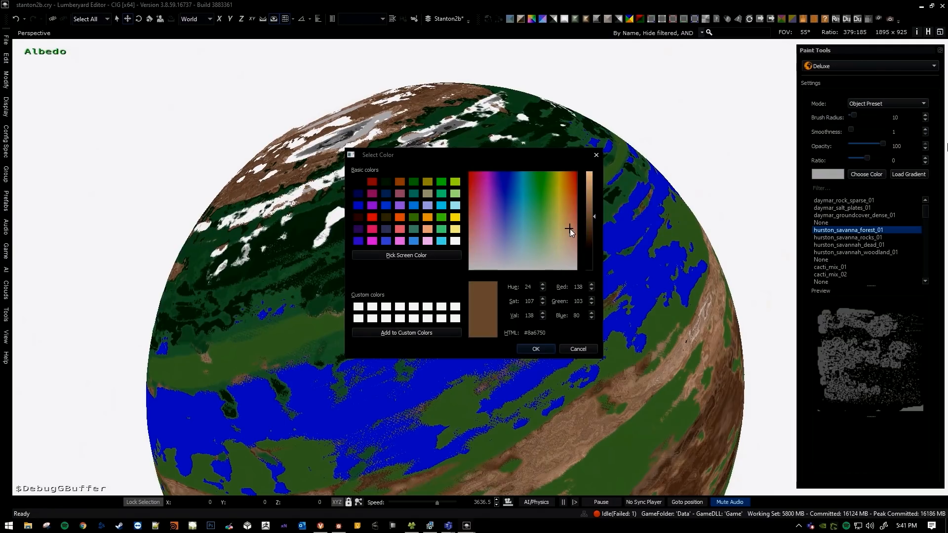
left_click(589, 221)
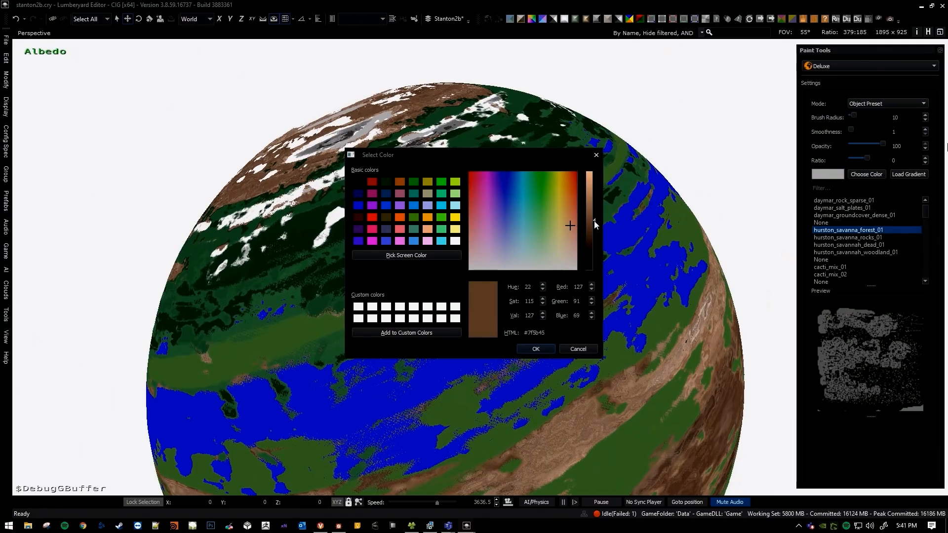
left_click(537, 349)
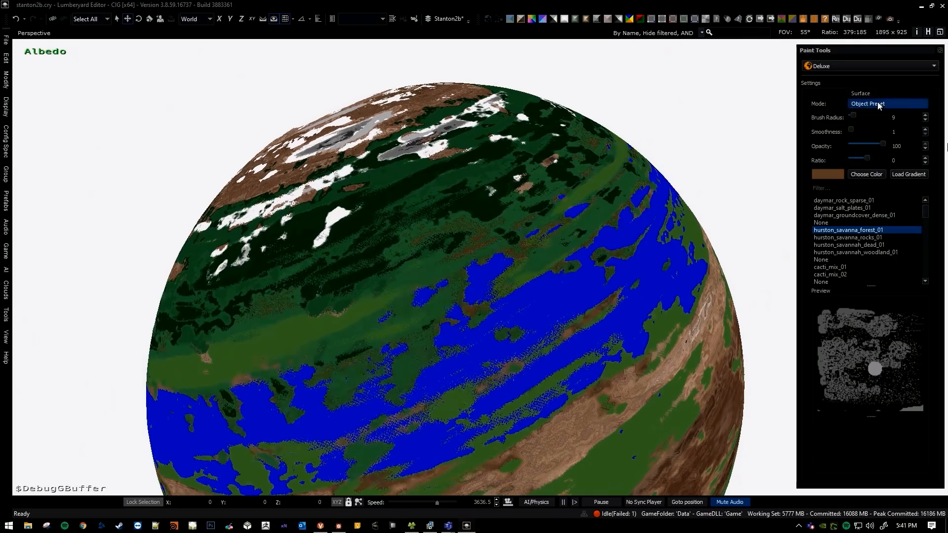
Paint hurston_savanna_forest_01 objects and the brown Layer 0 surface onto the planet's green band with a brush radius of 9, and leave the tool.
left_click(879, 95)
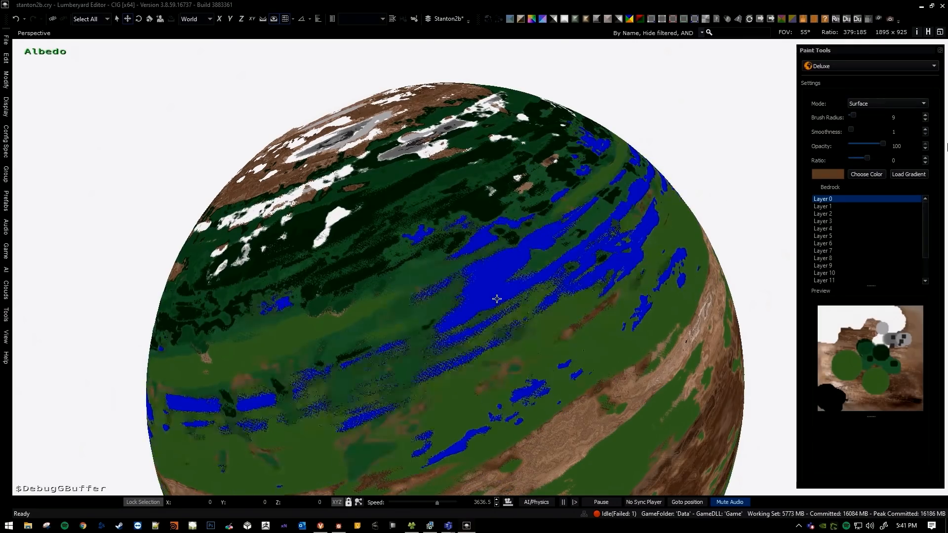
left_click_drag(493, 297, 485, 299)
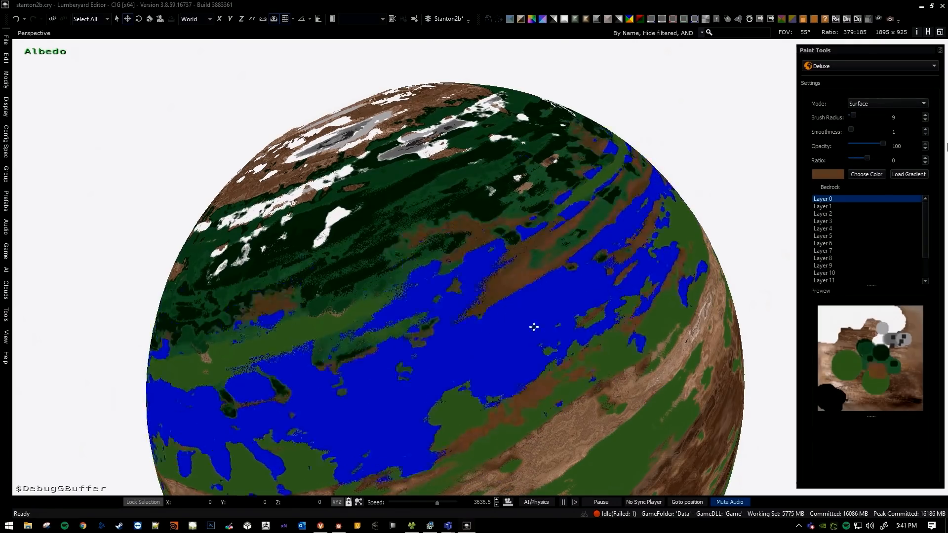
key("Escape")
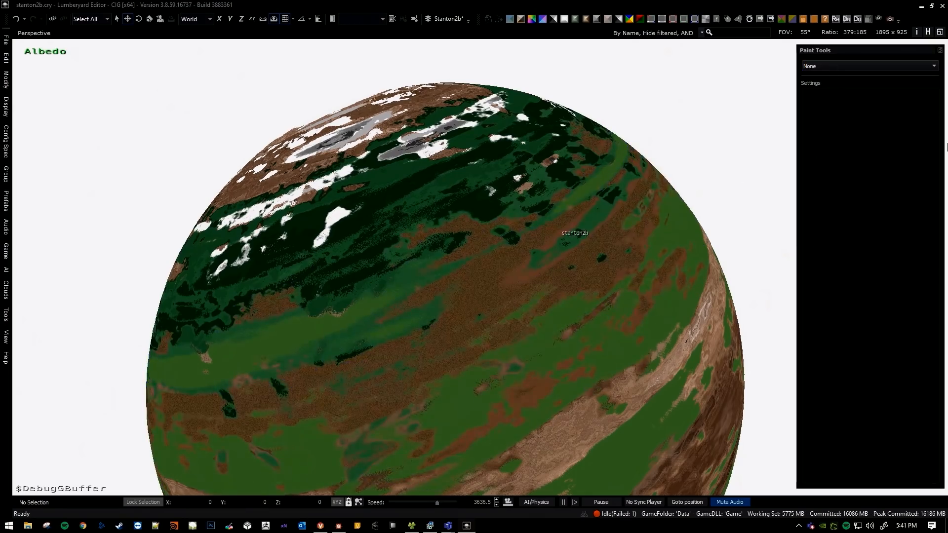
Descend to the brown painted region and examine its trees and rocks at ground level in Albedo view and normal shading.
scroll(558, 221, "up", 10)
key("w")
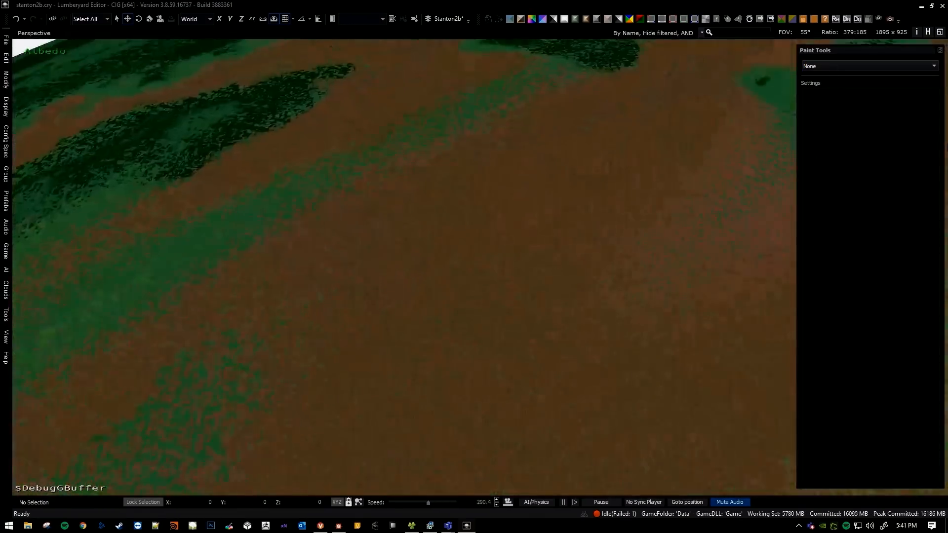
key("w")
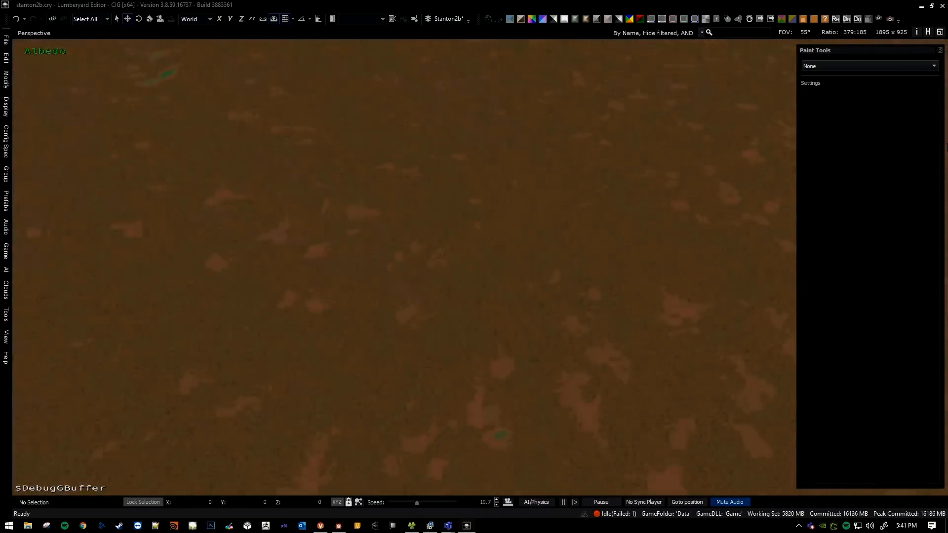
key("w")
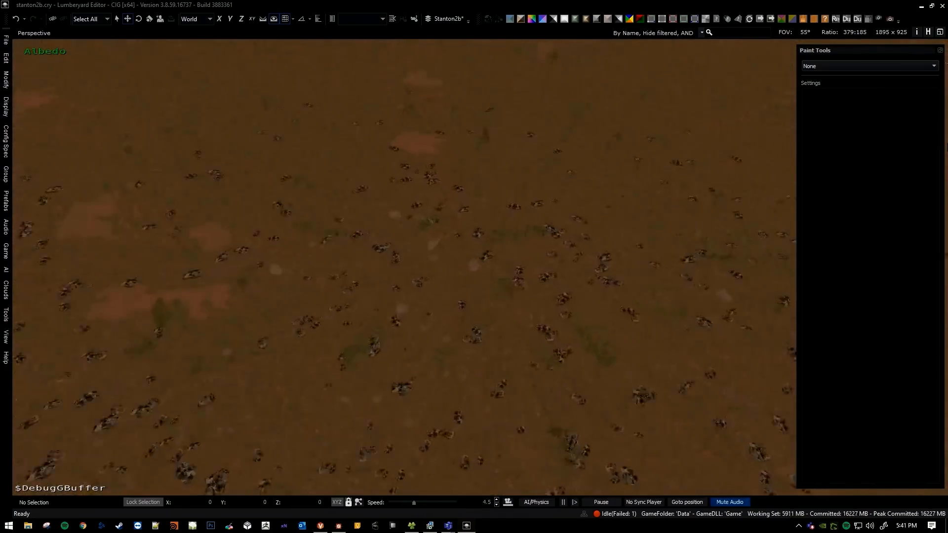
right_click_drag(558, 221, 558, 129)
key("w")
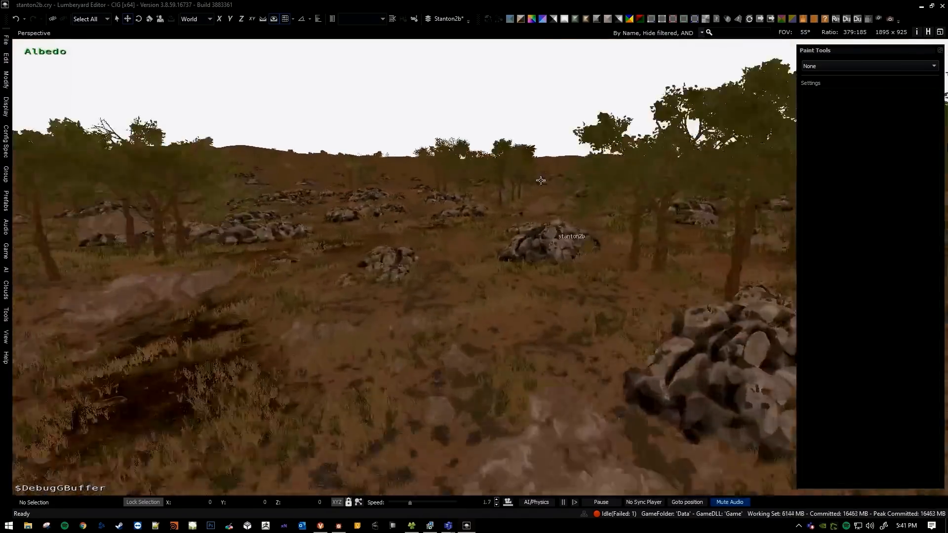
left_click(509, 19)
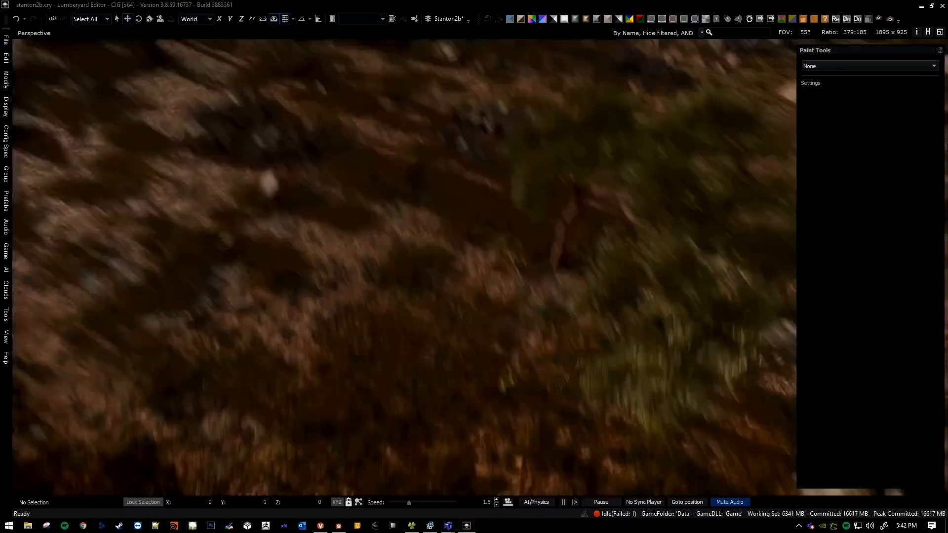
Rise above the planet and examine how the brown painted region spreads across the surface in Albedo view.
scroll(404, 267, "up", 10)
scroll(431, 104, "up", 4)
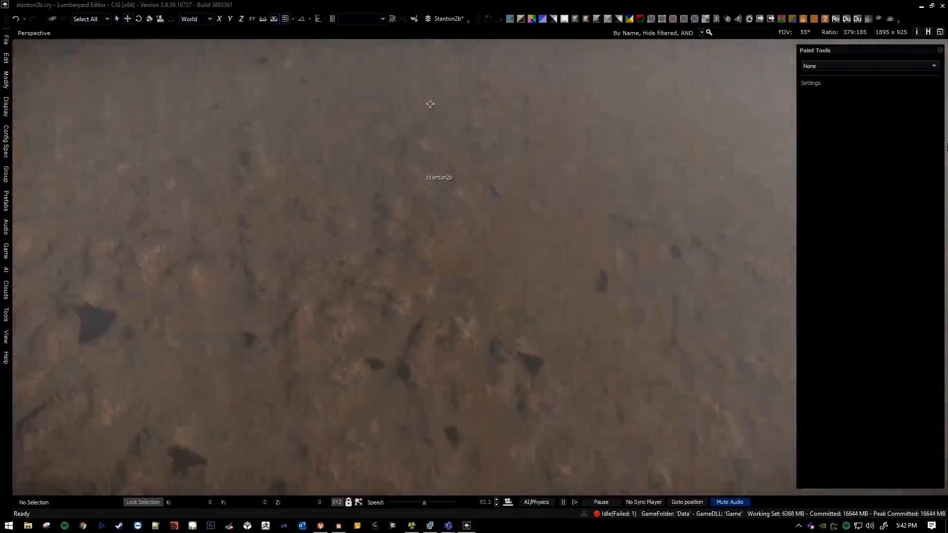
left_click(509, 21)
scroll(404, 267, "up", 8)
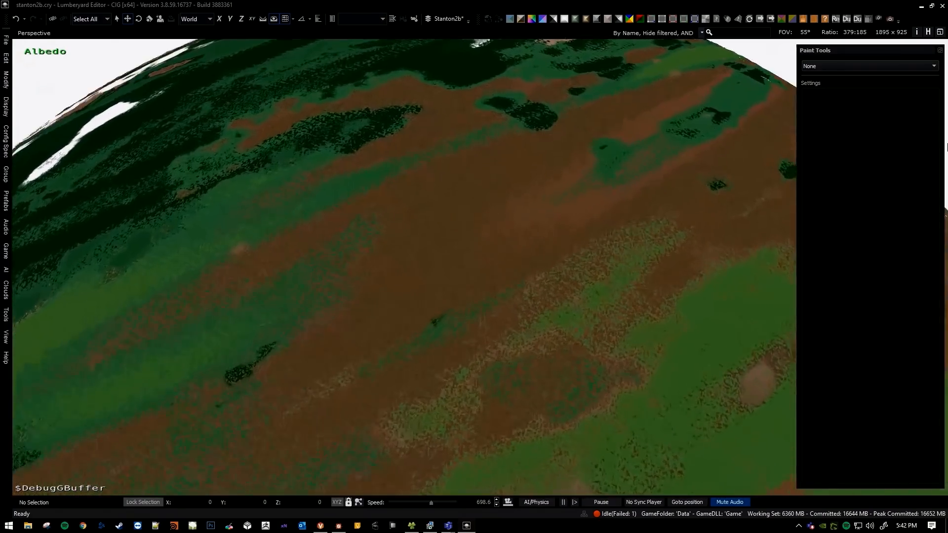
key("w")
scroll(474, 267, "down", 8)
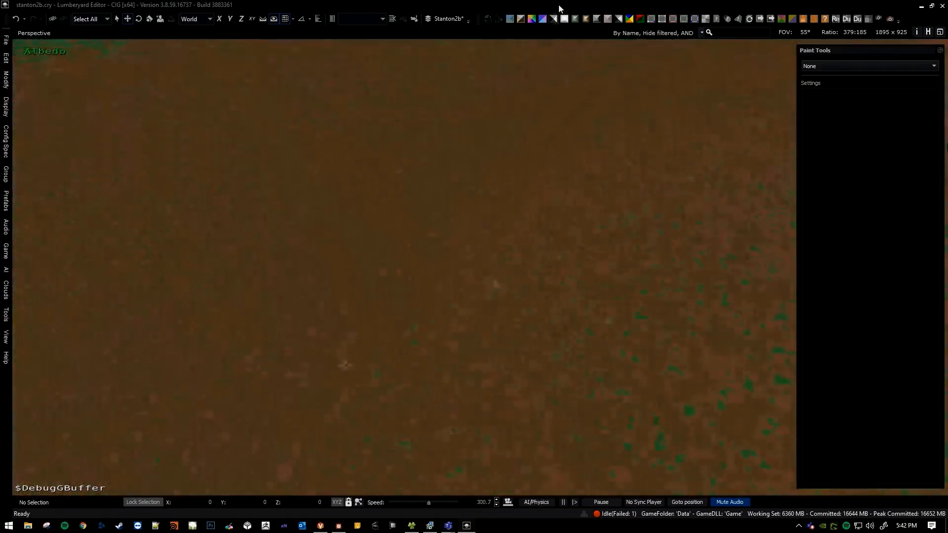
Switch back to normal shading and examine the brown painted terrain from low altitude.
left_click(510, 19)
key("w")
scroll(491, 215, "down", 20)
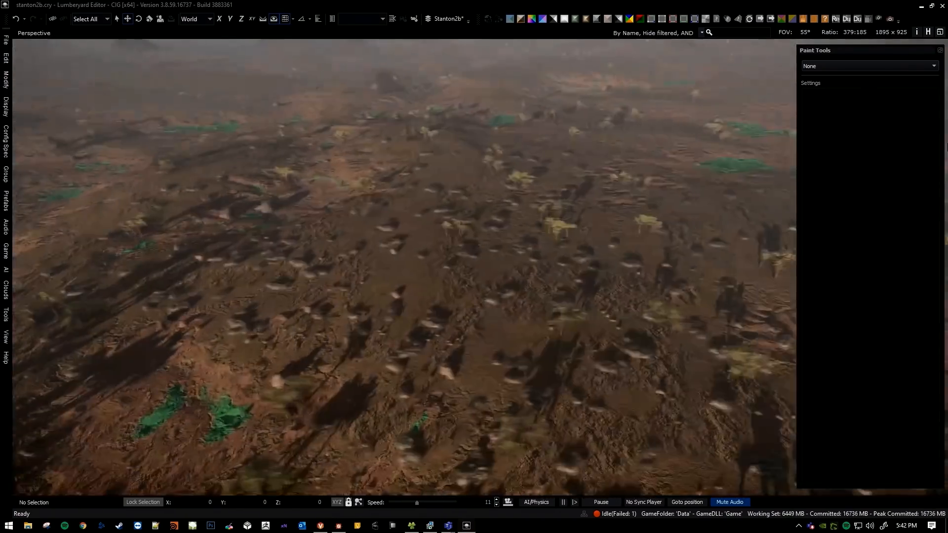
key("w")
mouse_move(491, 224)
right_mouse_down()
mouse_move(444, 197)
mouse_move(491, 203)
mouse_move(491, 224)
mouse_move(459, 203)
mouse_move(519, 232)
mouse_move(499, 209)
mouse_move(491, 224)
right_mouse_up()
key("w")
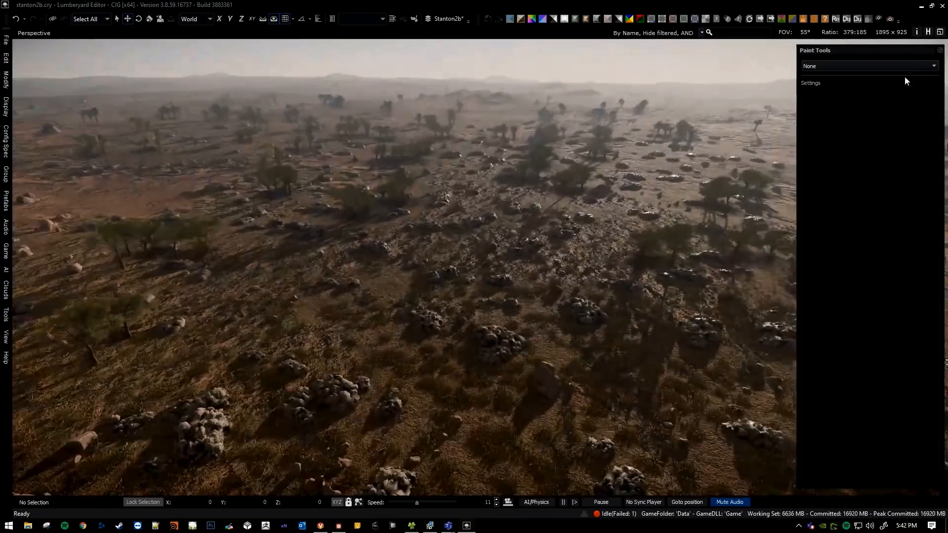
Paint a white Layer 0 spot on the brown terrain with the Deluxe tool in Surface mode, brush radius 2.
left_click(905, 66)
left_click(853, 86)
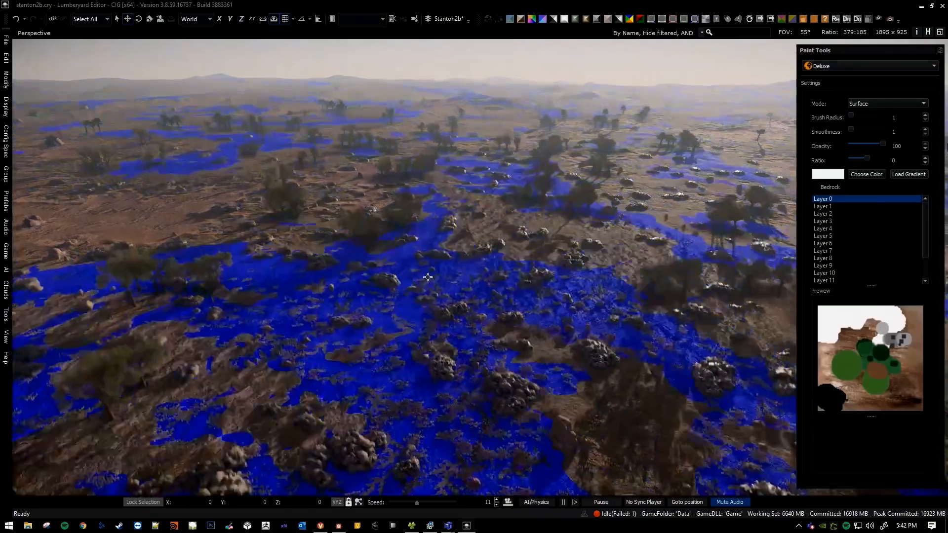
key("s")
mouse_move(428, 277)
right_mouse_down()
mouse_move(416, 259)
mouse_move(442, 276)
right_mouse_up()
key("w")
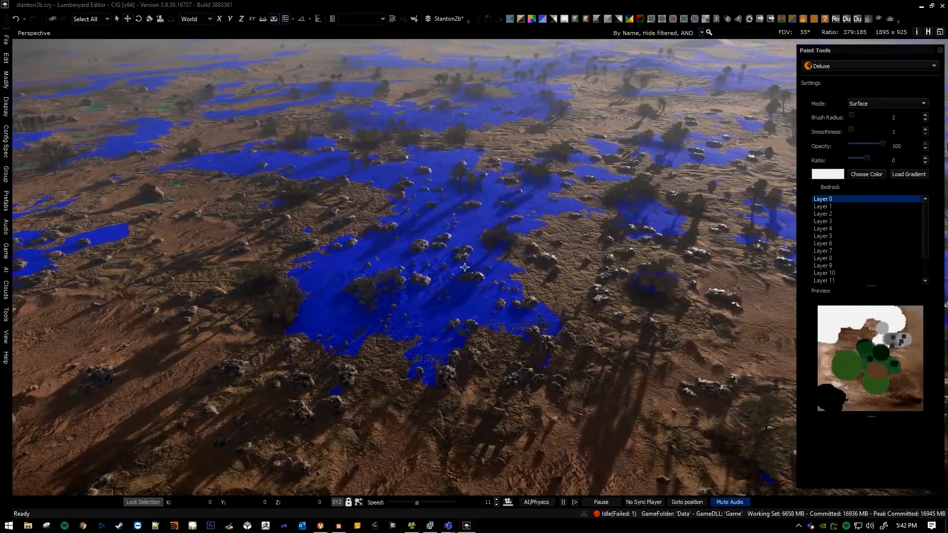
left_click(465, 267)
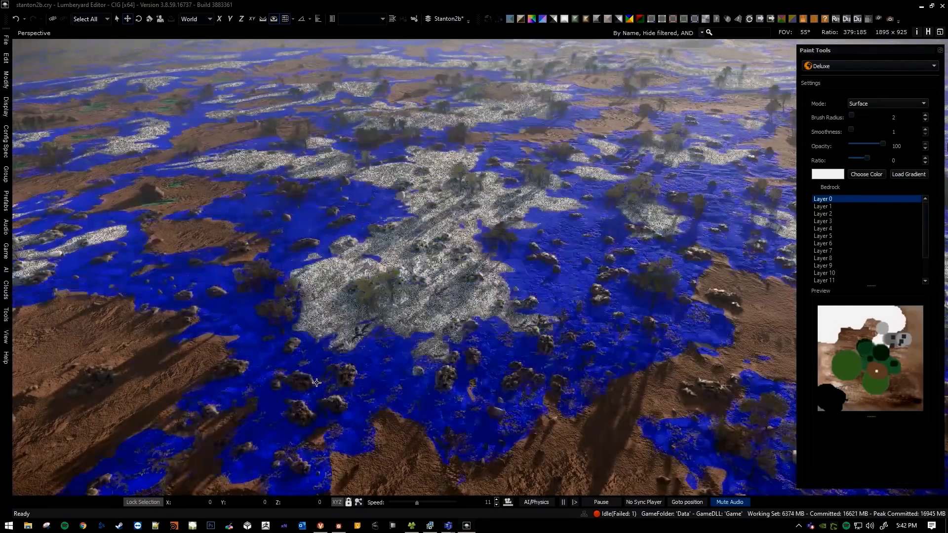
Paint the obsidian_set_a_01 object preset over the white spot with the Deluxe tool, brush radius 2.
key("Escape")
middle_click_drag(435, 331, 435, 322)
left_click(851, 67)
left_click(844, 79)
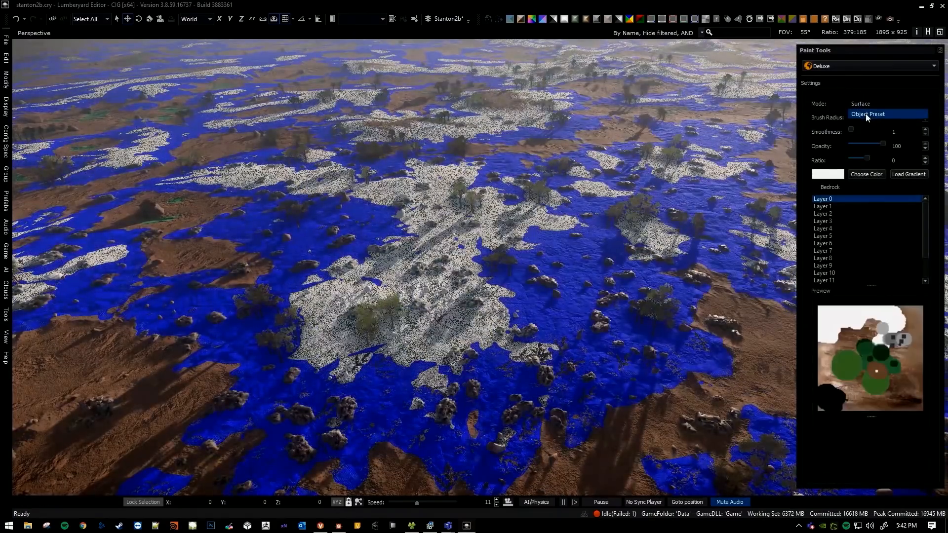
left_click(868, 114)
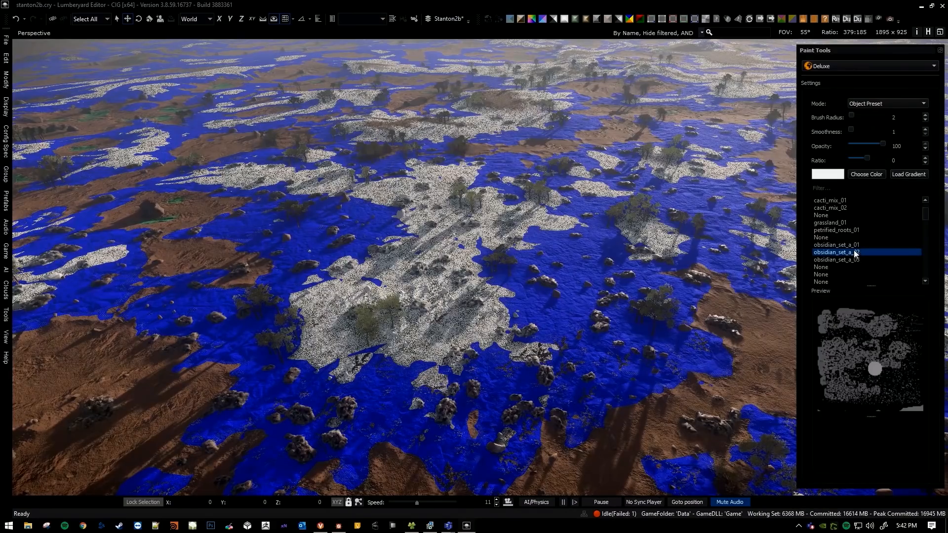
left_click(856, 246)
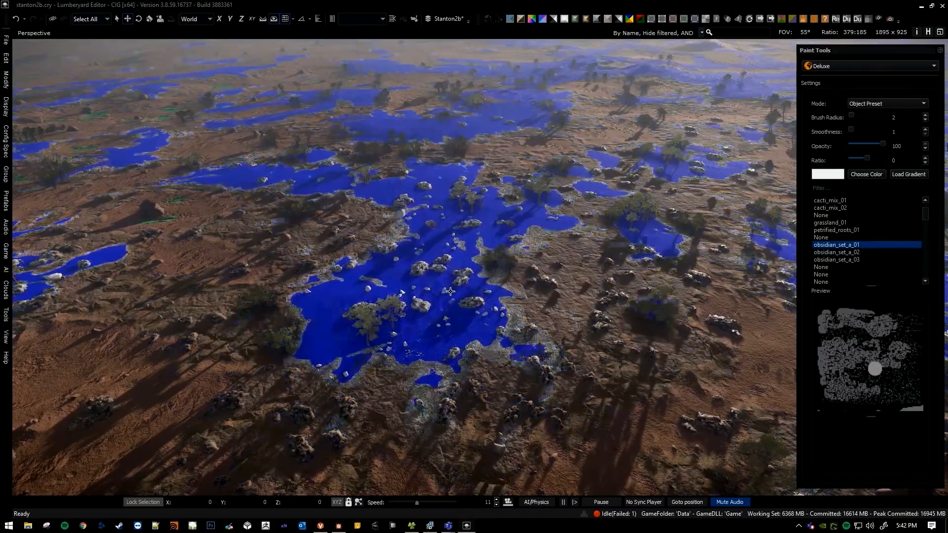
key("Escape")
Descend to the white spot and examine the obsidian rocks scattered across it at ground level.
key("w")
right_click_drag(457, 295, 457, 237)
scroll(458, 271, "down", 5)
key("w")
right_click_drag(464, 345, 434, 270)
scroll(481, 277, "down", 8)
key("w")
key("w")
scroll(483, 296, "down", 2)
key("a")
scroll(438, 271, "down", 8)
key("a")
scroll(434, 269, "down", 2)
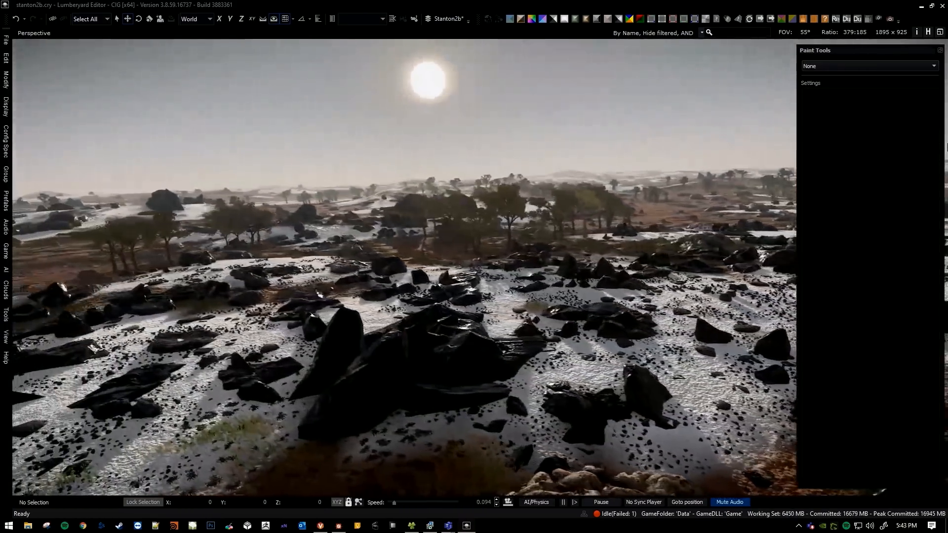
key("a")
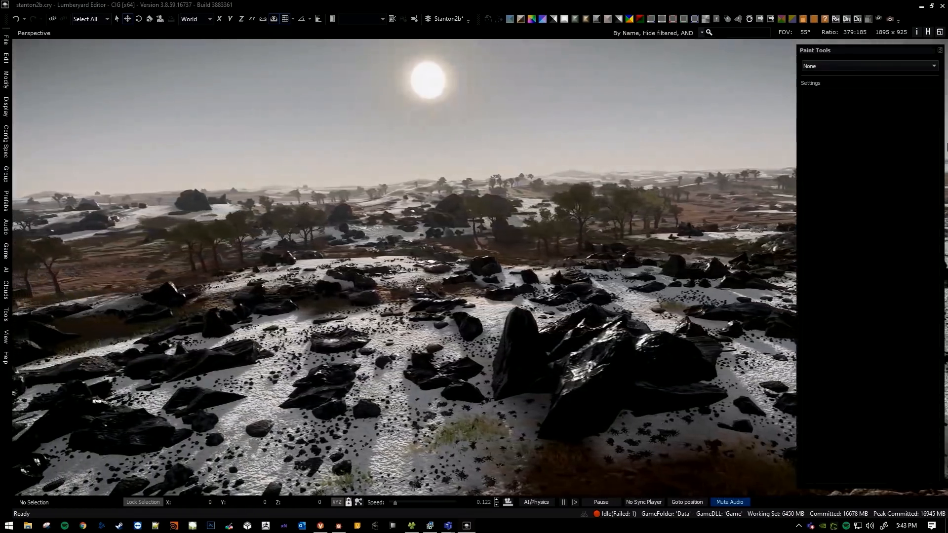
key("a")
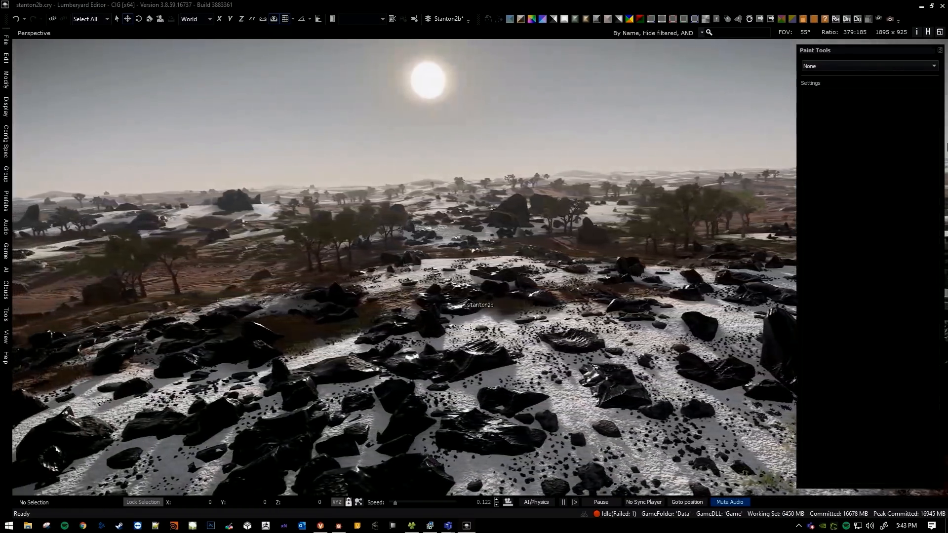
right_click_drag(434, 270, 458, 287)
key("w")
key("s")
scroll(457, 288, "up", 7)
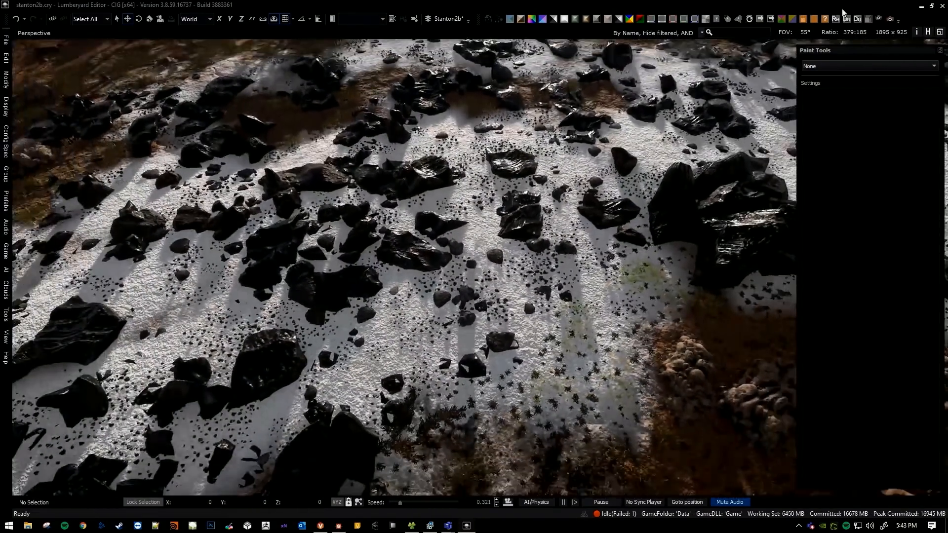
Paint yellow Layer 0 patches inside the white obsidian area with the Deluxe tool in Surface mode, brush radius 1.
left_click(828, 87)
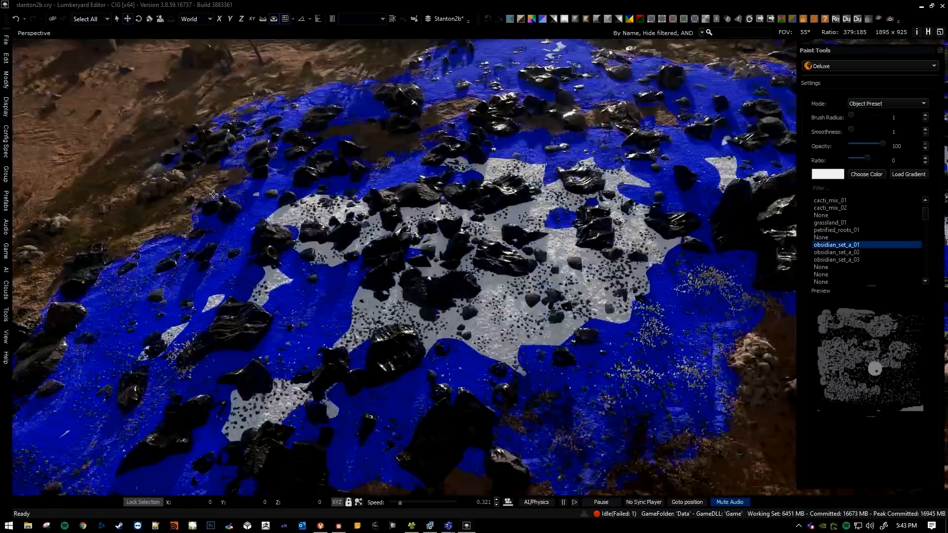
right_click_drag(166, 262, 344, 266)
scroll(301, 264, "up", 3)
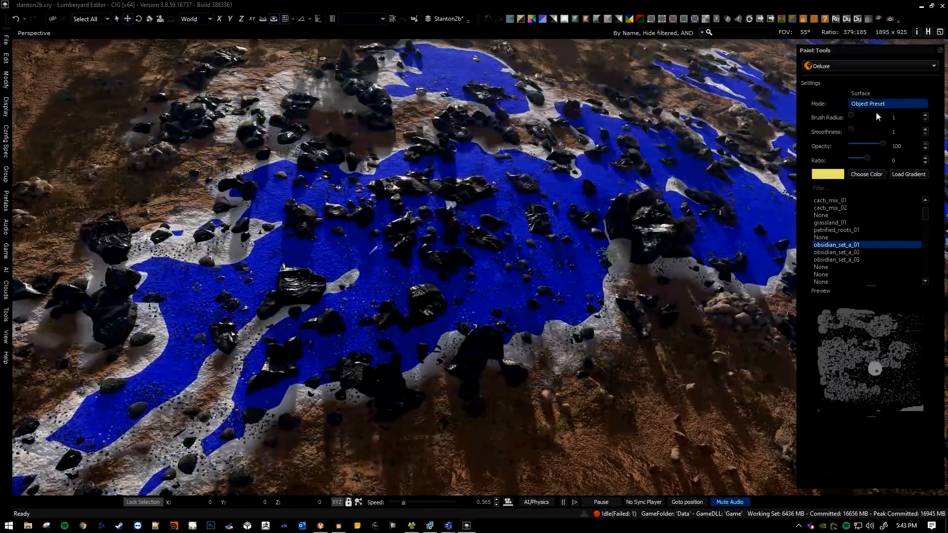
left_click(873, 93)
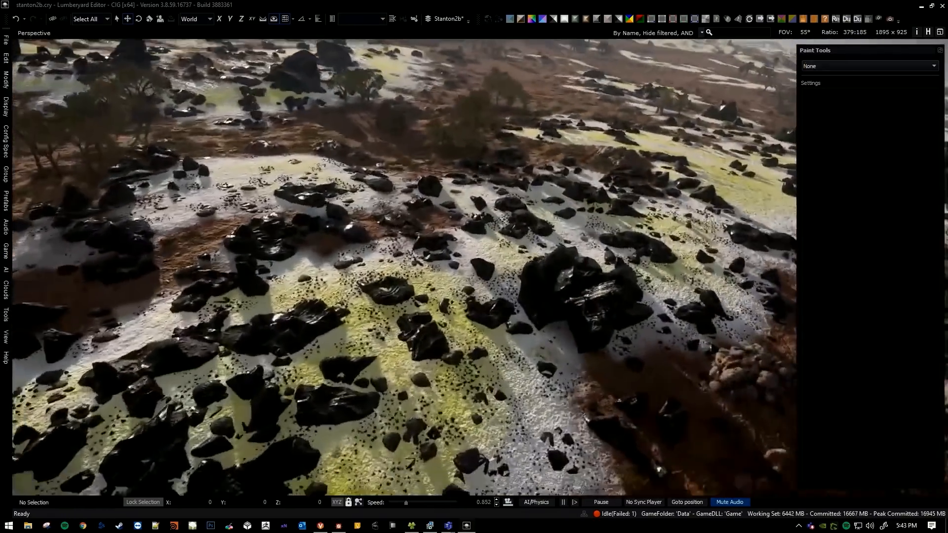
Examine how the yellow patches blend into the white obsidian terrain from near the ground and from above.
right_click_drag(469, 248, 217, 405)
scroll(514, 235, "up", 1)
key("w")
key("w")
scroll(388, 313, "up", 3)
key("w")
scroll(321, 345, "down", 5)
key("s")
scroll(242, 390, "up", 8)
key("s")
right_click_drag(573, 190, 540, 203)
scroll(548, 188, "up", 1)
key("w")
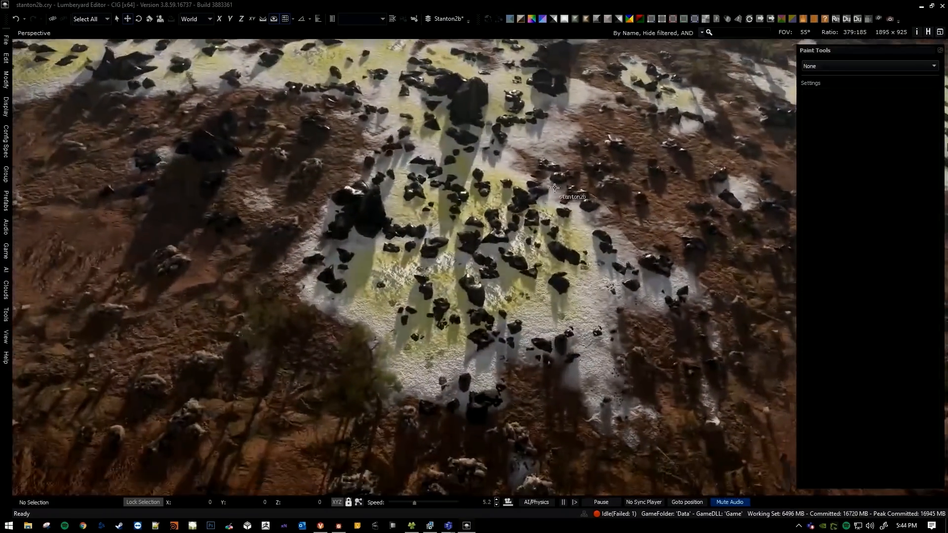
Undo the yellow surface painting on the white obsidian area.
key("ctrl+z")
mouse_move(494, 236)
right_mouse_down()
mouse_move(494, 210)
mouse_move(495, 232)
right_mouse_up()
key("w")
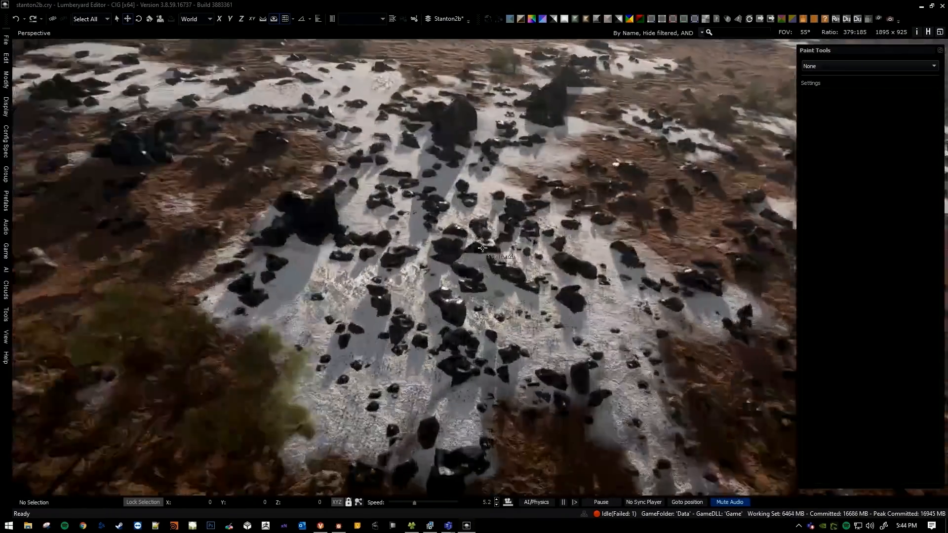
Paint the cacti_mix_02 object preset on the white obsidian area with the Deluxe tool, brush radius 1.
left_click(864, 66)
left_click(854, 82)
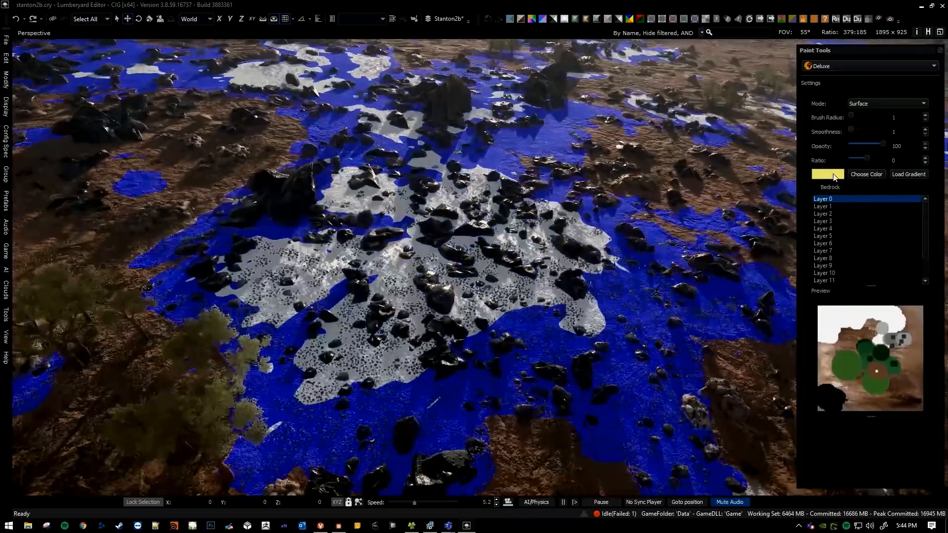
left_click(868, 107)
left_click(867, 117)
key("s")
right_click_drag(675, 269, 674, 284)
key("w")
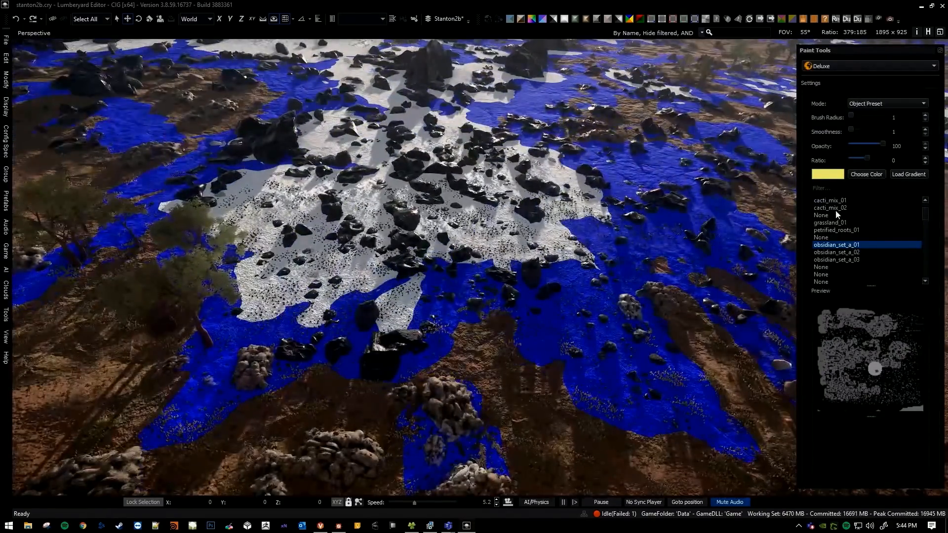
left_click(842, 231)
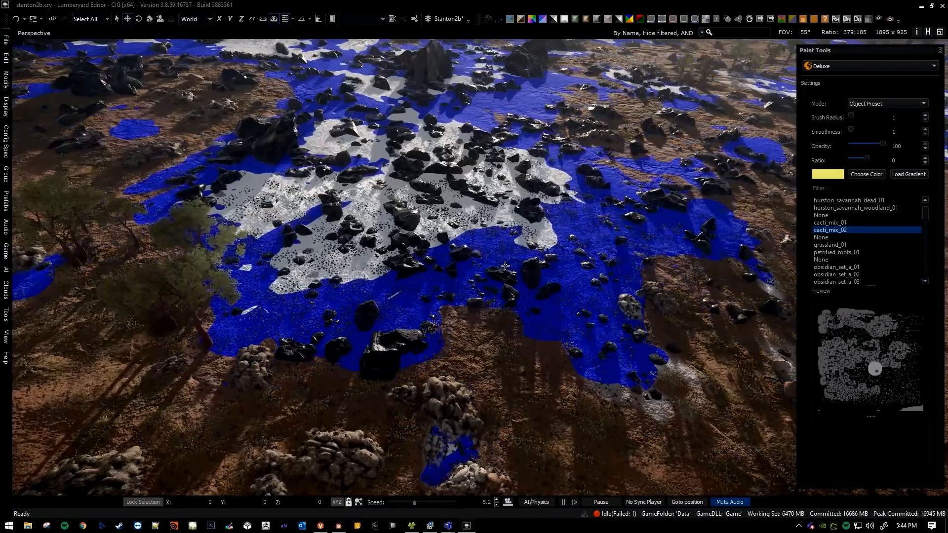
mouse_move(505, 265)
left_mouse_down()
mouse_move(541, 239)
mouse_move(518, 290)
left_mouse_up()
key("Escape")
Examine the objects along the boundary between the white obsidian area and the brown soil at ground level.
key("w")
mouse_move(519, 289)
right_mouse_down()
mouse_move(573, 230)
mouse_move(583, 232)
mouse_move(529, 365)
mouse_move(543, 364)
right_mouse_up()
key("s")
scroll(583, 232, "down", 2)
key("d")
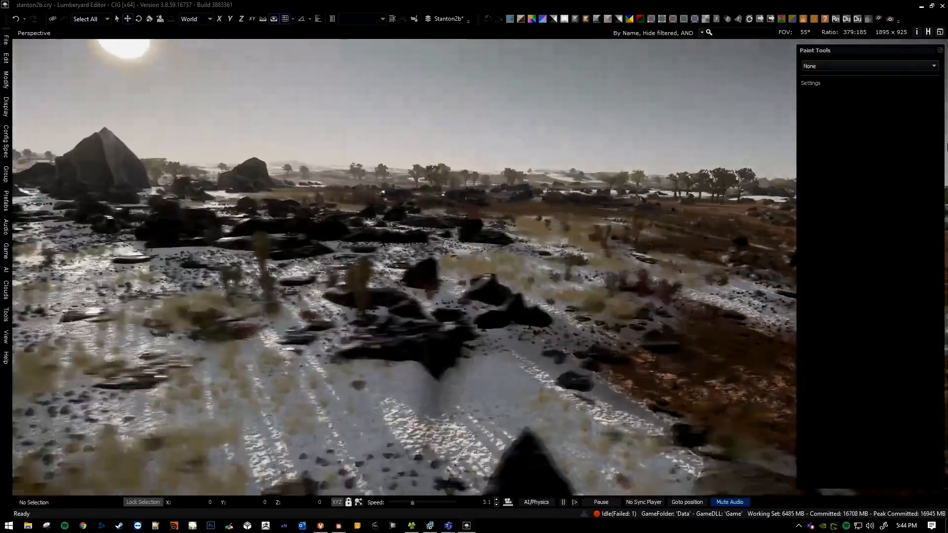
key("a")
right_click_drag(459, 358, 393, 331)
scroll(504, 364, "down", 2)
key("d")
scroll(474, 359, "down", 2)
key("s")
scroll(475, 359, "down", 1)
key("a")
scroll(421, 337, "down", 4)
key("a")
scroll(393, 331, "up", 2)
key("s")
key("a")
Fly over the painted area and inspect its objects and surface colours from varying distances.
right_click_drag(446, 394, 365, 266)
scroll(424, 441, "up", 5)
key("s")
key("a")
scroll(395, 412, "up", 2)
key("a")
Undo the last edit and rise from the surface to orbit to examine how the white patches spread.
key("a")
scroll(321, 376, "down", 1)
key("w")
scroll(529, 342, "up", 5)
key("w")
key("w")
scroll(277, 411, "down", 1)
key("w")
scroll(316, 420, "up", 7)
scroll(365, 445, "up", 20)
key("s")
key("w")
scroll(462, 336, "up", 2)
key("w")
right_click_drag(463, 345, 456, 370)
key("ctrl+z")
key("s")
scroll(472, 333, "up", 8)
key("s")
right_click_drag(462, 316, 457, 335)
key("a")
scroll(465, 335, "up", 14)
key("s")
scroll(461, 337, "up", 13)
key("s")
key("w")
key("w")
scroll(474, 339, "down", 20)
scroll(472, 328, "down", 9)
key("w")
key("s")
scroll(477, 330, "up", 5)
scroll(457, 331, "up", 8)
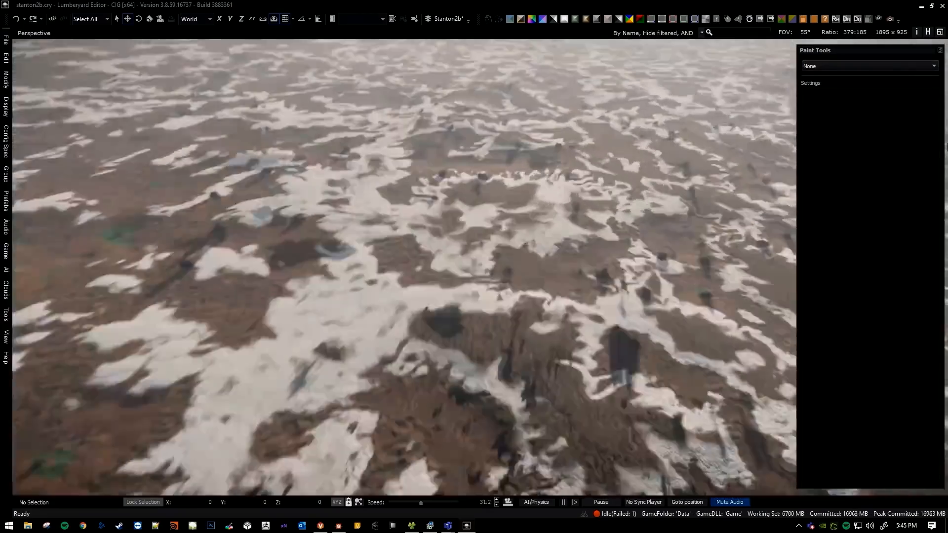
key("w")
right_click_drag(427, 309, 550, 333)
scroll(428, 300, "down", 12)
key("d")
scroll(428, 300, "down", 1)
key("s")
scroll(430, 311, "up", 9)
scroll(430, 324, "up", 20)
scroll(429, 323, "up", 20)
key("w")
right_click_drag(478, 333, 597, 294)
Switch to Substance Designer, dismiss the export dialog and connect the lower Blend node's output to the Humidity Levels node.
key("alt+Tab")
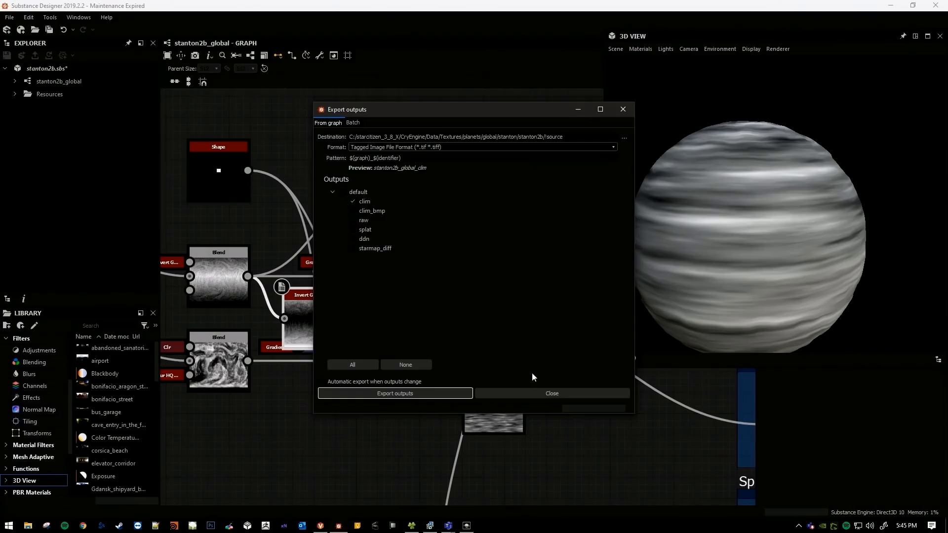
left_click(539, 390)
scroll(434, 359, "down", 1)
middle_click_drag(434, 359, 315, 313)
scroll(316, 314, "down", 1)
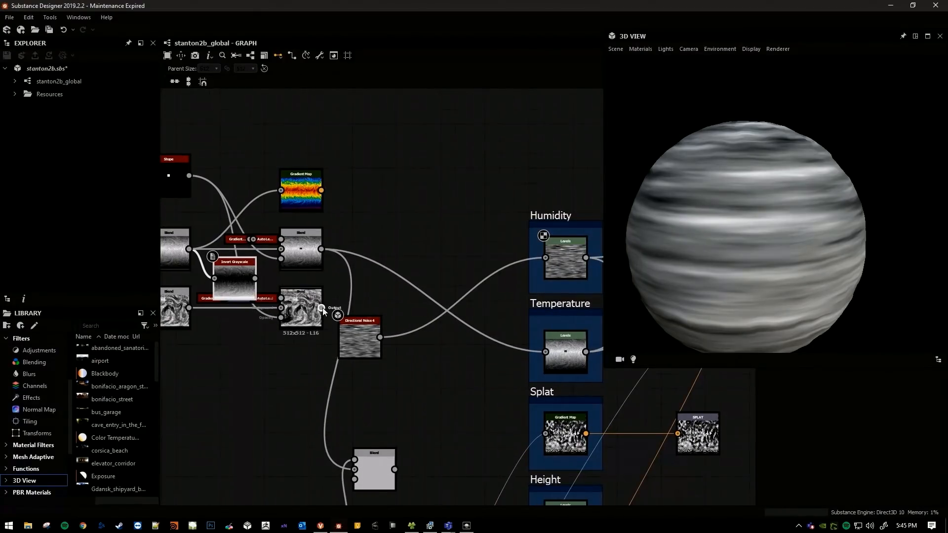
left_click_drag(321, 308, 411, 335)
left_click_drag(556, 345, 556, 345)
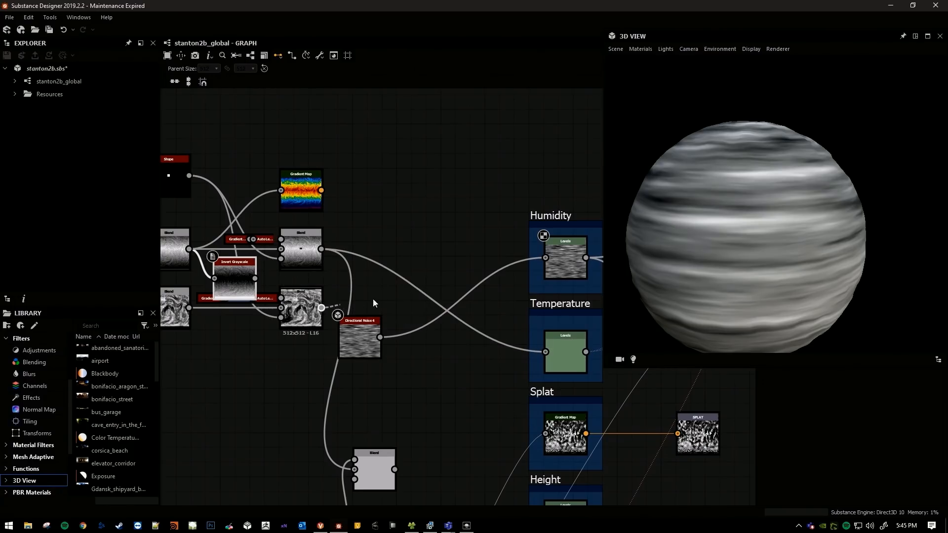
middle_click_drag(394, 204, 466, 203)
Export the clim output as a TIFF to the stanton2b source folder, accepting the PlanetClimateMap texture preset.
left_click(320, 57)
left_click(327, 75)
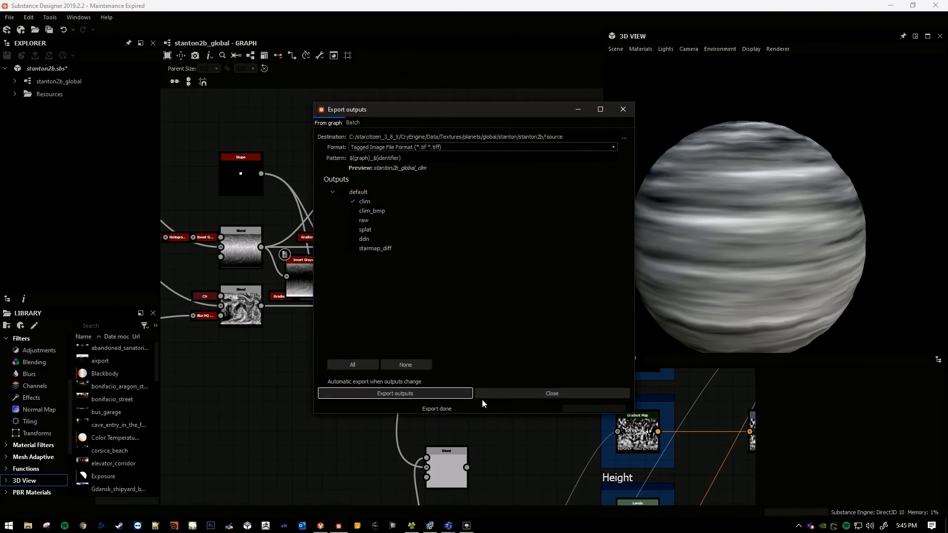
left_click(495, 393)
middle_click_drag(502, 372, 408, 359)
left_click(319, 55)
left_click(344, 82)
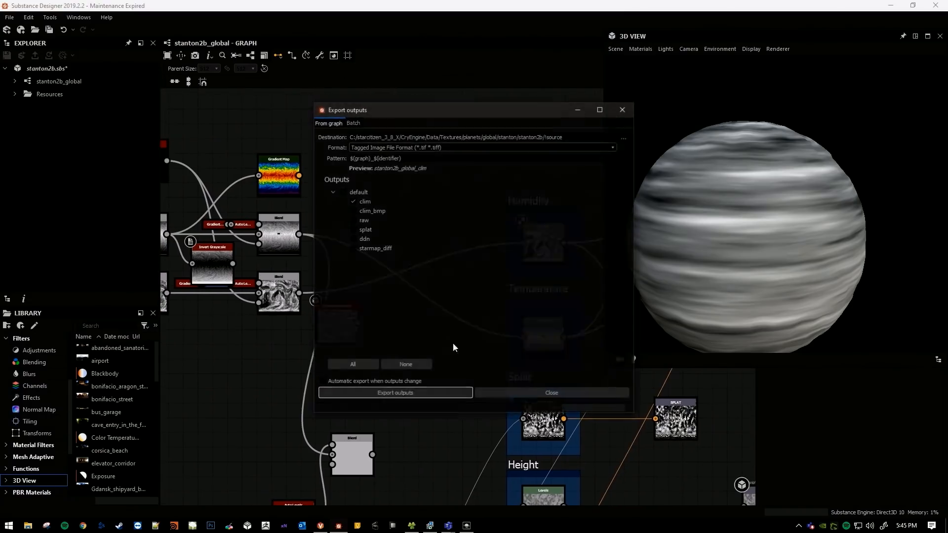
left_click(436, 392)
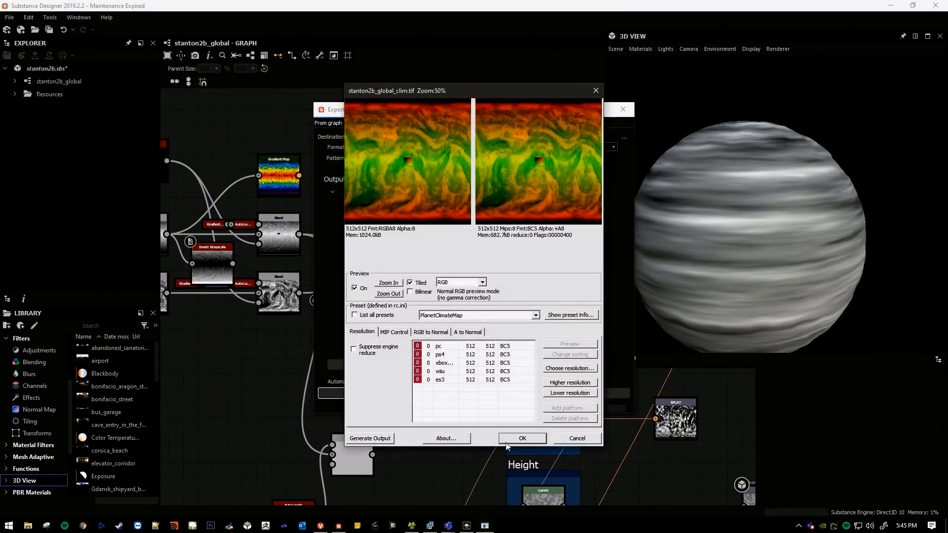
left_click(522, 439)
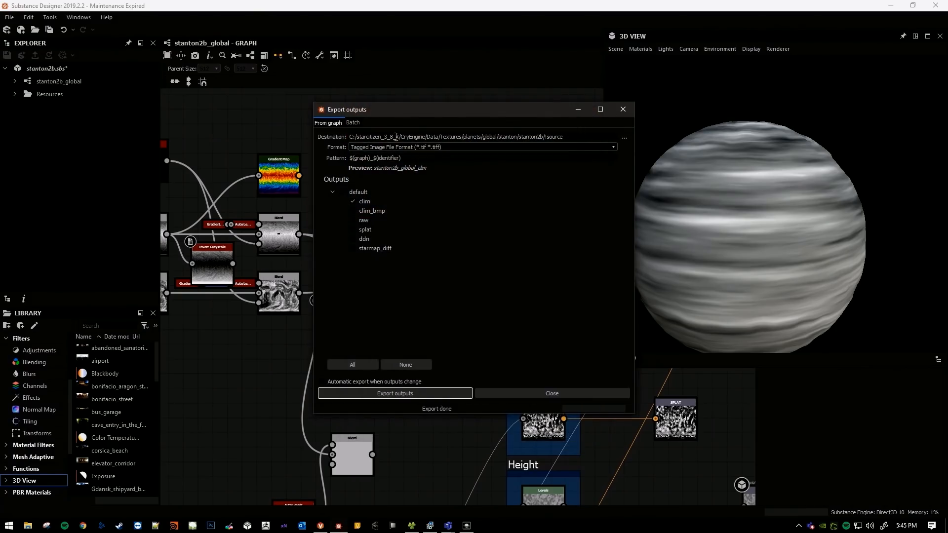
left_click(512, 395)
Switch to the Lumberyard Editor and descend from orbit to examine the white regions down to ground level.
key("alt+Tab")
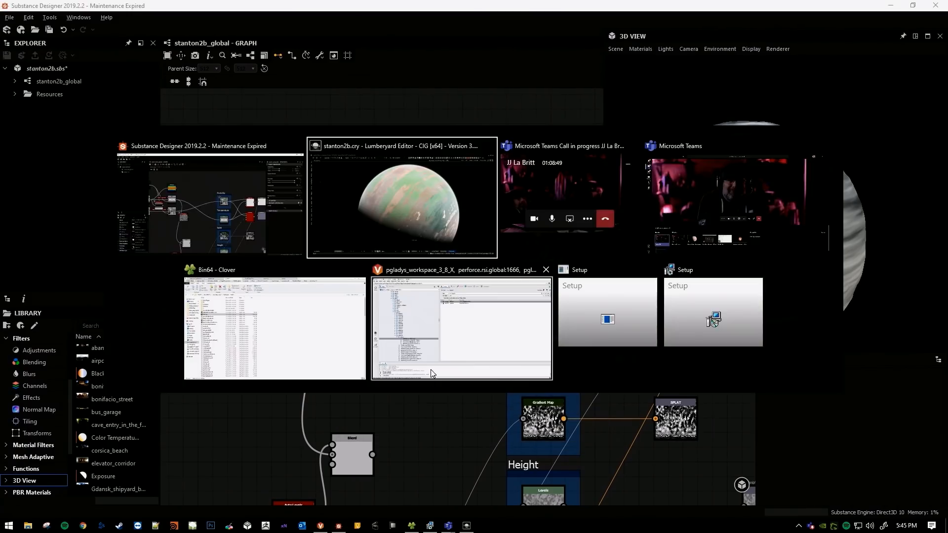
mouse_move(478, 275)
right_mouse_down()
mouse_move(475, 250)
mouse_move(492, 272)
right_mouse_up()
key("w")
key("w")
right_click_drag(538, 212, 487, 247)
key("s")
key("w")
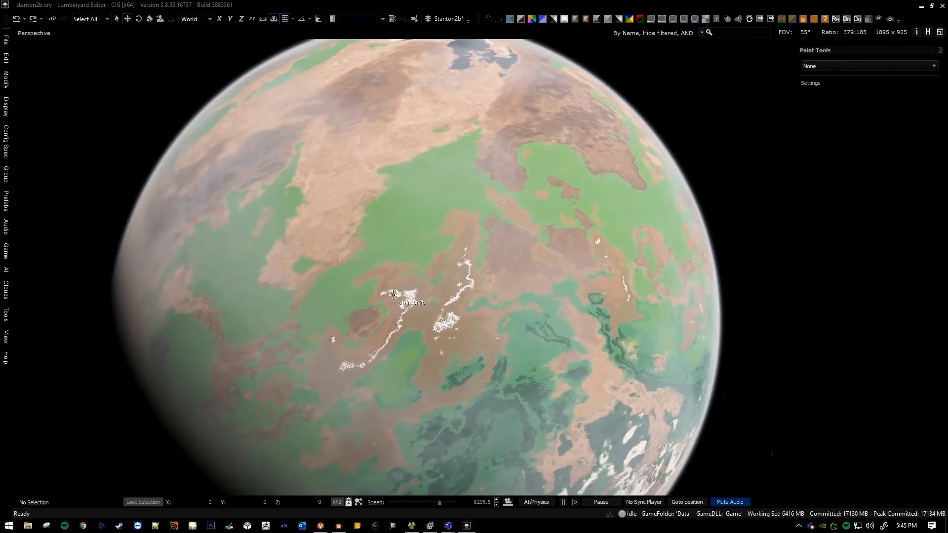
key("w")
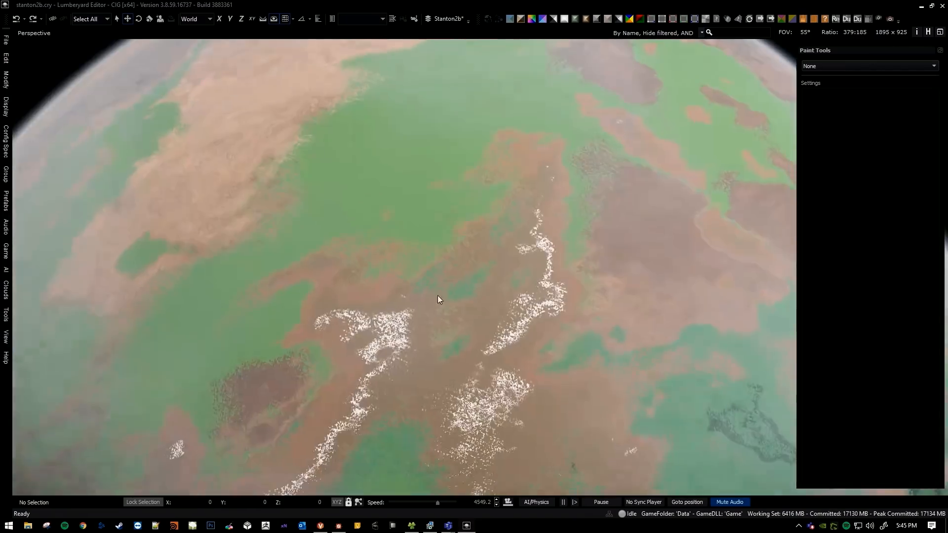
key("w")
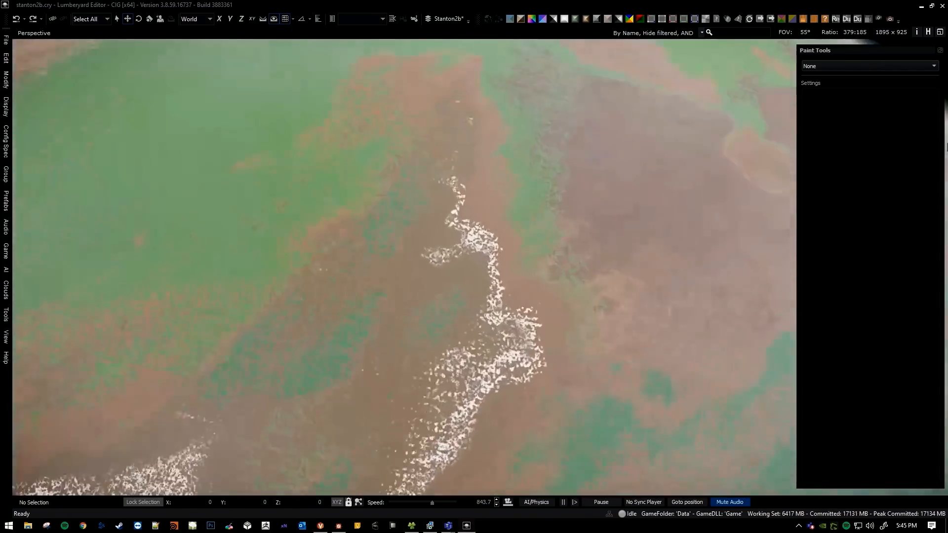
key("w")
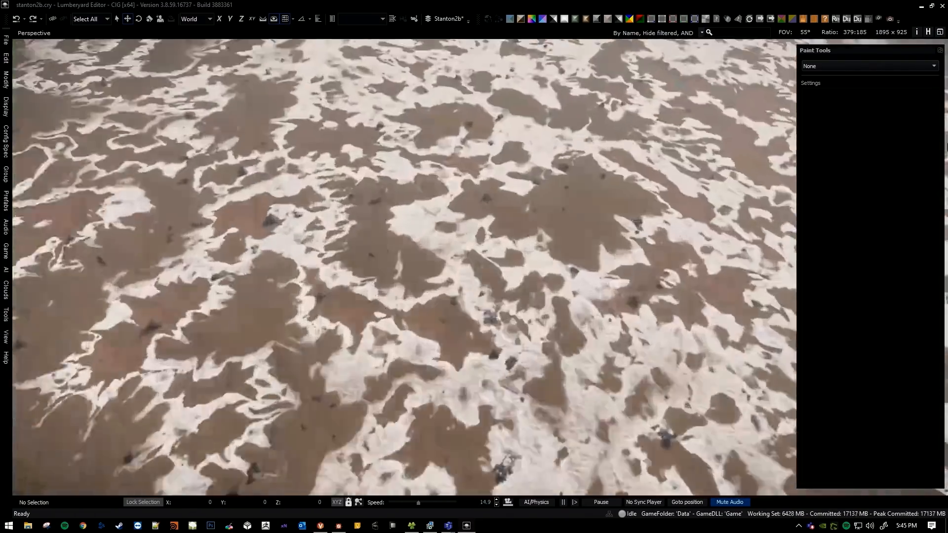
key("w")
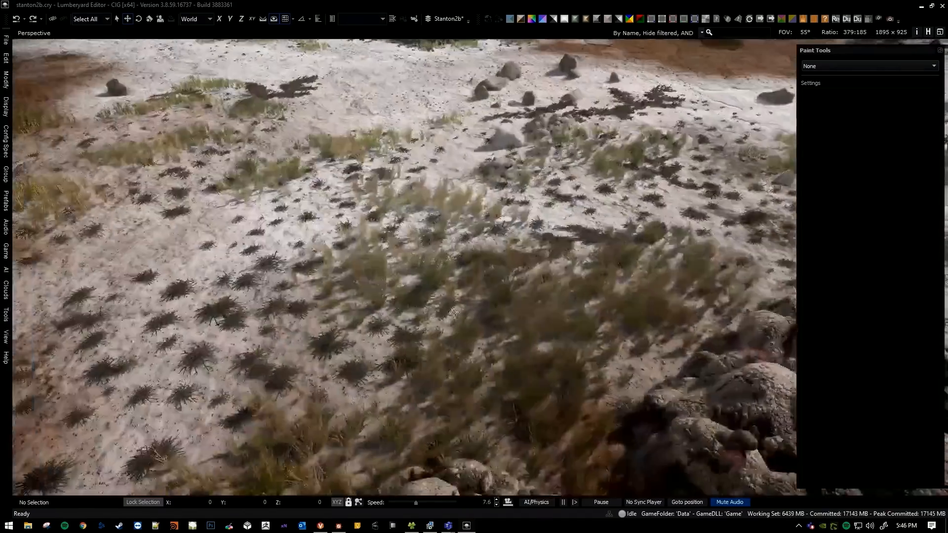
key("s")
key("w")
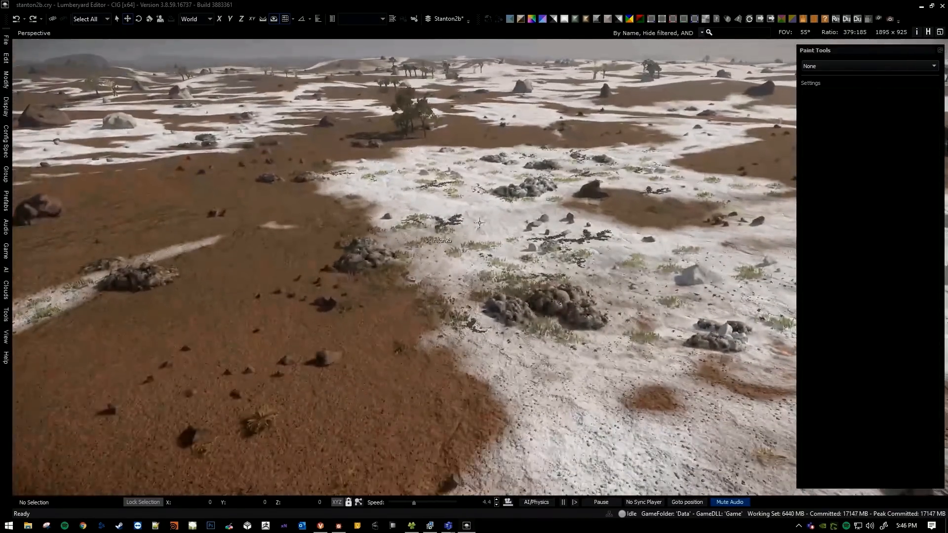
Return to orbit, select the stanton2b planet and reload its script.
right_click_drag(421, 260, 421, 335)
key("s")
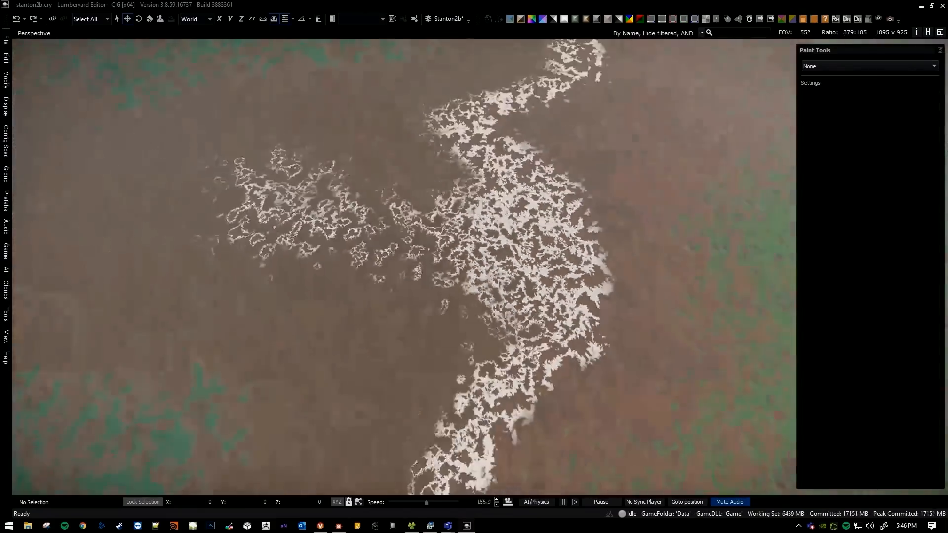
key("s")
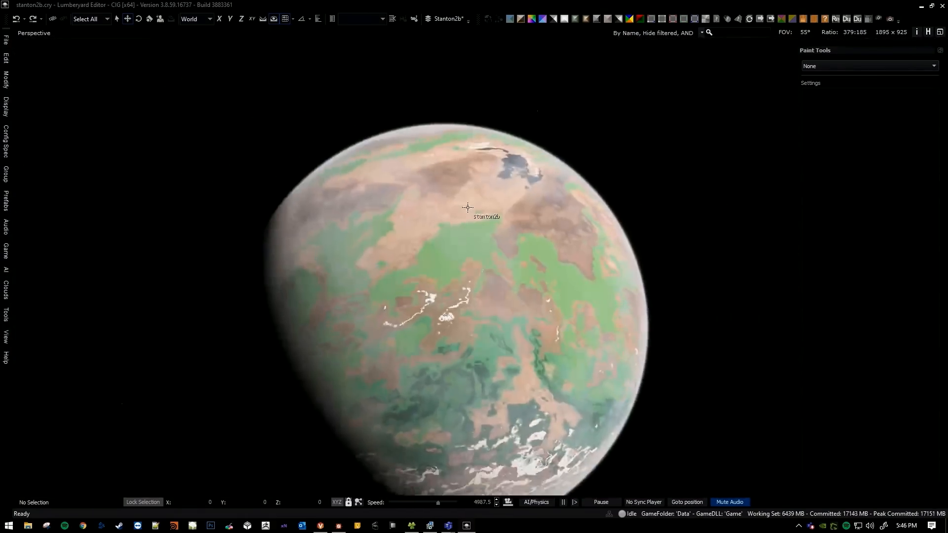
right_click(479, 204)
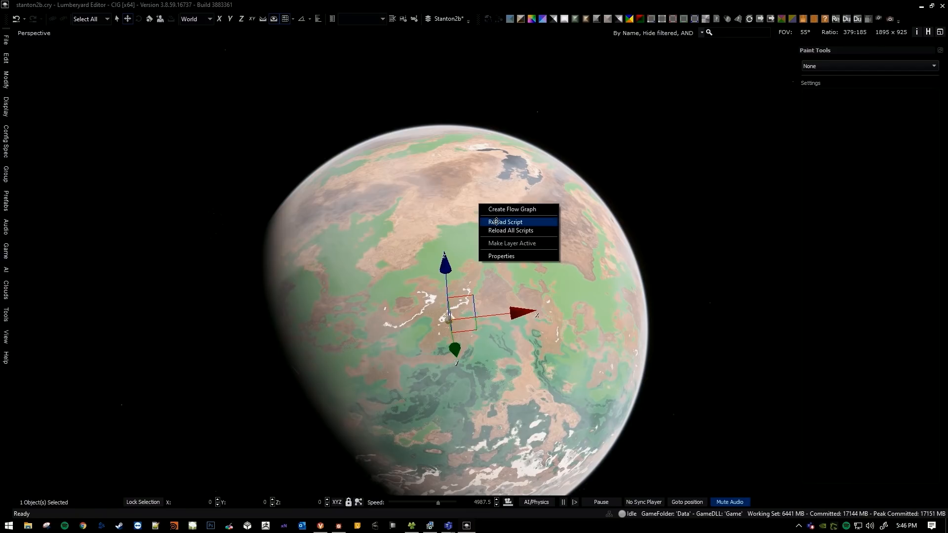
left_click(496, 222)
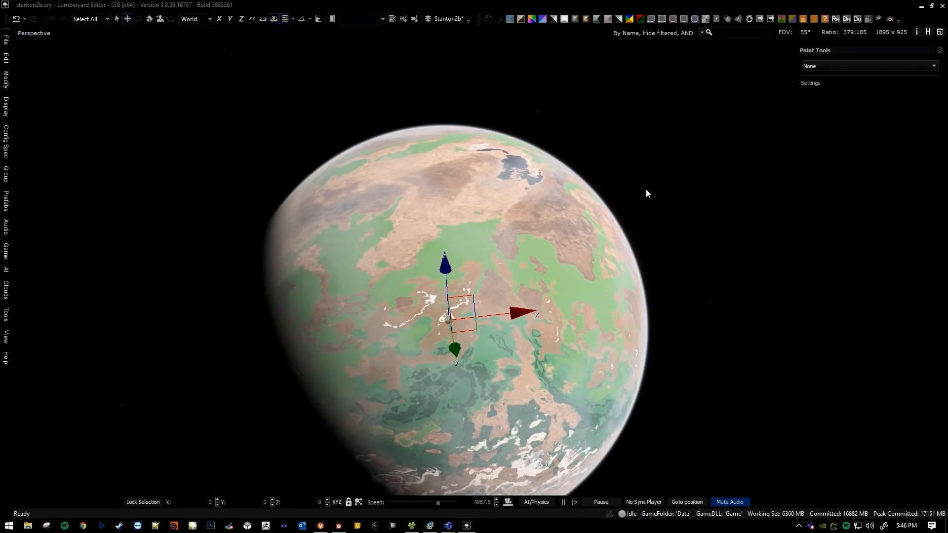
Deselect stanton2b and descend from orbit to ground level in a white region to inspect the reloaded surface.
left_click(687, 159)
right_click_drag(687, 160, 947, 146)
key("w")
scroll(687, 160, "down", 3)
scroll(687, 160, "down", 16)
scroll(947, 147, "down", 13)
scroll(529, 246, "down", 5)
right_click_drag(529, 291, 472, 292)
scroll(528, 246, "down", 3)
key("s")
scroll(528, 246, "up", 20)
key("w")
scroll(528, 246, "down", 1)
scroll(528, 246, "down", 17)
scroll(429, 314, "down", 5)
key("a")
key("s")
scroll(504, 366, "up", 10)
key("w")
scroll(478, 358, "down", 4)
scroll(486, 305, "down", 5)
scroll(487, 296, "down", 3)
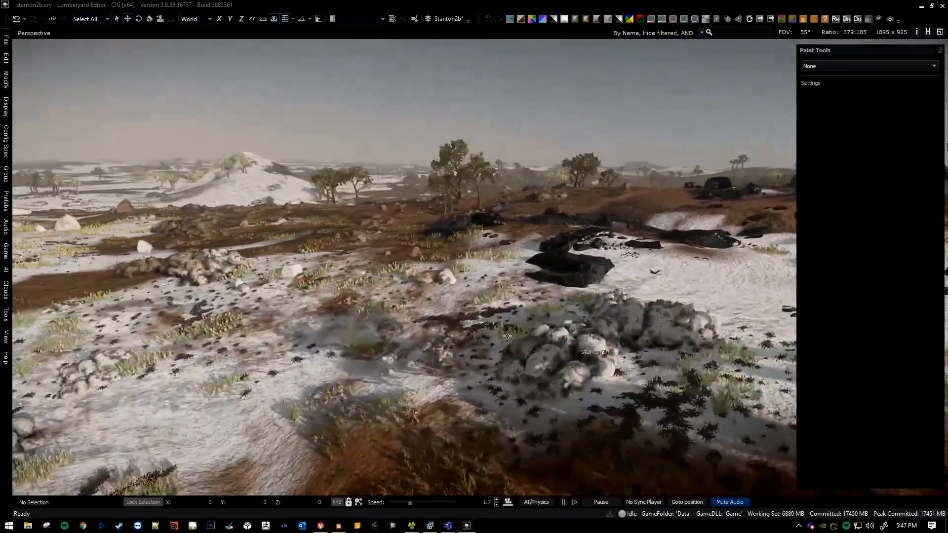
Examine how the black rocks, trees and grass are distributed across the white ground.
key("w")
right_click_drag(539, 322, 582, 321)
key("w")
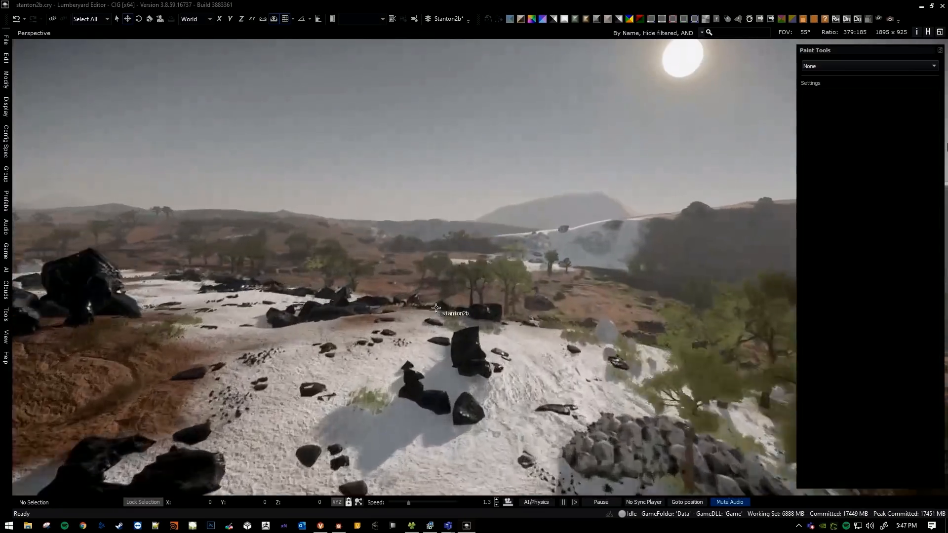
right_click_drag(436, 308, 395, 309)
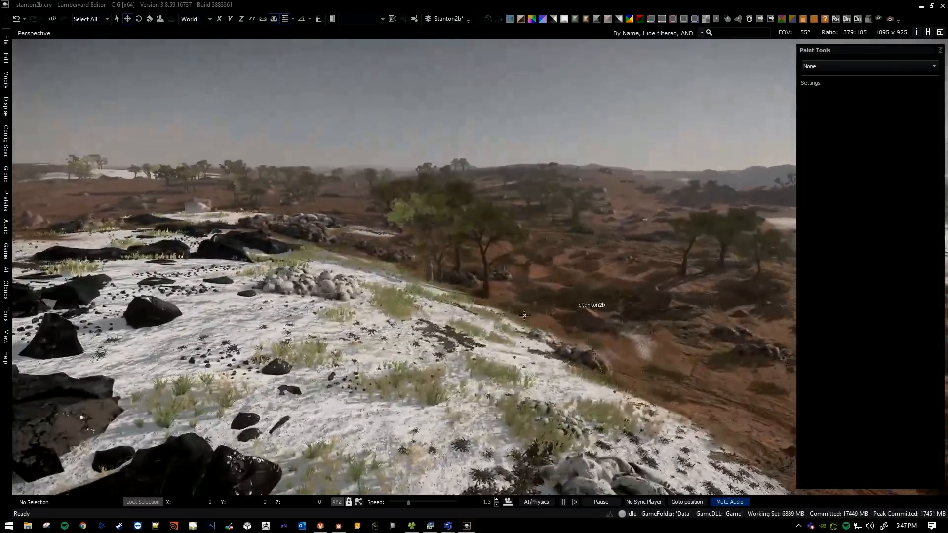
key("s")
right_click_drag(525, 316, 515, 280)
Examine the rock piles, grass and trees on the brown soil beside the white patches.
scroll(523, 330, "up", 10)
key("w")
scroll(517, 303, "down", 3)
scroll(519, 289, "down", 3)
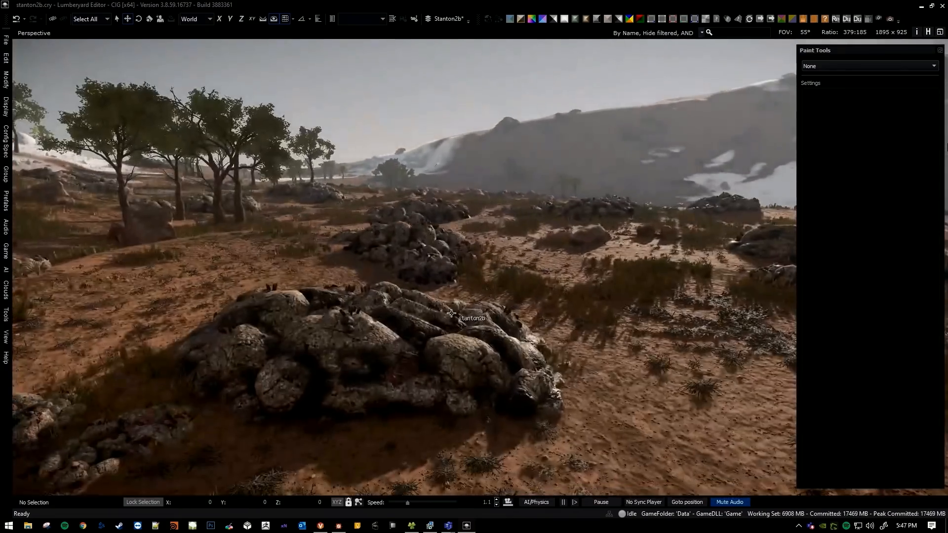
key("a")
right_click_drag(451, 313, 435, 326)
key("s")
key("d")
right_click_drag(494, 309, 524, 314)
key("w")
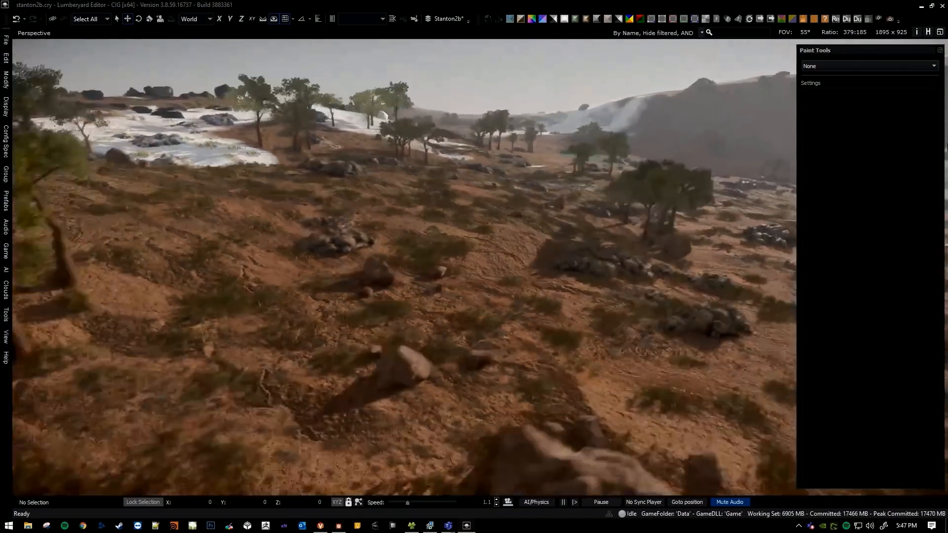
Pull back from the surface to orbit to view the white streaks within the brown and green regions.
key("s")
right_click_drag(385, 223, 351, 282)
scroll(346, 263, "up", 5)
key("s")
scroll(405, 267, "up", 9)
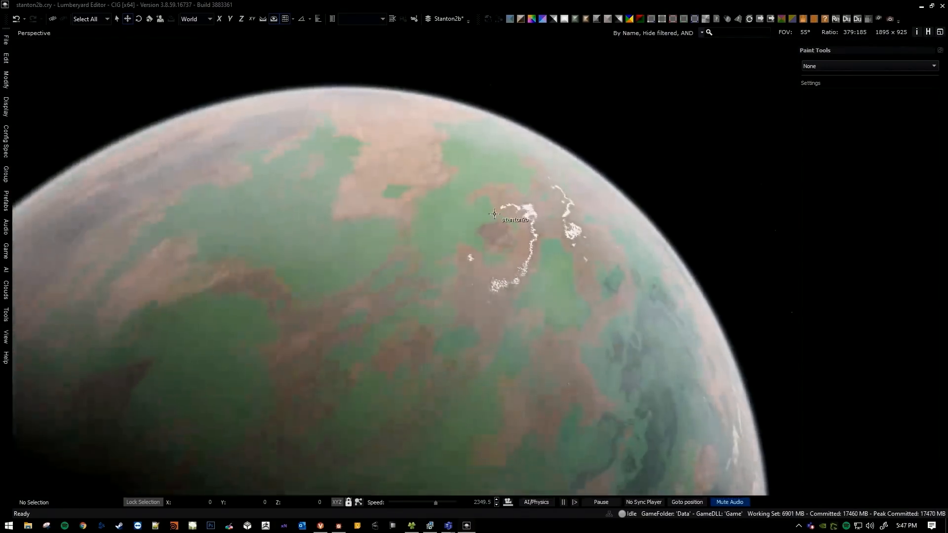
middle_click_drag(494, 214, 517, 230)
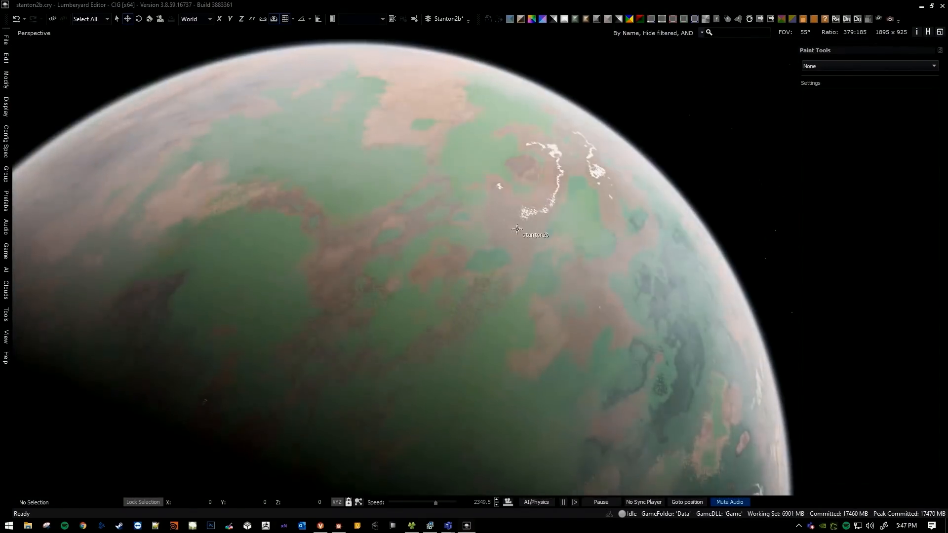
Descend along the broken white streak to ground level to inspect the brown terrain around its scattered patches.
key("w")
scroll(405, 267, "down", 1)
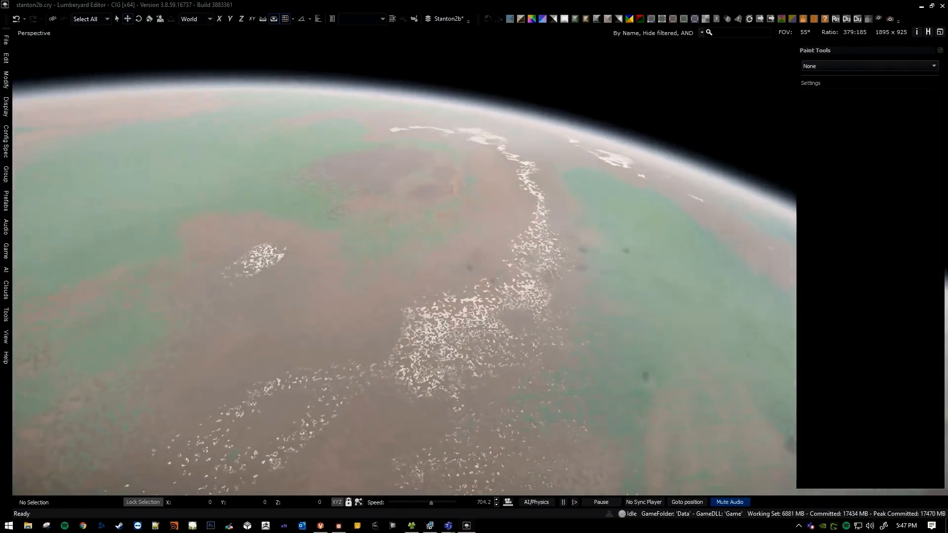
key("w")
mouse_move(536, 209)
right_mouse_down()
mouse_move(512, 240)
mouse_move(517, 198)
mouse_move(533, 225)
right_mouse_up()
scroll(536, 210, "down", 5)
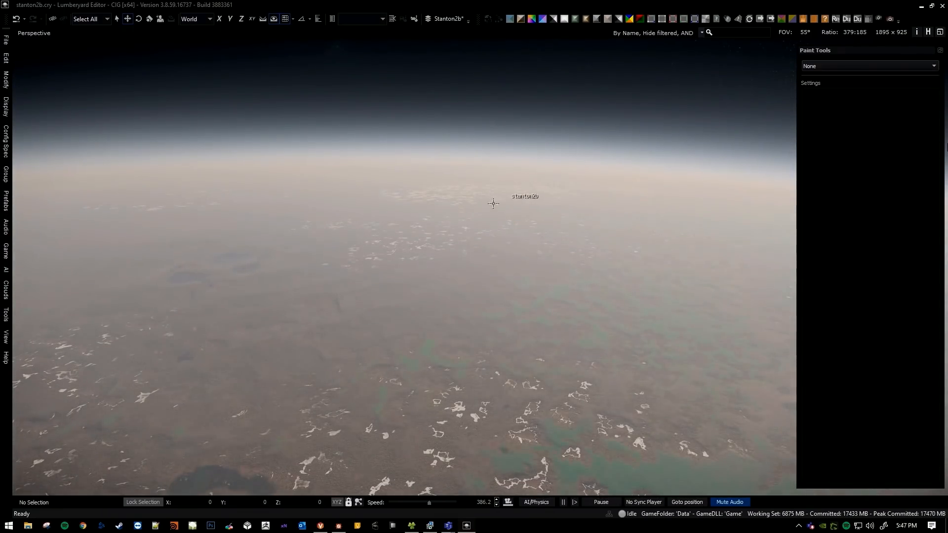
key("w")
right_click_drag(429, 231, 462, 247)
scroll(461, 226, "down", 6)
key("w")
scroll(507, 274, "down", 1)
right_click_drag(508, 274, 470, 227)
key("w")
scroll(483, 271, "down", 9)
key("w")
scroll(466, 282, "down", 14)
key("w")
scroll(484, 271, "down", 16)
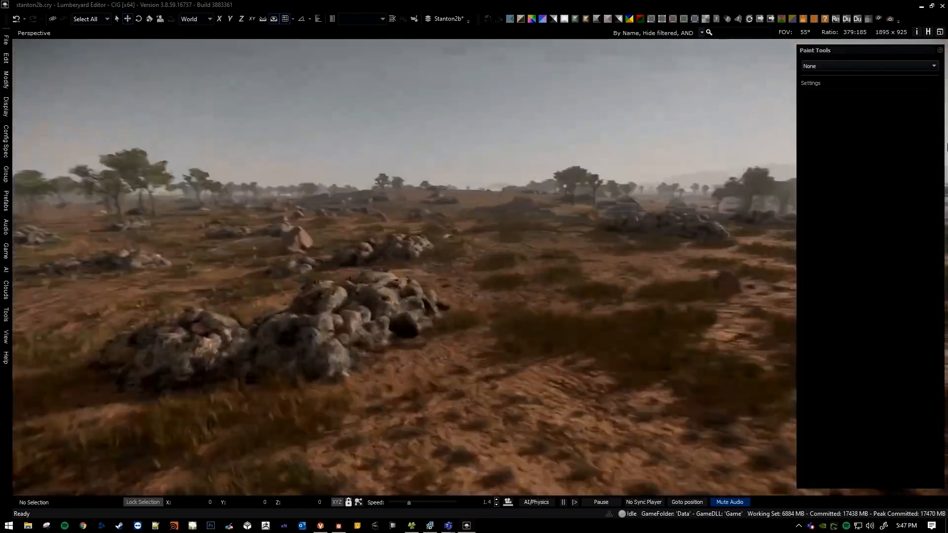
Examine the wet ground, grass and rock piles on the brown plain, and return to orbit.
key("w")
right_click_drag(484, 271, 513, 272)
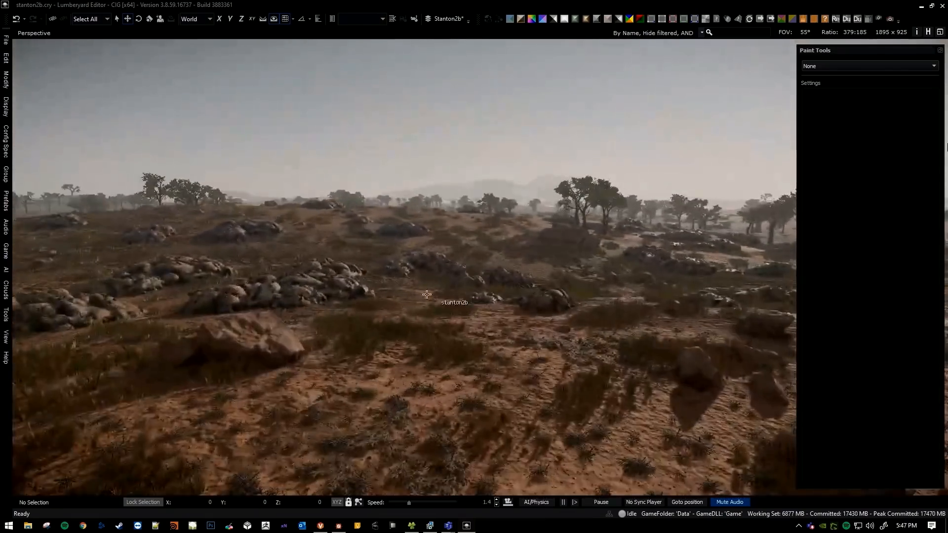
right_click_drag(427, 295, 415, 340)
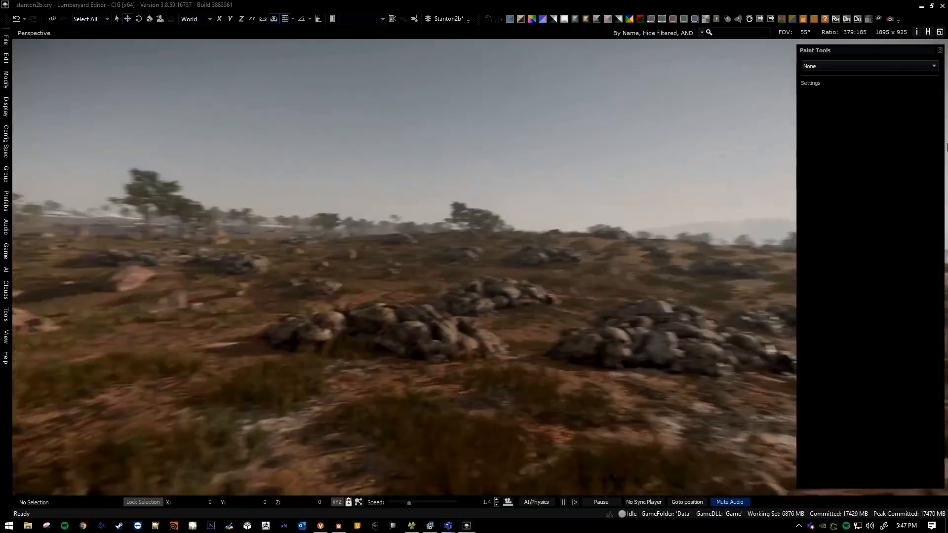
mouse_move(415, 333)
right_mouse_down()
mouse_move(426, 336)
mouse_move(415, 347)
right_mouse_up()
key("w")
scroll(415, 345, "down", 2)
key("s")
scroll(415, 348, "up", 10)
scroll(416, 346, "up", 11)
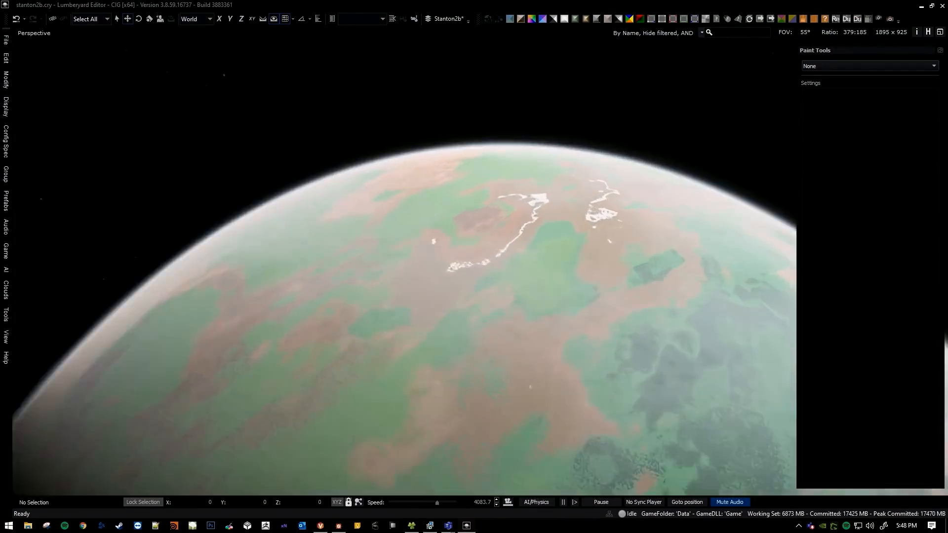
Descend from orbit beside the white streaks to inspect the tree-dotted plain and the hill beneath the sun.
key("w")
right_click_drag(415, 346, 478, 288)
scroll(474, 321, "down", 6)
key("s")
scroll(483, 291, "down", 6)
key("w")
key("s")
key("w")
scroll(486, 302, "down", 2)
key("s")
key("a")
key("w")
key("d")
key("s")
scroll(502, 337, "down", 3)
key("q")
key("w")
key("s")
key("a")
key("q")
key("d")
scroll(503, 299, "up", 3)
key("a")
key("e")
key("a")
key("e")
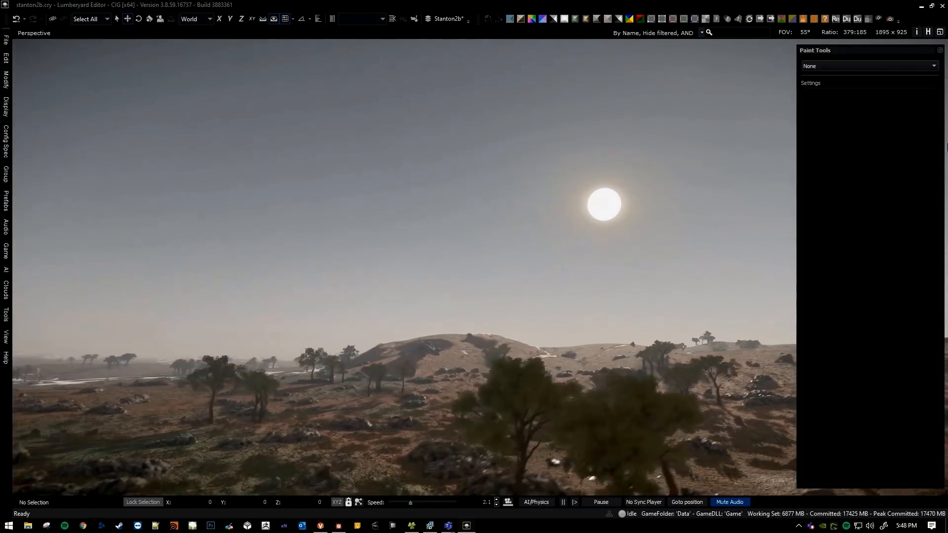
key("a")
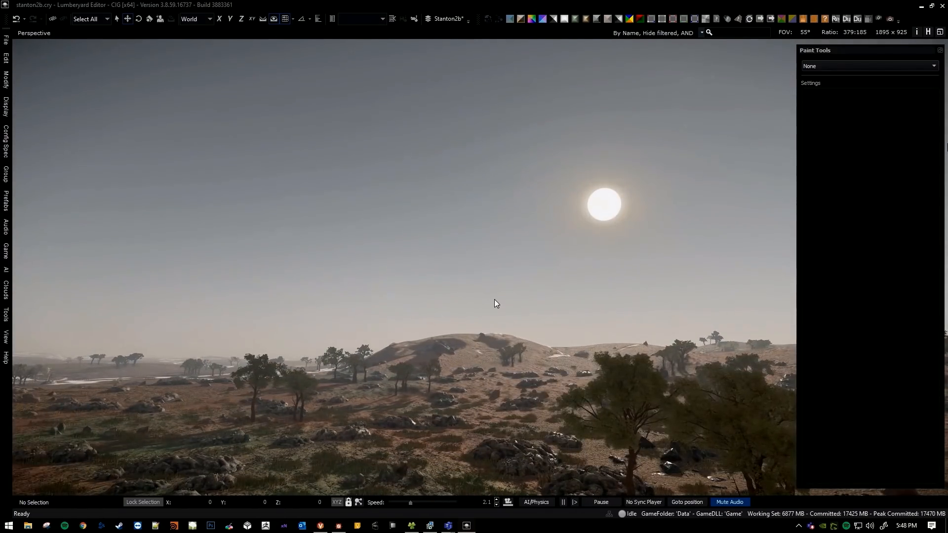
Move down close to the ground to examine the rock piles and grass on the plain before the hill.
right_click_drag(510, 297, 441, 312)
key("w")
key("e")
right_click_drag(491, 363, 473, 358)
key("w")
key("q")
key("s")
key("e")
scroll(435, 379, "down", 3)
key("w")
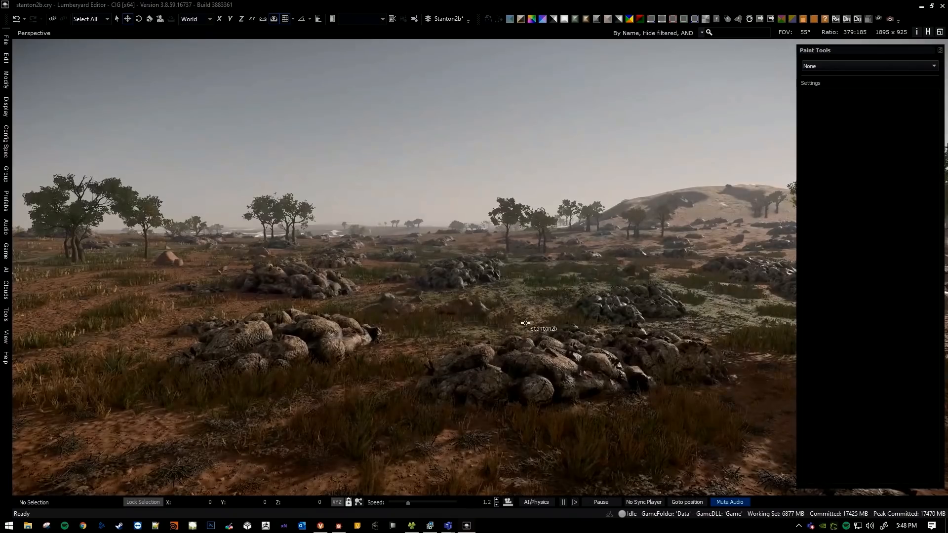
Examine the transitions between reddish soil, greenish ground, grass clumps and rock piles from several viewpoints across the plain.
right_click_drag(516, 315, 477, 317)
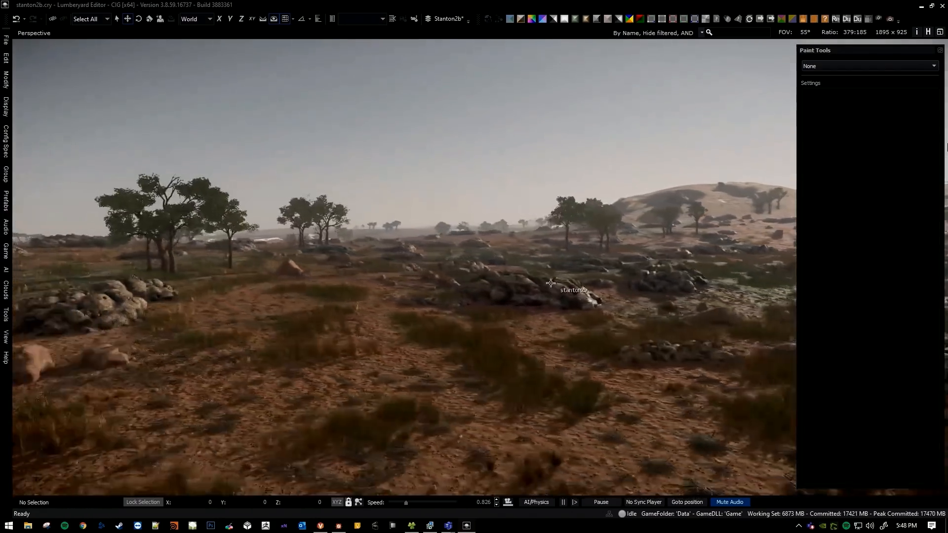
key("s")
right_click_drag(550, 283, 569, 290)
key("w")
key("s")
key("w")
right_click_drag(460, 296, 509, 306)
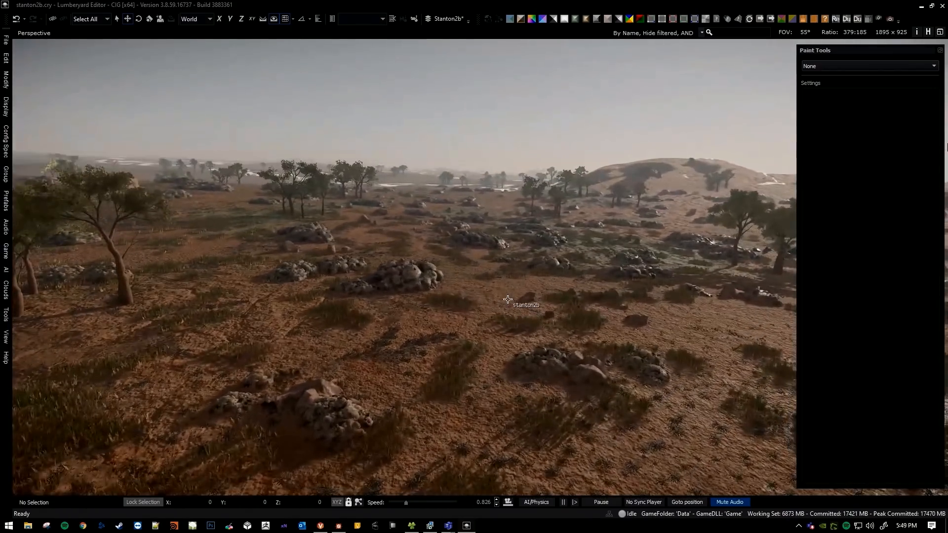
key("a")
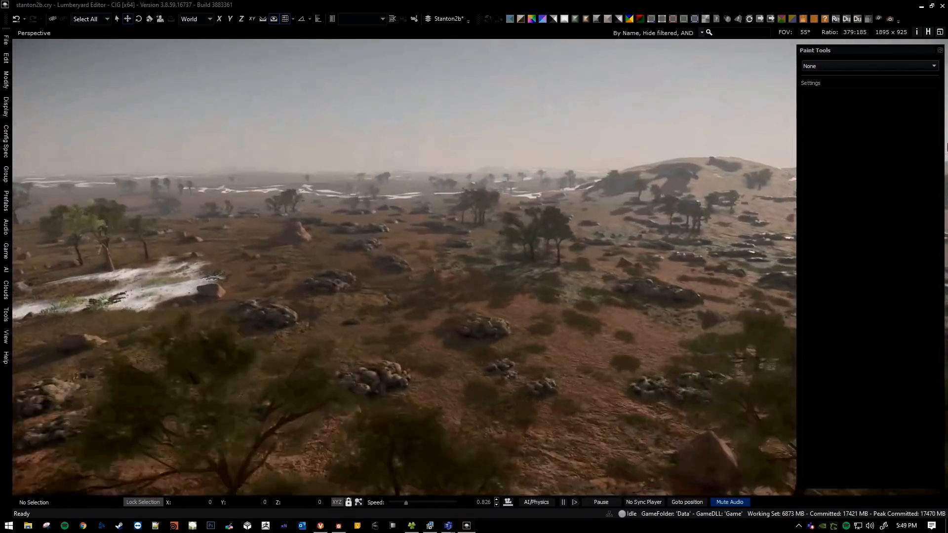
key("w")
right_click_drag(947, 147, 517, 283)
scroll(947, 147, "up", 4)
key("w")
scroll(947, 147, "down", 1)
key("a")
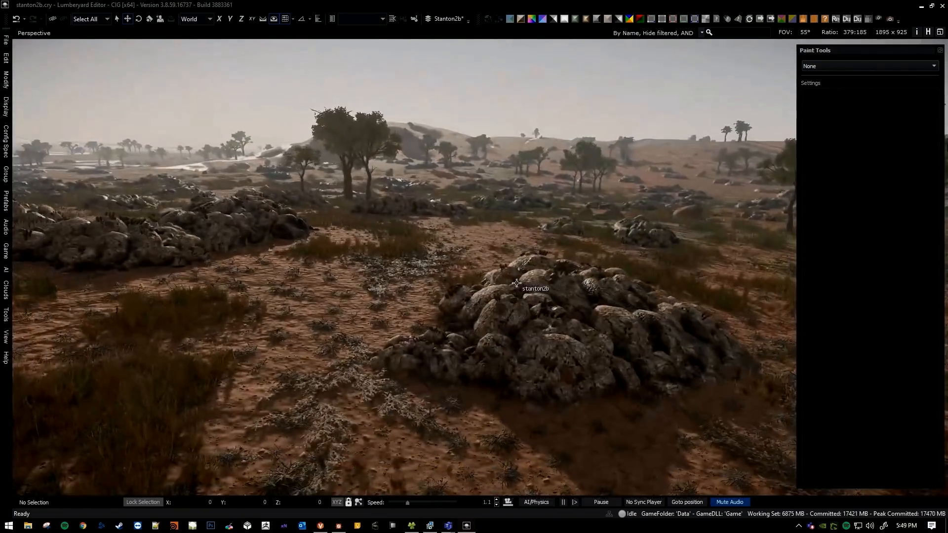
Pull away from the rock piles to a higher altitude to view the surrounding terrain from above.
key("s")
key("s")
right_click_drag(567, 260, 487, 349)
key("s")
scroll(567, 259, "up", 14)
key("s")
scroll(534, 315, "down", 1)
key("w")
key("s")
scroll(518, 297, "up", 16)
Descend to another area at ground level and examine its rolling brown hills, rocks, grass and distant white patches.
key("s")
scroll(516, 336, "up", 18)
right_click_drag(543, 328, 577, 318)
key("w")
scroll(547, 314, "down", 10)
key("s")
key("w")
scroll(547, 308, "down", 13)
key("w")
scroll(519, 302, "down", 7)
key("w")
scroll(512, 297, "down", 13)
key("w")
key("w")
key("d")
scroll(584, 314, "down", 4)
key("s")
key("a")
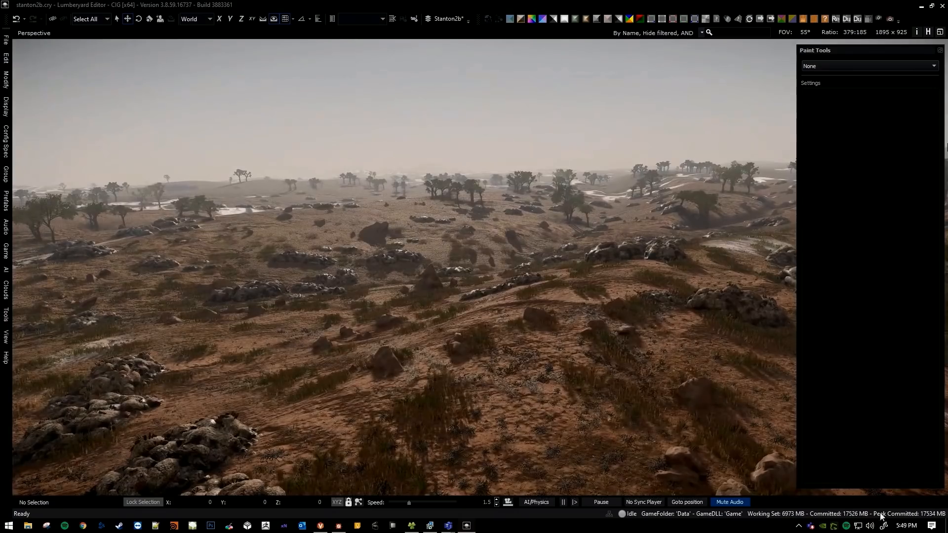
Move low across the reddish rolling plain to examine its rock piles, grass clumps and scattered trees.
right_click_drag(626, 335, 627, 312)
scroll(585, 320, "down", 3)
key("a")
key("w")
key("w")
key("w")
scroll(596, 331, "down", 4)
key("w")
scroll(534, 322, "down", 1)
key("w")
key("w")
key("a")
key("w")
key("a")
Examine the grass, boulder piles, trees and white patches near the hillside from several ground-level viewpoints.
key("w")
key("a")
mouse_move(513, 326)
right_mouse_down()
mouse_move(563, 327)
mouse_move(506, 322)
right_mouse_up()
key("w")
key("a")
key("w")
key("a")
right_click_drag(568, 321, 516, 368)
scroll(545, 330, "down", 1)
key("w")
key("a")
key("w")
key("a")
scroll(516, 367, "down", 4)
key("w")
key("a")
scroll(511, 340, "down", 3)
mouse_move(465, 347)
right_mouse_down()
mouse_move(525, 343)
mouse_move(546, 365)
mouse_move(545, 355)
mouse_move(477, 346)
mouse_move(494, 357)
mouse_move(533, 350)
mouse_move(462, 343)
mouse_move(522, 342)
mouse_move(459, 345)
right_mouse_up()
key("w")
key("a")
key("w")
key("a")
key("d")
key("w")
key("w")
scroll(520, 345, "up", 1)
key("w")
scroll(464, 347, "up", 1)
key("a")
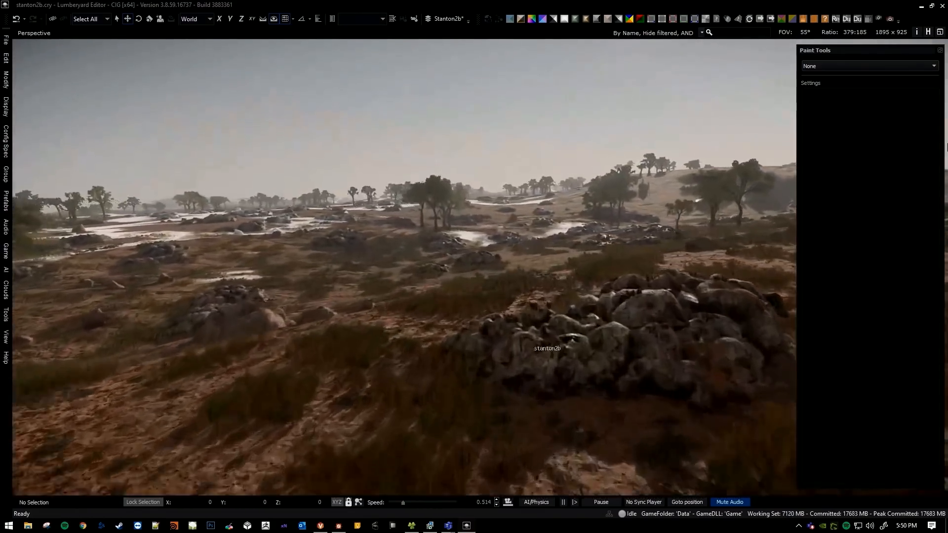
key("w")
mouse_move(530, 345)
right_mouse_down()
mouse_move(573, 332)
mouse_move(454, 319)
mouse_move(415, 341)
mouse_move(406, 383)
mouse_move(373, 399)
mouse_move(337, 403)
mouse_move(316, 387)
right_mouse_up()
key("d")
key("w")
Pull away from the ground to orbital altitude to view the white patches and greenish areas across the planet.
scroll(512, 322, "up", 7)
key("s")
scroll(410, 366, "up", 8)
key("s")
scroll(341, 404, "up", 4)
right_click_drag(573, 299, 553, 298)
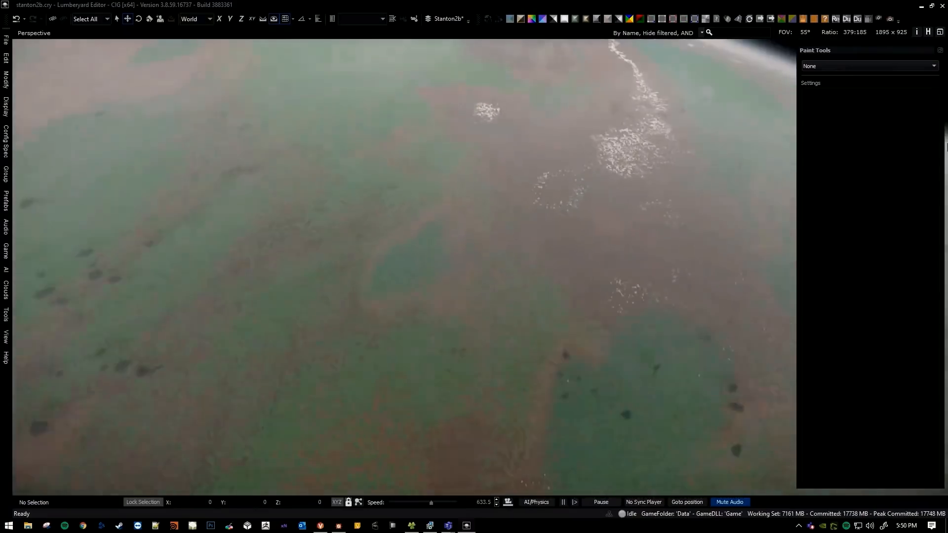
key("s")
right_click_drag(405, 296, 548, 279)
key("s")
Descend to a rocky desert area and activate the Deluxe paint tool.
scroll(452, 274, "up", 6)
key("a")
key("w")
scroll(520, 251, "down", 6)
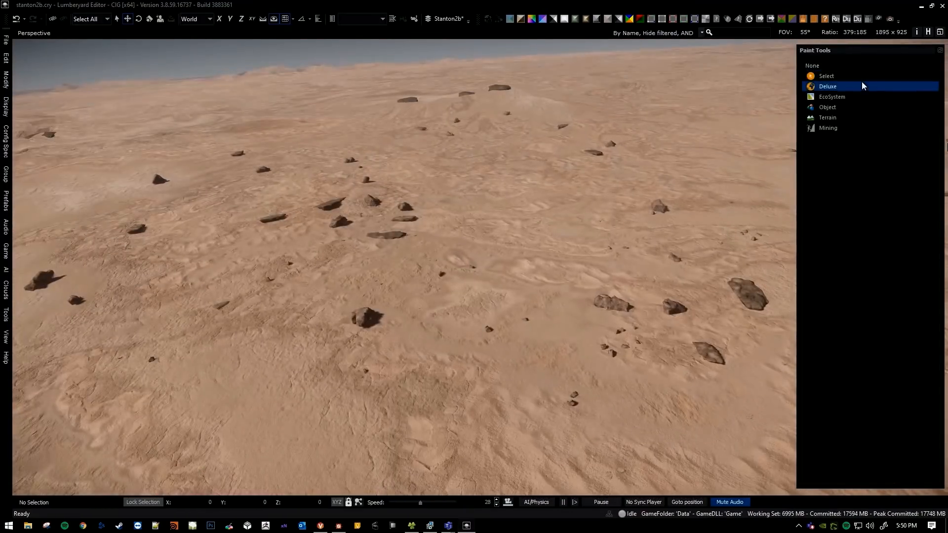
left_click(863, 84)
Go to the desert area dotted with green patches and set the Deluxe brush colour to a very dark brown.
right_click_drag(546, 309, 548, 290)
key("w")
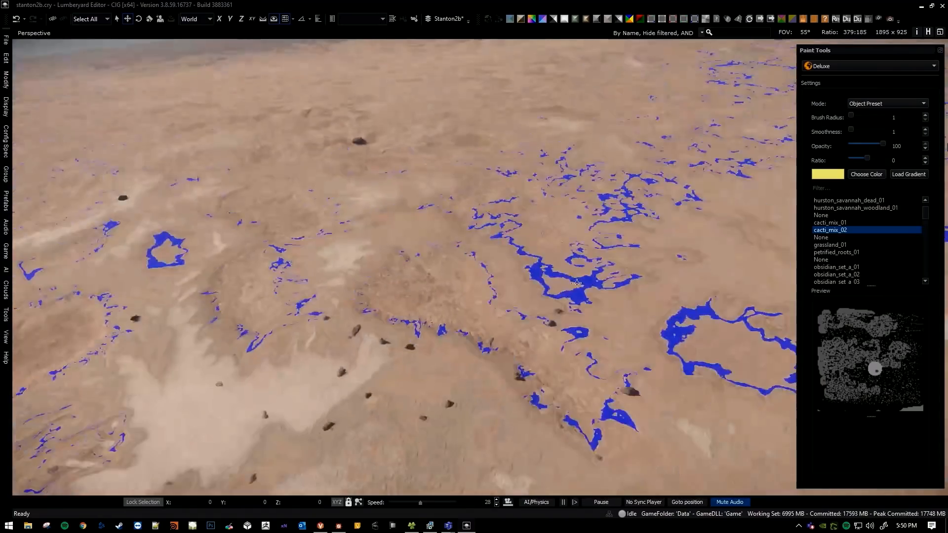
key("w")
scroll(474, 267, "up", 10)
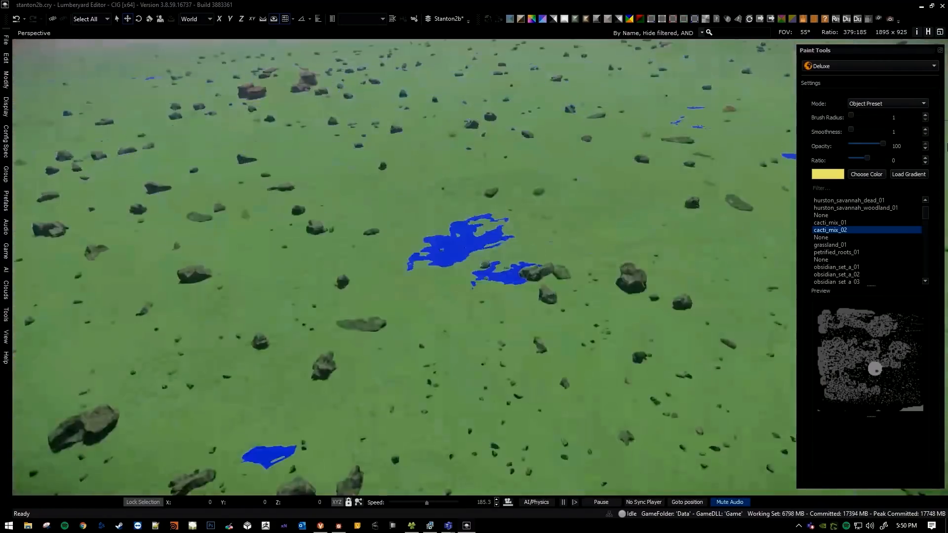
key("s")
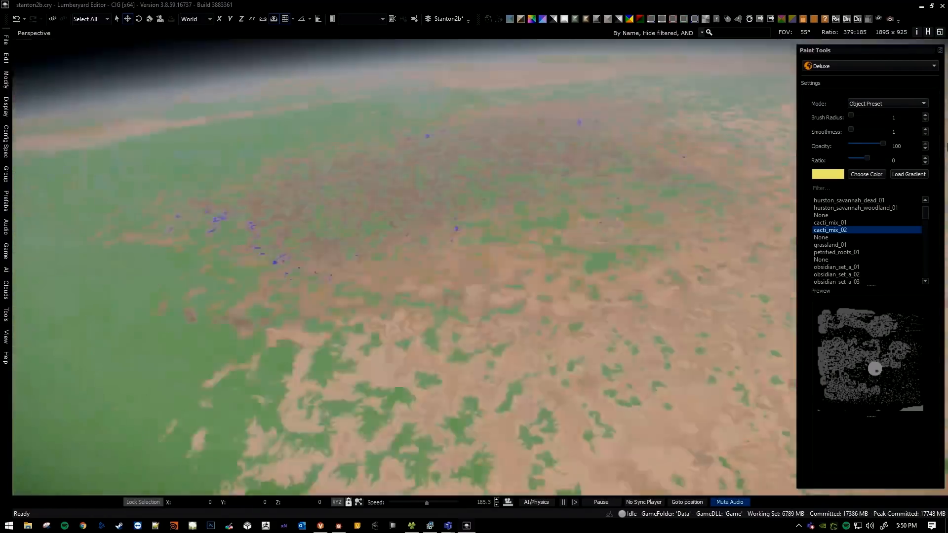
key("w")
key("w")
scroll(472, 260, "down", 6)
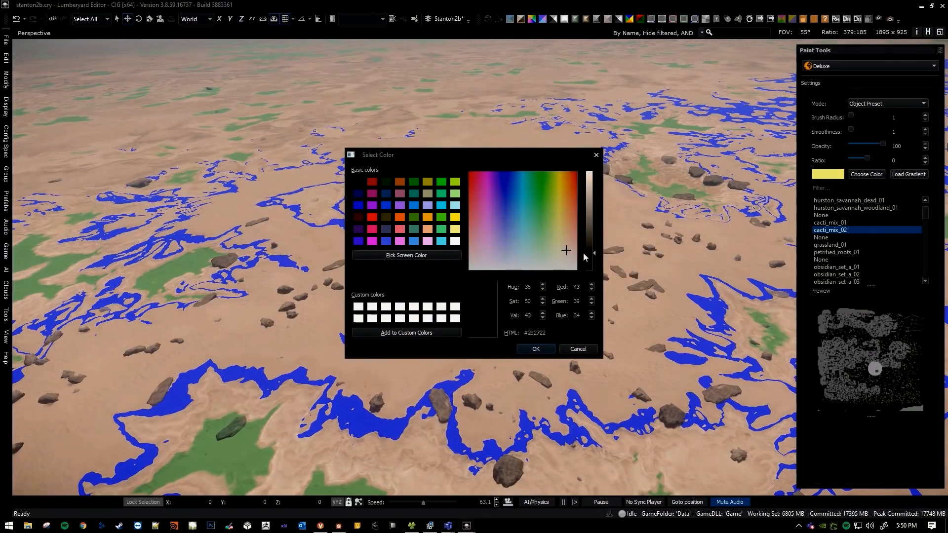
left_click(552, 348)
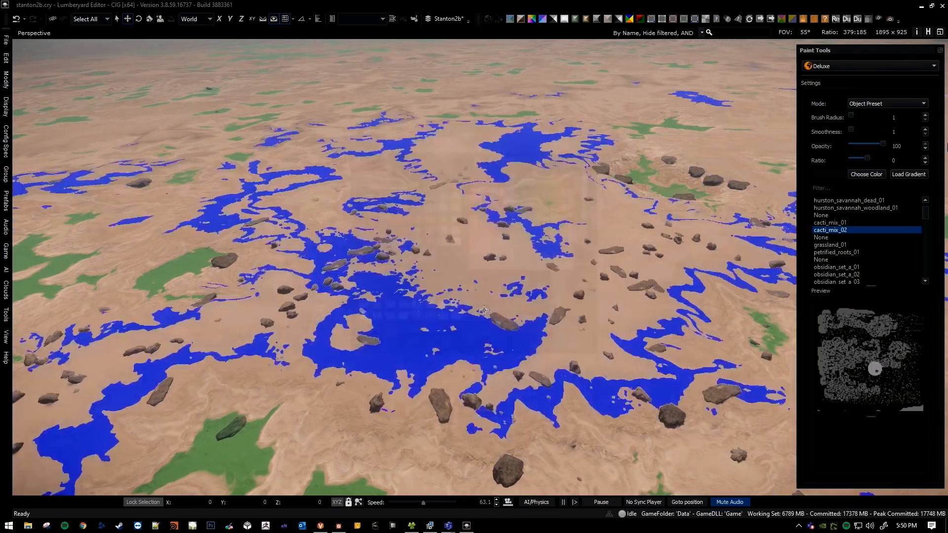
Switch the Deluxe brush to Surface mode with Layer 0, raise its radius to 2 and paint dark ground across the rocky desert.
key("w")
right_click_drag(546, 288, 525, 291)
scroll(531, 291, "down", 5)
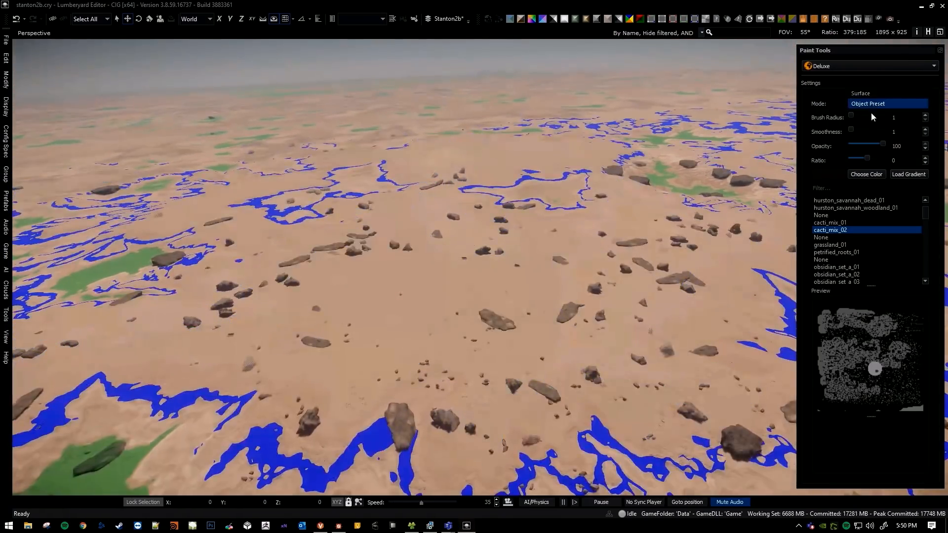
left_click(872, 95)
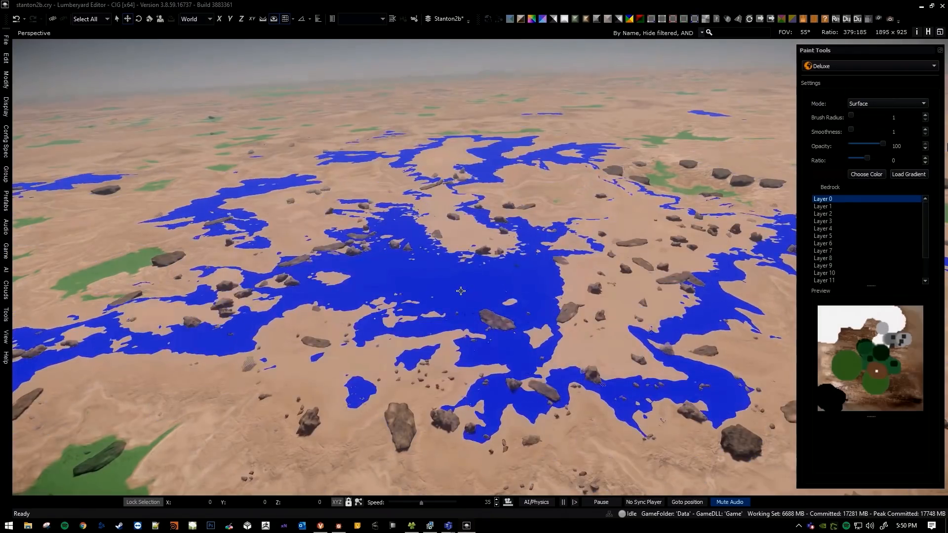
right_click_drag(460, 351, 452, 357)
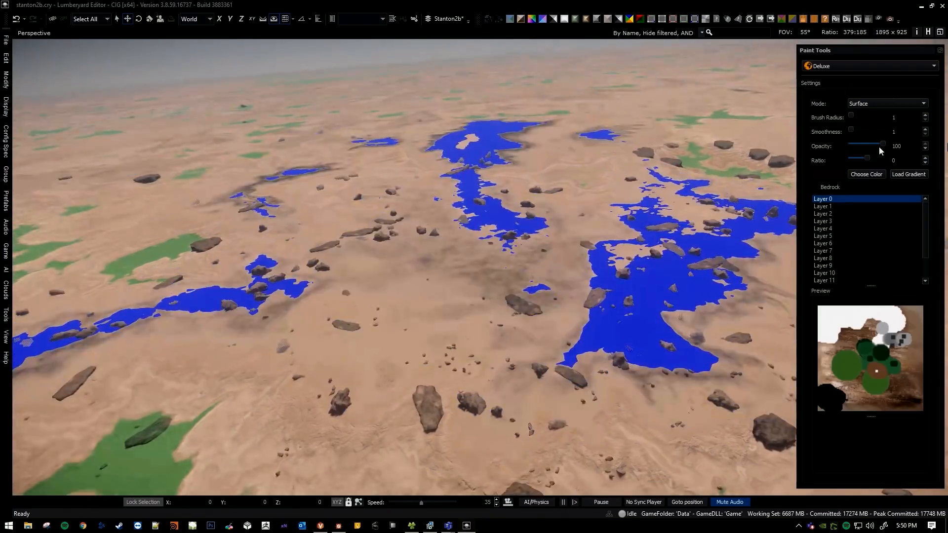
key("bracketright")
key("bracketright")
mouse_move(546, 283)
right_mouse_down()
mouse_move(486, 300)
mouse_move(463, 293)
right_mouse_up()
key("s")
key("w")
scroll(480, 298, "down", 5)
key("w")
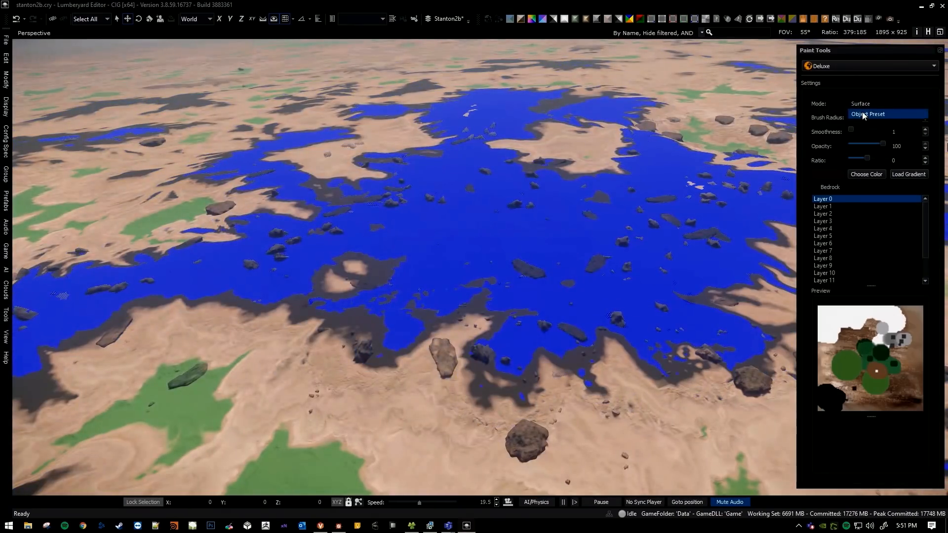
Switch the brush to Object Preset mode and paint obsidian_set_a_02 over the dark ground patches.
left_click(864, 115)
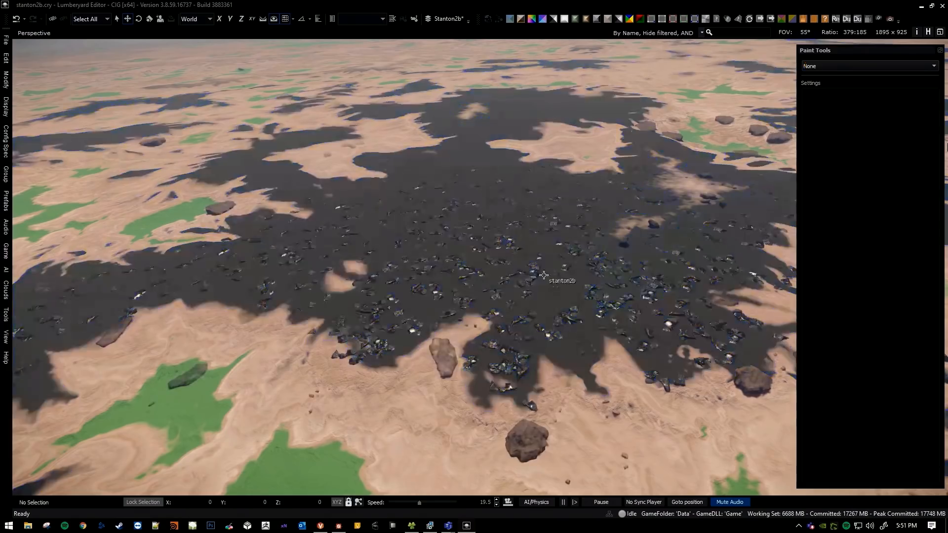
key("w")
mouse_move(545, 277)
right_mouse_down()
mouse_move(541, 291)
mouse_move(528, 284)
mouse_move(565, 279)
mouse_move(541, 287)
mouse_move(281, 284)
right_mouse_up()
key("w")
scroll(528, 284, "down", 2)
Turn off the paint tool and descend to ground level beside the painted obsidian patches.
key("s")
key("w")
scroll(559, 282, "down", 3)
key("w")
key("w")
key("a")
scroll(546, 284, "down", 2)
key("s")
key("w")
key("w")
key("w")
key("w")
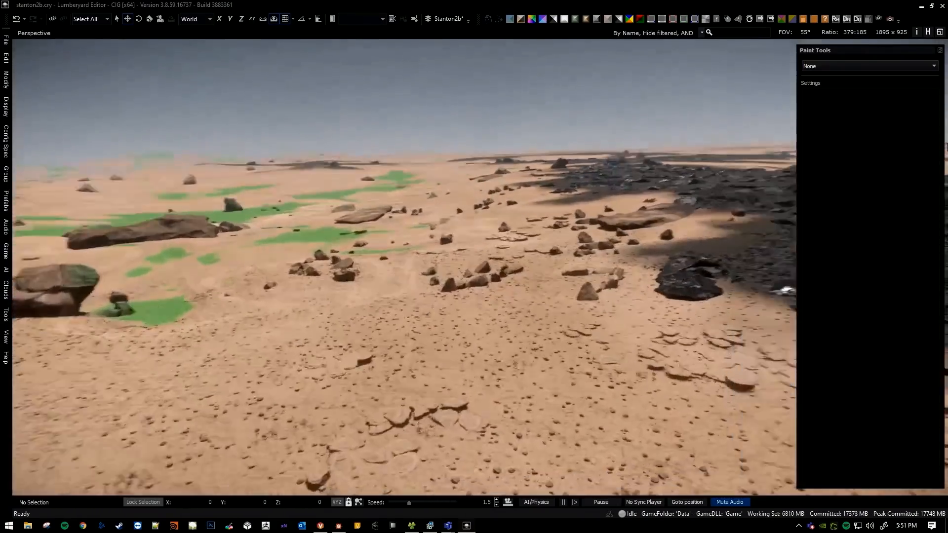
Examine the edges where the dark obsidian ground meets the sandy desert and green patches.
key("w")
right_click_drag(499, 316, 471, 312)
scroll(518, 313, "down", 4)
key("a")
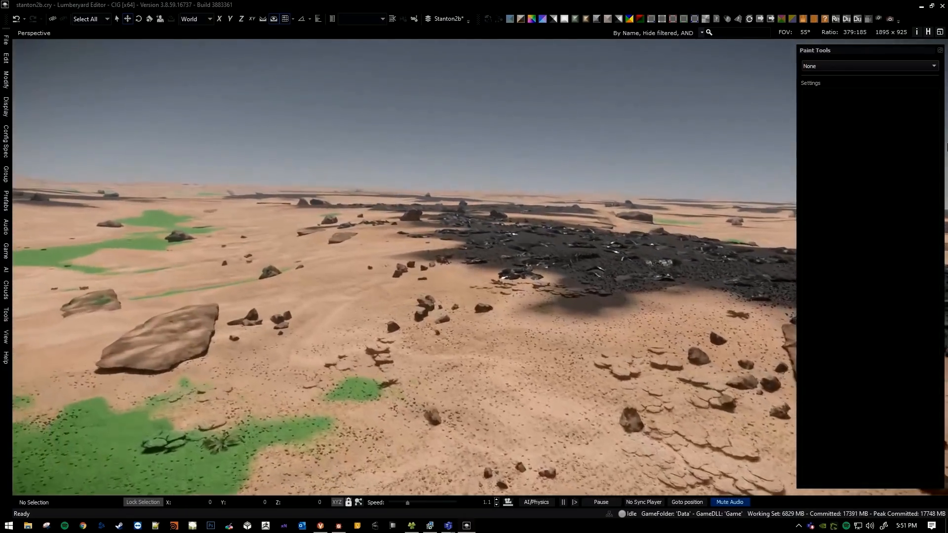
key("w")
right_click_drag(502, 238, 504, 239)
right_click_drag(461, 309, 437, 359)
key("d")
key("w")
Pull away from the painted obsidian area to a higher altitude to survey other parts of the planet.
scroll(422, 317, "up", 3)
key("w")
scroll(417, 327, "up", 5)
key("w")
scroll(388, 351, "up", 15)
key("s")
scroll(421, 354, "up", 20)
key("a")
scroll(403, 336, "up", 2)
key("w")
Descend to an unpainted desert area to inspect its terrain.
right_click_drag(496, 316, 657, 296)
key("w")
scroll(503, 320, "down", 11)
key("w")
scroll(518, 311, "down", 12)
key("w")
scroll(544, 311, "down", 10)
key("w")
scroll(528, 309, "down", 5)
key("s")
key("w")
Move low over the sandy desert to examine its scattered stones, sparse plants and dark rock outcrops on the dunes.
key("w")
right_click_drag(523, 314, 564, 314)
key("w")
key("w")
scroll(539, 303, "down", 2)
key("w")
key("w")
key("w")
key("w")
right_click_drag(338, 312, 494, 319)
key("w")
mouse_move(415, 322)
right_mouse_down()
mouse_move(466, 323)
mouse_move(471, 332)
mouse_move(548, 319)
mouse_move(509, 332)
mouse_move(543, 335)
mouse_move(563, 326)
mouse_move(415, 329)
right_mouse_up()
key("w")
scroll(545, 322, "up", 8)
key("w")
scroll(525, 329, "down", 6)
key("w")
key("w")
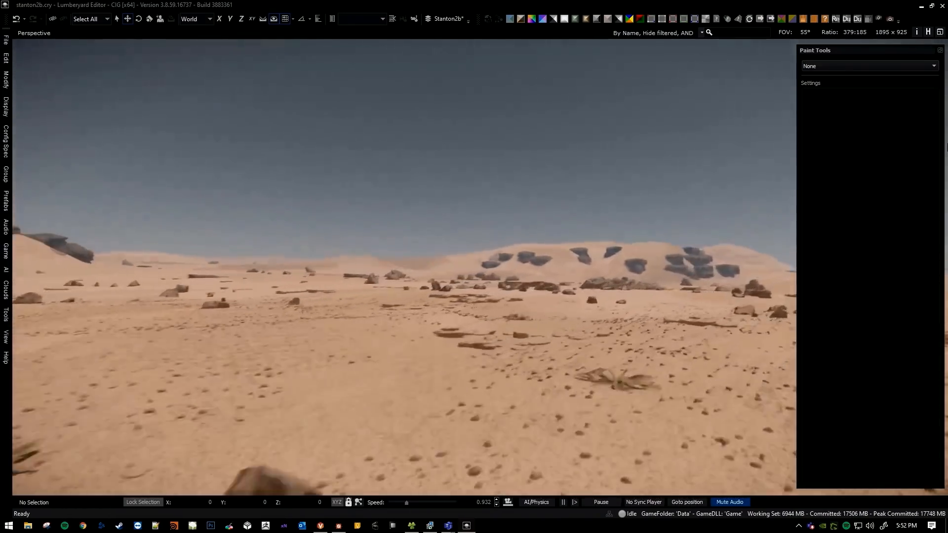
Examine the boulders, flat rock slabs and pebbles on the desert floor from several close viewpoints.
key("w")
right_click_drag(461, 322, 586, 311)
scroll(461, 322, "down", 2)
key("w")
key("d")
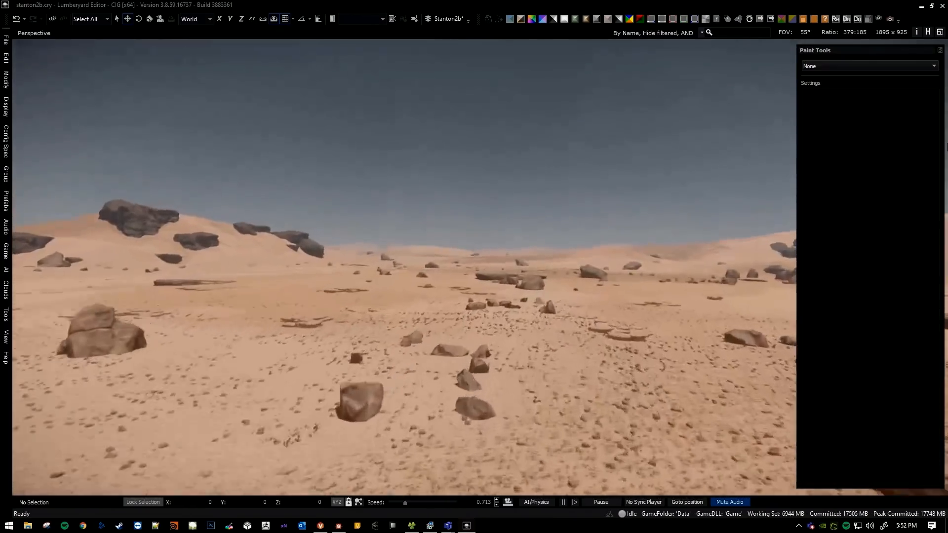
key("w")
right_click_drag(445, 327, 612, 297)
scroll(456, 328, "up", 2)
key("w")
key("a")
scroll(445, 330, "down", 1)
key("a")
key("s")
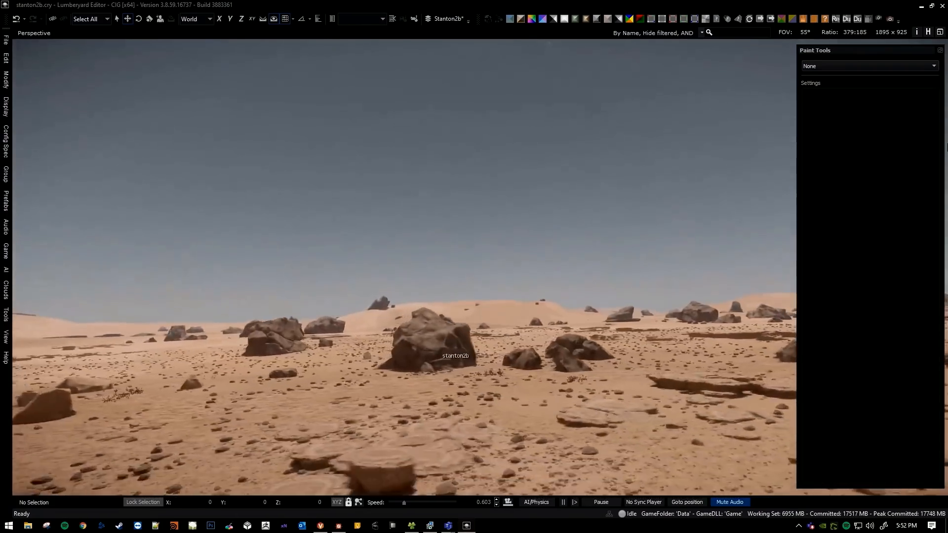
Travel across the rocky desert, examining its boulders and ground detail both from close range and farther off.
right_click_drag(458, 361, 414, 370)
key("w")
scroll(405, 371, "up", 5)
key("s")
scroll(407, 393, "up", 15)
right_click_drag(416, 336, 353, 323)
key("a")
right_click_drag(415, 336, 433, 293)
key("a")
key("s")
scroll(397, 356, "up", 20)
scroll(399, 351, "up", 14)
key("w")
scroll(428, 302, "down", 10)
scroll(429, 293, "down", 12)
right_click_drag(475, 247, 472, 228)
scroll(473, 244, "down", 6)
scroll(473, 233, "down", 5)
scroll(488, 229, "down", 3)
scroll(457, 229, "down", 8)
scroll(446, 232, "down", 2)
scroll(455, 229, "down", 1)
mouse_move(519, 281)
right_mouse_down()
mouse_move(538, 281)
mouse_move(544, 267)
mouse_move(543, 275)
right_mouse_up()
scroll(534, 278, "up", 2)
scroll(539, 278, "down", 4)
scroll(535, 277, "up", 3)
Activate the Deluxe brush and compare the climate ranges it highlights across the dark rocky terrain.
left_click(892, 65)
left_click(871, 85)
key("s")
scroll(545, 267, "up", 6)
key("s")
key("w")
right_click_drag(390, 326, 416, 316)
key("w")
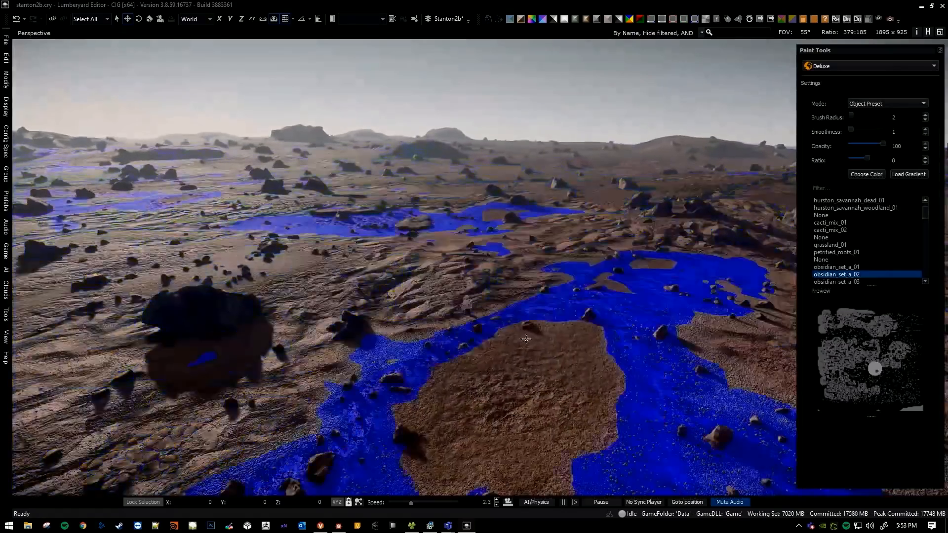
middle_click_drag(526, 339, 547, 376)
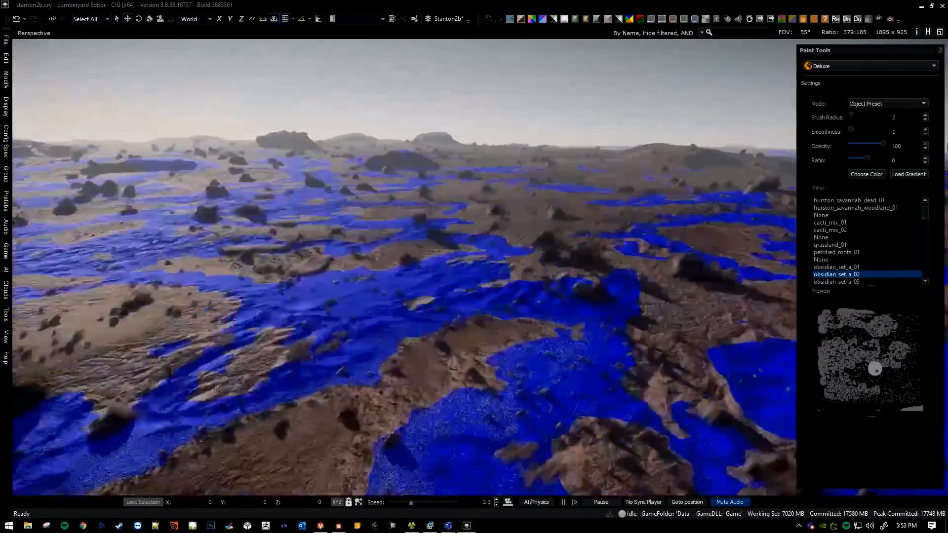
key("s")
mouse_move(538, 311)
right_mouse_down()
mouse_move(510, 335)
mouse_move(467, 322)
mouse_move(480, 287)
right_mouse_up()
key("w")
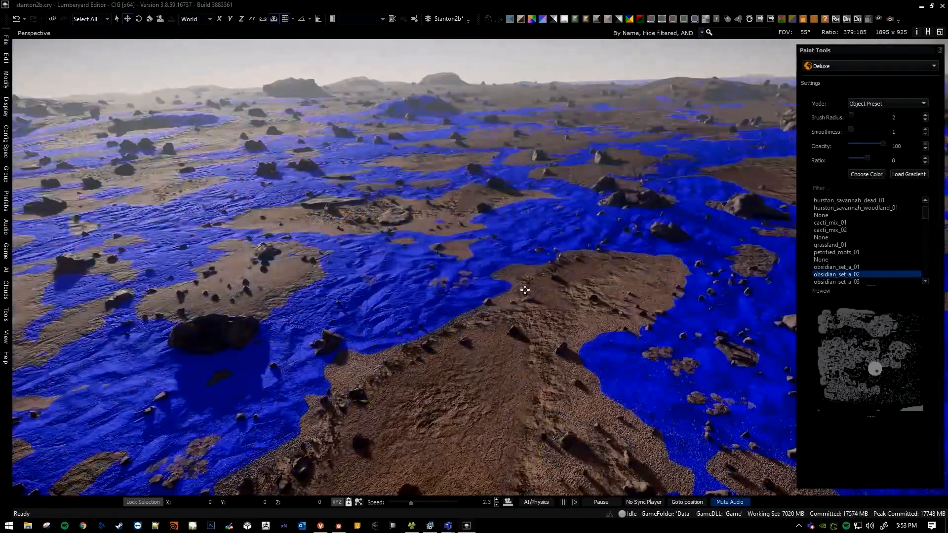
Pull out from the rocky terrain to a view of the whole planet from orbit.
key("s")
scroll(509, 316, "up", 10)
mouse_move(525, 290)
right_mouse_down()
mouse_move(505, 322)
mouse_move(497, 319)
mouse_move(489, 346)
mouse_move(506, 331)
mouse_move(479, 344)
right_mouse_up()
scroll(497, 319, "up", 5)
scroll(489, 346, "up", 2)
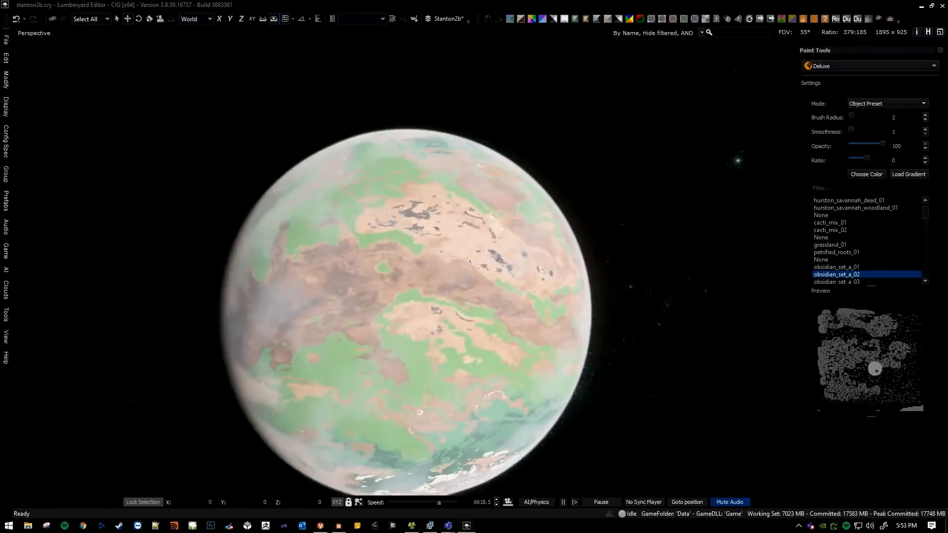
Descend from orbit to a dark painted obsidian region in the desert.
key("w")
mouse_move(455, 275)
right_mouse_down()
mouse_move(457, 316)
mouse_move(465, 296)
mouse_move(676, 212)
right_mouse_up()
scroll(457, 276, "down", 4)
key("s")
key("w")
scroll(460, 311, "down", 2)
key("w")
scroll(459, 304, "down", 6)
key("w")
Activate the Deluxe brush over the obsidian region and set its mode to Object Preset.
left_click(862, 93)
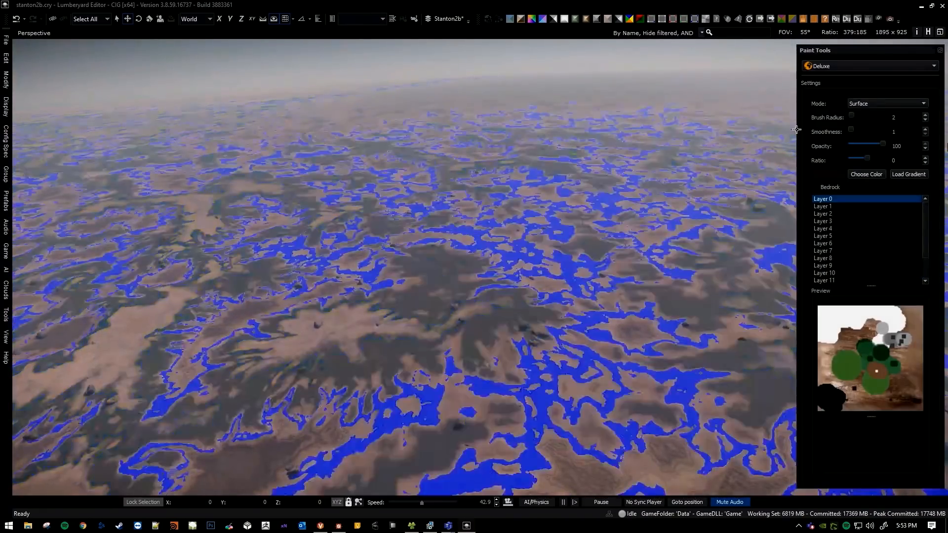
left_click(867, 103)
left_click(867, 117)
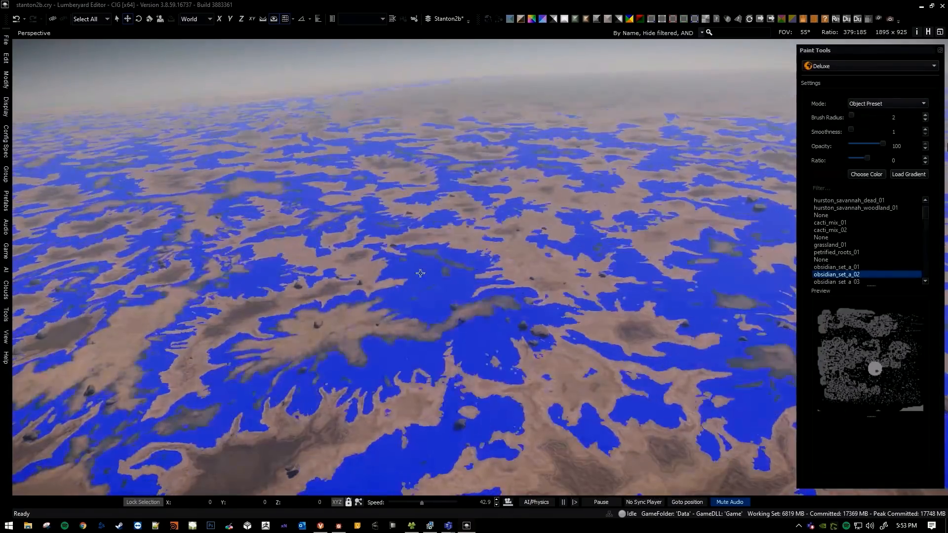
Paint the petrified_roots_01 object preset onto the ground around the obsidian rocks.
key("w")
right_click_drag(436, 273, 381, 276)
scroll(437, 273, "down", 4)
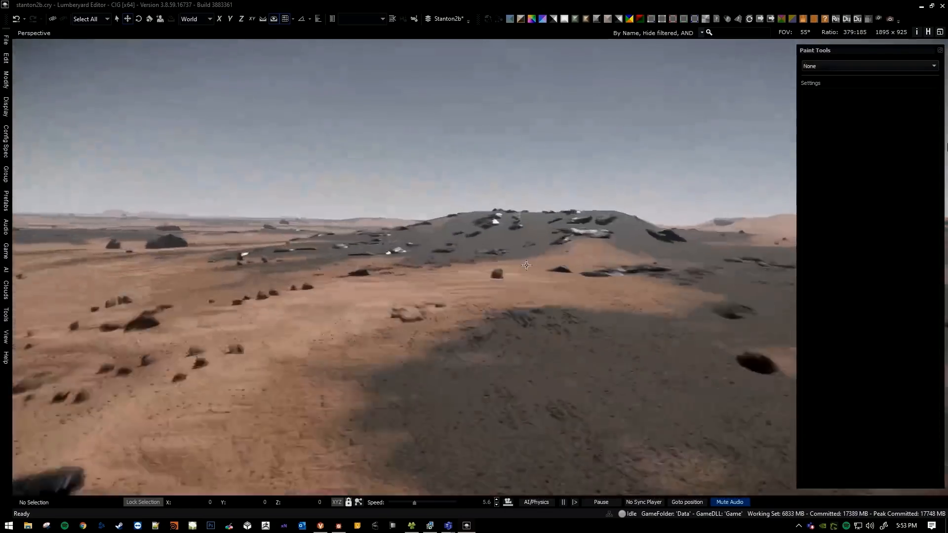
key("w")
right_click_drag(527, 266, 469, 255)
scroll(527, 265, "down", 3)
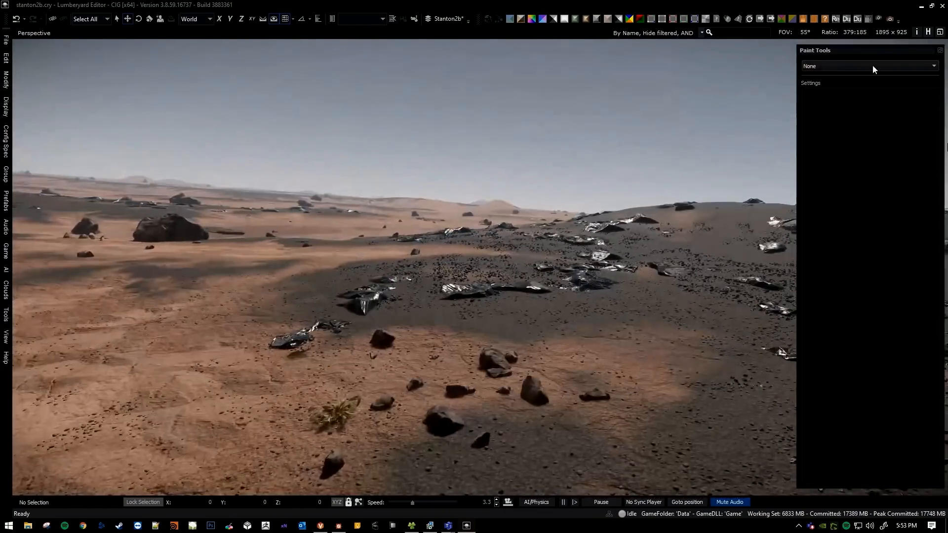
left_click(869, 67)
left_click(858, 85)
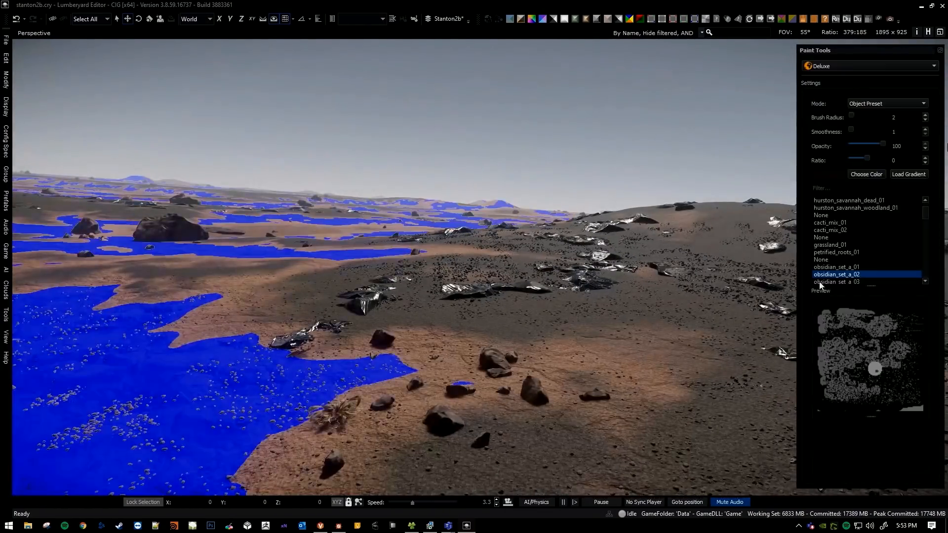
left_click(841, 253)
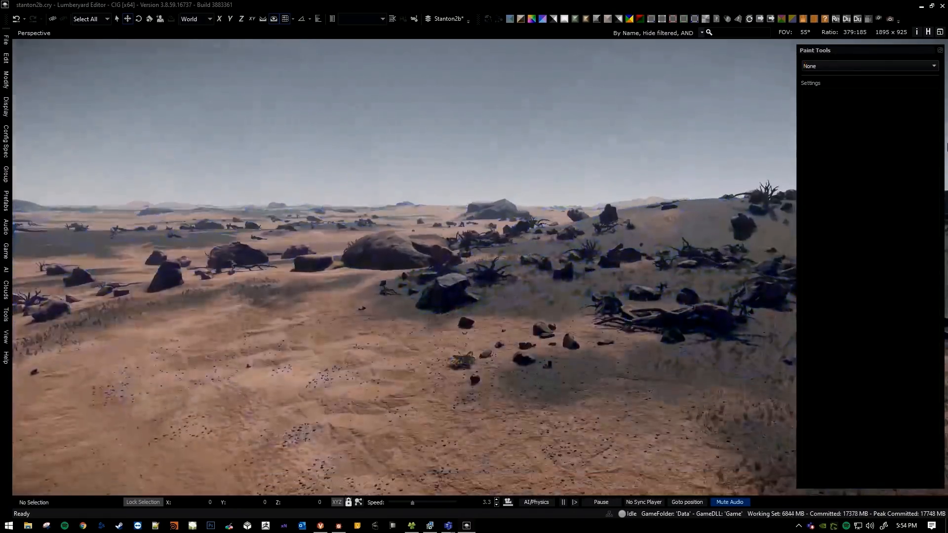
Move around the newly painted petrified roots to examine the roots, rocks and grass.
key("w")
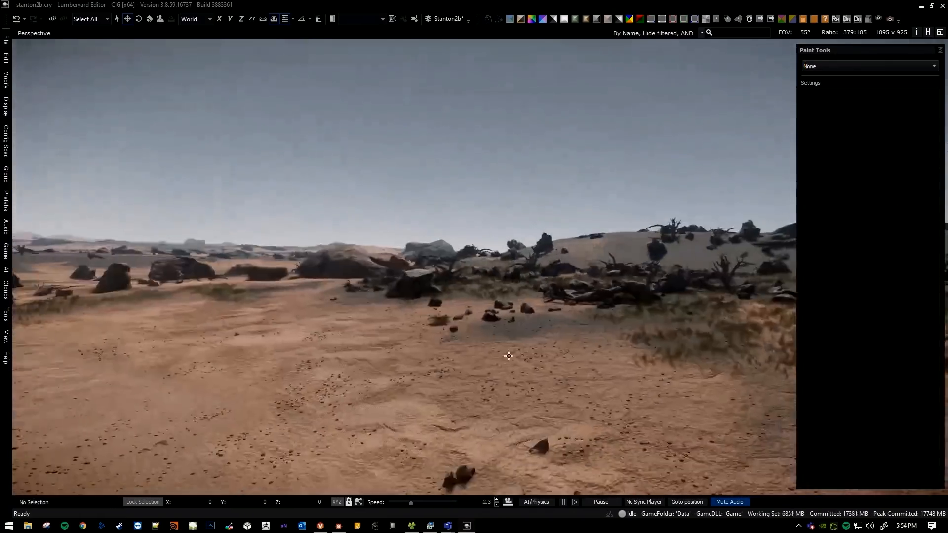
right_click_drag(947, 148, 947, 148)
right_click_drag(533, 338, 554, 187)
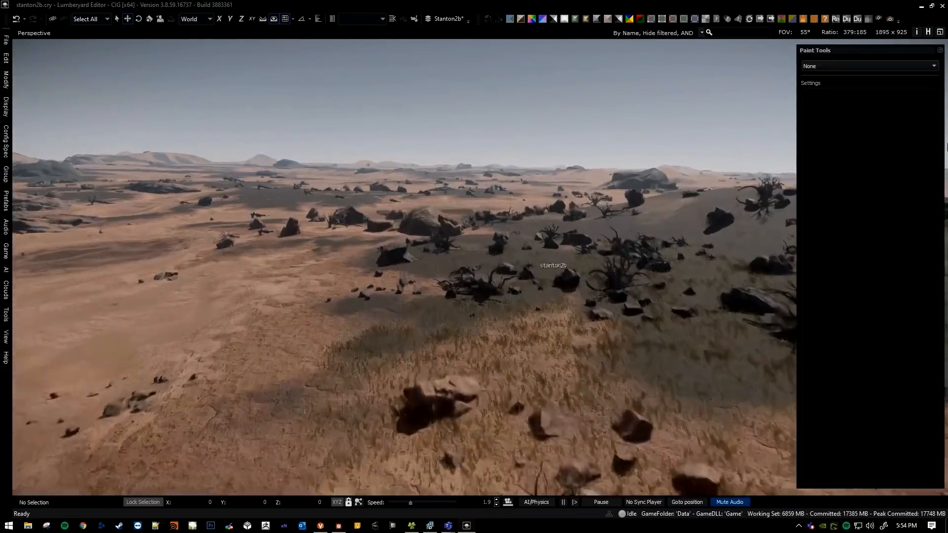
right_click_drag(613, 165, 612, 217)
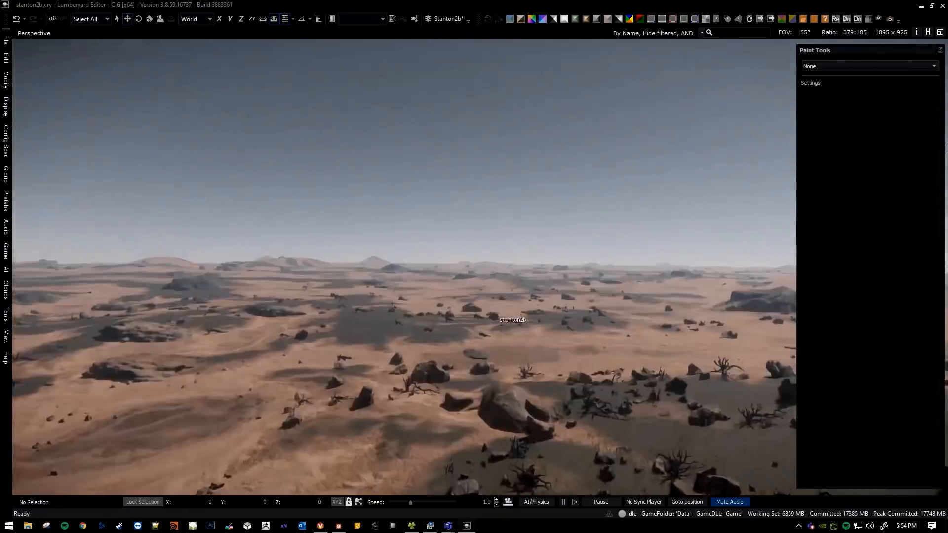
Return to orbit and turn the view toward the planet's snowy pole and green regions.
key("s")
scroll(947, 148, "up", 10)
right_click_drag(947, 147, 947, 147)
scroll(520, 217, "up", 1)
right_click_drag(568, 212, 429, 231)
key("s")
scroll(544, 253, "up", 8)
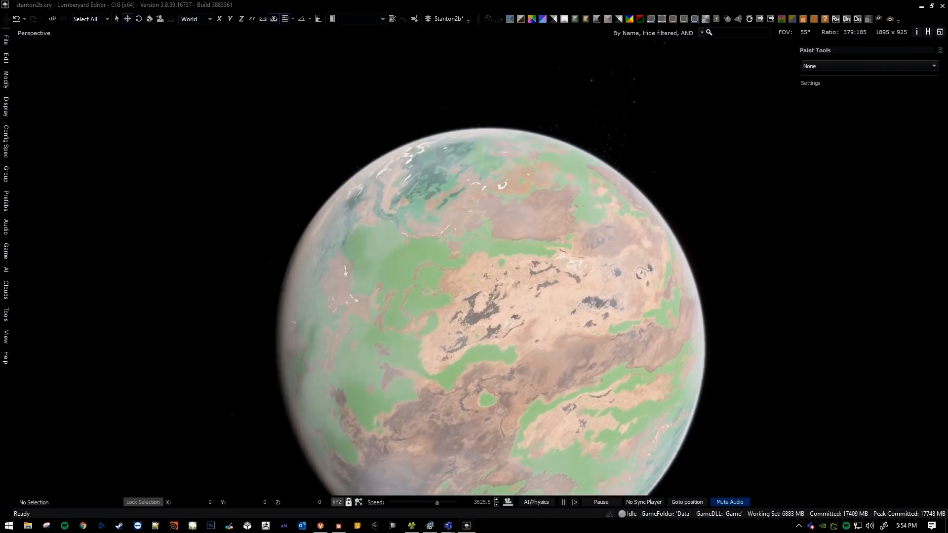
key("w")
right_click_drag(525, 298, 536, 364)
key("d")
key("s")
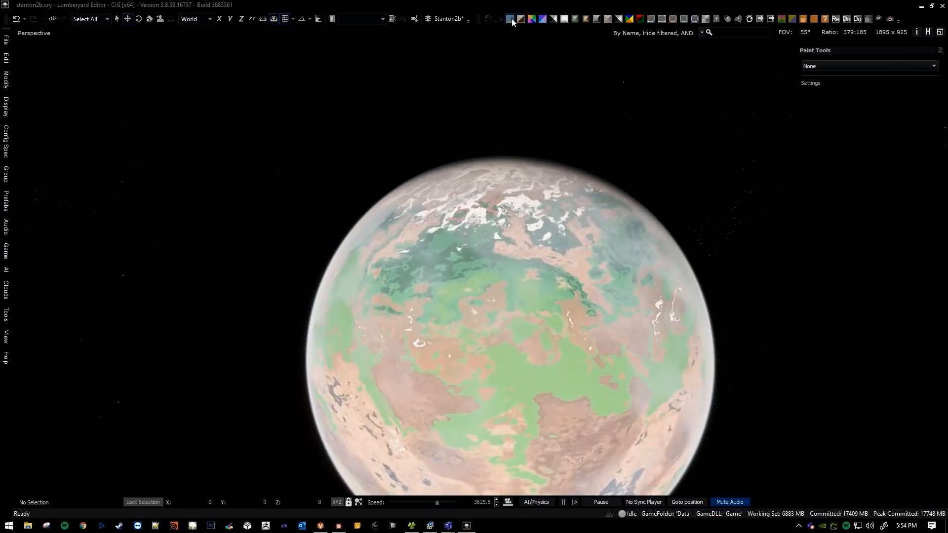
Display the planet's albedo and circle its snowy polar region from orbit.
left_click(512, 20)
key("w")
right_click_drag(486, 277, 435, 356)
key("d")
key("d")
key("e")
key("a")
scroll(306, 341, "up", 2)
key("w")
key("a")
right_click_drag(561, 226, 642, 228)
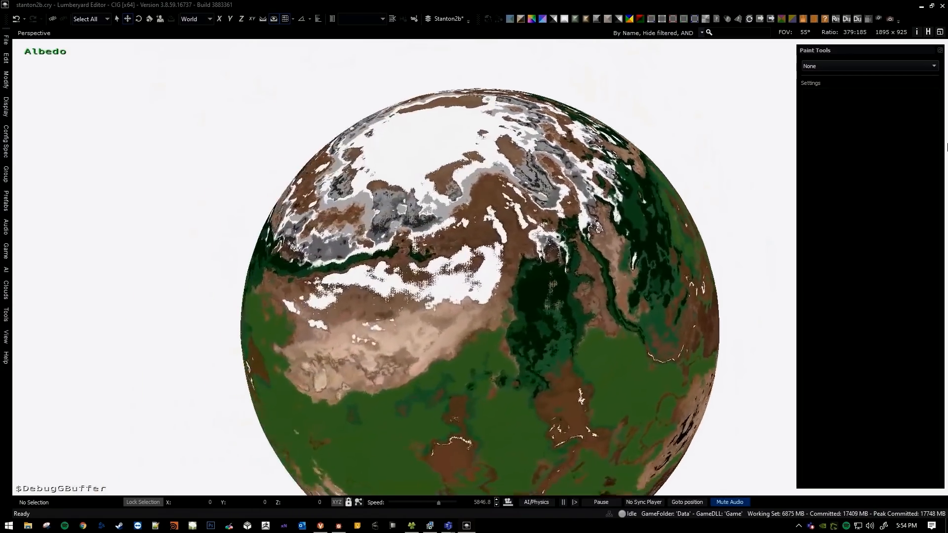
Orbit the planet in the albedo view to examine the dark green, desert and brown regions.
right_click_drag(494, 246, 633, 259)
key("q")
key("a")
key("a")
key("a")
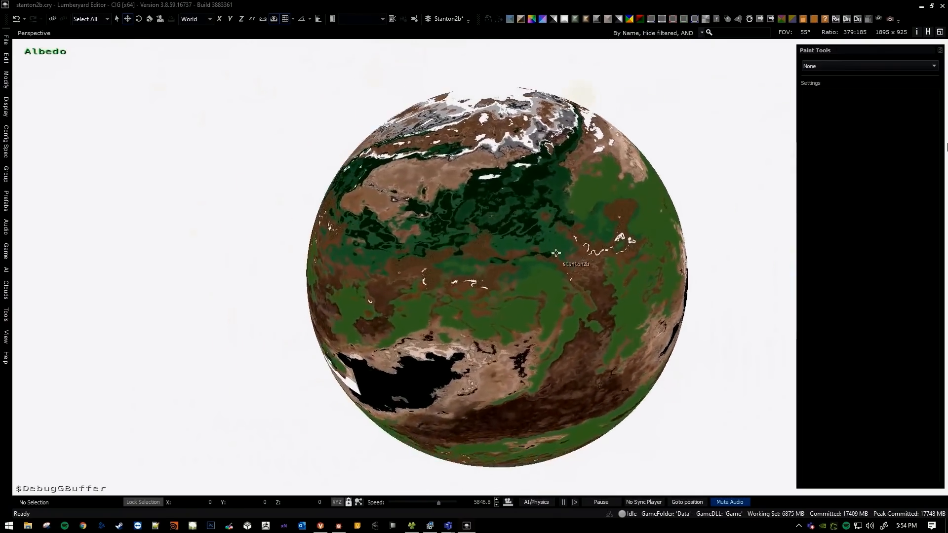
key("w")
mouse_move(533, 241)
right_mouse_down()
mouse_move(573, 280)
mouse_move(614, 274)
right_mouse_up()
key("s")
key("w")
key("a")
Activate the Deluxe brush, raise its radius to 10, and inspect the highlighted climate ranges across the planet.
left_click(844, 66)
left_click(826, 75)
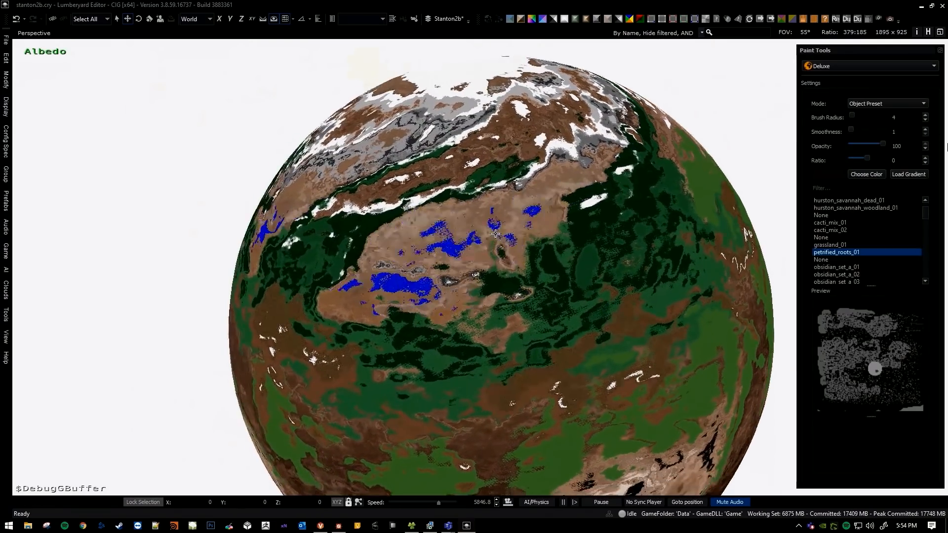
key("s")
key("a")
key("w")
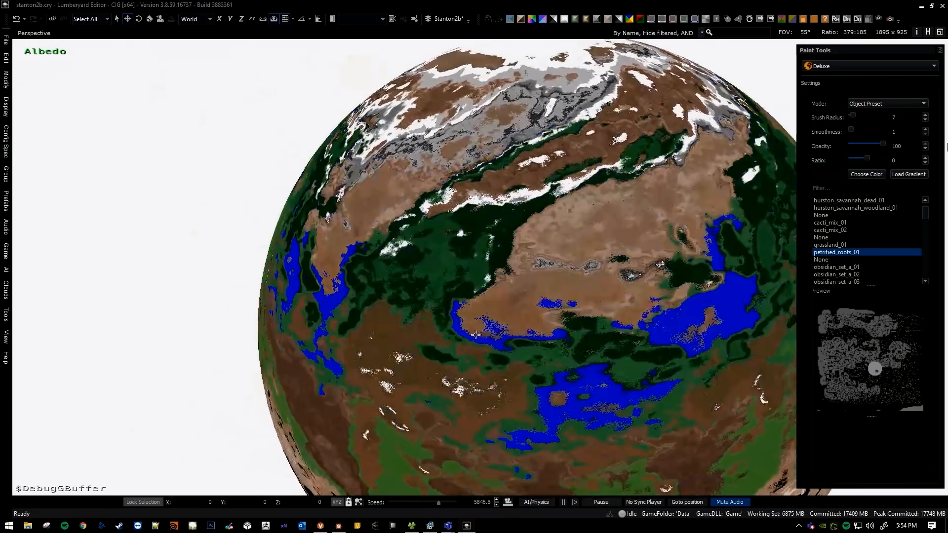
middle_click_drag(518, 311, 583, 338)
key("w")
key("s")
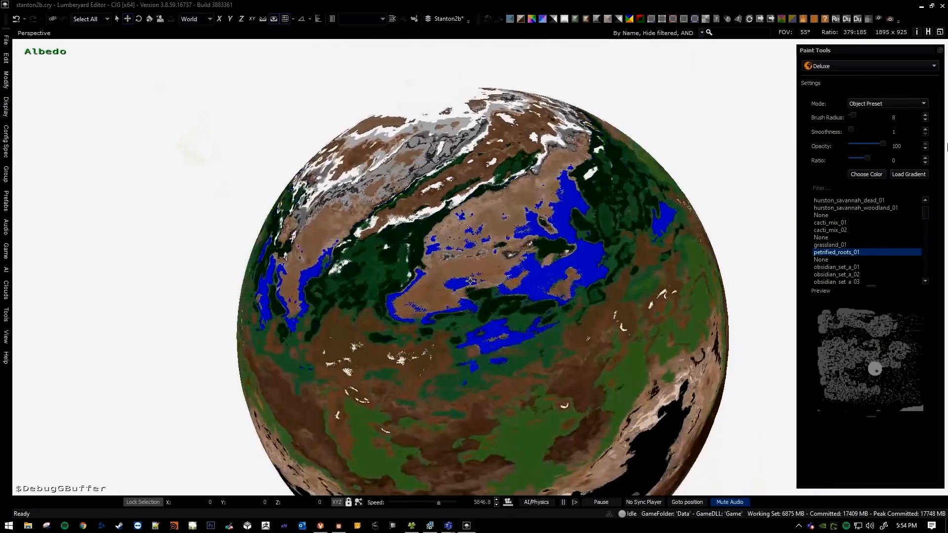
key("a")
right_click_drag(436, 287, 478, 294)
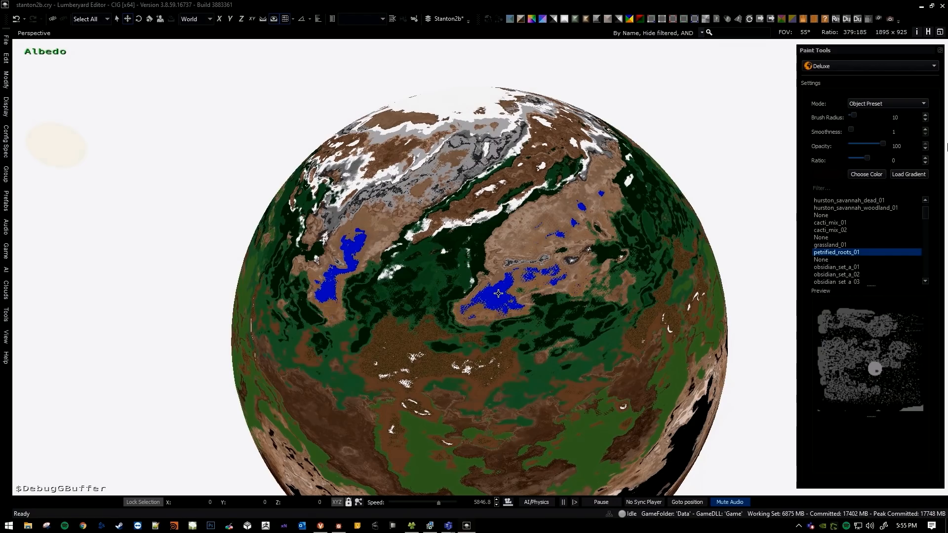
Compare the climate ranges of the tan desert and its dark green borders, and close the Deluxe brush.
scroll(500, 294, "up", 4)
scroll(509, 297, "down", 2)
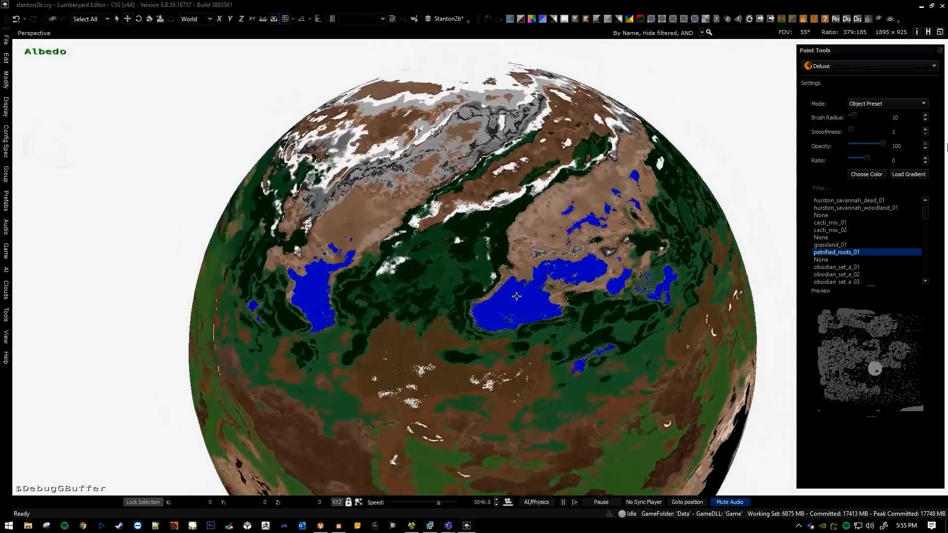
scroll(517, 296, "up", 2)
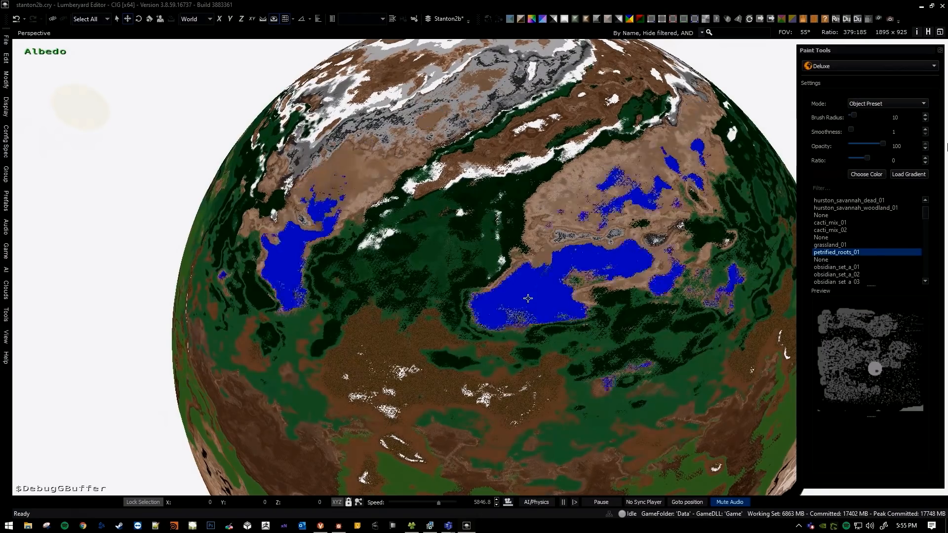
key("w")
right_click_drag(529, 297, 552, 281)
key("s")
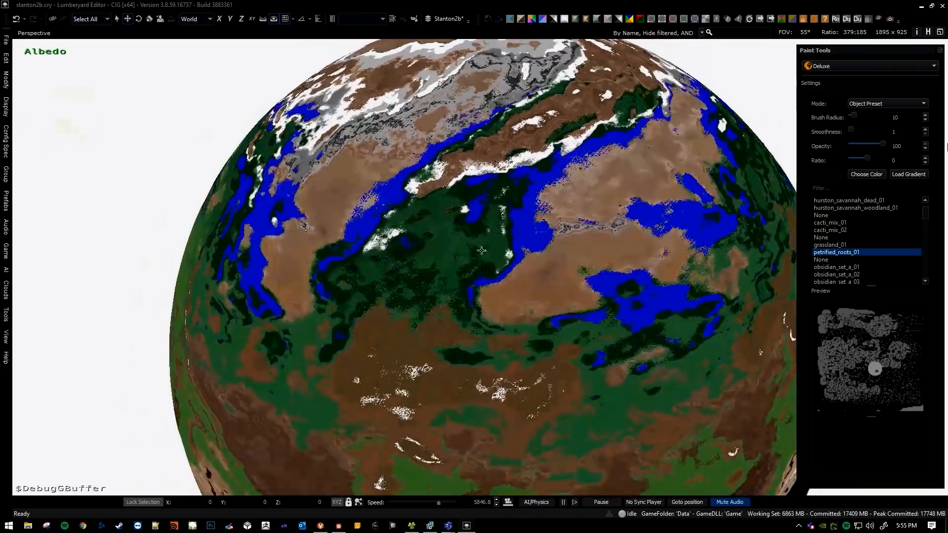
key("Escape")
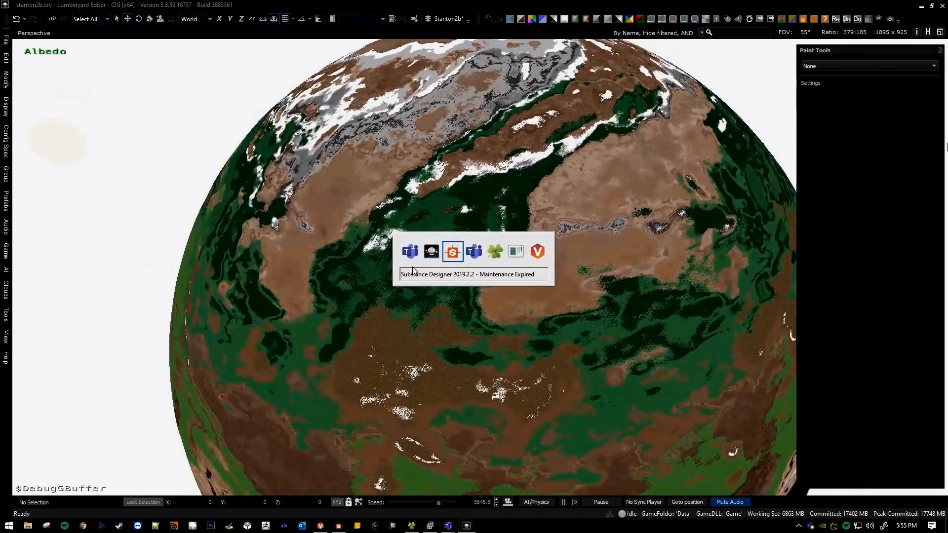
Switch to Substance Designer and examine the Blend node's climate map closely in the 2D view.
key("alt+Tab")
scroll(385, 284, "up", 5)
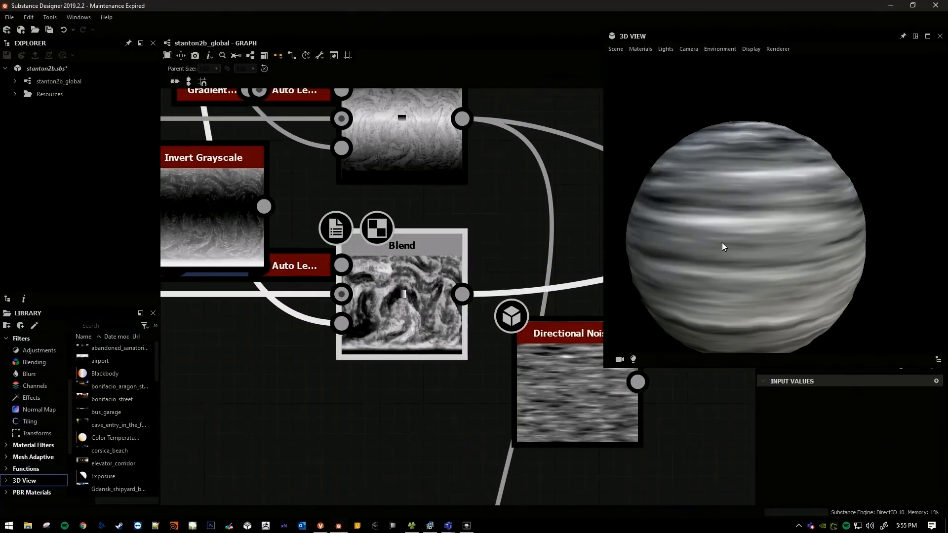
left_click_drag(947, 148, 617, 82)
scroll(649, 191, "down", 2)
middle_click_drag(649, 191, 615, 232)
scroll(608, 277, "down", 1)
scroll(586, 257, "up", 4)
scroll(657, 245, "down", 1)
middle_click_drag(717, 271, 675, 233)
scroll(673, 237, "down", 1)
middle_click_drag(664, 271, 716, 220)
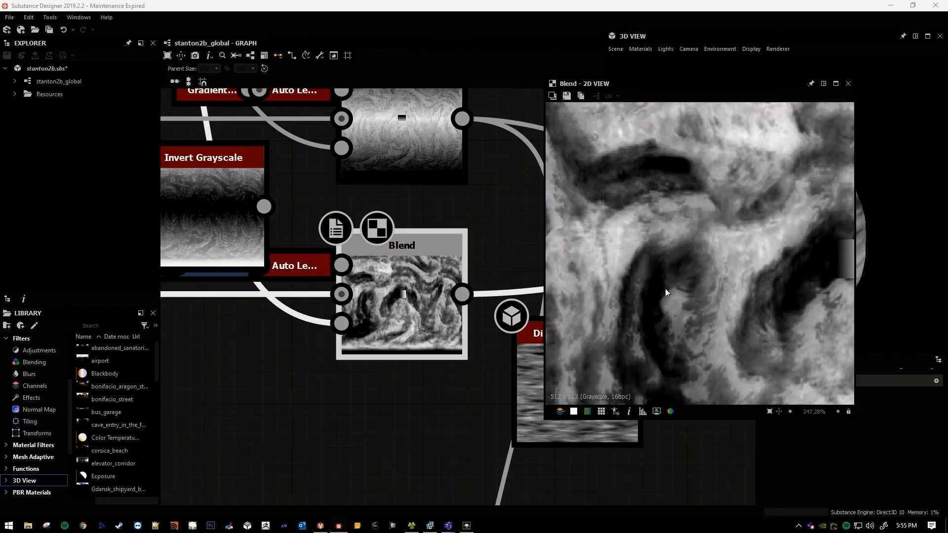
scroll(657, 280, "up", 3)
middle_click_drag(656, 278, 657, 332)
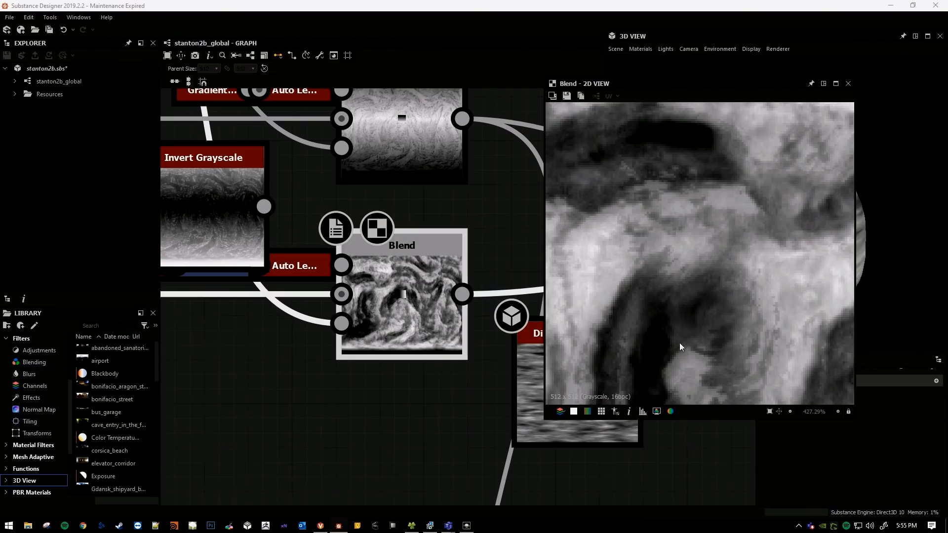
View the two climate Blend nodes and their outgoing connections in the stanton2b_global graph.
scroll(423, 300, "down", 1)
middle_click_drag(423, 301, 365, 301)
scroll(429, 297, "down", 1)
mouse_move(409, 231)
middle_mouse_down()
mouse_move(390, 241)
mouse_move(404, 237)
middle_mouse_up()
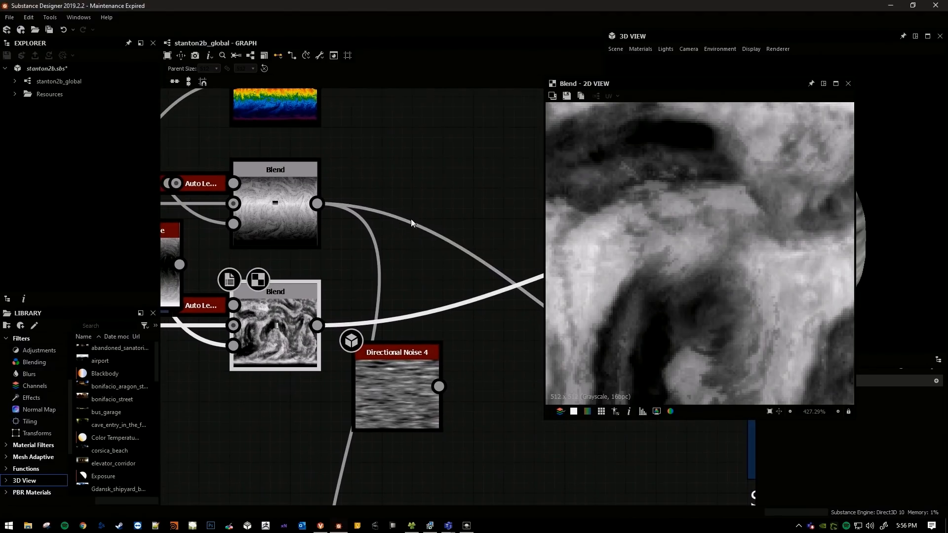
Switch back to the Lumberyard Editor and inspect the green region's climate ranges with the Deluxe brush.
key("alt+Tab")
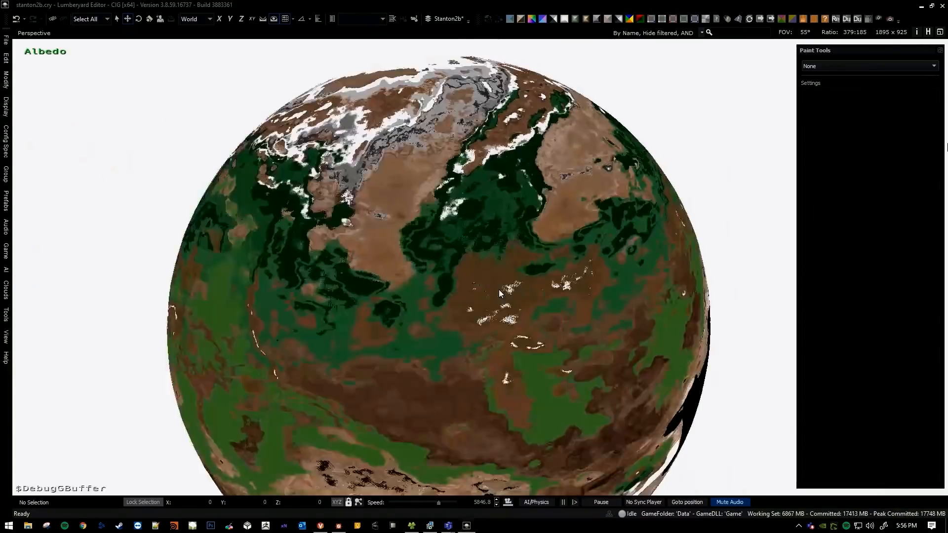
key("a")
scroll(451, 309, "down", 5)
right_click_drag(499, 294, 774, 130)
key("a")
left_click(838, 66)
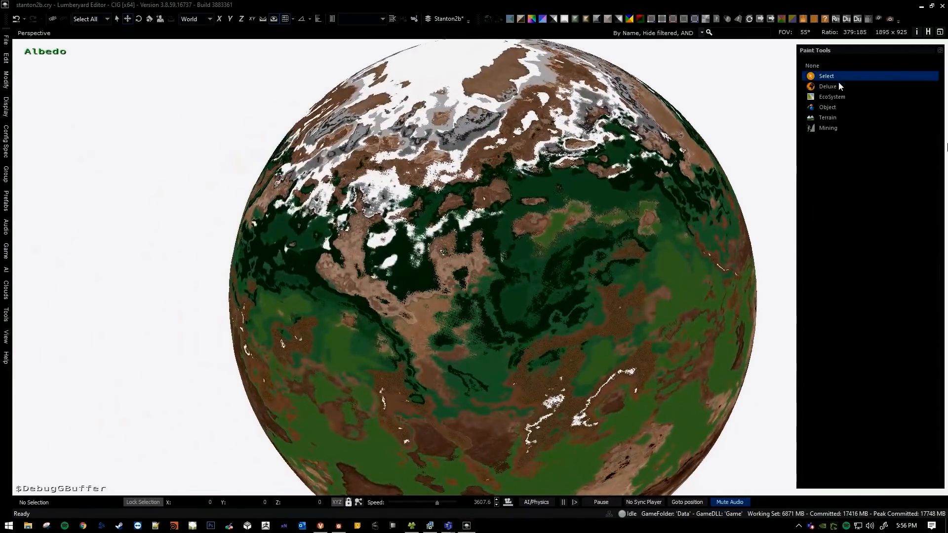
left_click(839, 82)
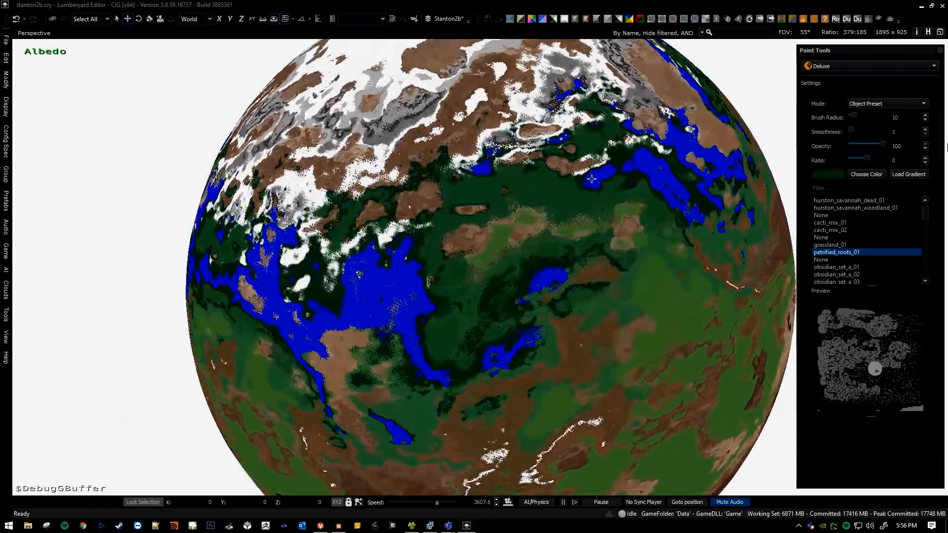
key("bracketleft")
mouse_move(581, 218)
right_mouse_down()
mouse_move(469, 118)
mouse_move(435, 114)
mouse_move(494, 163)
mouse_move(549, 173)
mouse_move(563, 193)
right_mouse_up()
key("d")
key("a")
key("s")
key("Escape")
Switch to Substance Designer and move the Directional Noise 4 node to a spot beneath the climate Blend nodes.
key("alt+Tab")
scroll(457, 238, "up", 4)
middle_click_drag(456, 239, 494, 227)
scroll(405, 297, "down", 3)
middle_click_drag(405, 296, 284, 274)
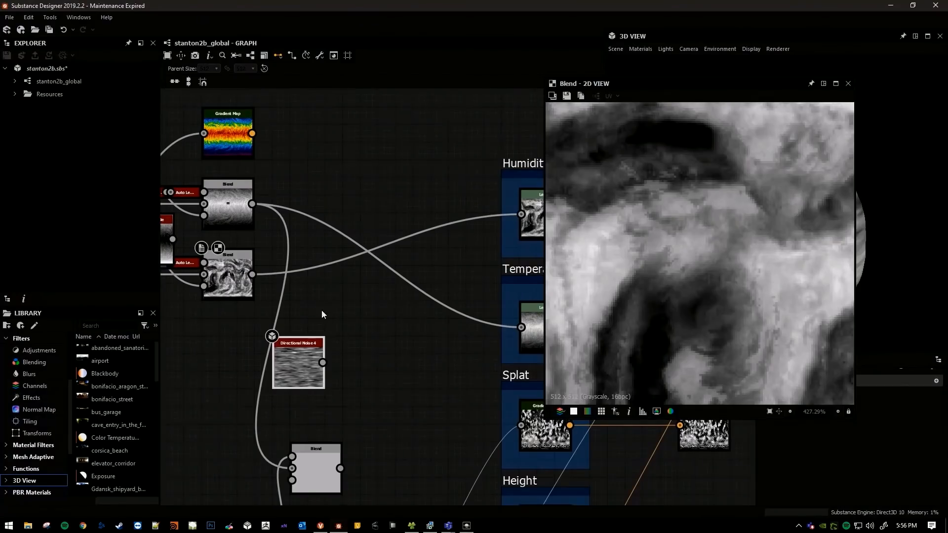
middle_click_drag(322, 311, 373, 314)
left_click_drag(337, 360, 231, 360)
middle_click_drag(357, 339, 389, 395)
Add a Text node beside the Gradient Map node in the stanton2b_global graph.
left_click(407, 227)
key("space")
type("text")
key("Return")
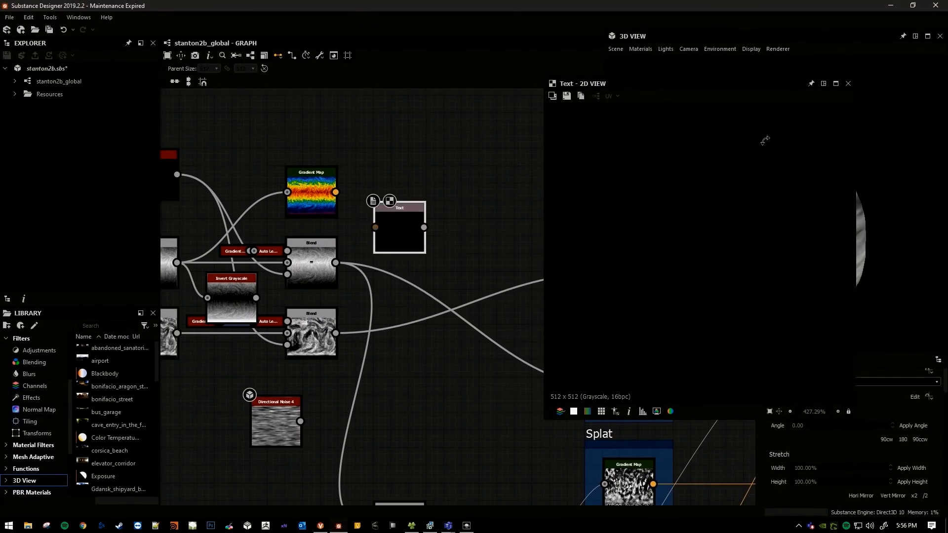
Set the Text node's text to two first names joined by an ampersand on two lines.
left_click_drag(753, 88, 491, 69)
left_click_drag(884, 40, 947, 84)
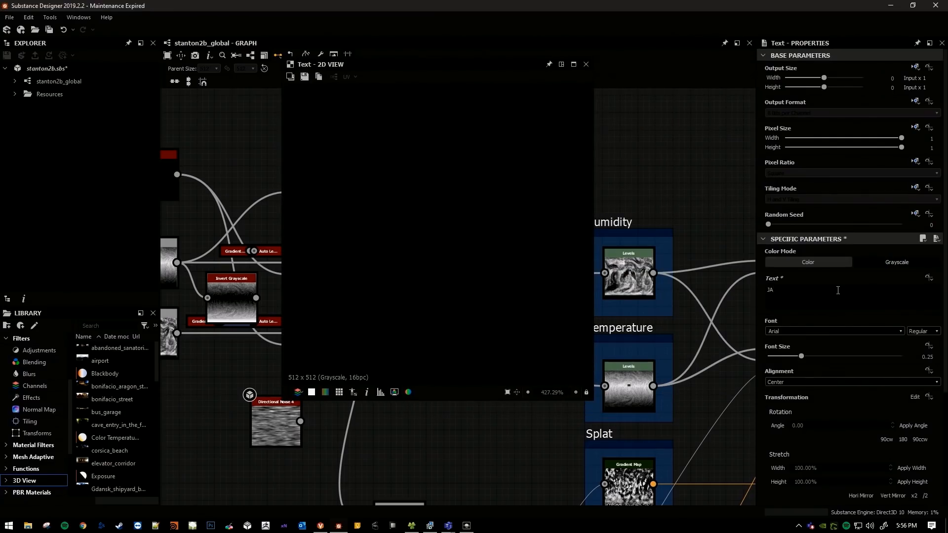
key("f")
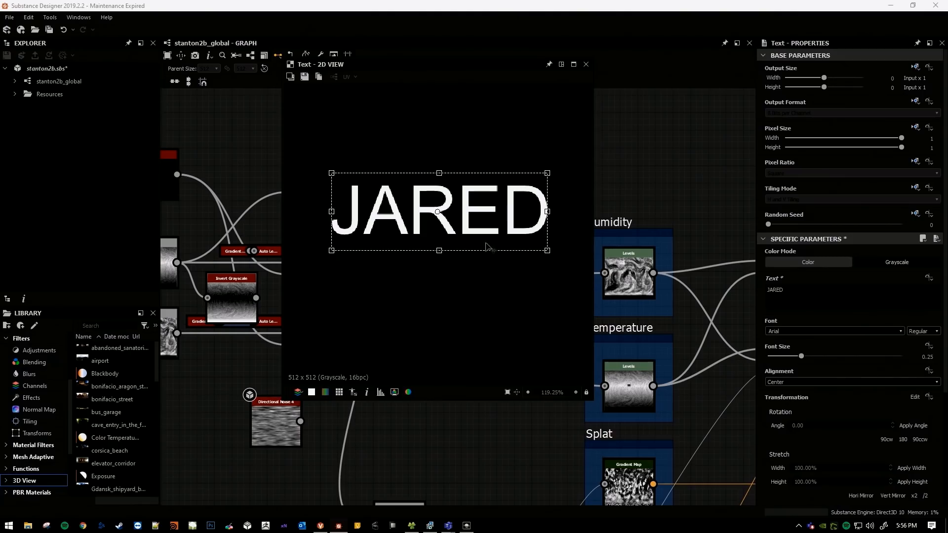
left_click_drag(519, 69, 837, 67)
scroll(461, 204, "up", 5)
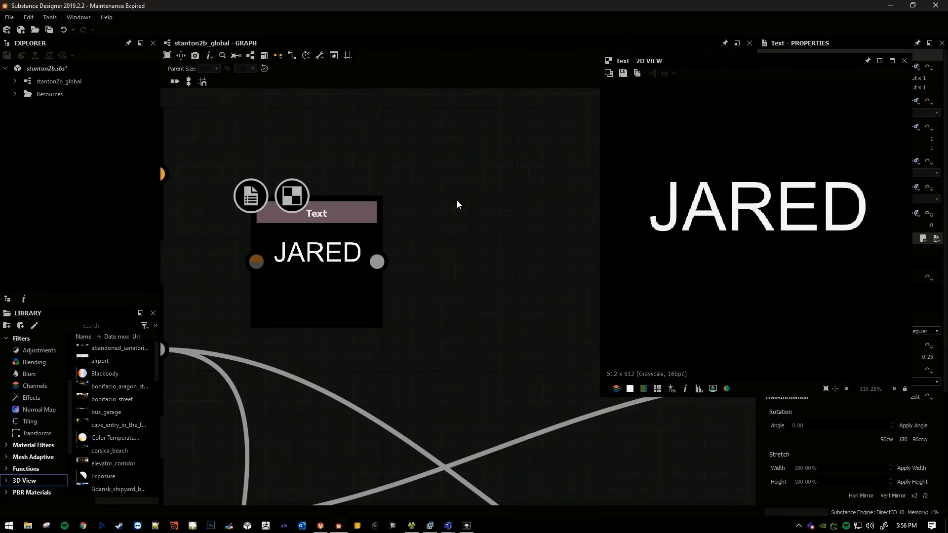
key("space")
left_click(277, 254)
left_click_drag(771, 61, 614, 76)
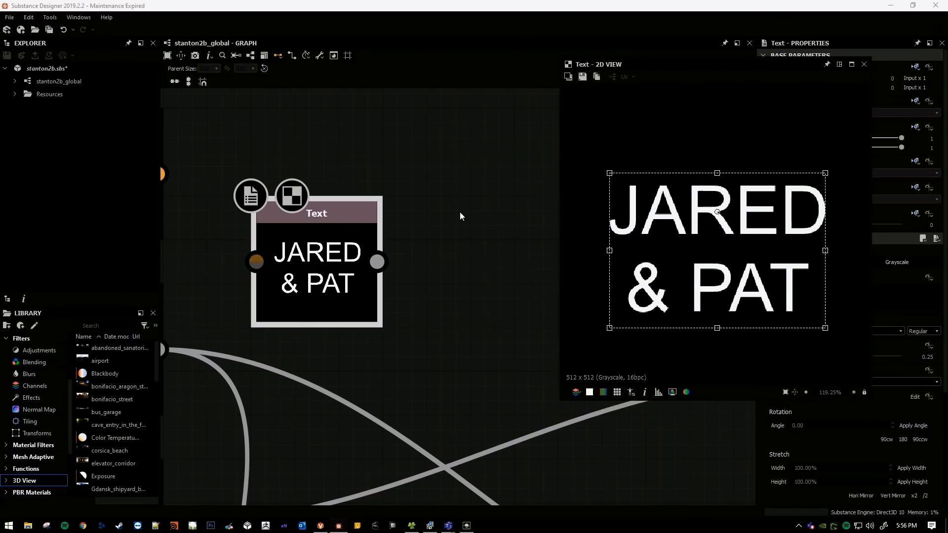
Add a Bevel node fed by the Text node.
key("space")
type("bev")
left_click(508, 223)
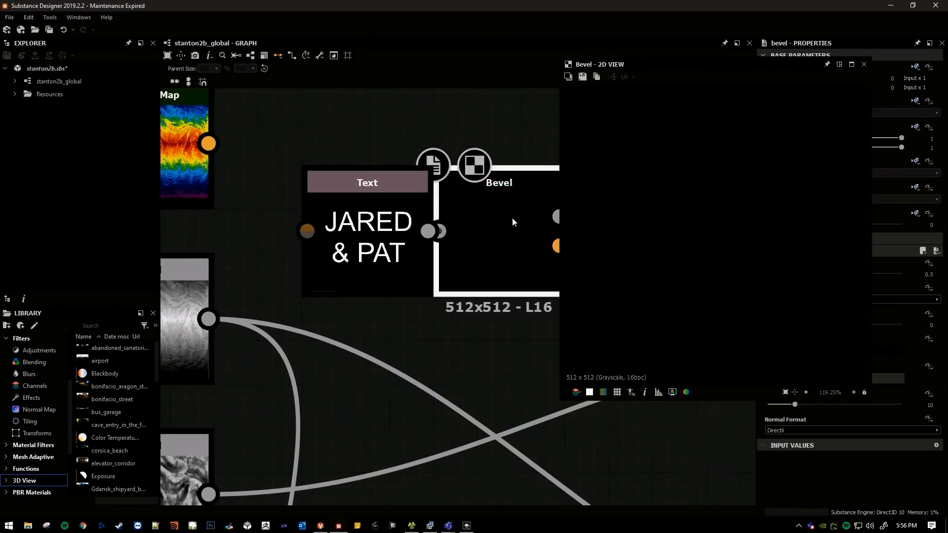
scroll(398, 242, "down", 1)
left_click_drag(410, 244, 443, 238)
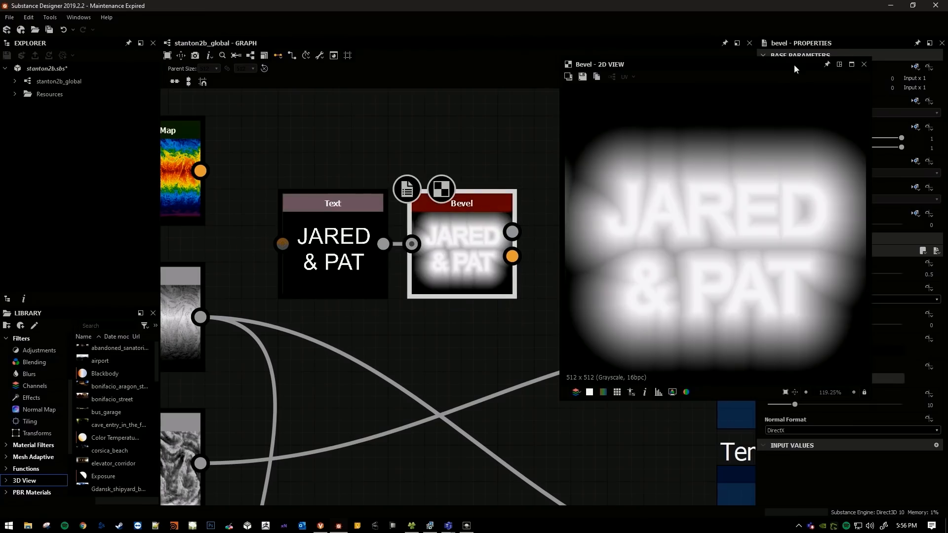
Reduce the Bevel node's distance to tighten the soft halo around the letters.
left_click_drag(803, 65, 701, 61)
left_click_drag(637, 58, 559, 44)
left_click_drag(868, 274, 844, 275)
scroll(467, 310, "down", 3)
scroll(313, 266, "down", 3)
Connect the Bevel node's grayscale output to the Temperature Levels node and show that node in the 2D view.
left_click_drag(591, 42, 827, 25)
middle_click_drag(443, 265, 428, 194)
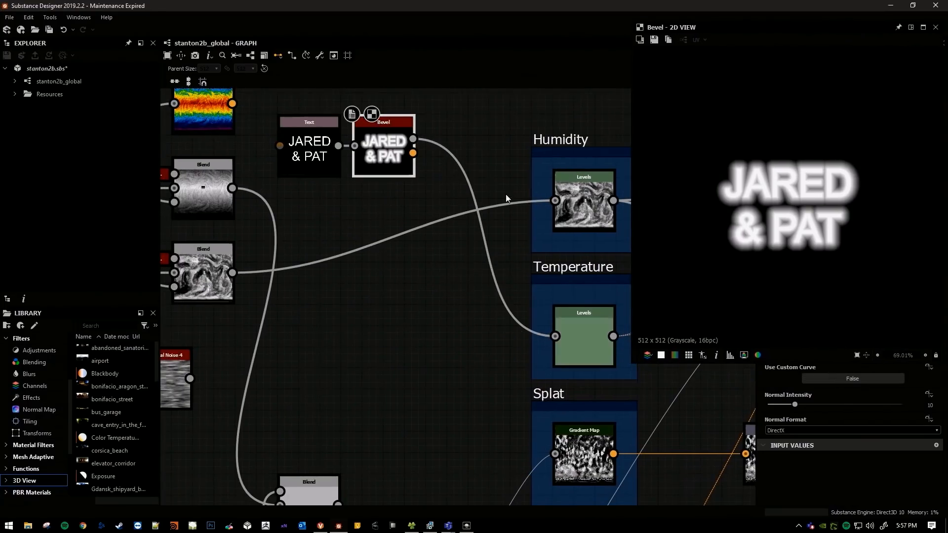
middle_click_drag(507, 198, 463, 226)
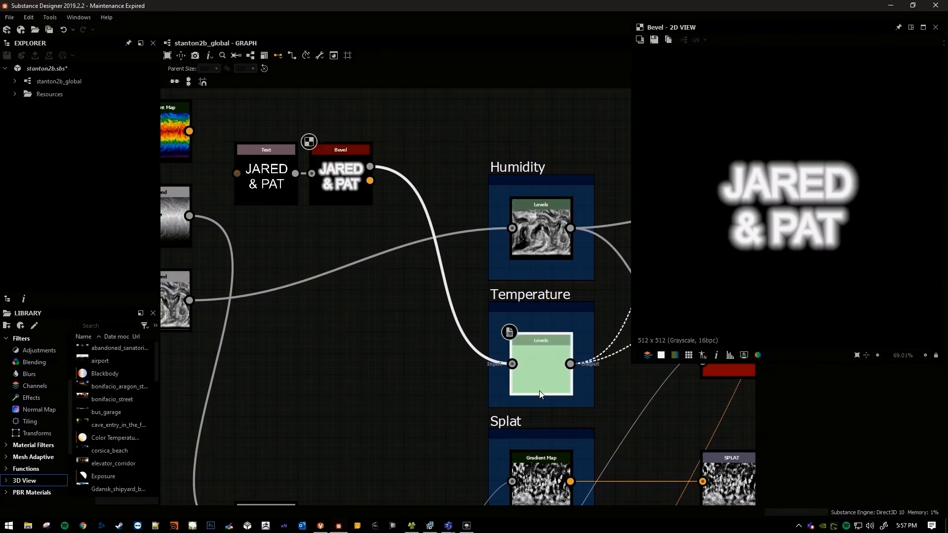
left_click_drag(540, 394, 540, 395)
middle_click_drag(357, 364, 328, 346)
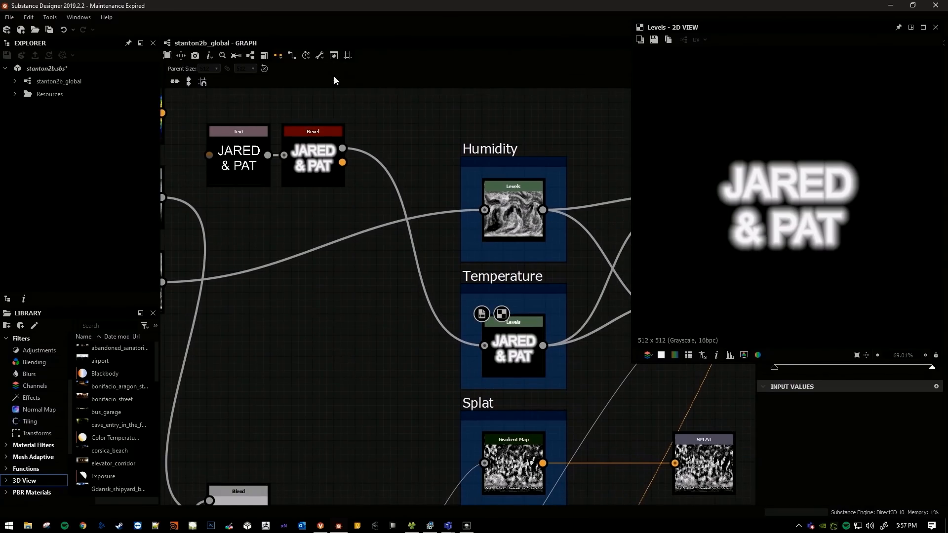
Export the clim output as stanton2b_global_clim.tif with the PlanetClimateMap preset and switch to the Lumberyard Editor.
left_click(334, 55)
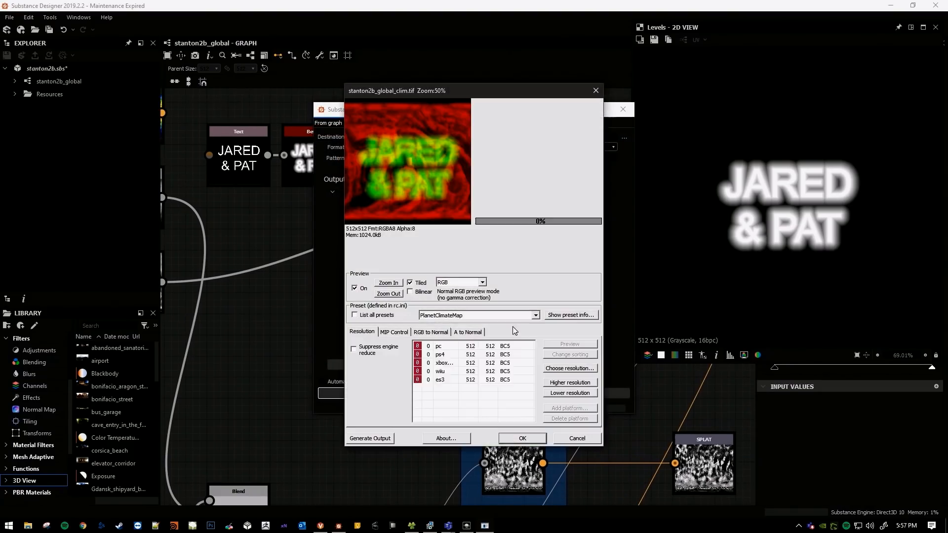
left_click(523, 439)
key("alt+Tab")
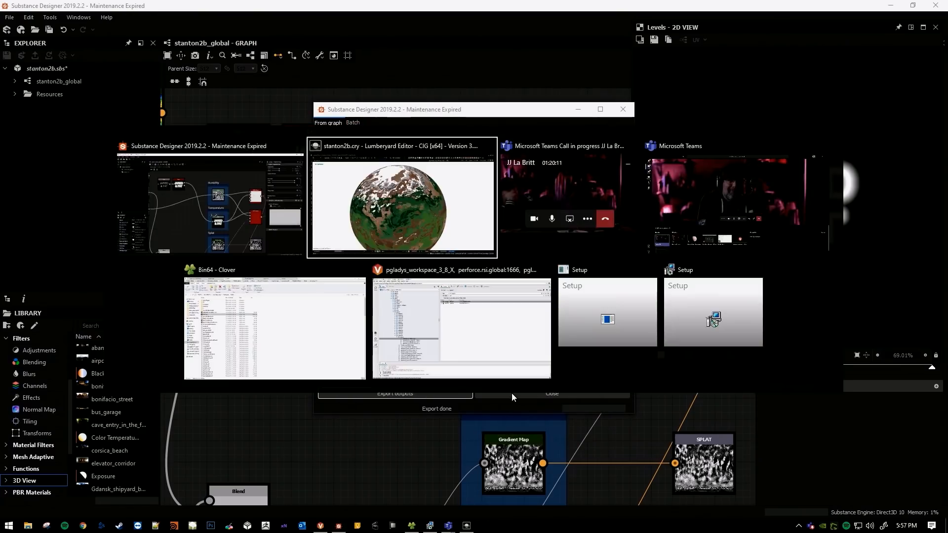
key("alt+Tab")
Fly around the planet and examine how the lettered temperature map shapes the albedo colours.
middle_click_drag(504, 289, 947, 147, "alt")
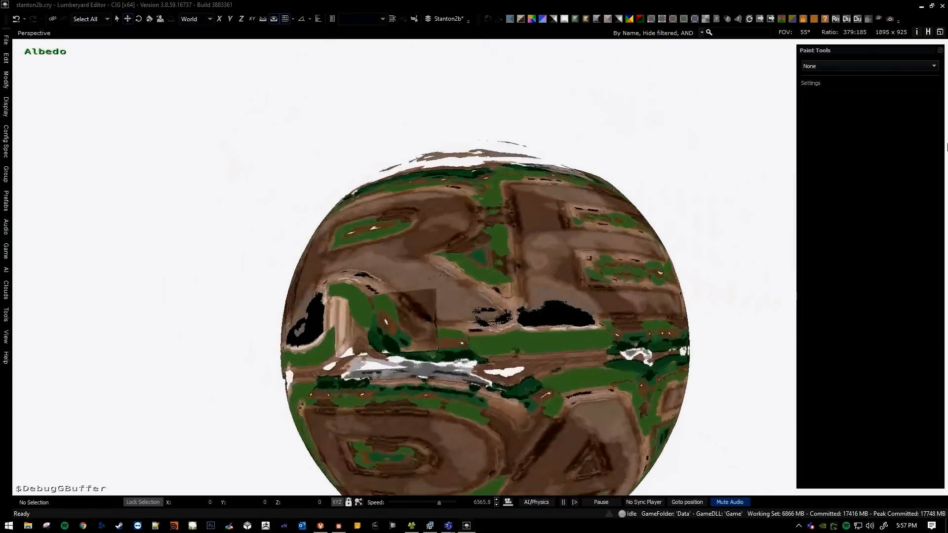
key("a")
scroll(947, 148, "up", 3)
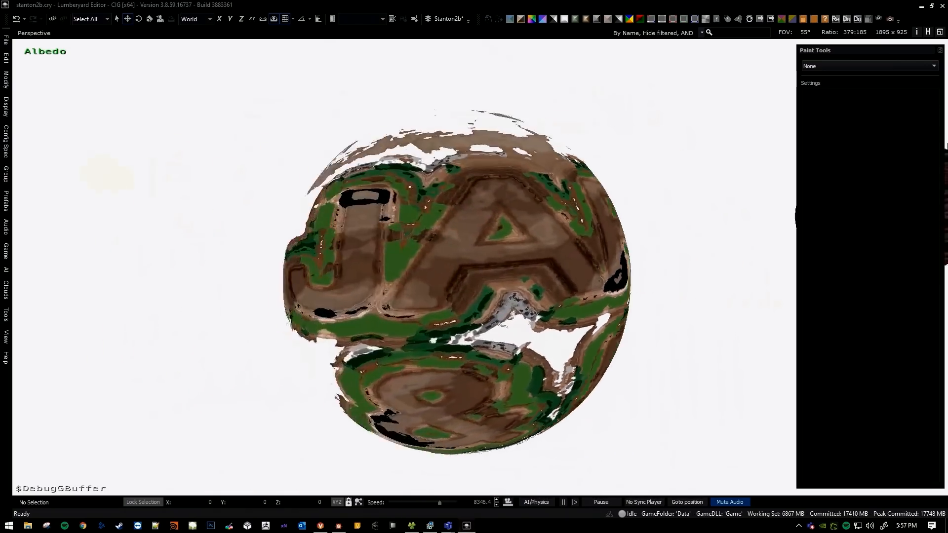
key("d")
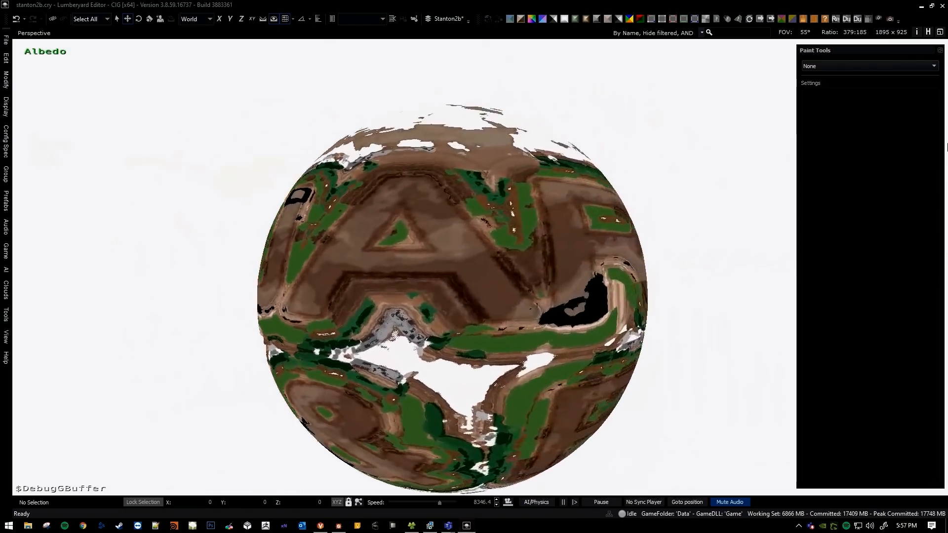
key("d")
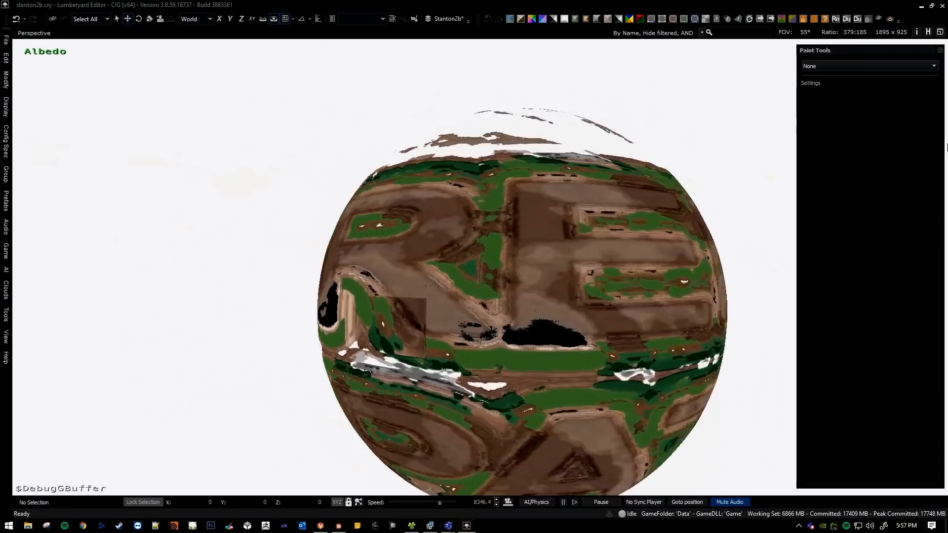
key("w")
key("d")
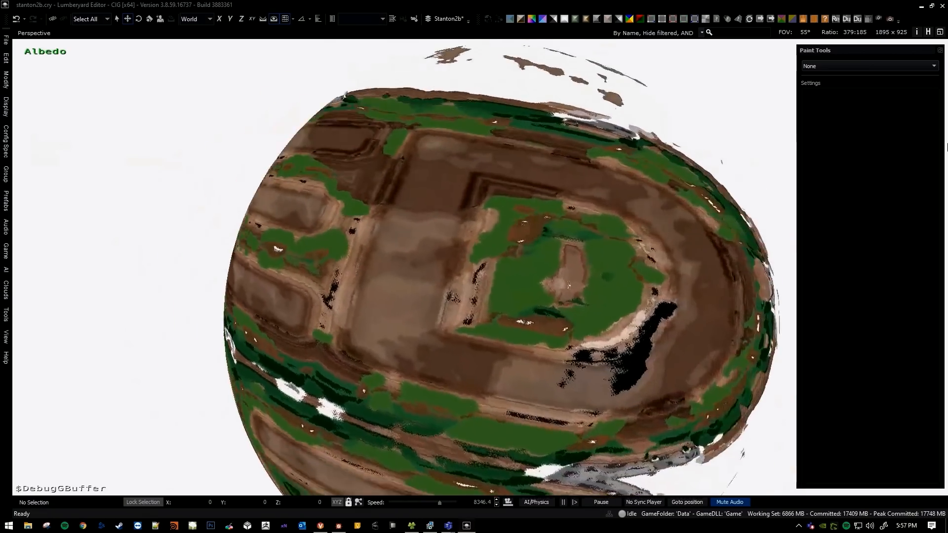
key("a")
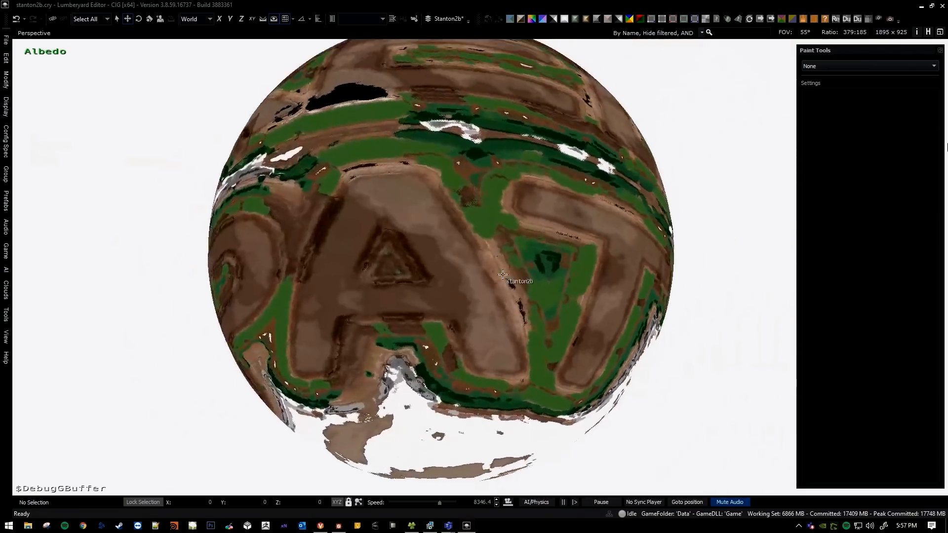
key("a")
right_click_drag(506, 277, 496, 310)
key("e")
Return to Substance Designer and insert an Invert Grayscale node between the Bevel and Temperature Levels nodes.
key("alt+Tab")
left_click(528, 394)
middle_click_drag(287, 301, 366, 319)
scroll(338, 258, "up", 1)
middle_click_drag(337, 258, 382, 312)
left_click(528, 231)
key("space")
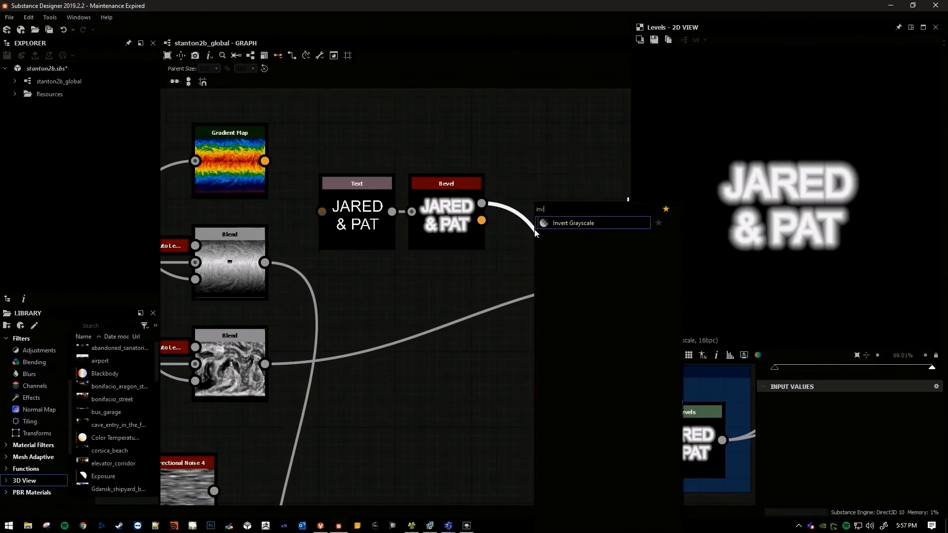
type("inv")
key("Return")
scroll(489, 292, "down", 1)
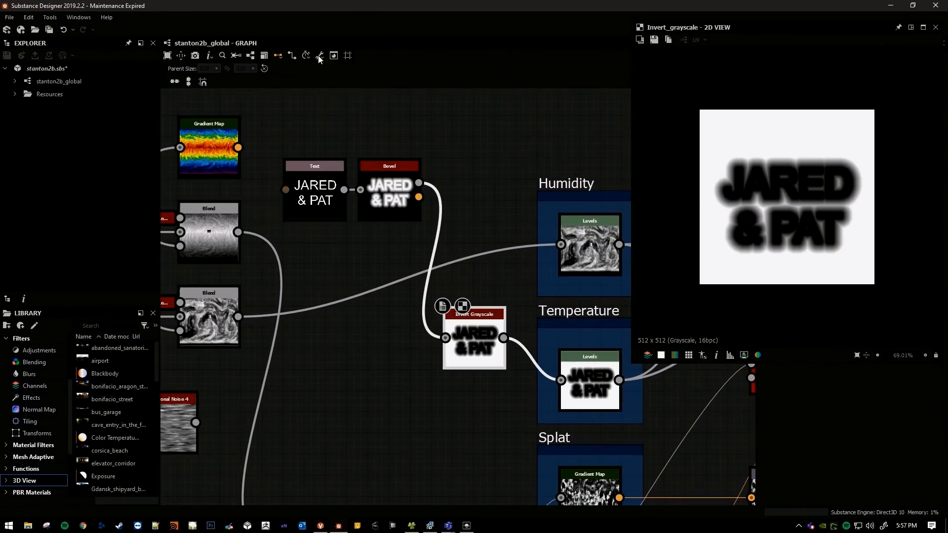
Re-export the clim output as a TIFF with the inverted temperature and switch to the Lumberyard Editor.
left_click(341, 80)
left_click(446, 393)
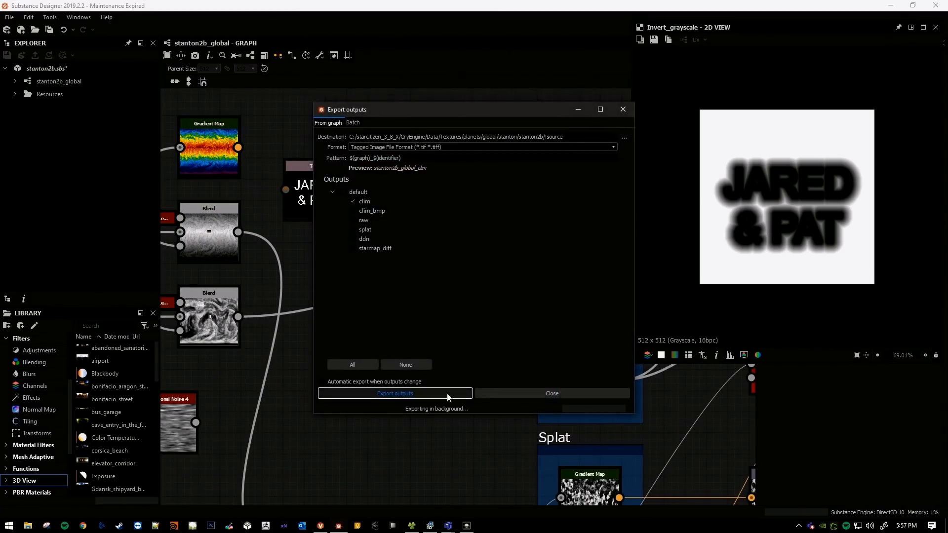
left_click(522, 440)
key("alt+Tab")
Fly around the planet and examine the surface produced by the inverted lettering up to the final letter's edge.
key("a")
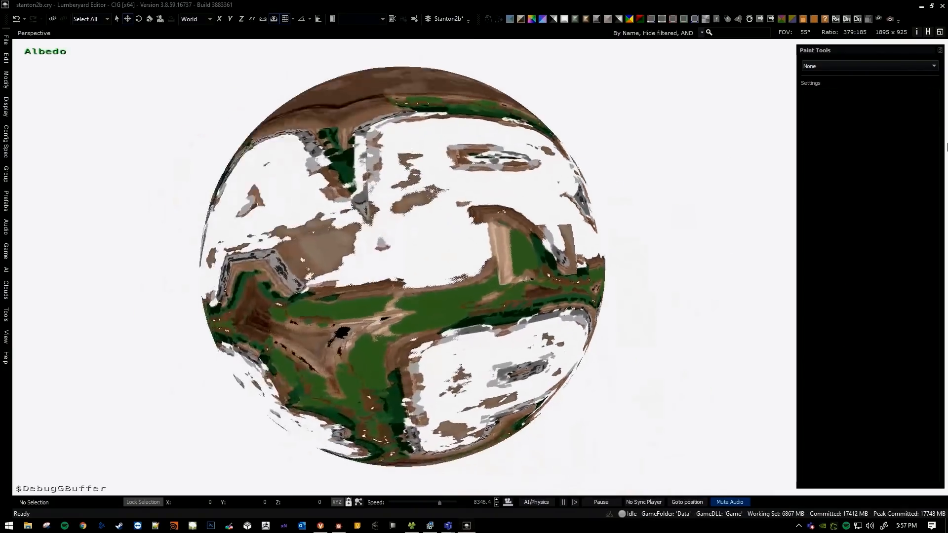
key("d")
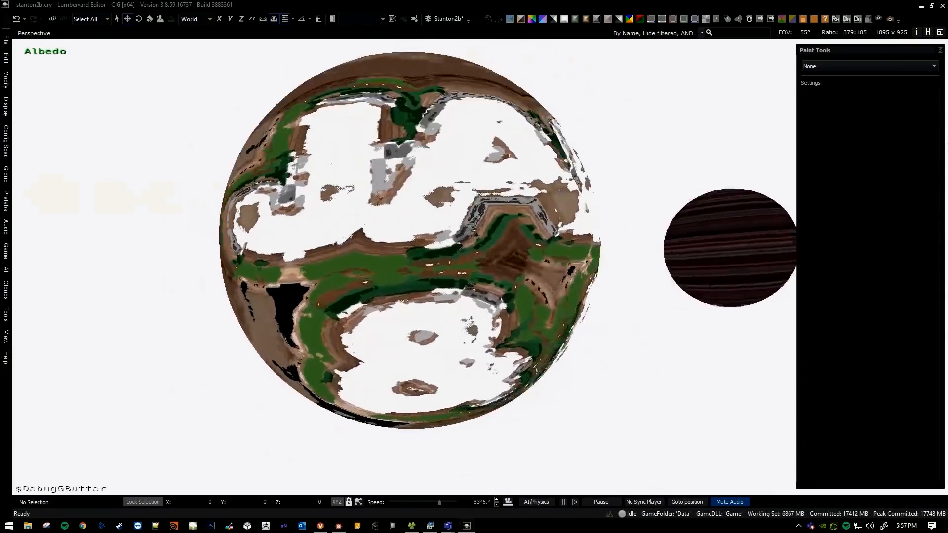
key("d")
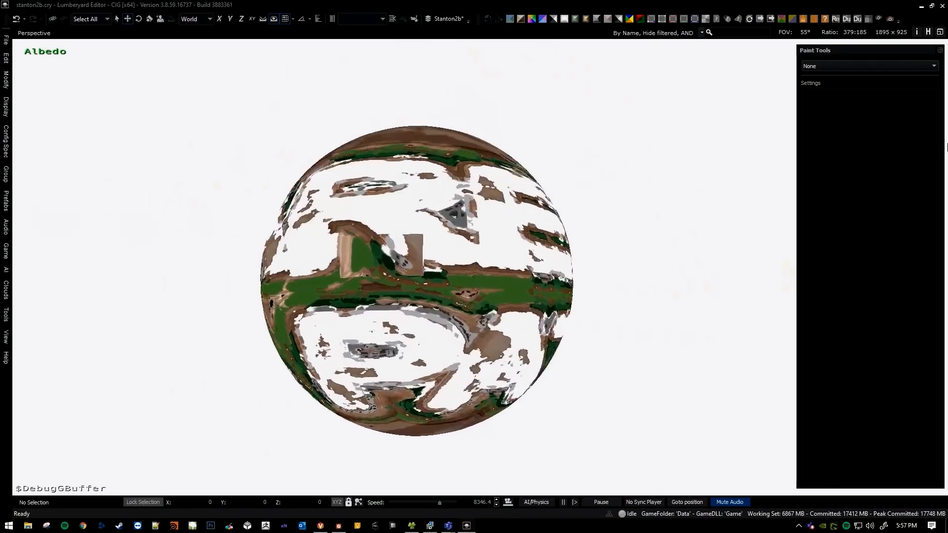
key("d")
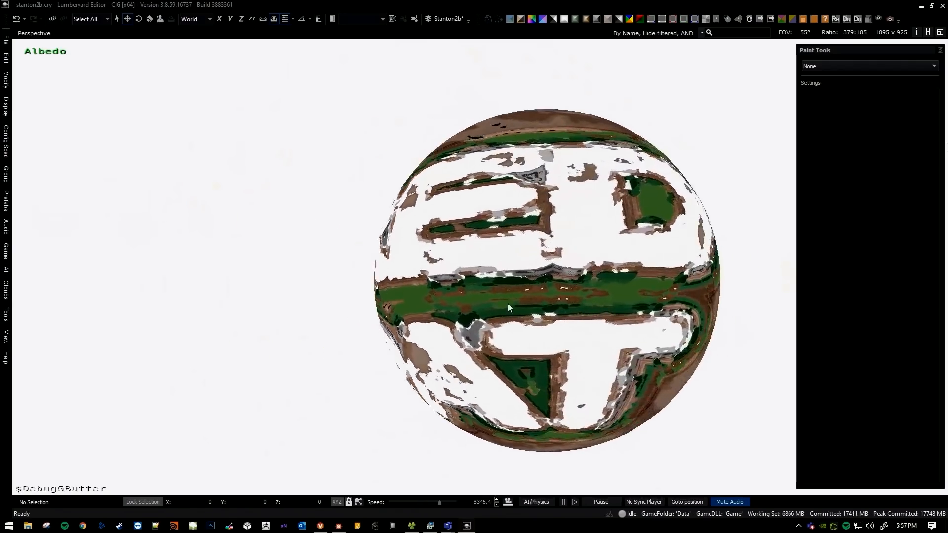
key("w")
key("d")
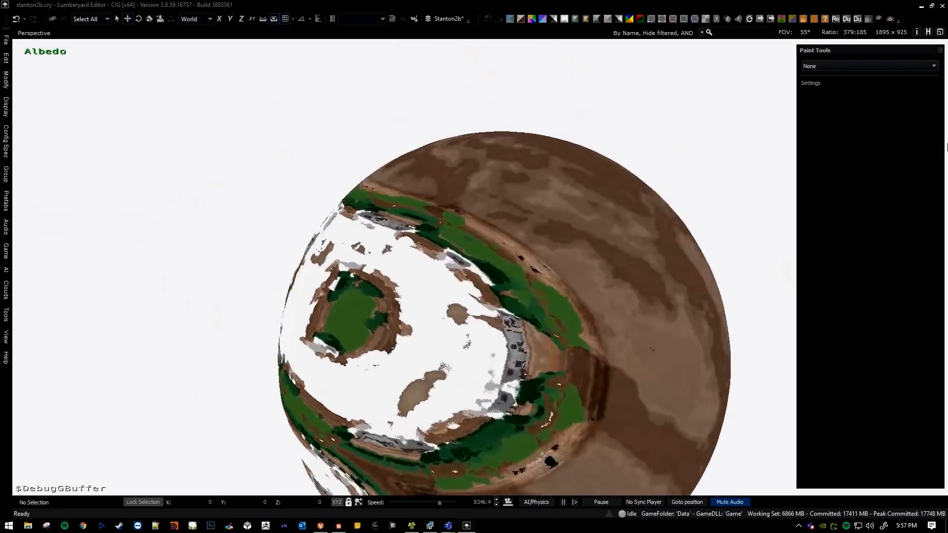
key("w")
key("w")
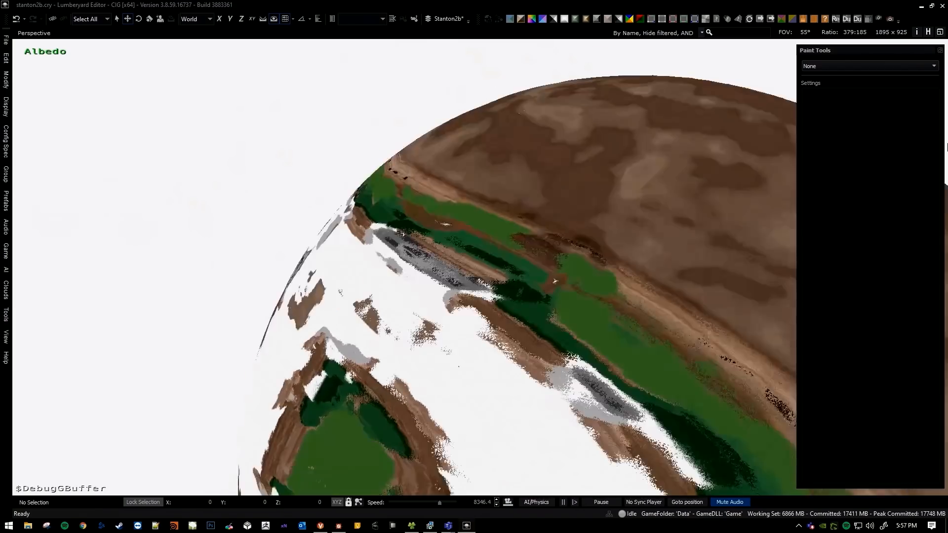
Return to Substance Designer, close the export dialog, and examine the inverted letters' soft edges in the 2D view.
key("alt+Tab")
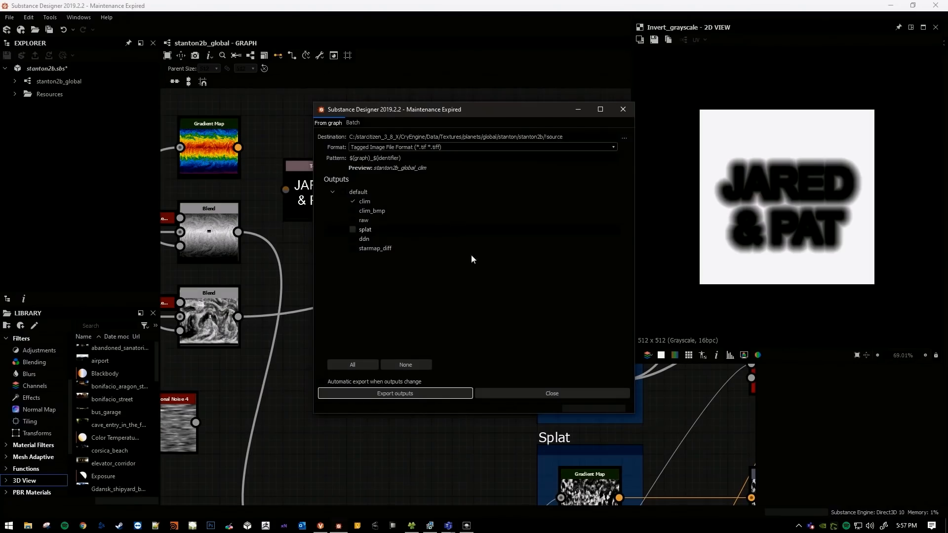
left_click(572, 395)
scroll(773, 158, "up", 8)
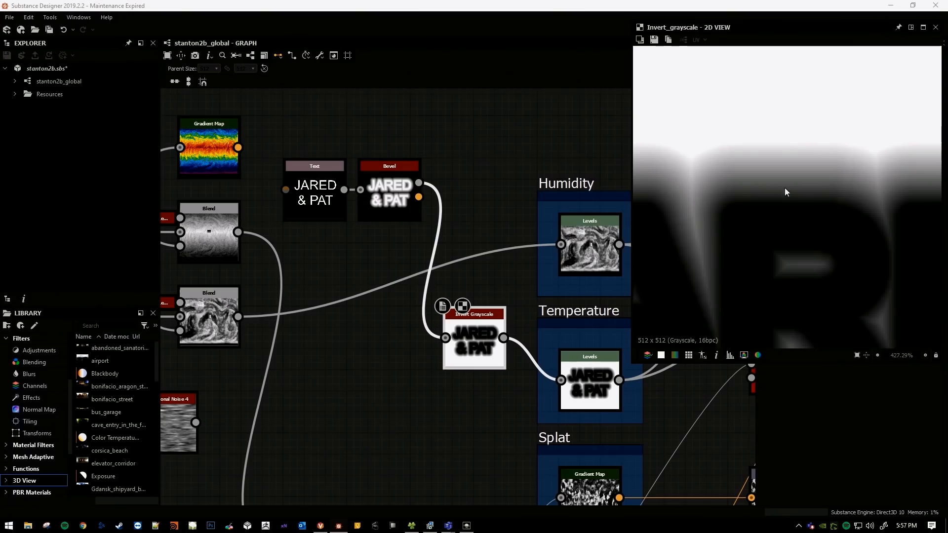
scroll(739, 174, "down", 4)
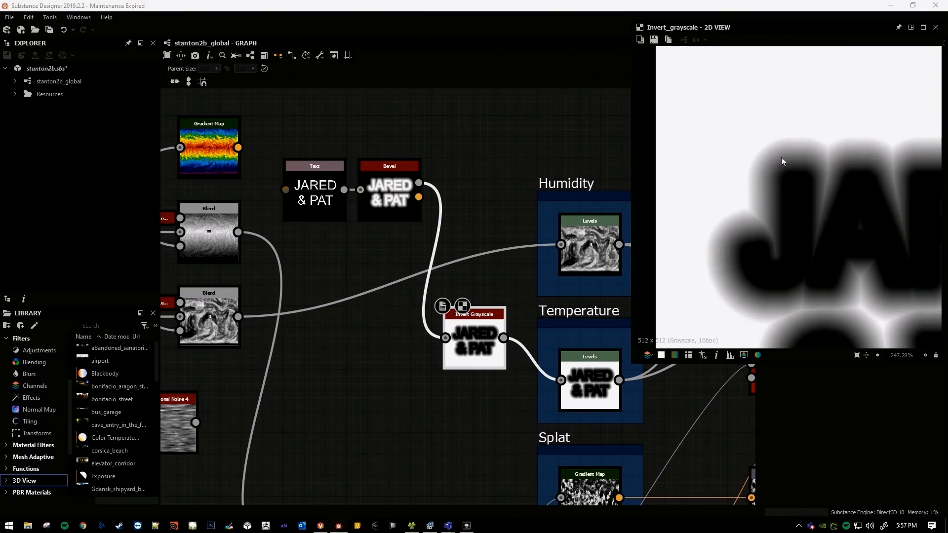
Switch to the Lumberyard Editor, examine the biome transitions around the ampersand's edge up close, and return to Substance Designer.
key("alt+Tab")
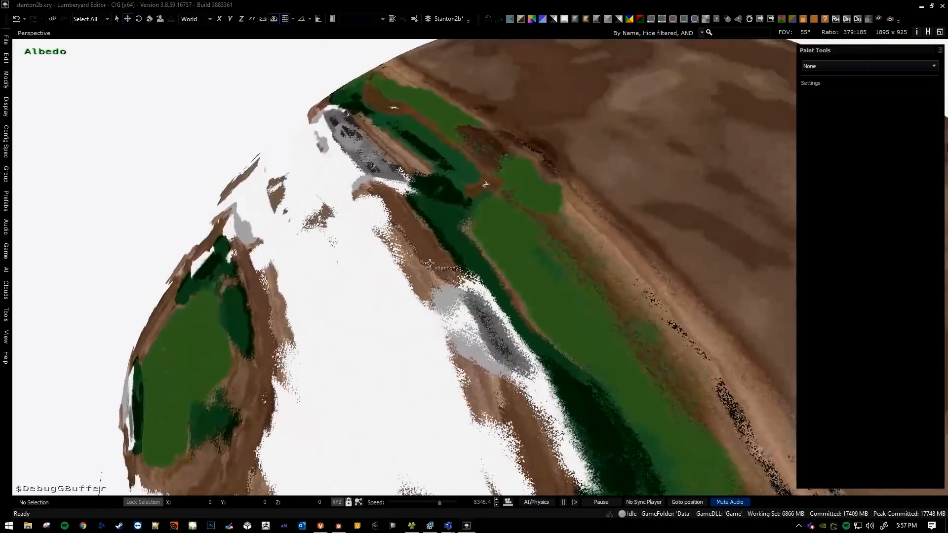
scroll(430, 263, "up", 4)
scroll(475, 257, "down", 5)
middle_click_drag(477, 245, 947, 147)
right_click_drag(947, 147, 947, 147)
key("s")
key("w")
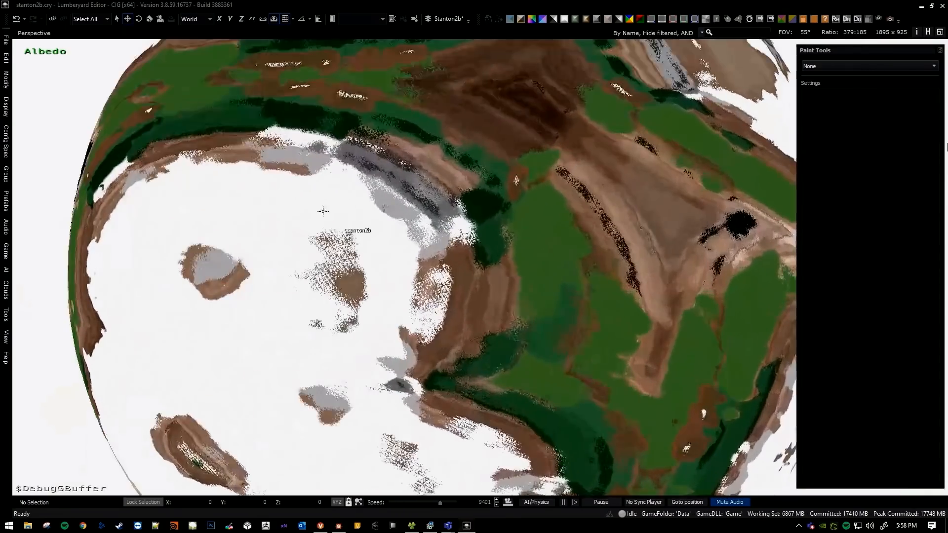
right_click_drag(417, 209, 418, 208)
key("w")
key("s")
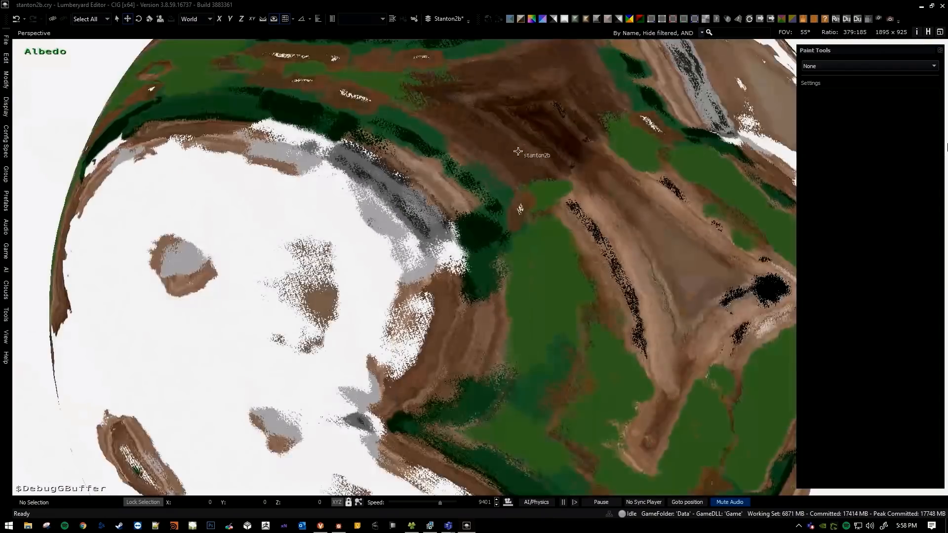
key("s")
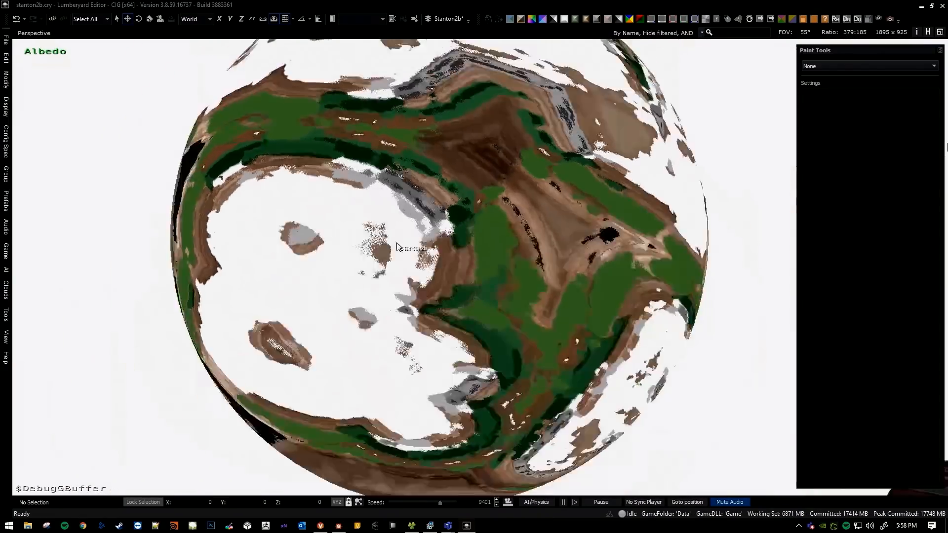
key("w")
right_click_drag(457, 339, 428, 278)
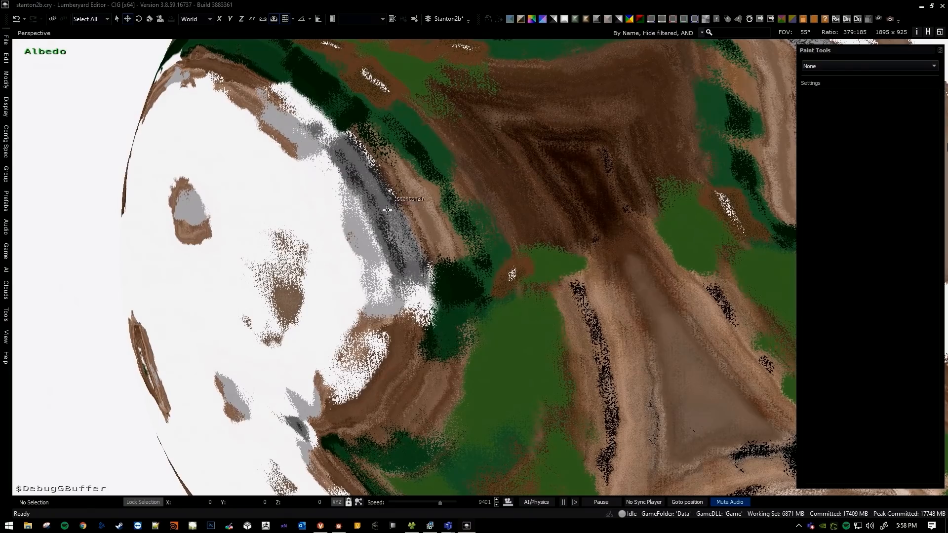
key("s")
right_click_drag(427, 193, 451, 213)
scroll(431, 197, "down", 3)
key("w")
key("s")
key("alt+Tab")
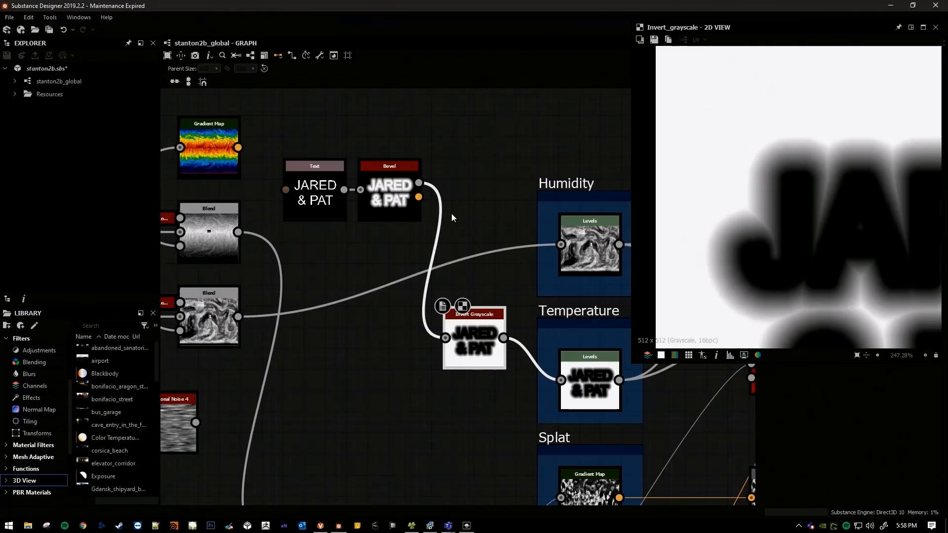
Reconnect the Temperature Levels node to the original banded temperature Blend in place of the inverted text, and preview the Levels output.
scroll(473, 300, "down", 2)
middle_click_drag(367, 320, 344, 335)
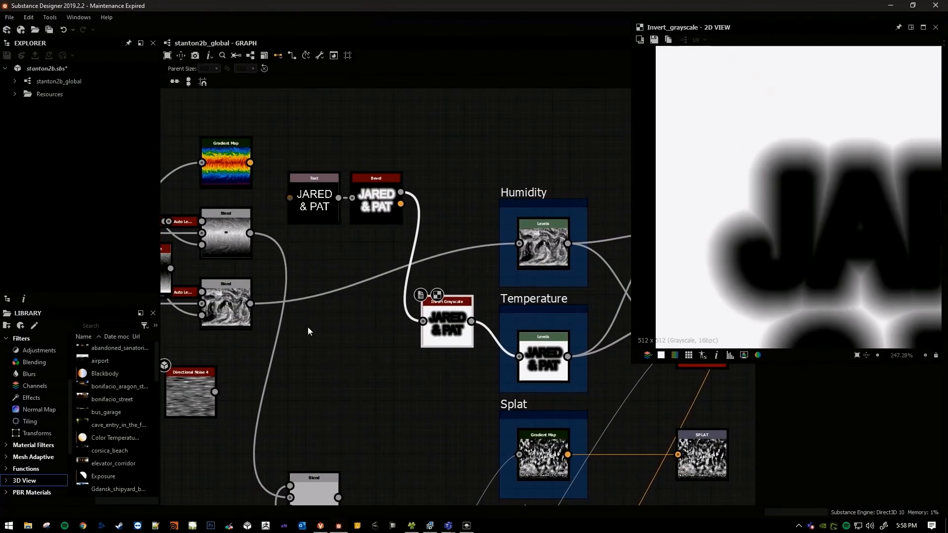
middle_click_drag(399, 238, 390, 282)
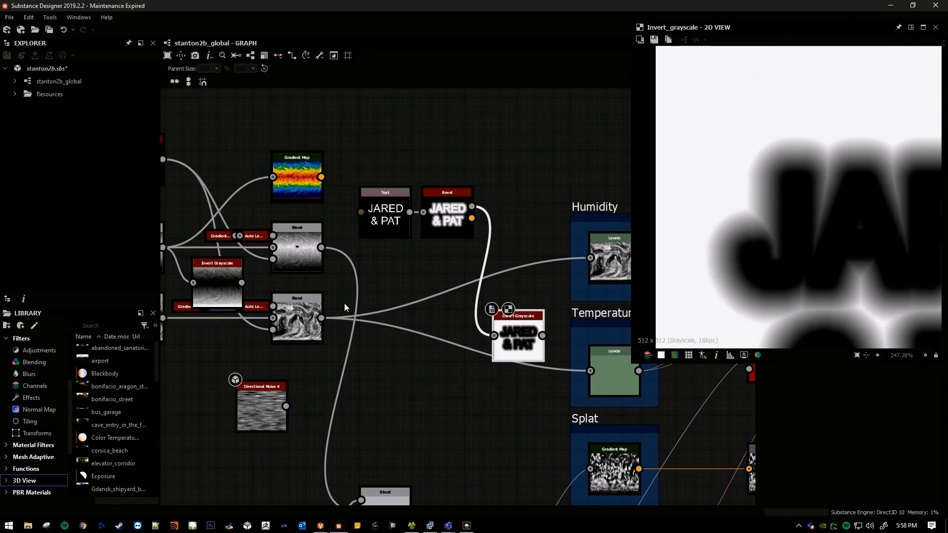
middle_click_drag(523, 352, 410, 250)
double_click(505, 372)
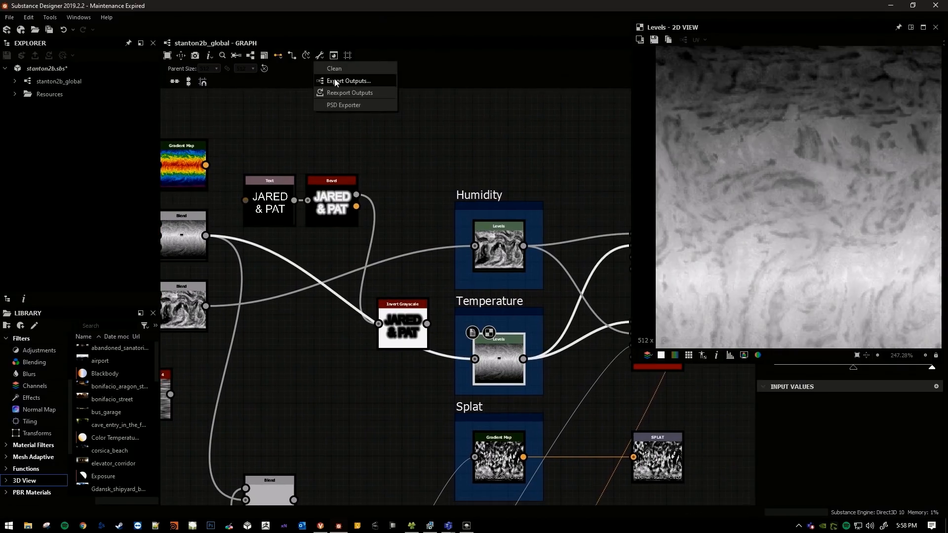
Re-export the clim output as a TIFF with the original temperature map restored and switch to the Lumberyard Editor.
left_click(335, 81)
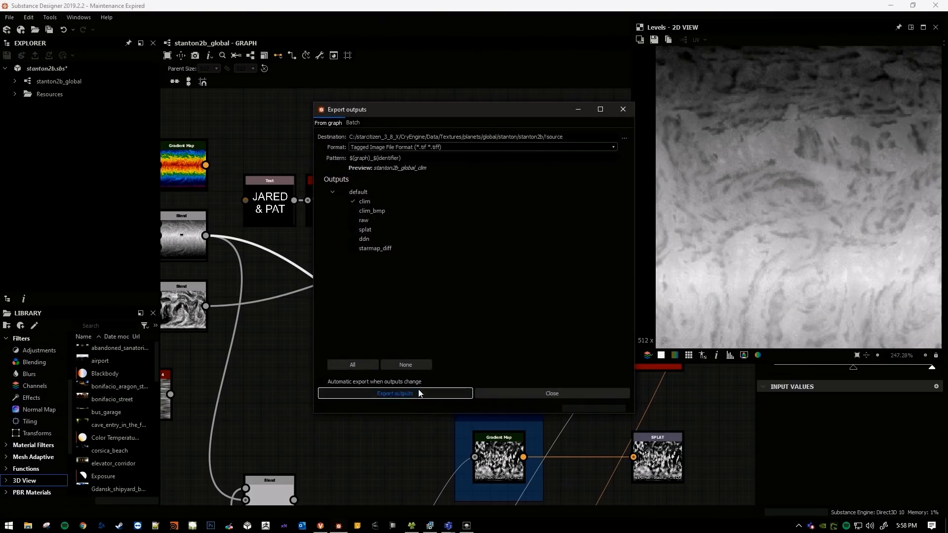
left_click(517, 440)
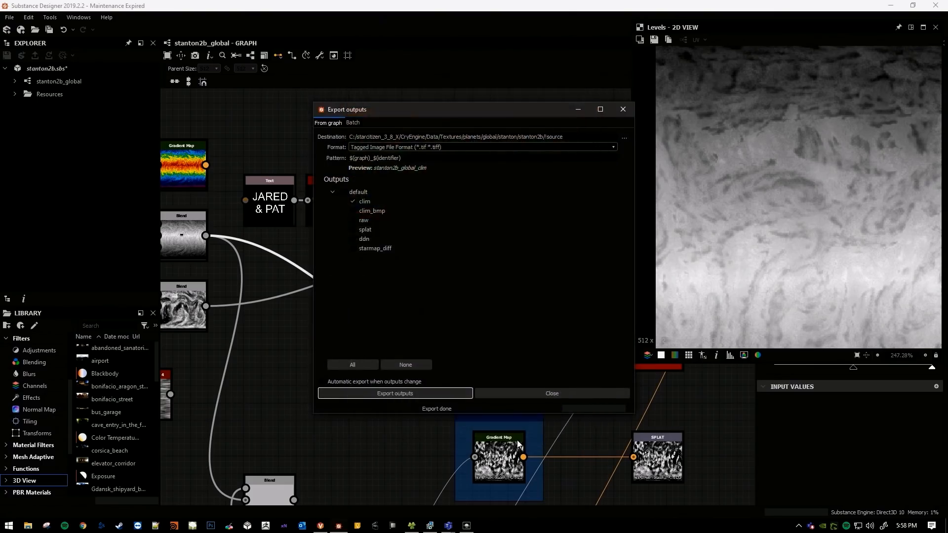
key("alt+Tab")
Fly away from the surface and around stanton2b to examine the whole planet with its original climate distribution.
key("w")
key("a")
right_click_drag(499, 279, 587, 297)
key("a")
key("a")
key("a")
right_click_drag(511, 263, 527, 113)
key("w")
key("s")
key("a")
left_click(511, 22)
right_click_drag(490, 256, 508, 317)
key("s")
key("a")
key("w")
key("s")
key("w")
key("w")
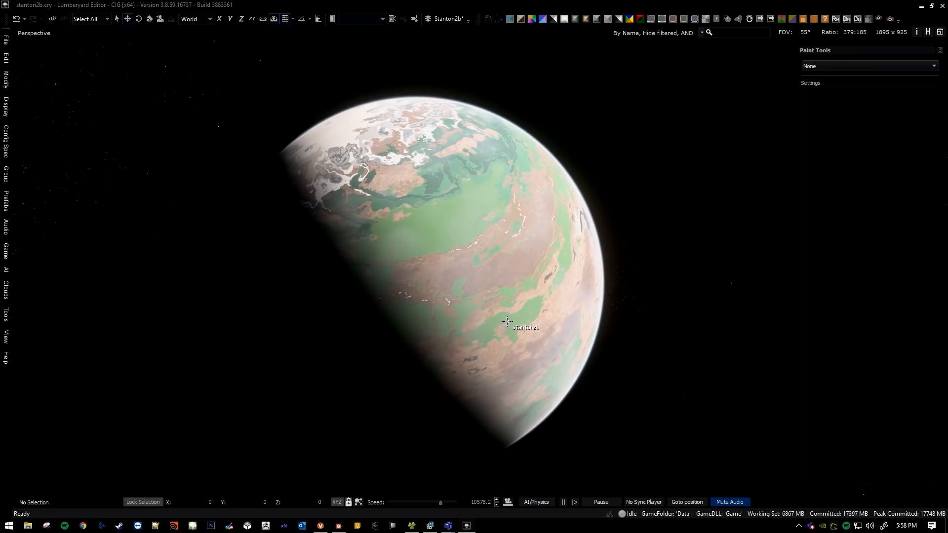
Circle to the planet's fully sunlit side and examine the biome bands from the pole down to the equator.
middle_click_drag(496, 330, 483, 317)
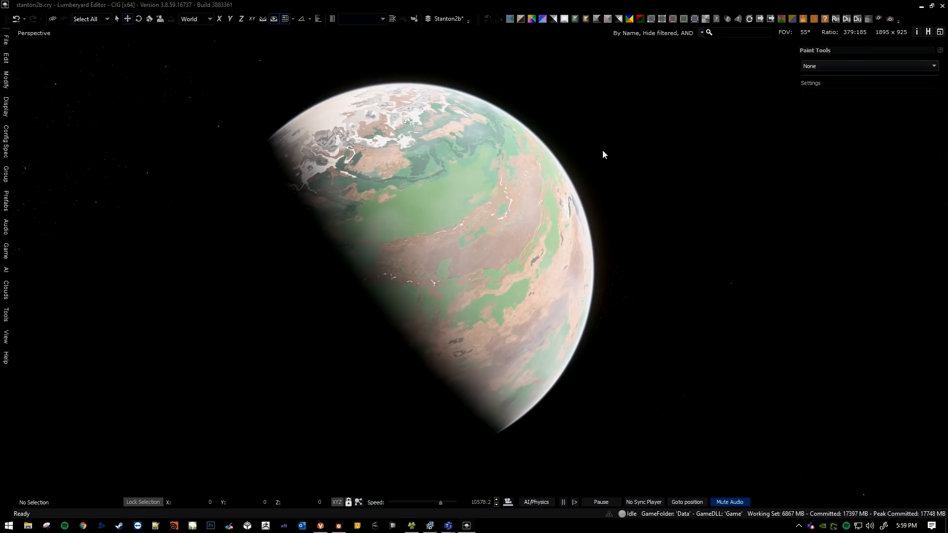
middle_click_drag(600, 178, 689, 309)
key("a")
right_click_drag(617, 197, 889, 193)
right_click_drag(662, 297, 707, 284)
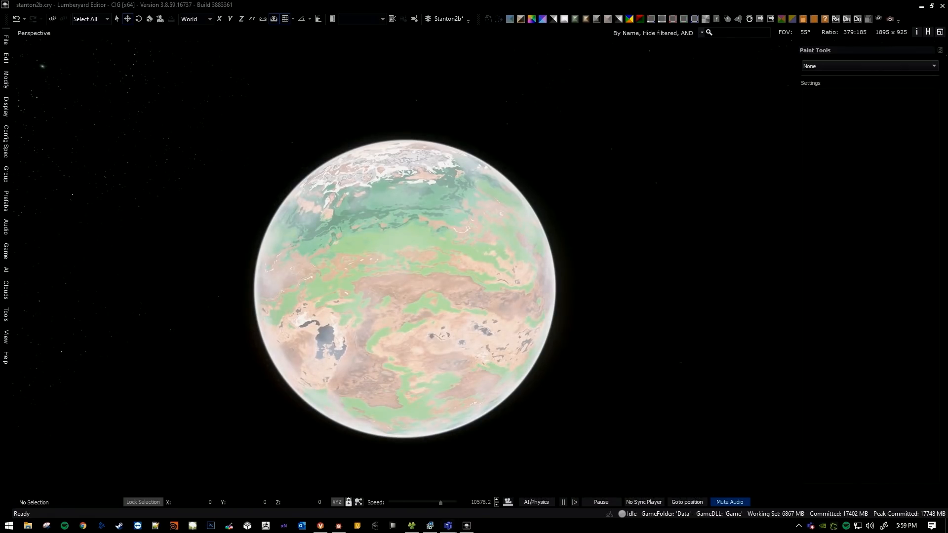